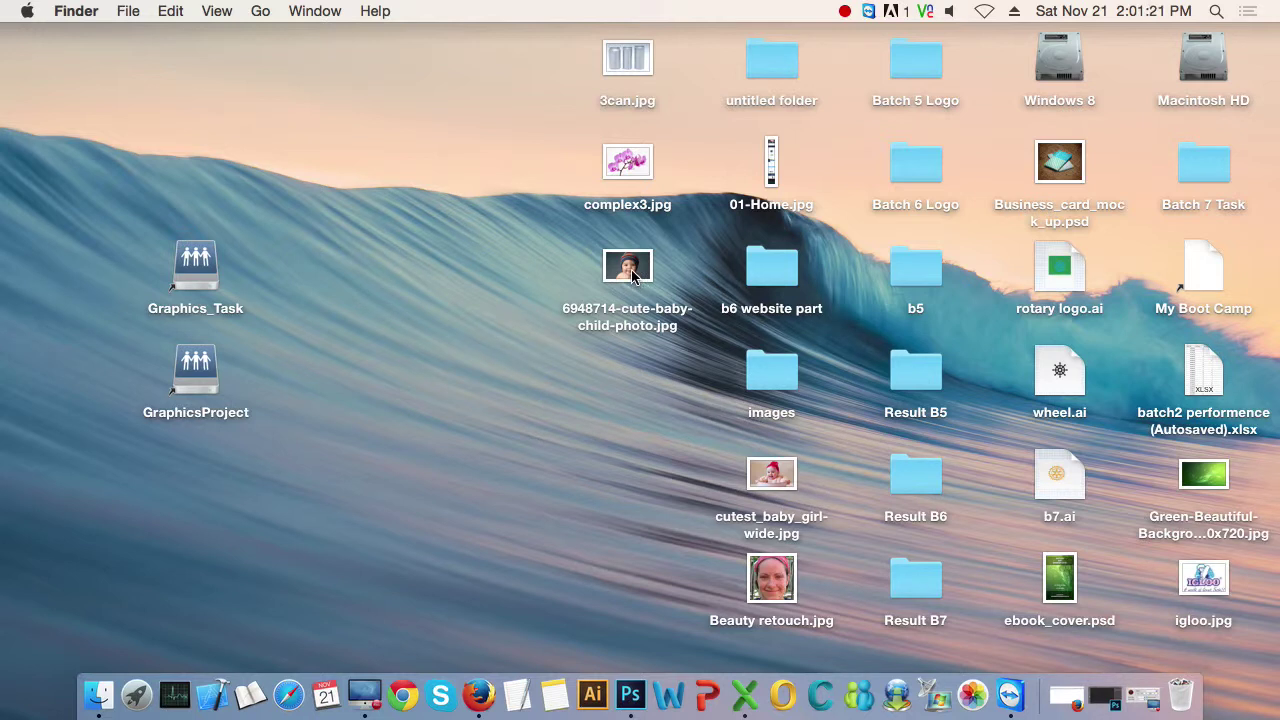
# - Drag 6948714-cute-baby-child-photo.jpg from the desktop onto Photoshop's Dock icon to open it
pyautogui.moveTo(631, 268)
pyautogui.mouseDown()
pyautogui.moveTo(632, 668)
pyautogui.moveTo(656, 425)
pyautogui.mouseUp()
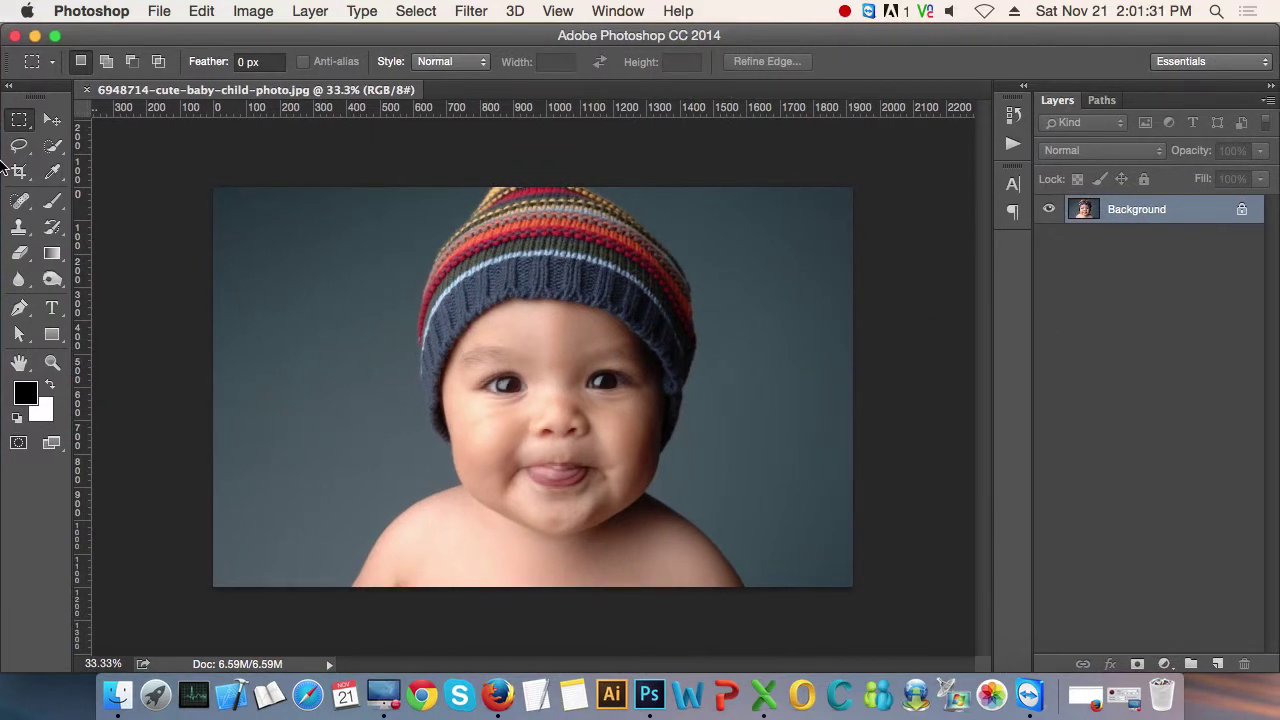
pyautogui.click(52, 120)
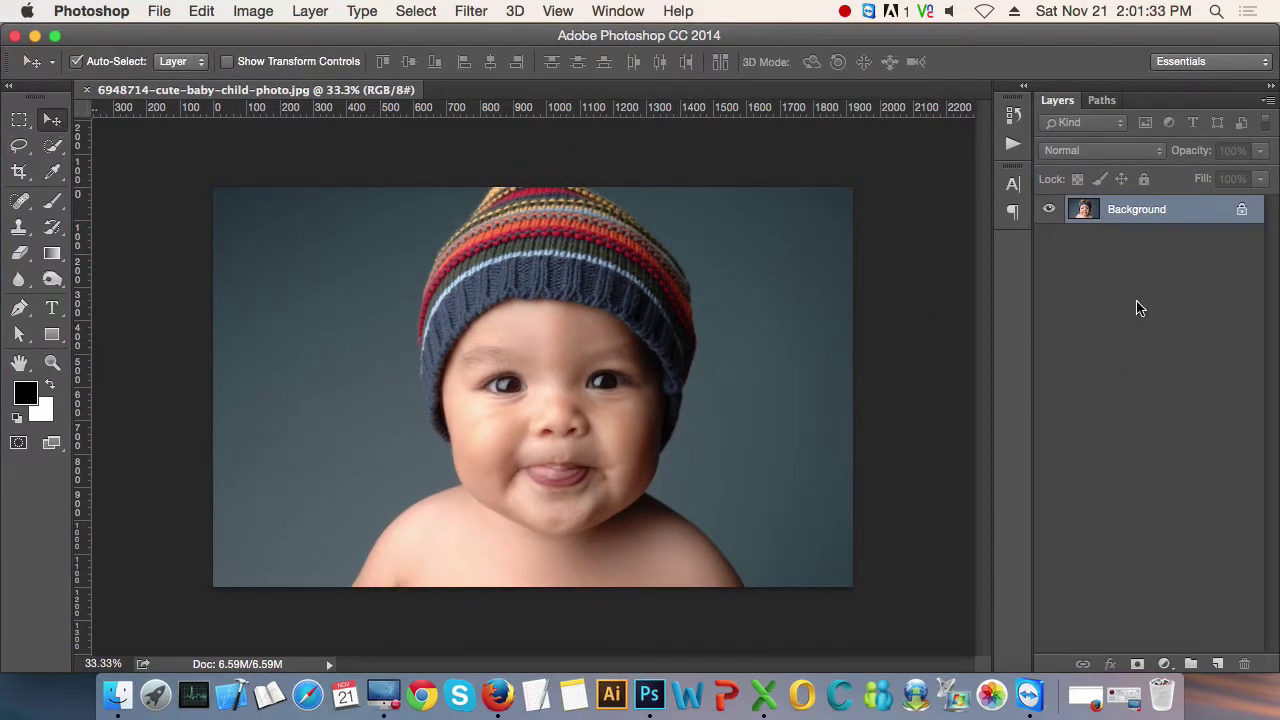
pyautogui.scroll(3, 446, 413)
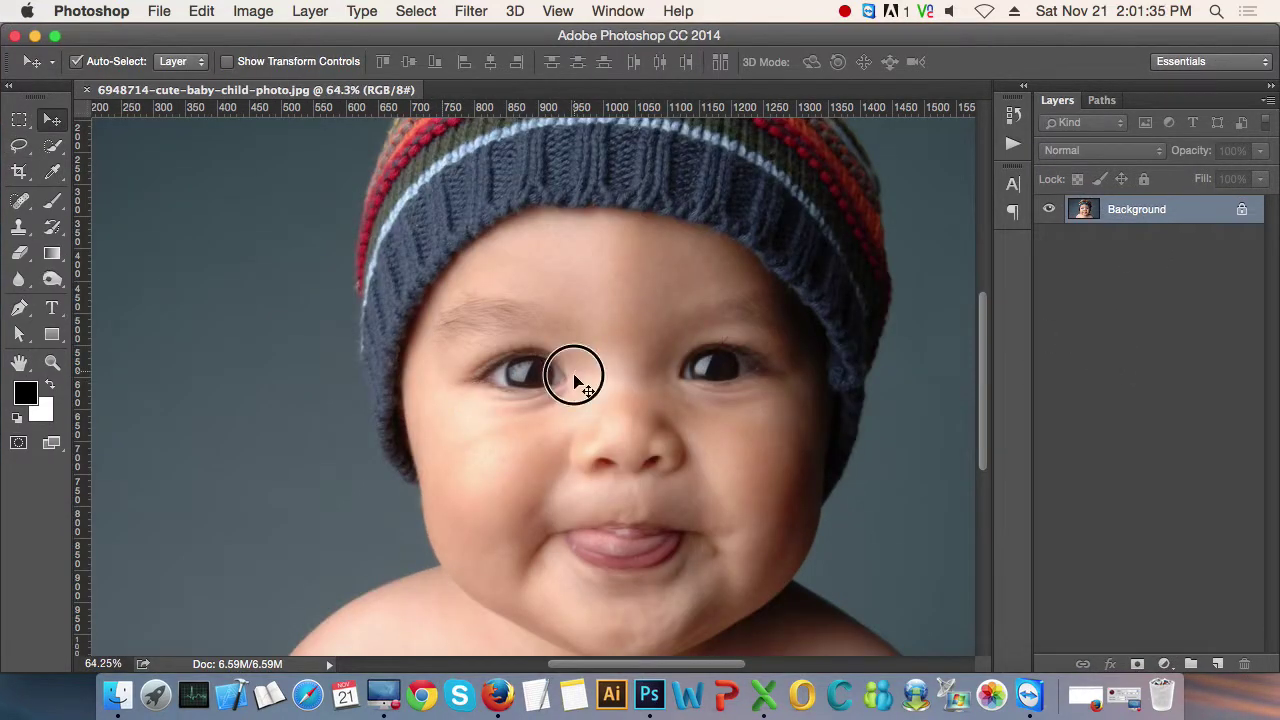
pyautogui.scroll(5, 571, 371)
pyautogui.scroll(-3, 628, 444)
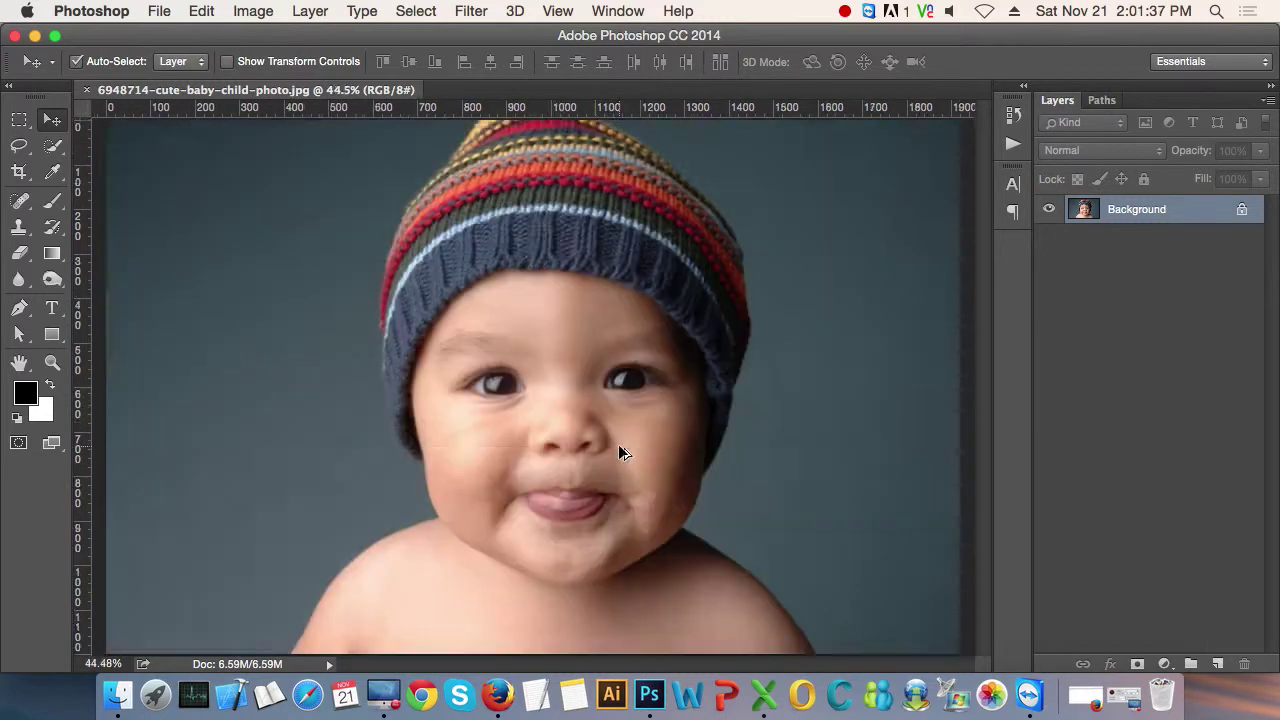
pyautogui.scroll(-2, 620, 450)
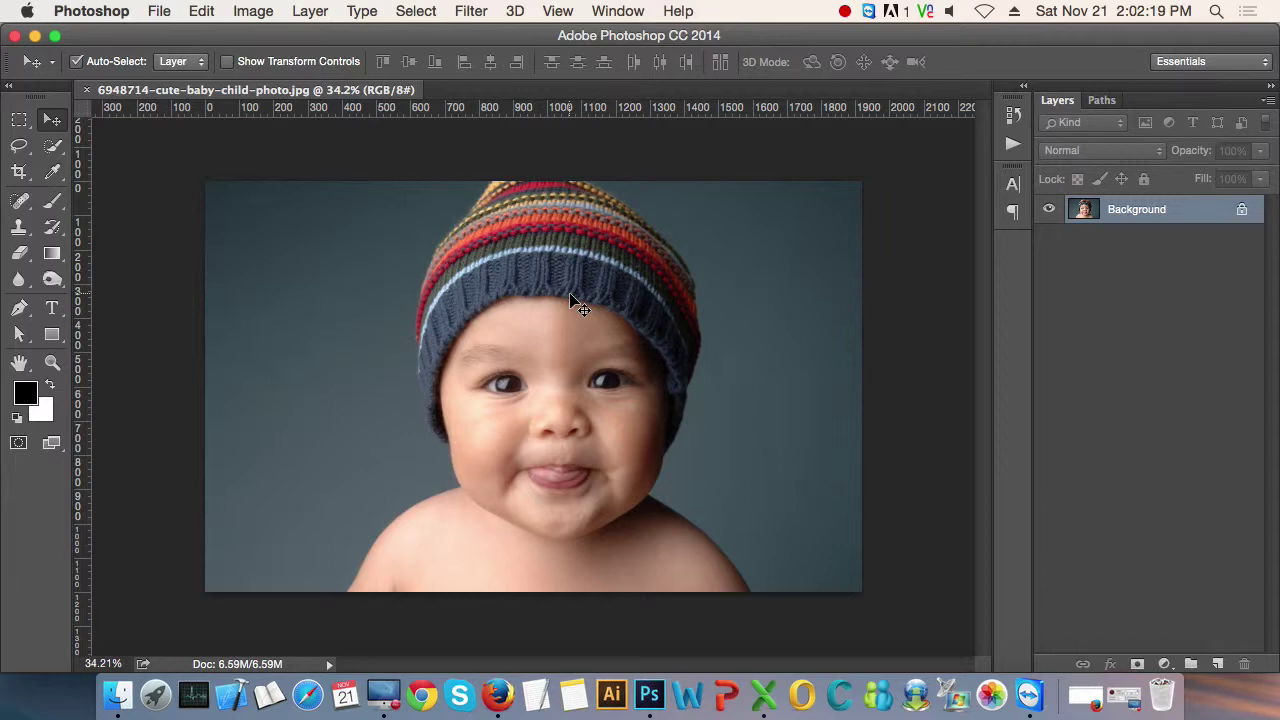
pyautogui.scroll(3, 452, 338)
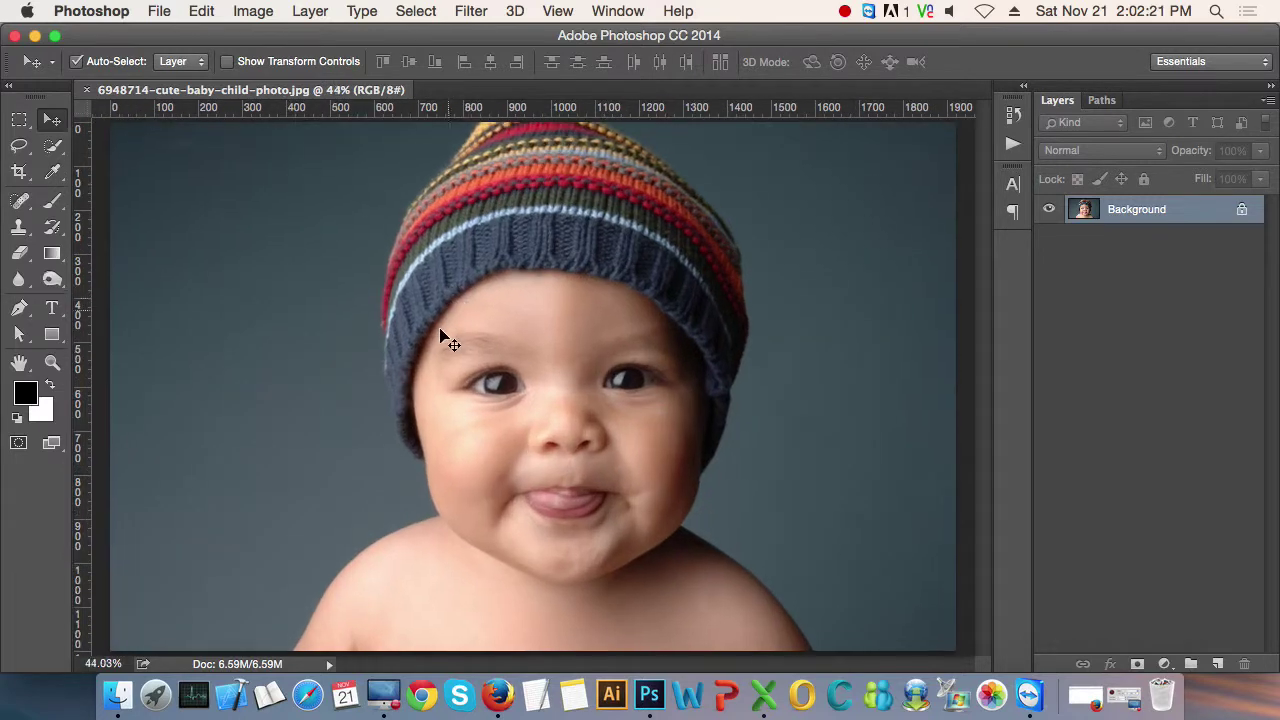
pyautogui.scroll(3, 420, 570)
pyautogui.scroll(-3, 420, 571)
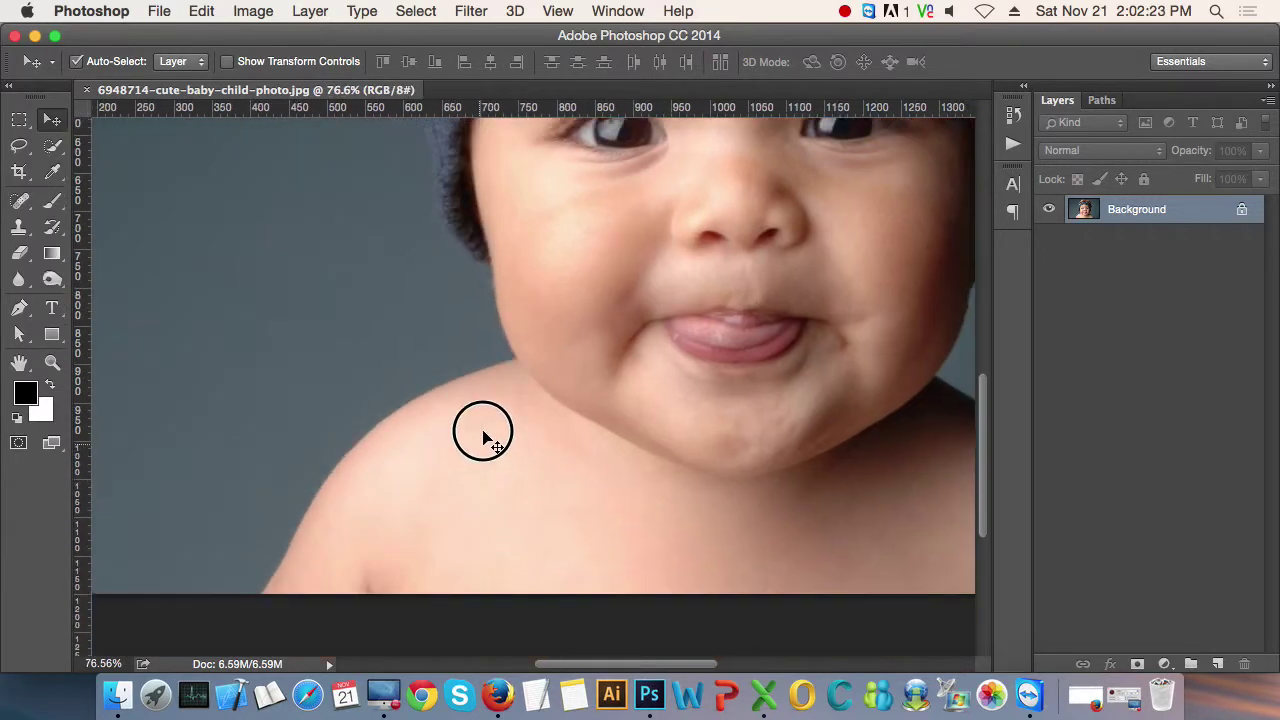
pyautogui.scroll(-2, 480, 431)
pyautogui.scroll(1, 408, 509)
pyautogui.scroll(-2, 377, 474)
pyautogui.scroll(2, 376, 466)
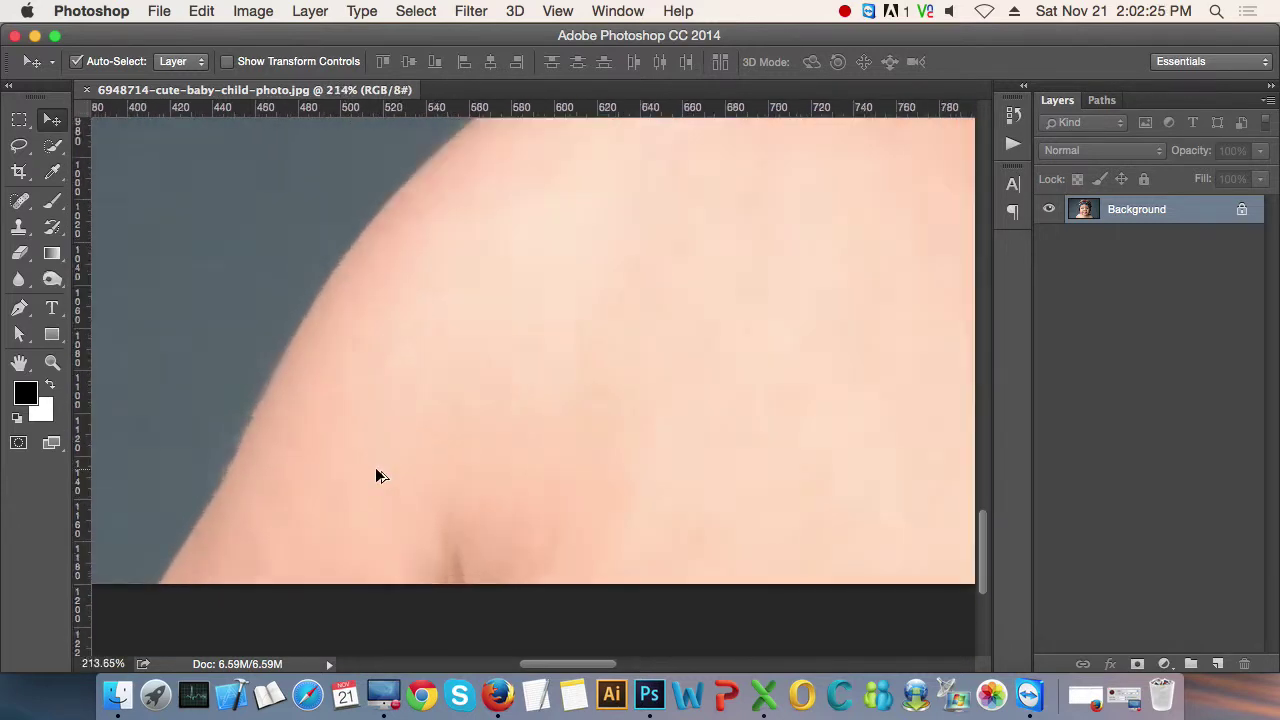
pyautogui.scroll(2, 508, 470)
pyautogui.scroll(-2, 510, 471)
pyautogui.scroll(-1, 517, 463)
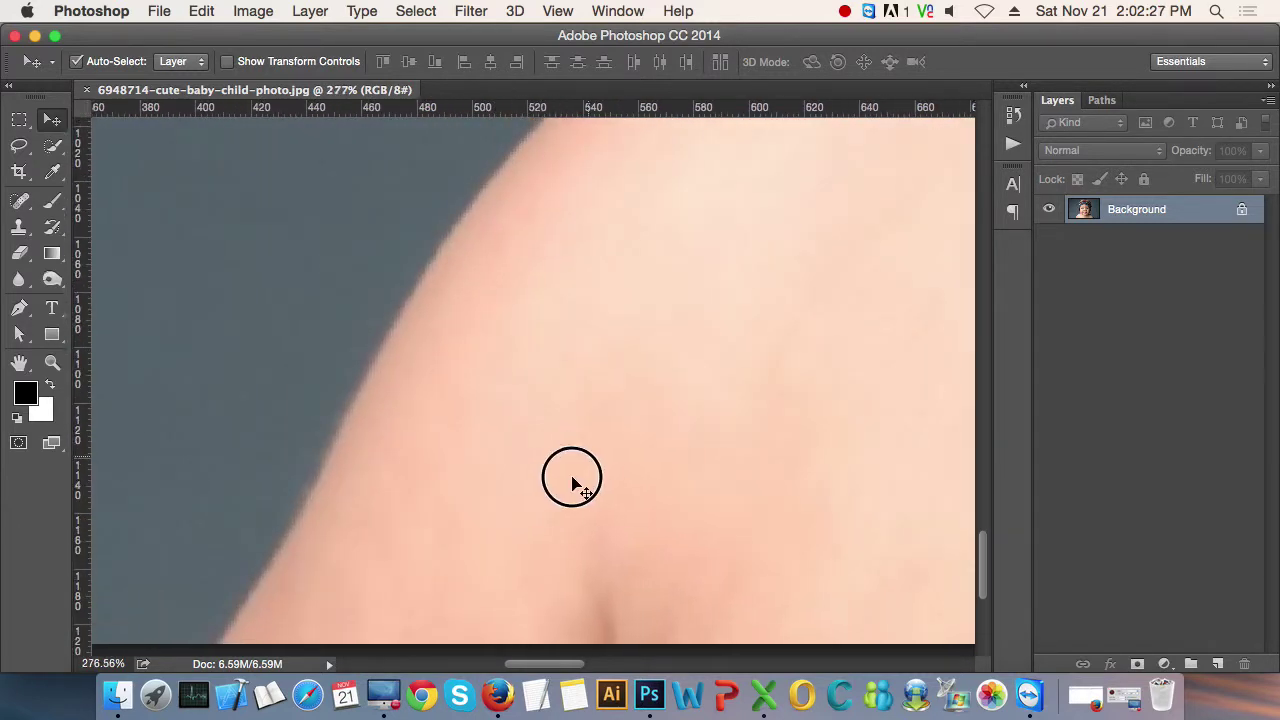
pyautogui.scroll(-2, 569, 480)
pyautogui.scroll(-1, 571, 484)
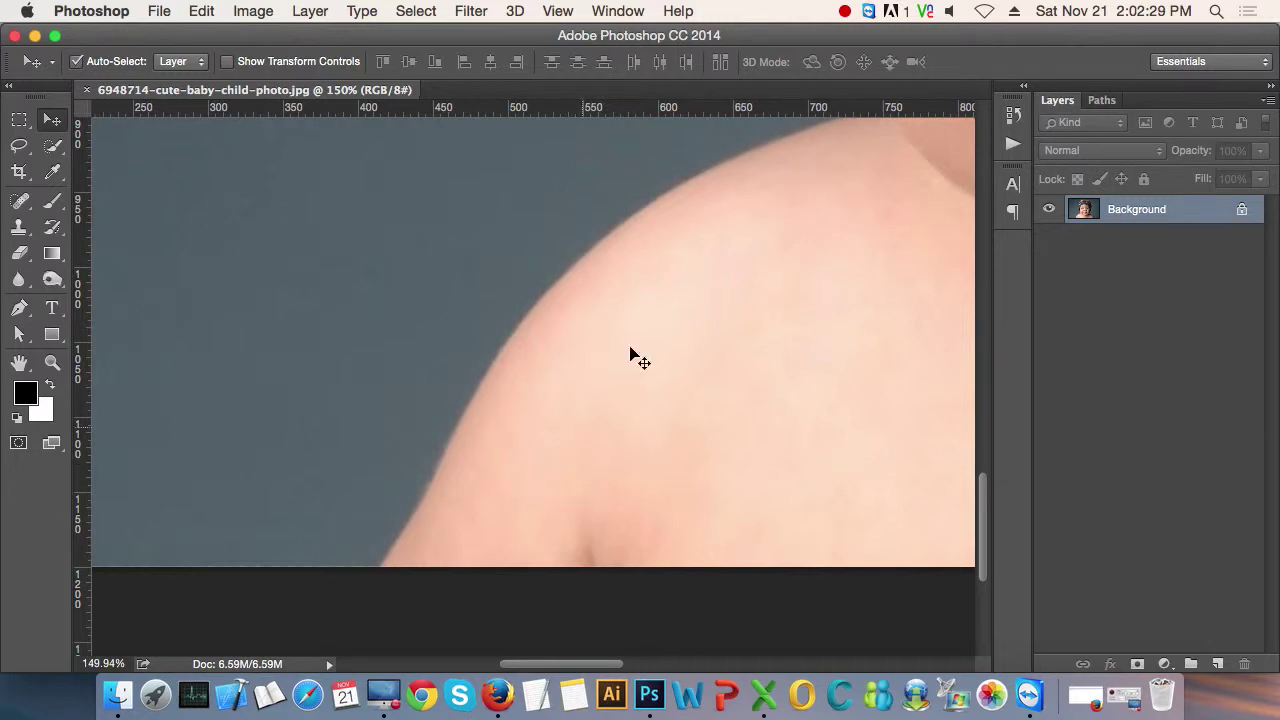
pyautogui.click(845, 11)
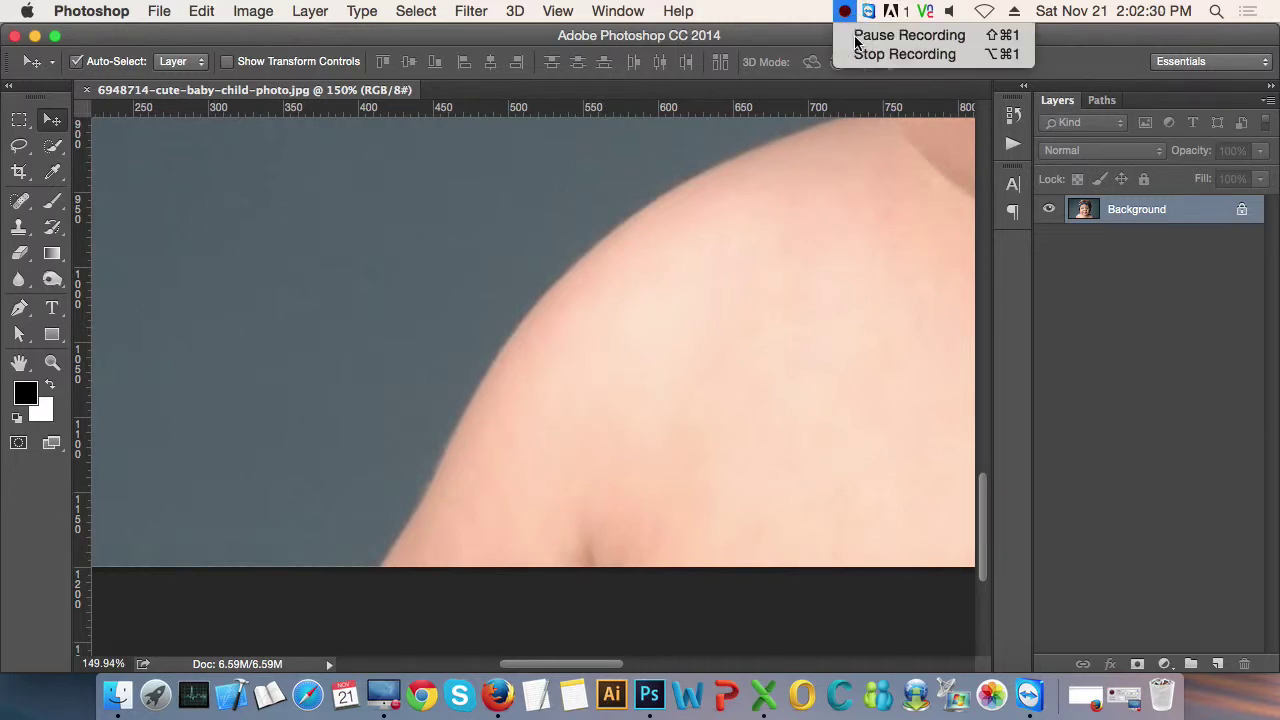
pyautogui.click(908, 34)
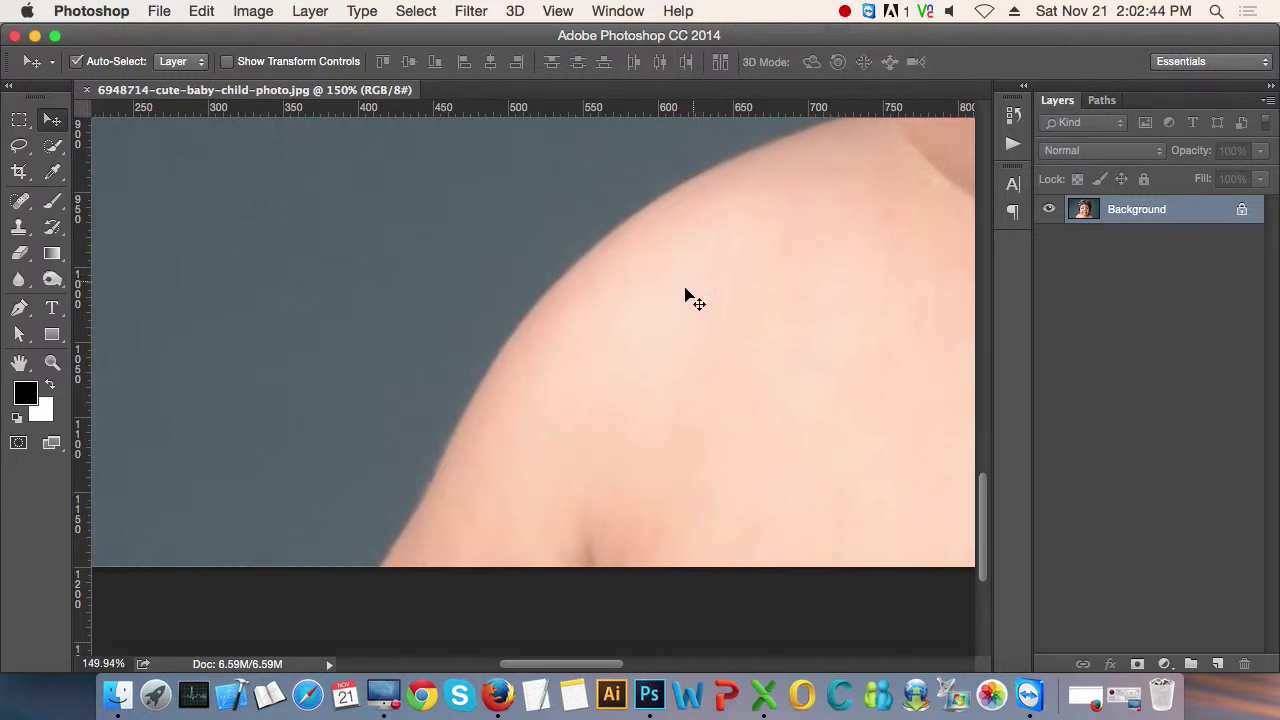
pyautogui.scroll(-1, 554, 340)
pyautogui.scroll(-3, 554, 340)
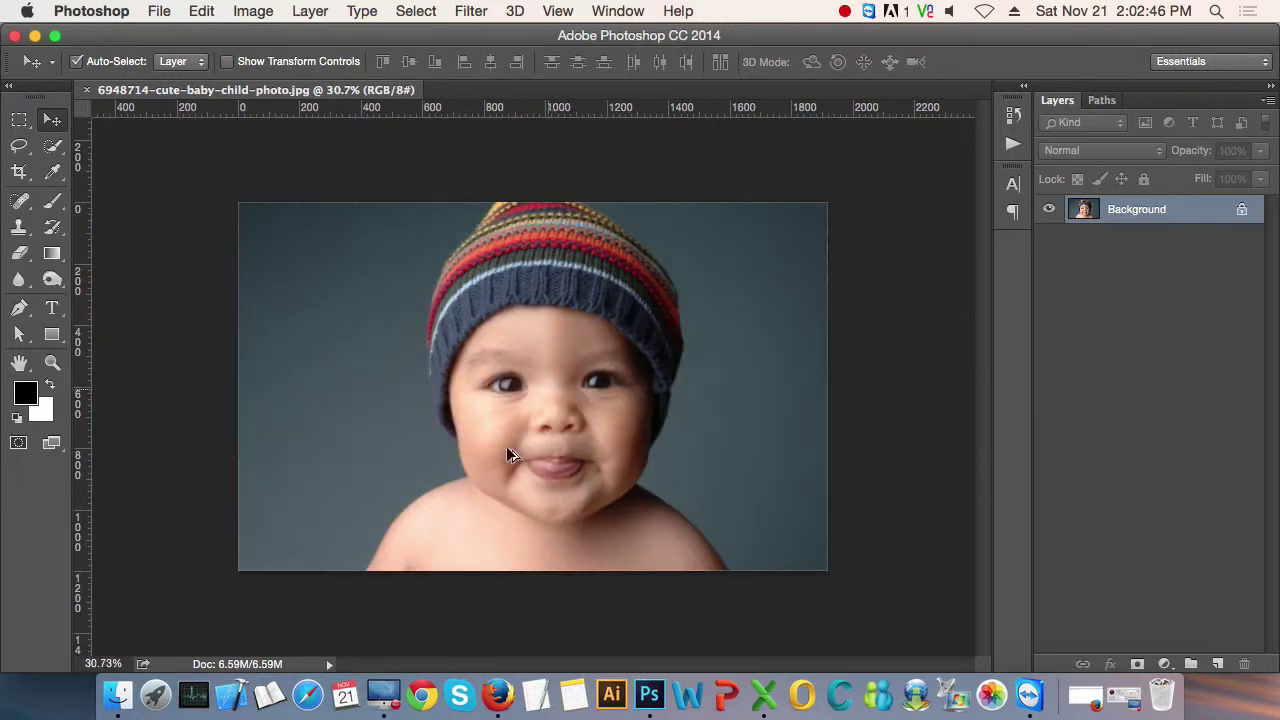
pyautogui.scroll(1, 480, 480)
pyautogui.scroll(2, 473, 494)
pyautogui.scroll(-2, 506, 420)
pyautogui.scroll(-3, 526, 443)
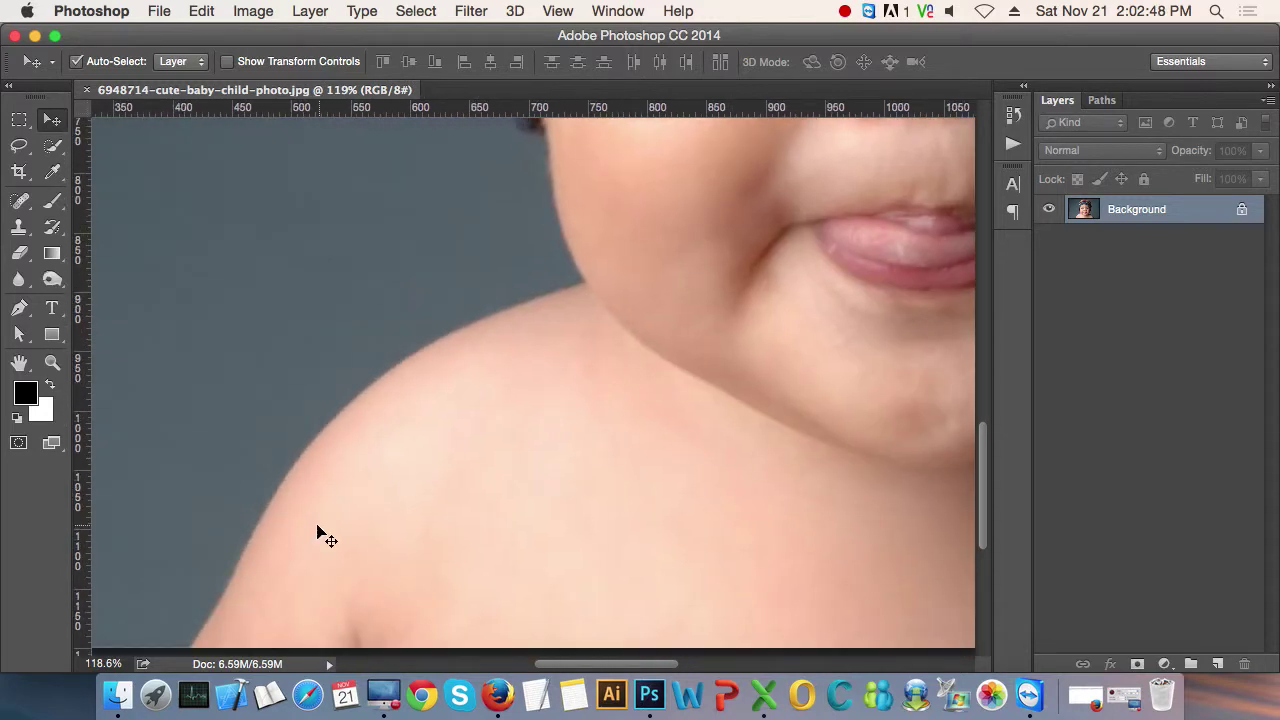
pyautogui.scroll(1, 323, 531)
pyautogui.scroll(1, 383, 441)
pyautogui.scroll(1, 383, 441)
pyautogui.scroll(2, 383, 441)
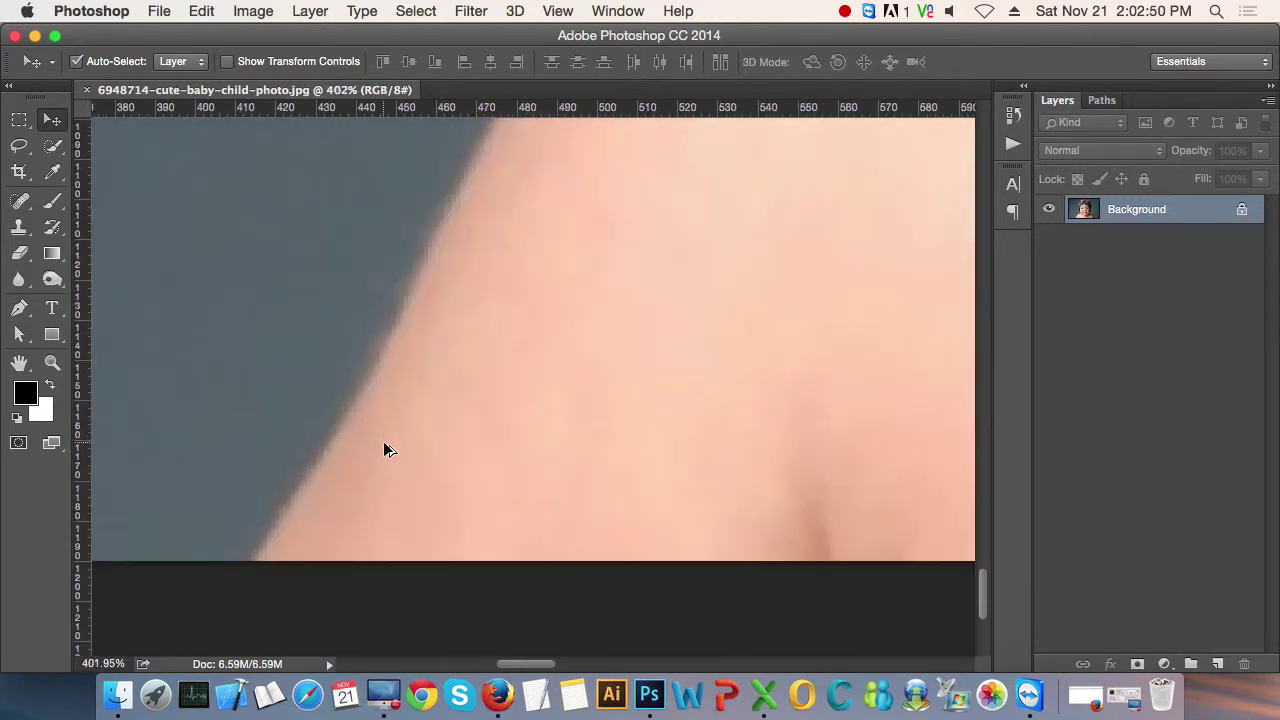
pyautogui.scroll(1, 383, 441)
pyautogui.scroll(1, 385, 446)
pyautogui.scroll(-3, 385, 446)
pyautogui.scroll(-1, 385, 446)
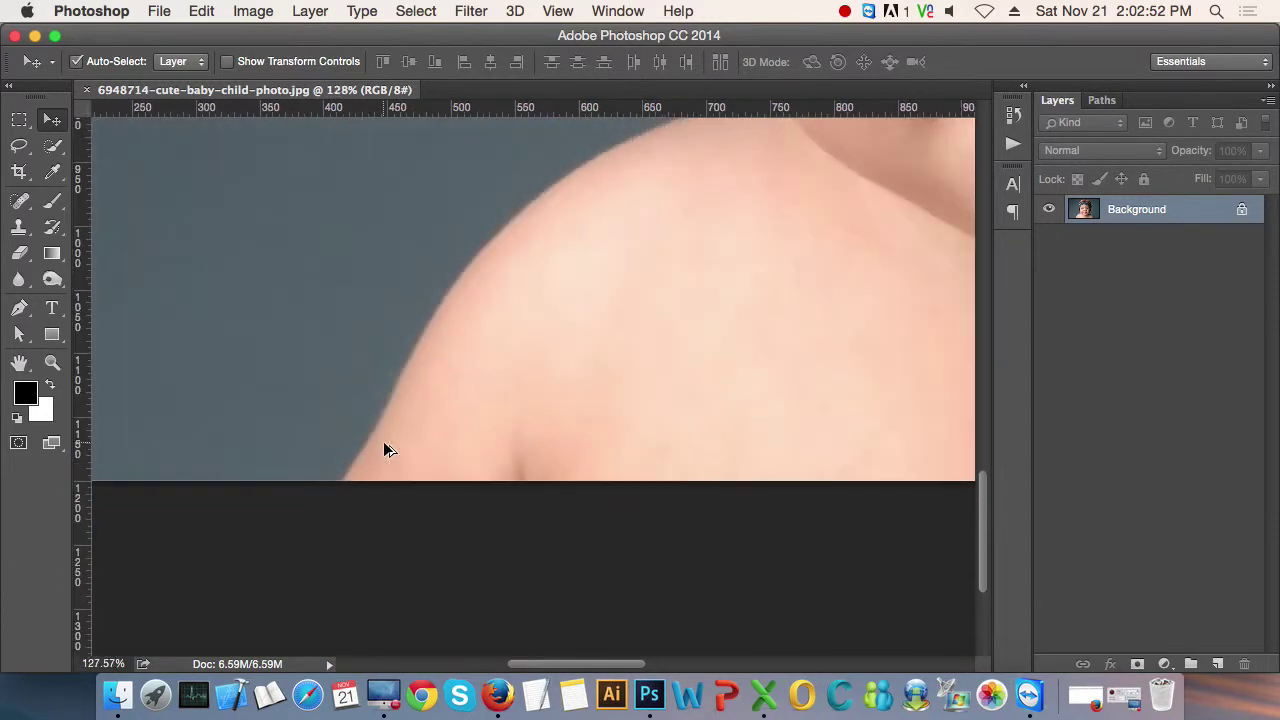
pyautogui.scroll(2, 385, 446)
pyautogui.scroll(-7, 384, 443)
pyautogui.scroll(1, 466, 466)
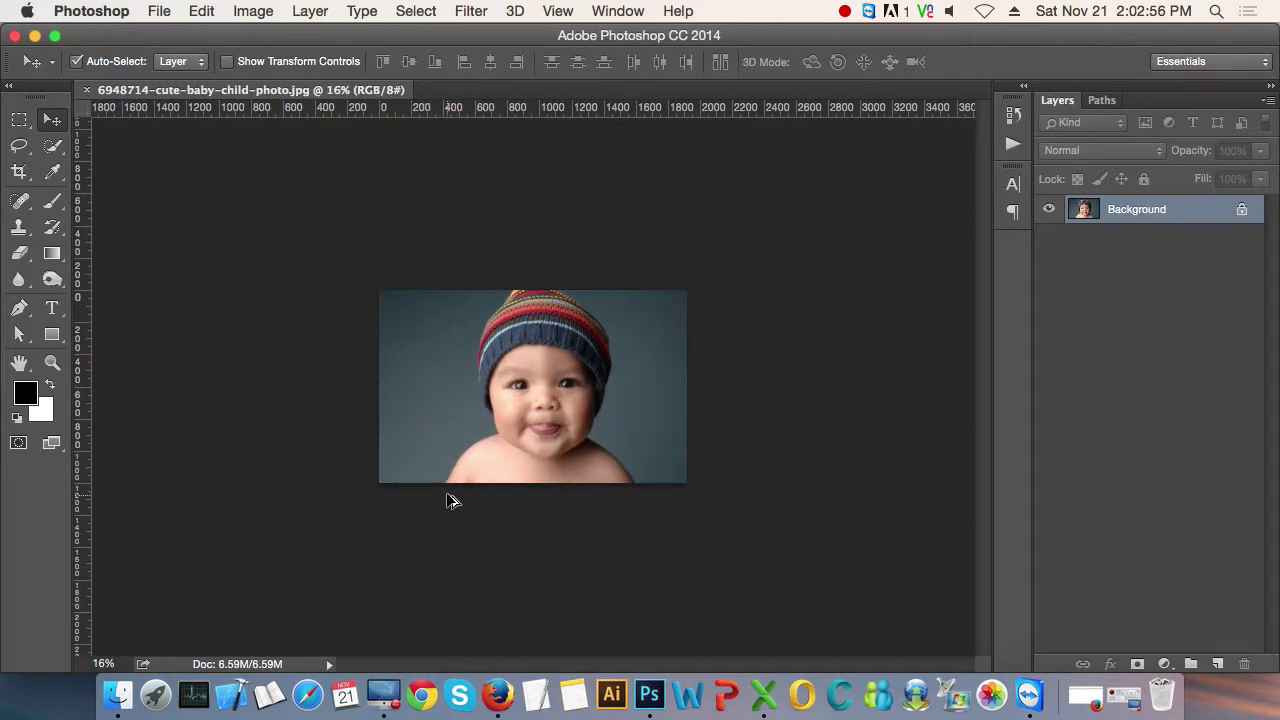
pyautogui.scroll(5, 448, 496)
pyautogui.scroll(2, 448, 496)
pyautogui.hscroll(-5, 470, 480)
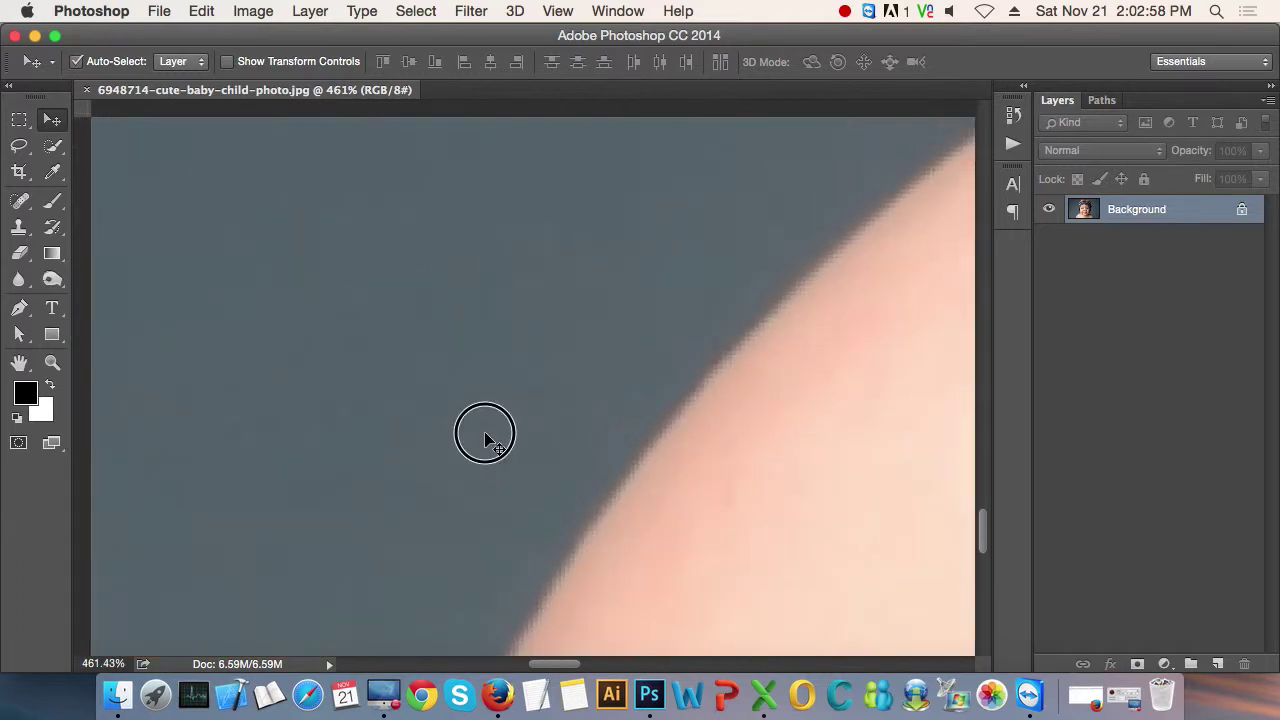
pyautogui.scroll(1, 511, 477)
pyautogui.scroll(2, 429, 443)
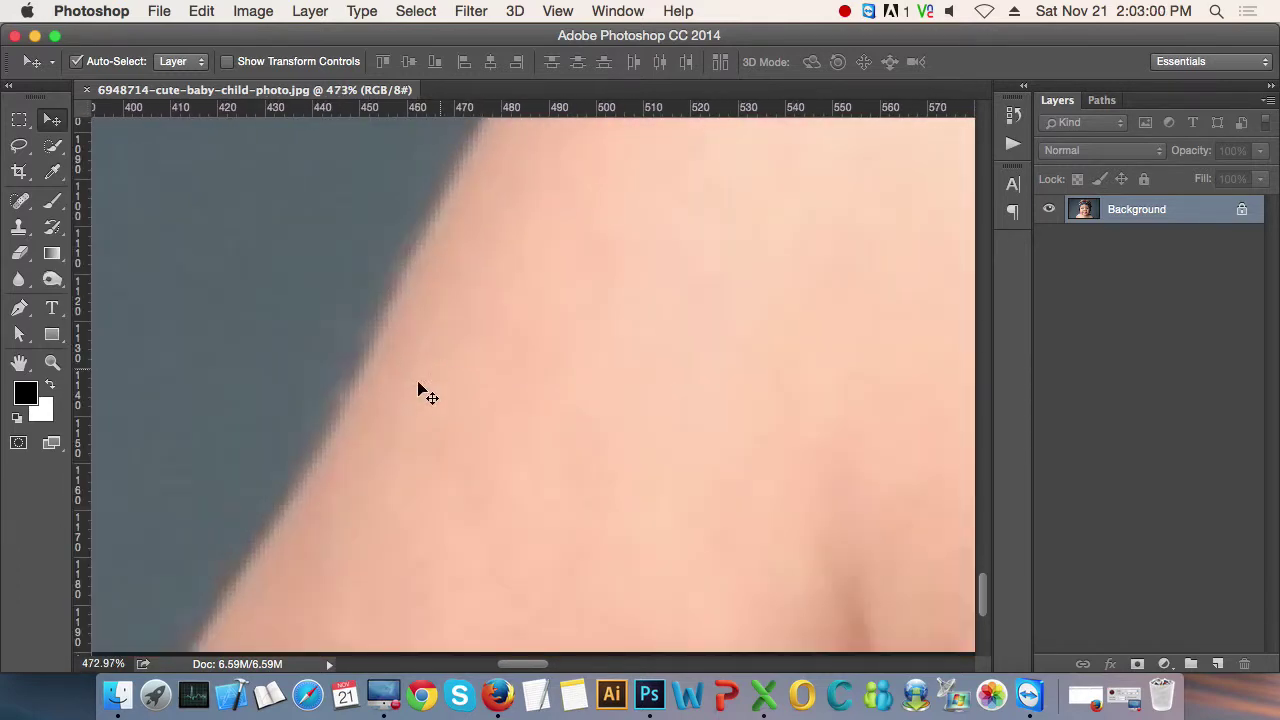
pyautogui.scroll(2, 423, 389)
pyautogui.scroll(-2, 490, 365)
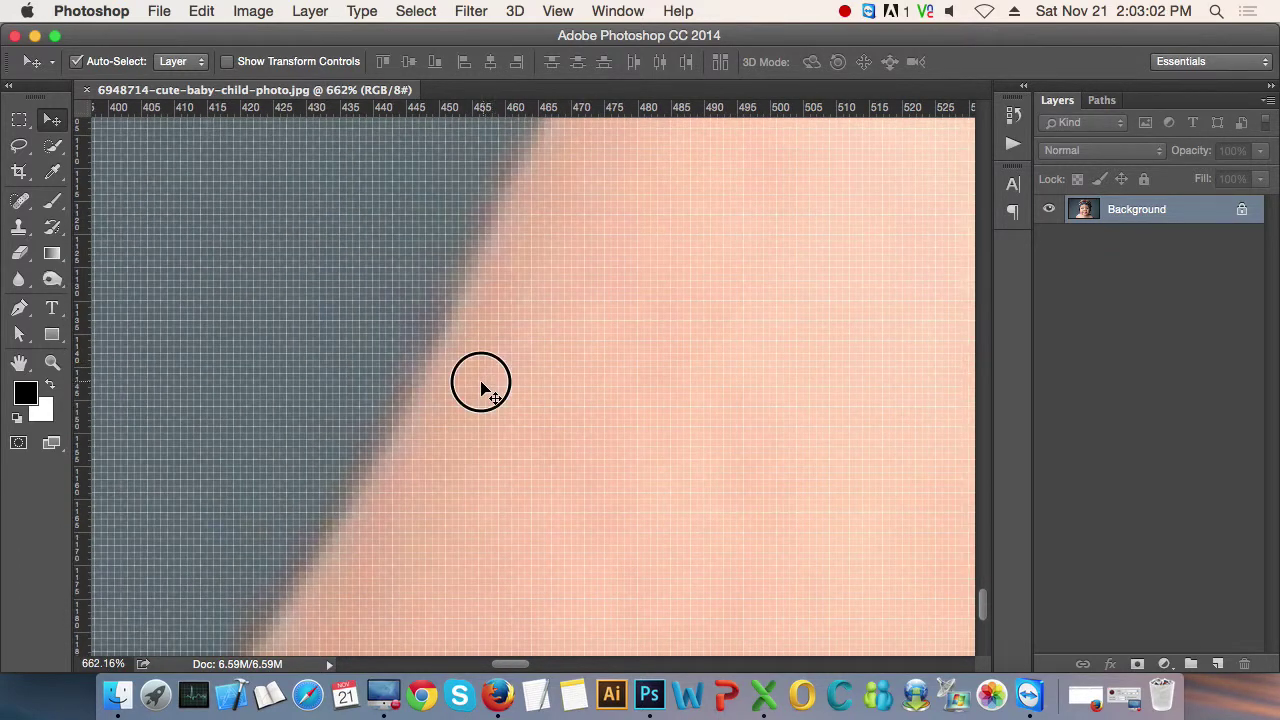
pyautogui.scroll(-1, 468, 357)
pyautogui.scroll(-2, 470, 357)
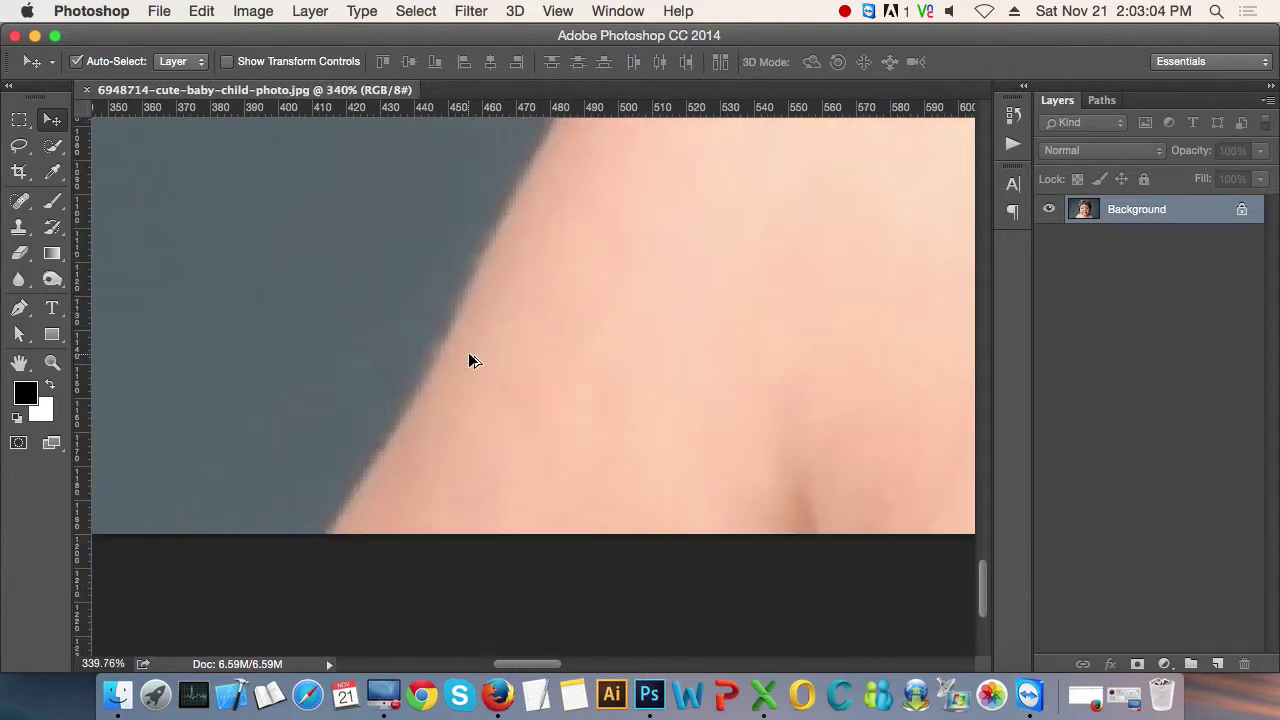
pyautogui.scroll(-1, 469, 370)
pyautogui.scroll(2, 417, 420)
pyautogui.scroll(1, 426, 391)
pyautogui.scroll(3, 391, 449)
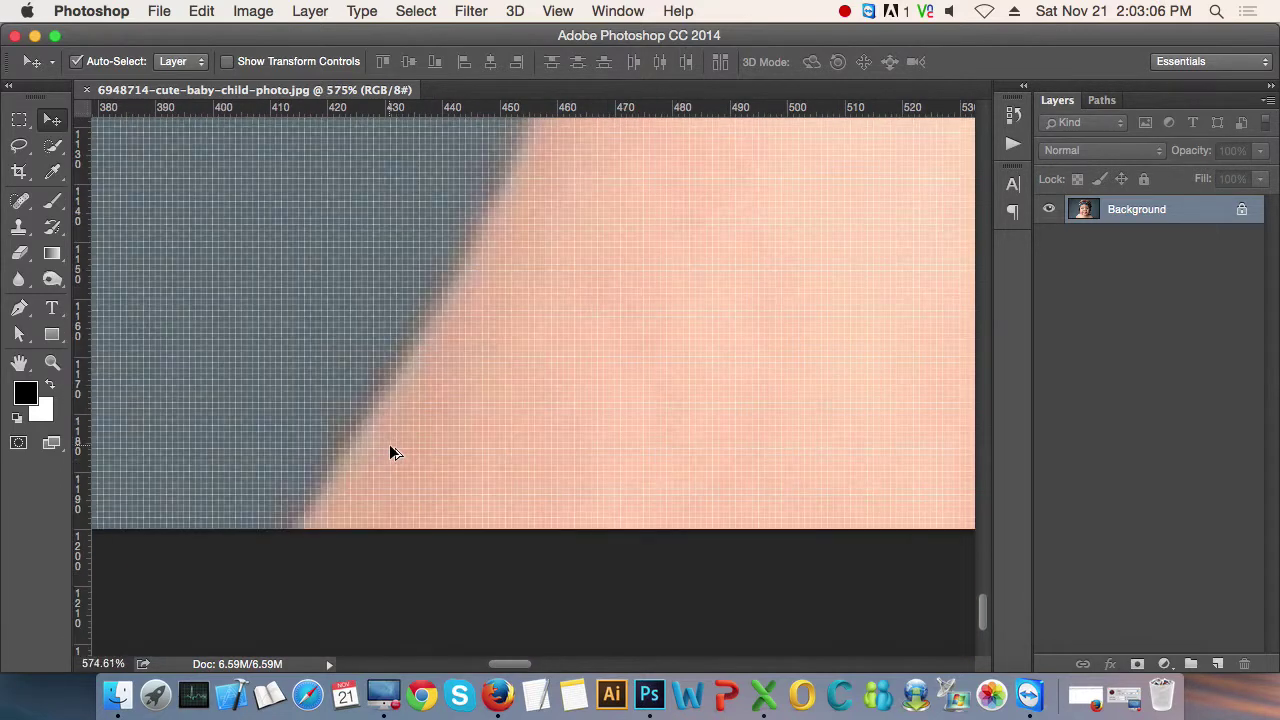
pyautogui.scroll(1, 577, 380)
pyautogui.scroll(1, 474, 431)
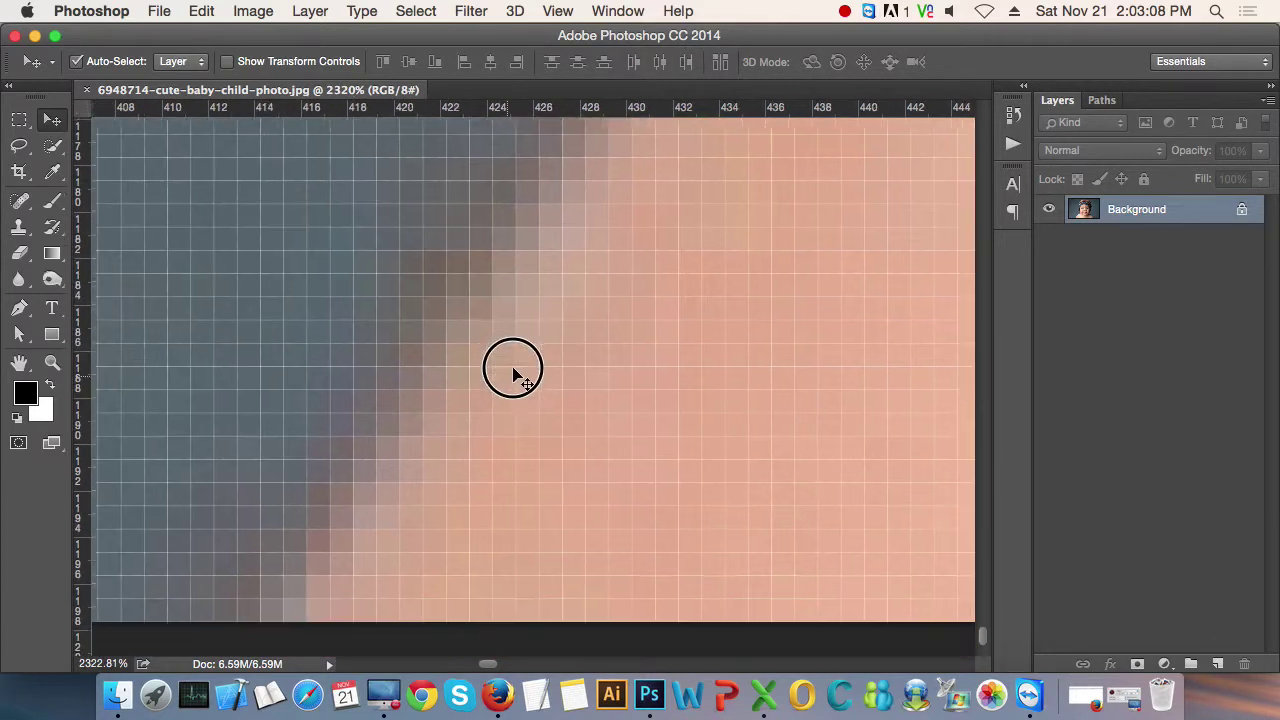
pyautogui.scroll(-2, 511, 366)
pyautogui.scroll(-3, 512, 371)
pyautogui.scroll(1, 510, 380)
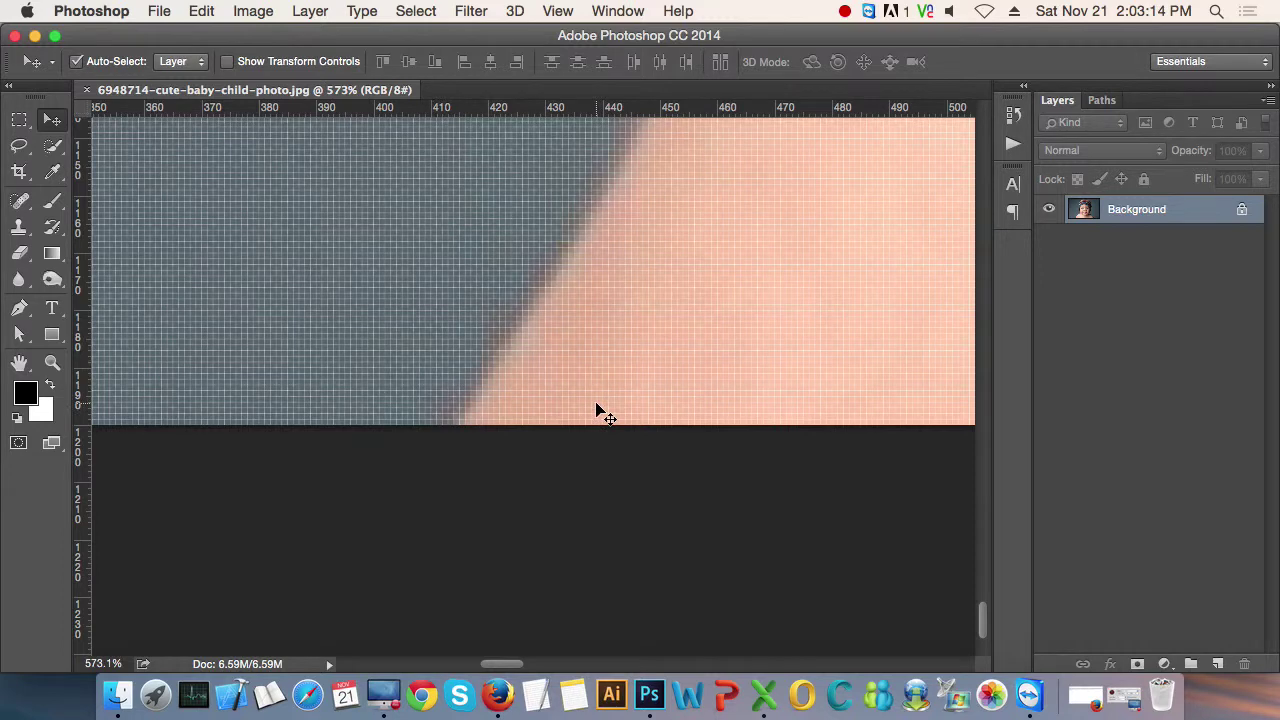
# - Zoom and pan to the baby's shoulder edge, then select the Pen Tool
pyautogui.scroll(-2, 545, 377)
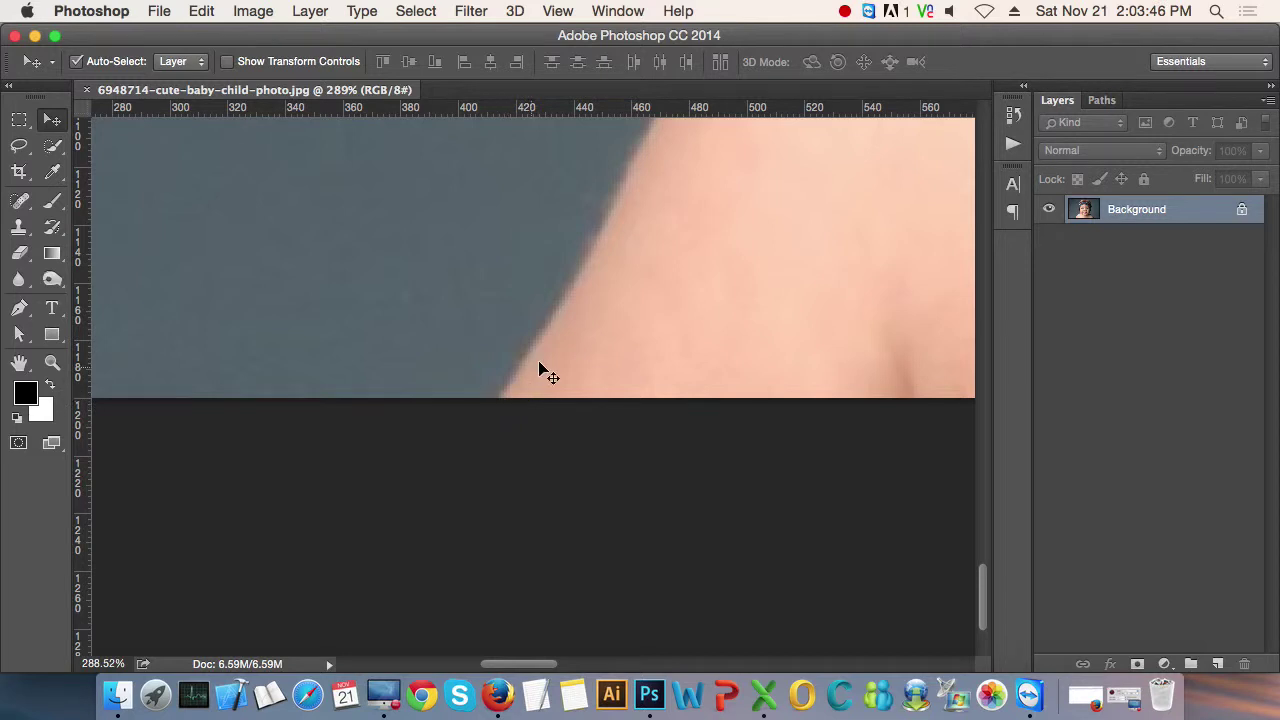
pyautogui.scroll(5, 625, 240)
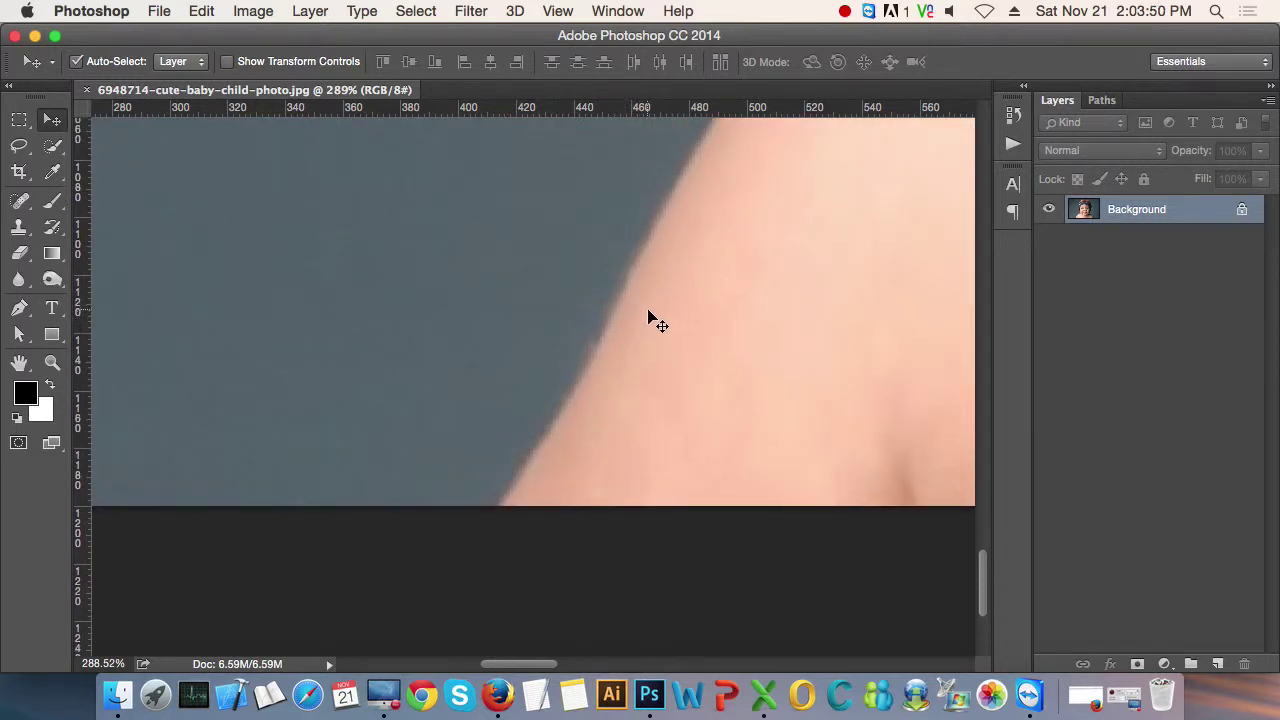
pyautogui.scroll(1, 655, 290)
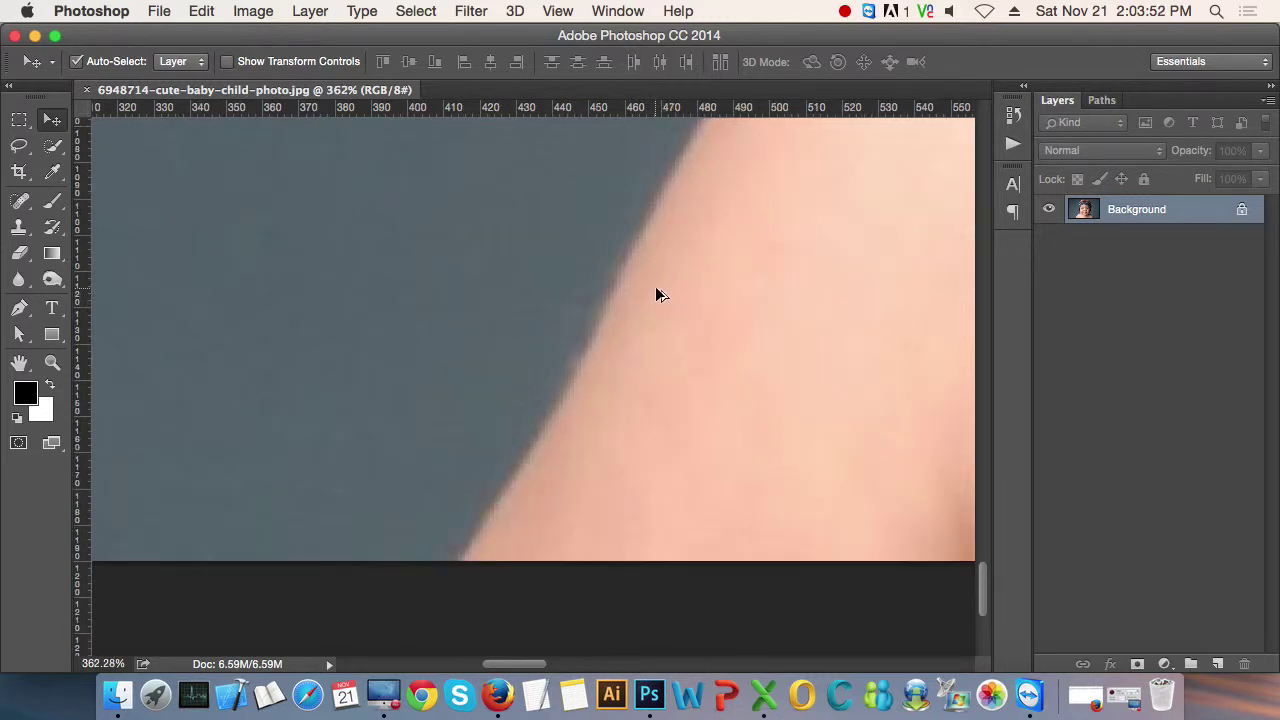
pyautogui.scroll(-2, 655, 290)
pyautogui.scroll(-1, 650, 330)
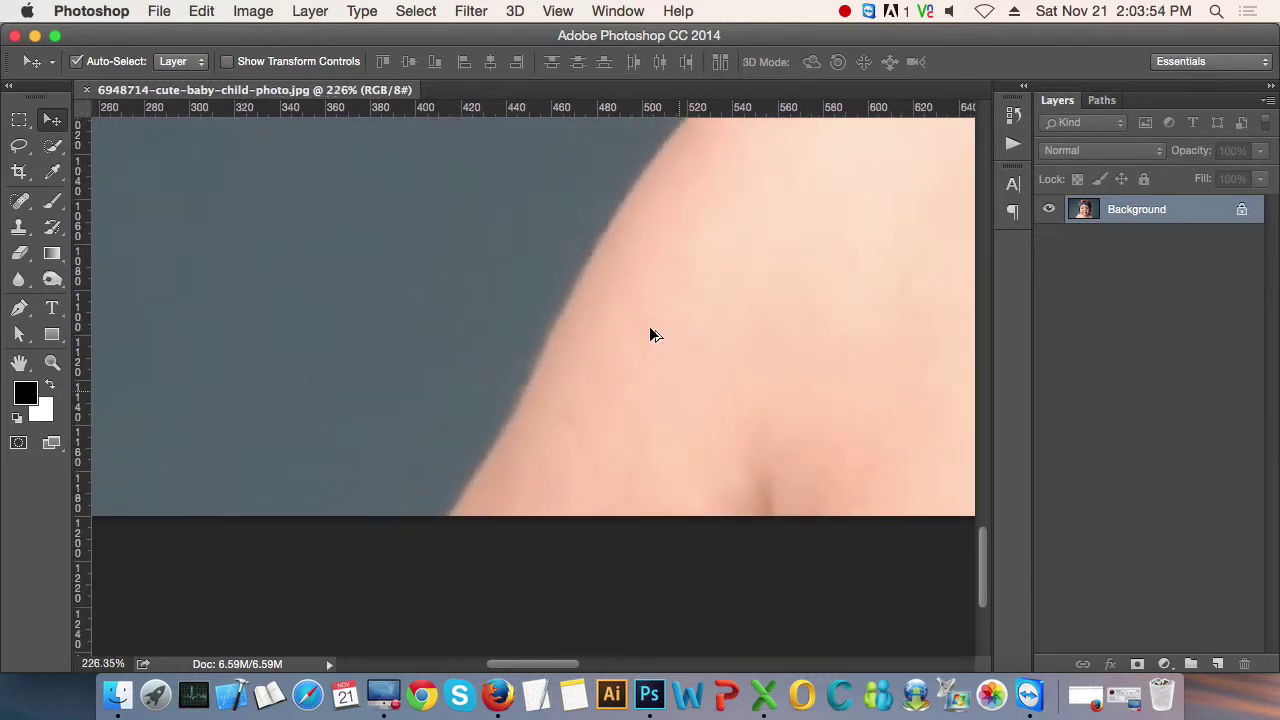
pyautogui.scroll(-1, 651, 334)
pyautogui.moveTo(663, 334); pyautogui.dragTo(569, 357)
pyautogui.scroll(-1, 569, 358)
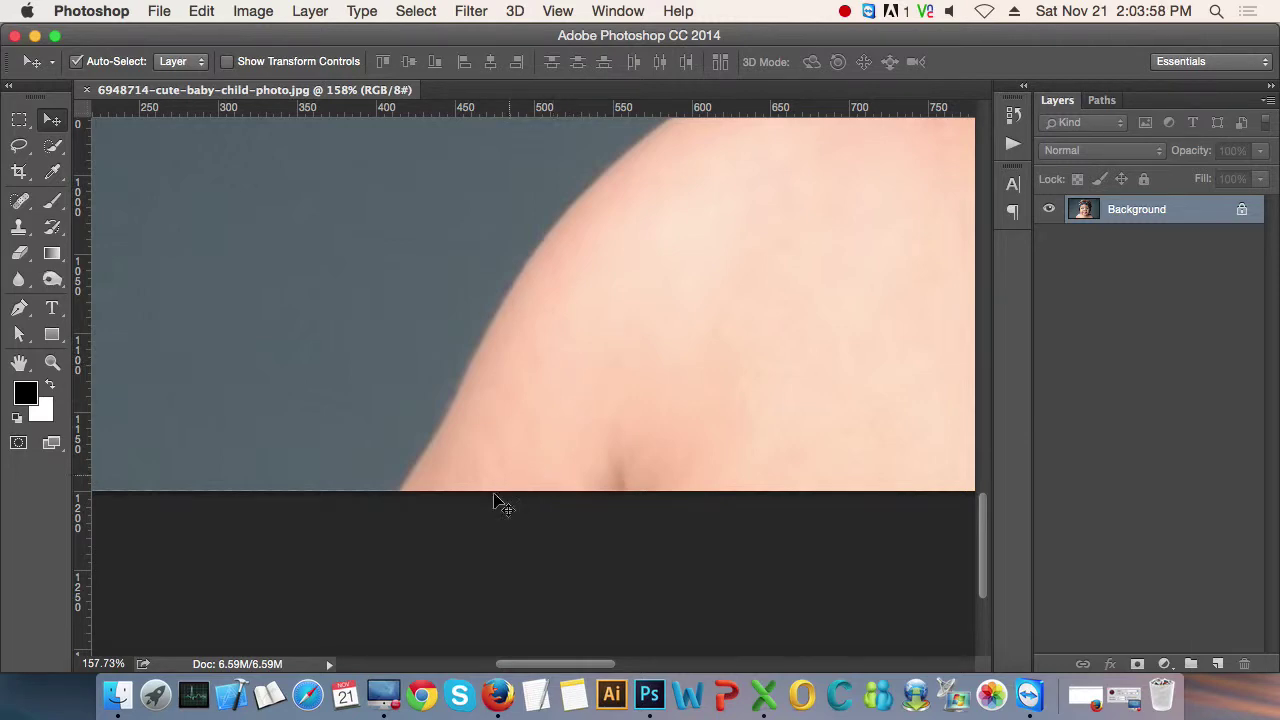
pyautogui.scroll(2, 444, 477)
pyautogui.scroll(1, 440, 470)
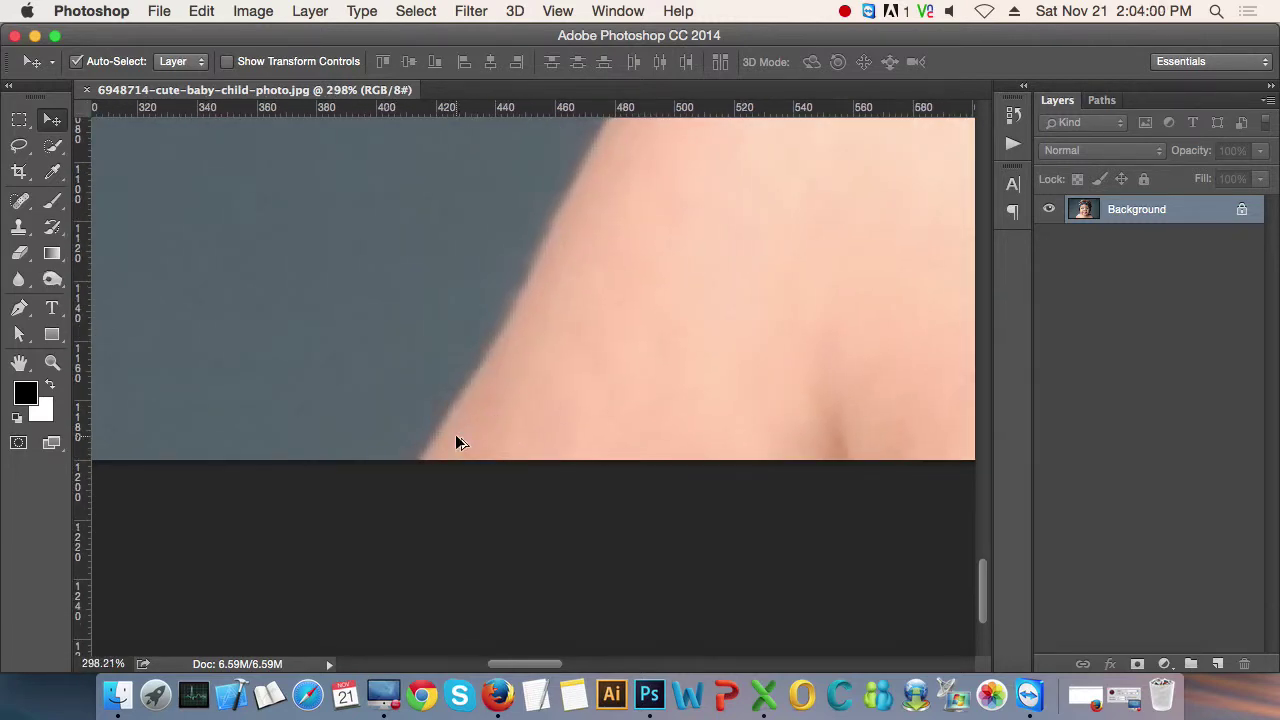
pyautogui.scroll(4, 455, 440)
pyautogui.scroll(1, 455, 446)
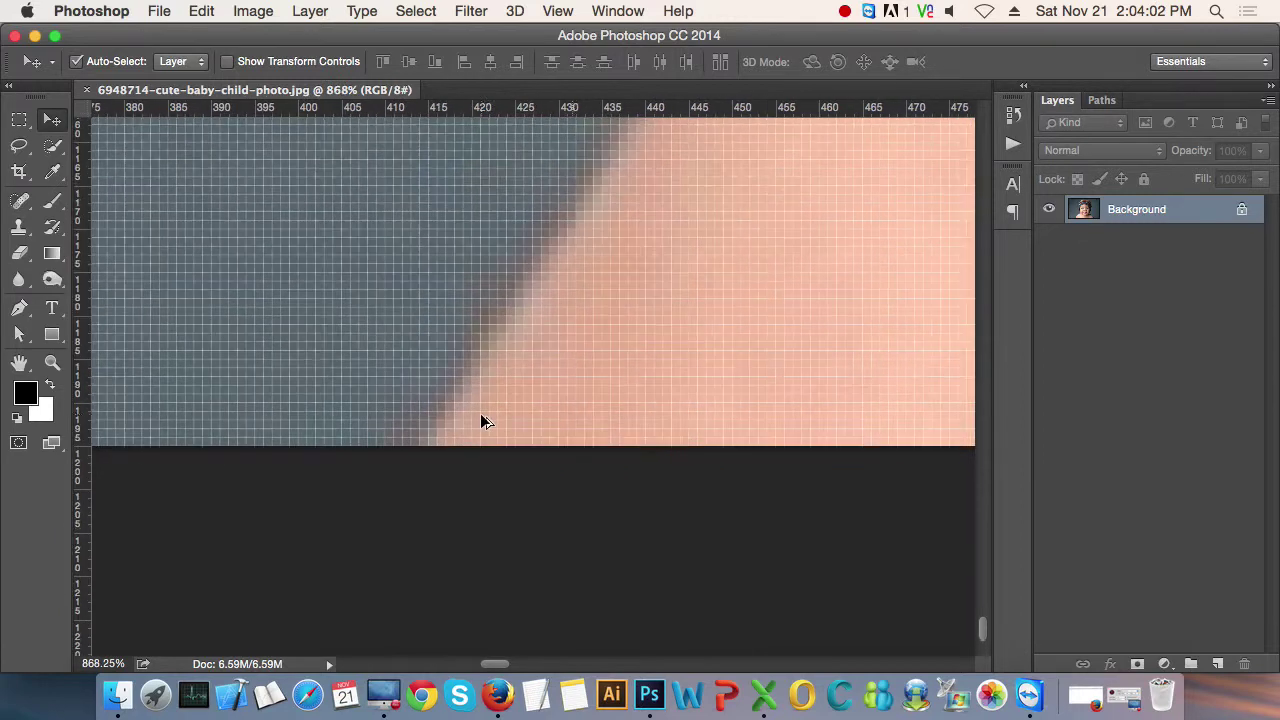
pyautogui.moveTo(19, 308); pyautogui.dragTo(85, 300)
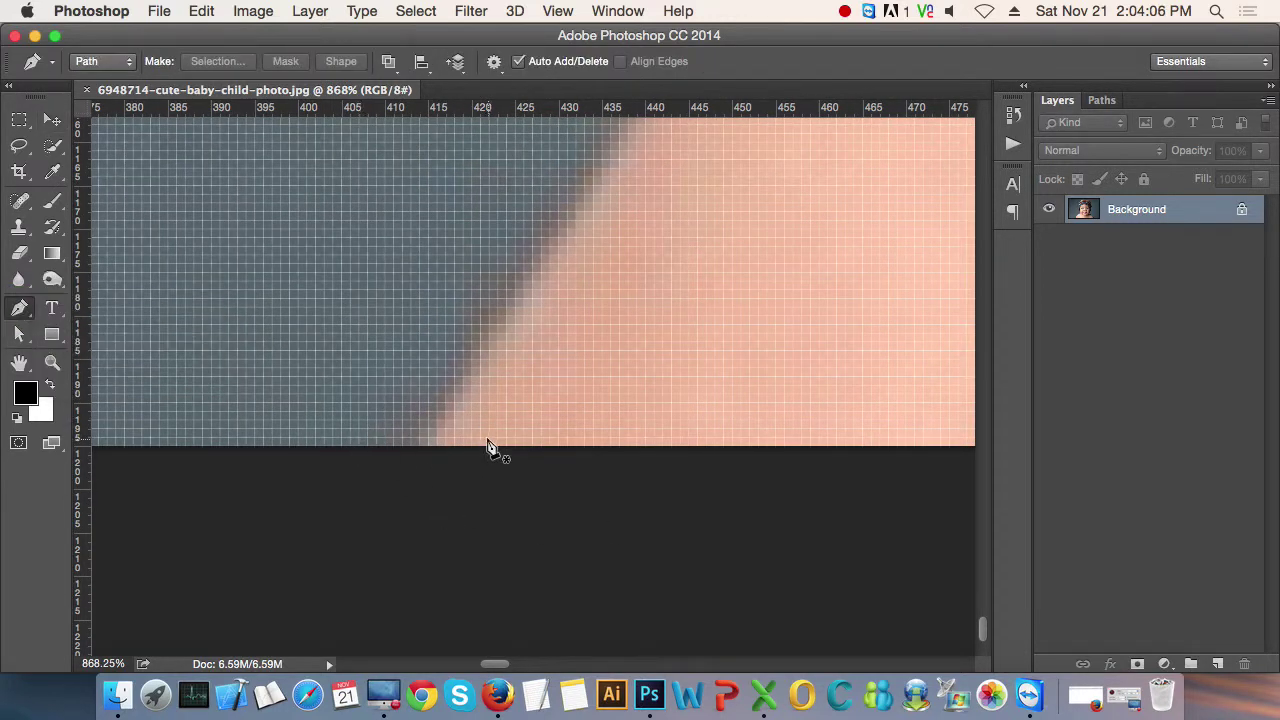
# - Keep the Pen tool in Path mode and check the Paths panel
pyautogui.click(124, 63)
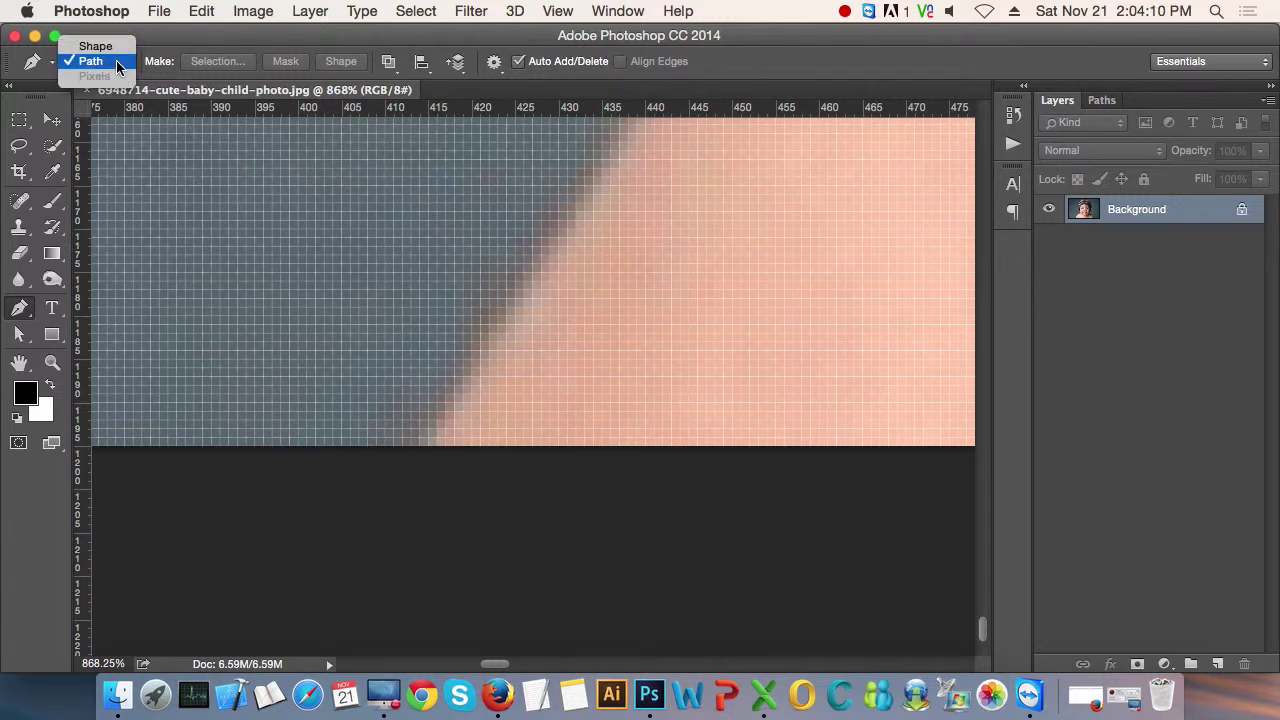
pyautogui.click(116, 62)
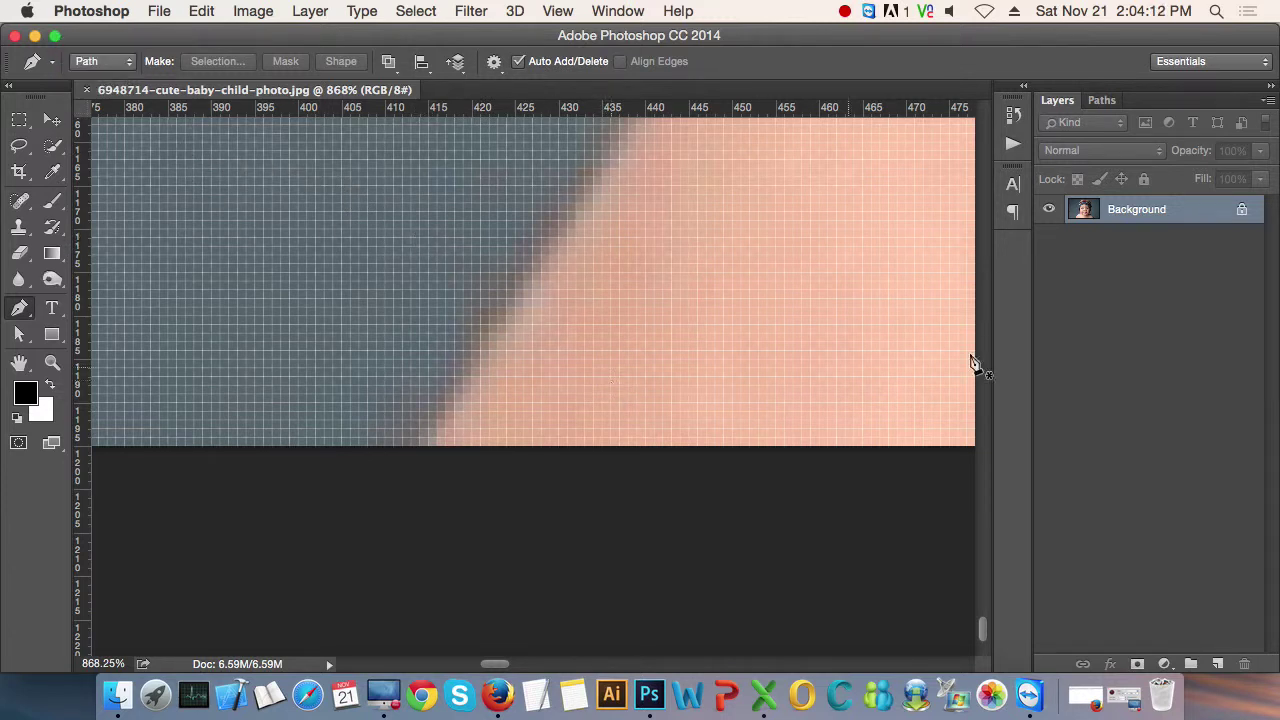
pyautogui.click(1104, 102)
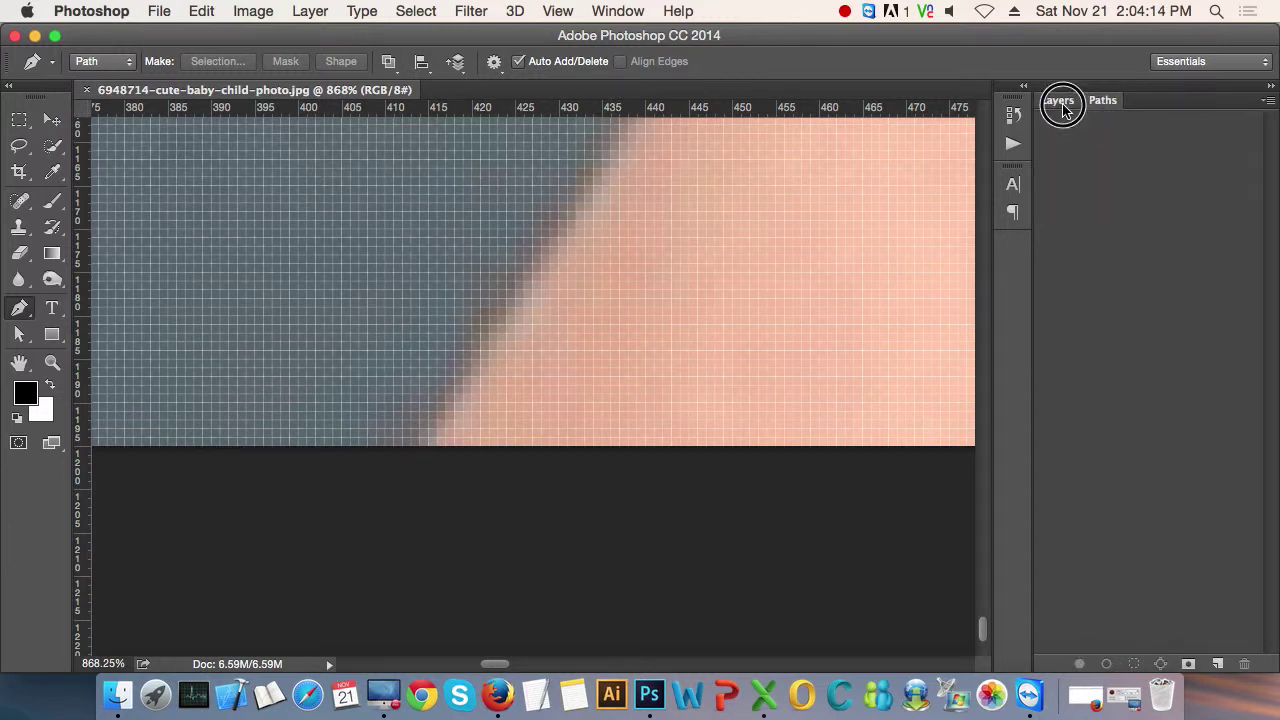
pyautogui.click(1062, 102)
# - Draw a closed six-anchor practice path with one curve across the shoulder edge
pyautogui.click(448, 324)
pyautogui.click(645, 195)
pyautogui.click(863, 230)
pyautogui.click(836, 358)
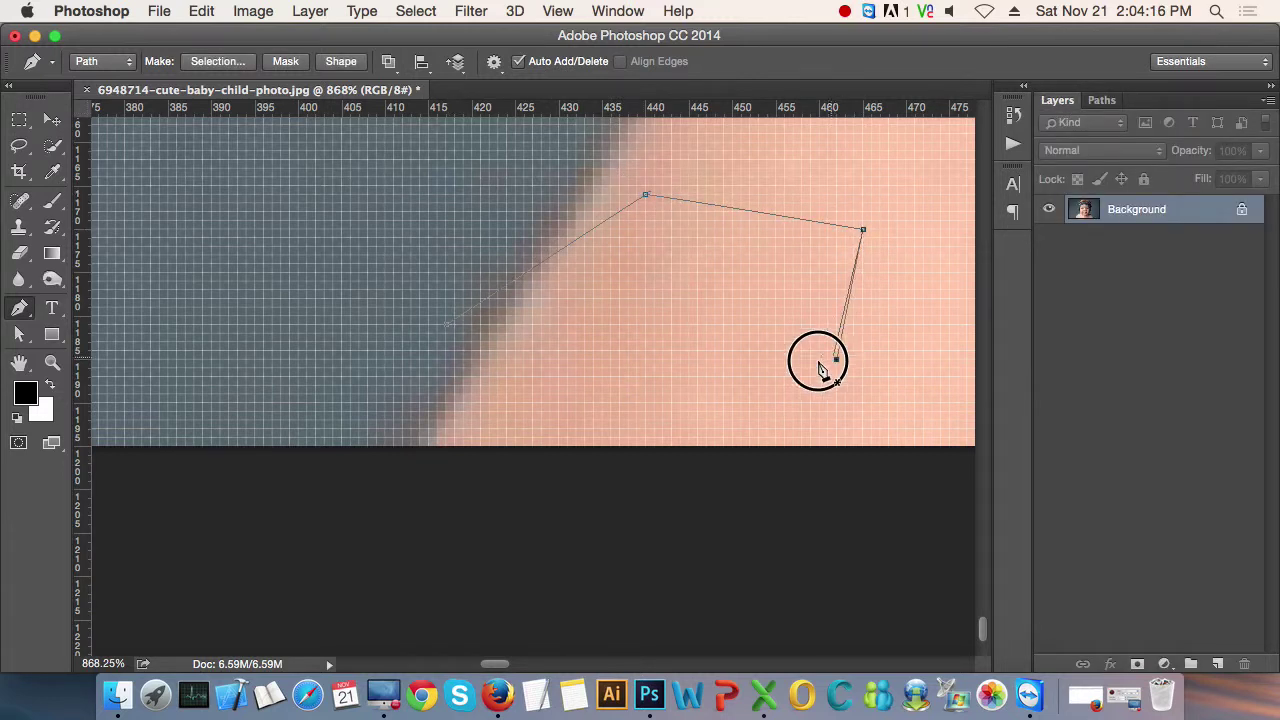
pyautogui.moveTo(818, 368); pyautogui.dragTo(816, 370)
pyautogui.click(671, 403)
pyautogui.click(428, 350)
pyautogui.click(448, 324)
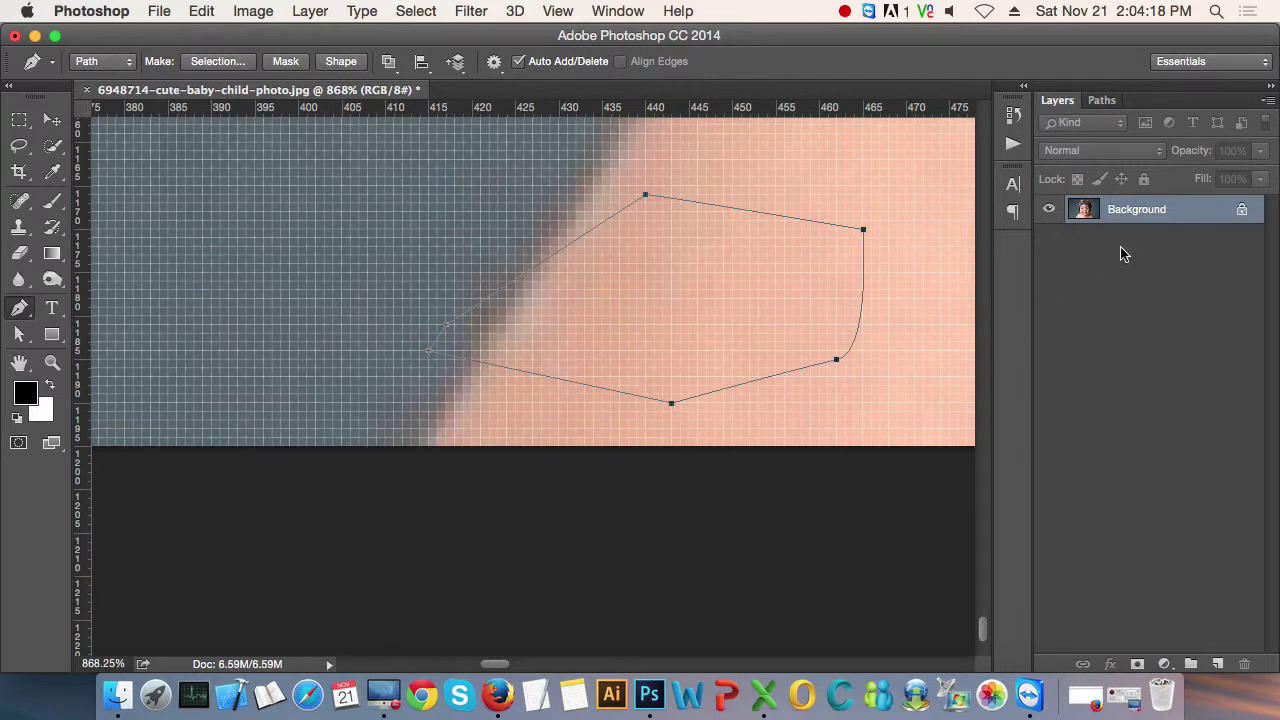
pyautogui.click(1102, 101)
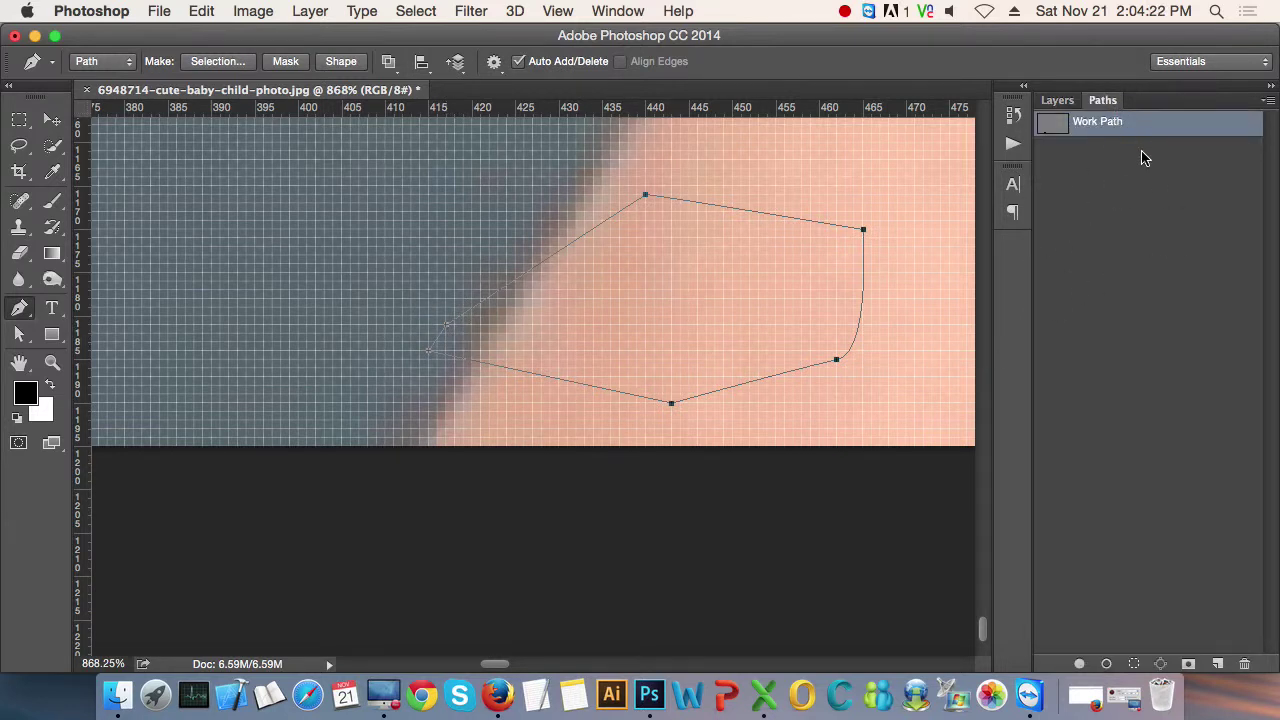
# - Delete the practice Work Path and create a new path named 'Cliping Path'
pyautogui.click(52, 119)
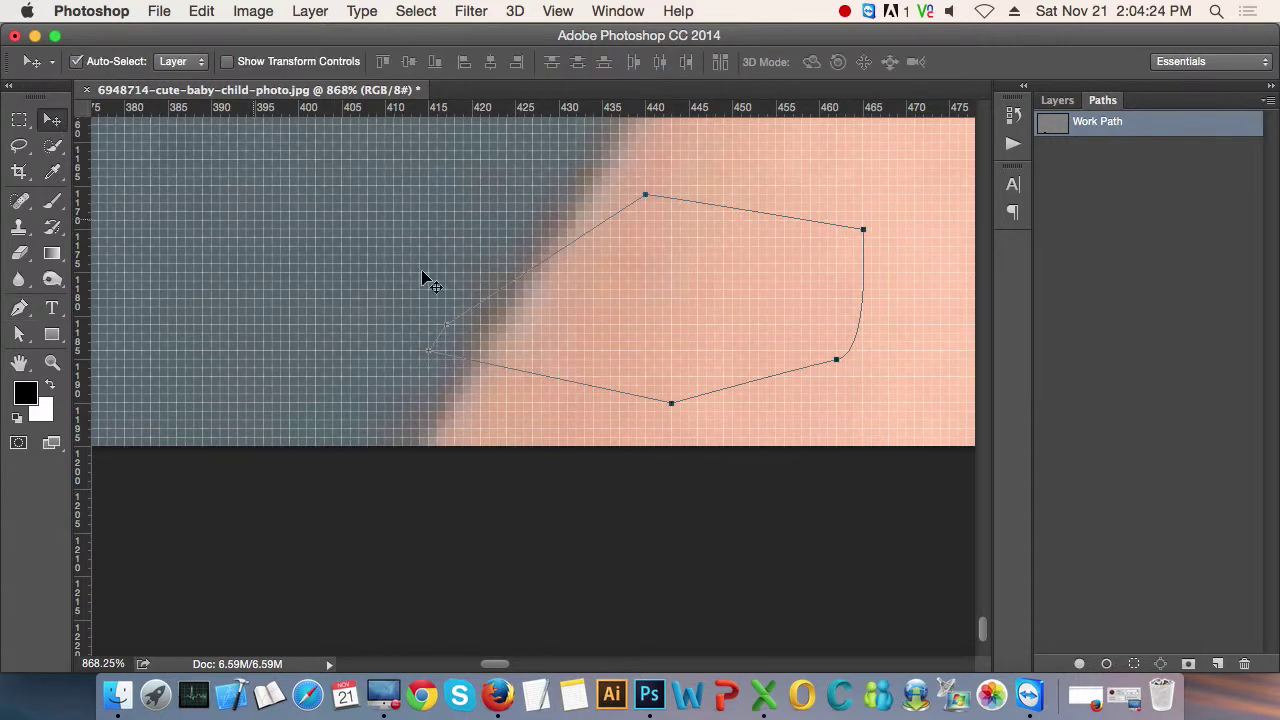
pyautogui.press('BackSpace')
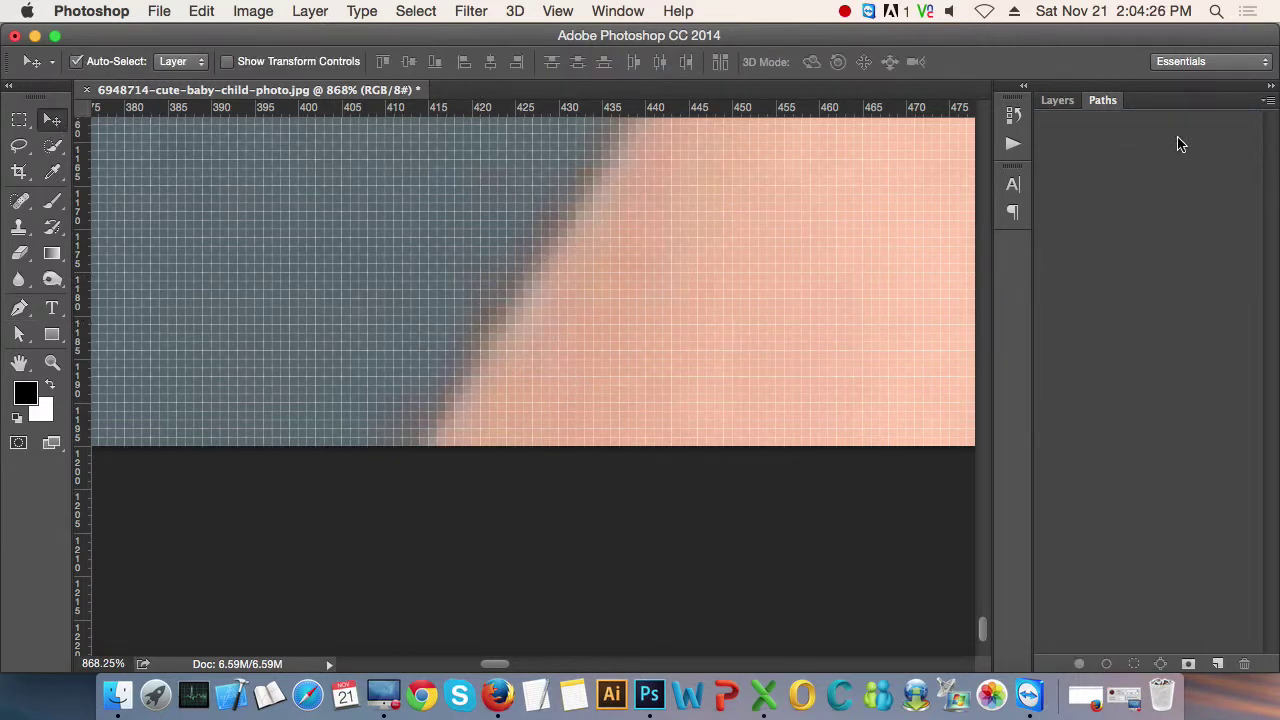
pyautogui.click(1218, 665)
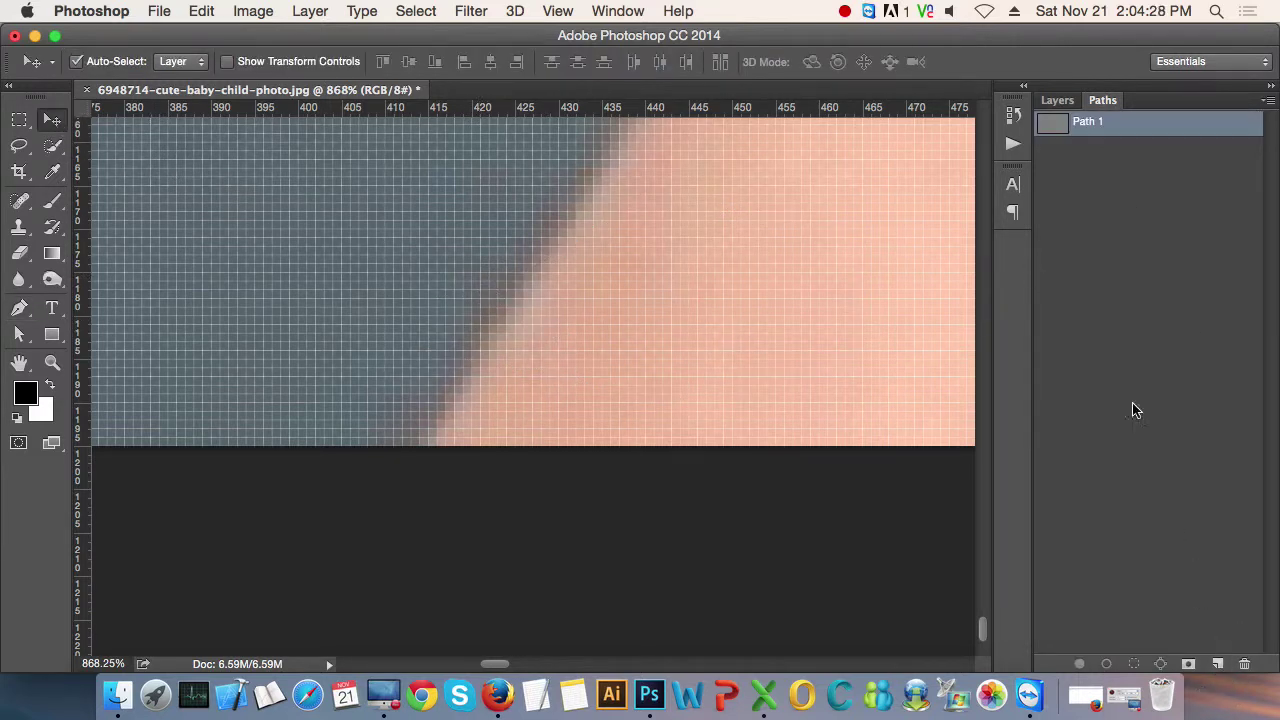
pyautogui.doubleClick(1092, 123)
pyautogui.write('Cliping')
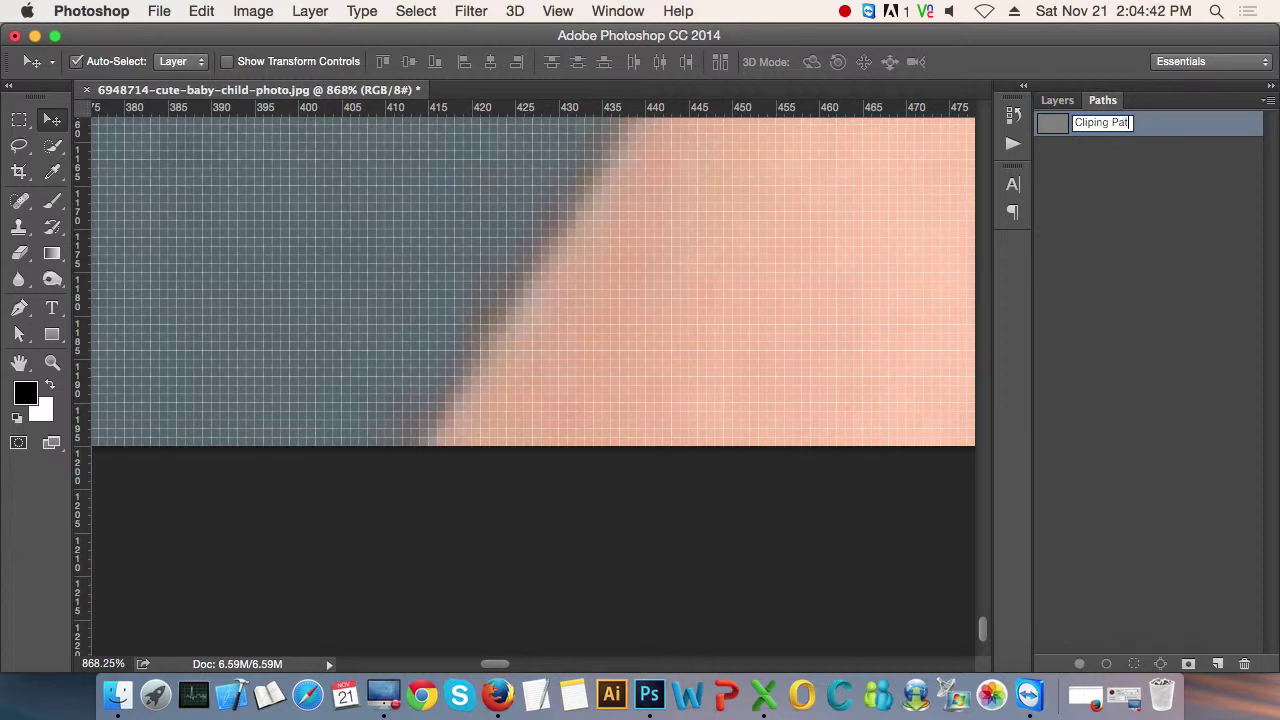
pyautogui.press('Return')
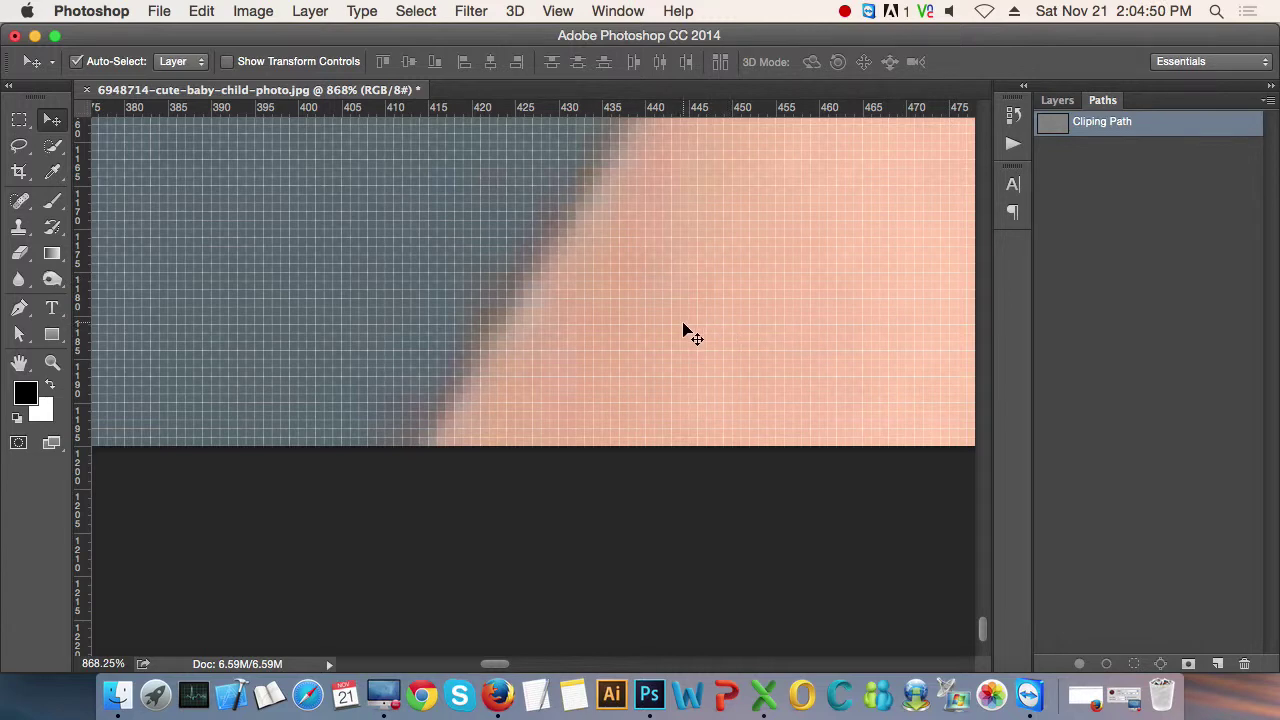
# - Zoom in, select the Pen tool, and place the first anchor near the skin's lower edge
pyautogui.scroll(-2, 598, 325)
pyautogui.scroll(2, 489, 374)
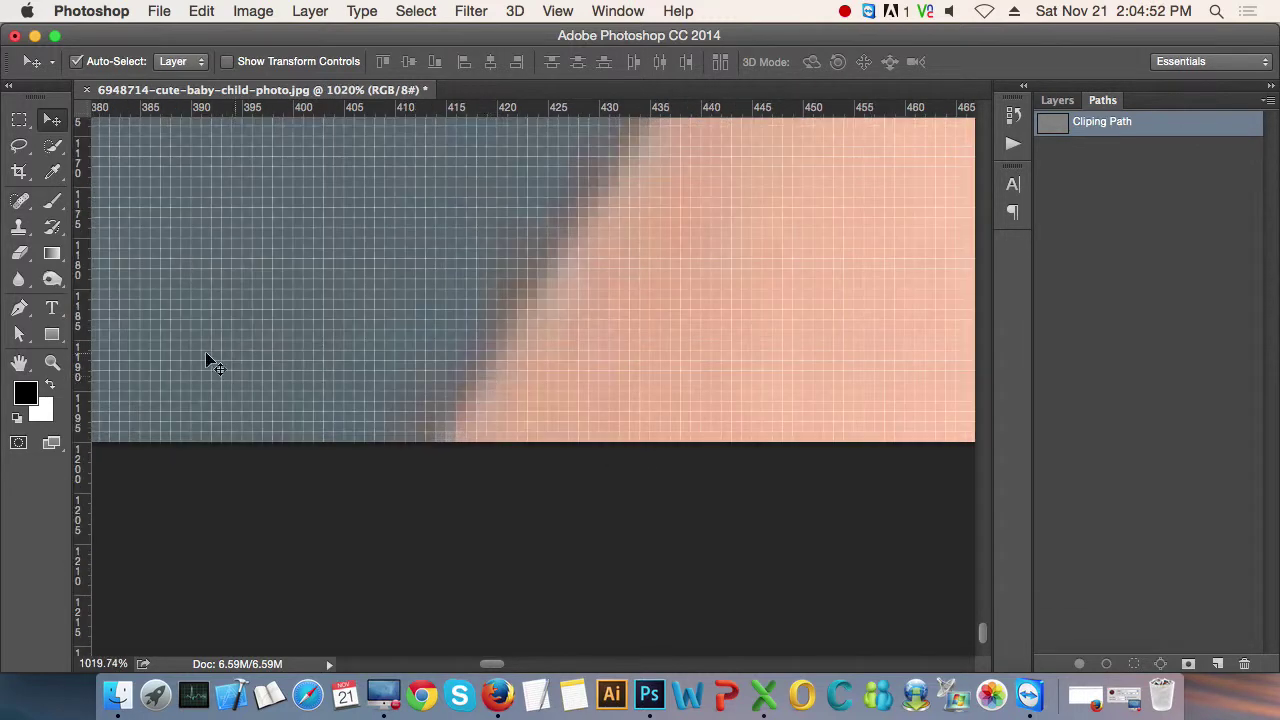
pyautogui.click(20, 308)
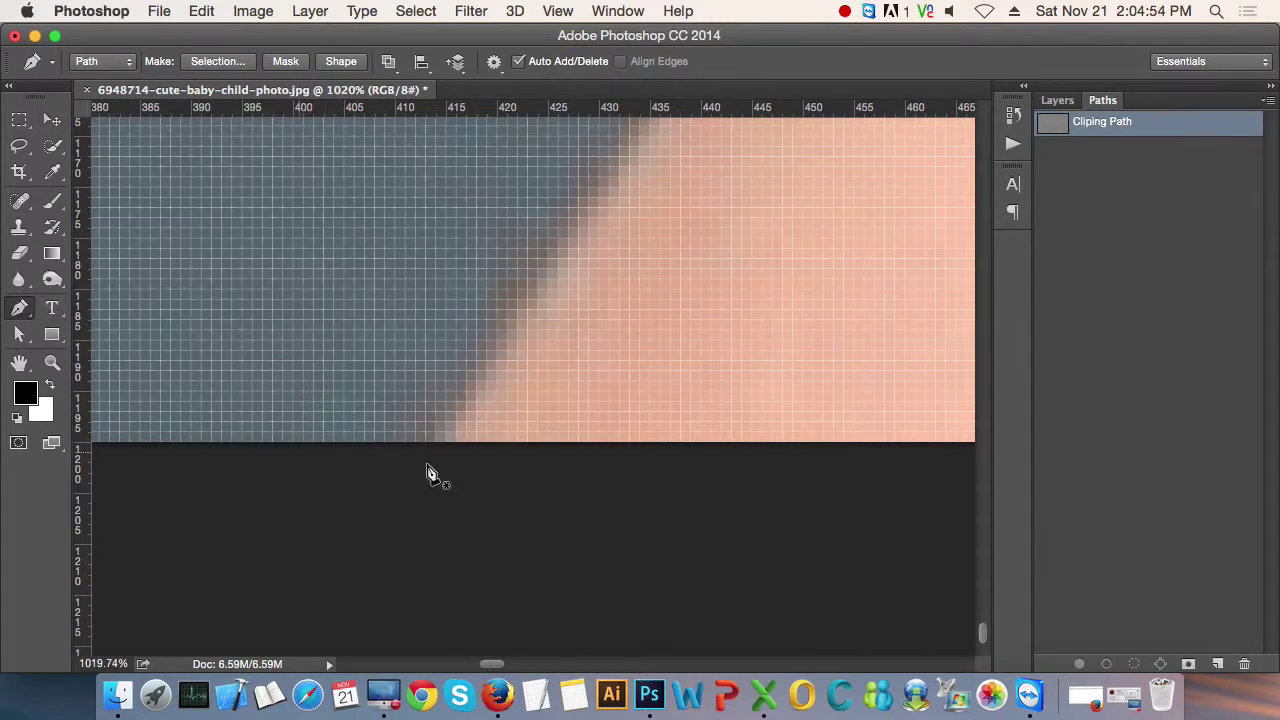
pyautogui.scroll(1, 420, 458)
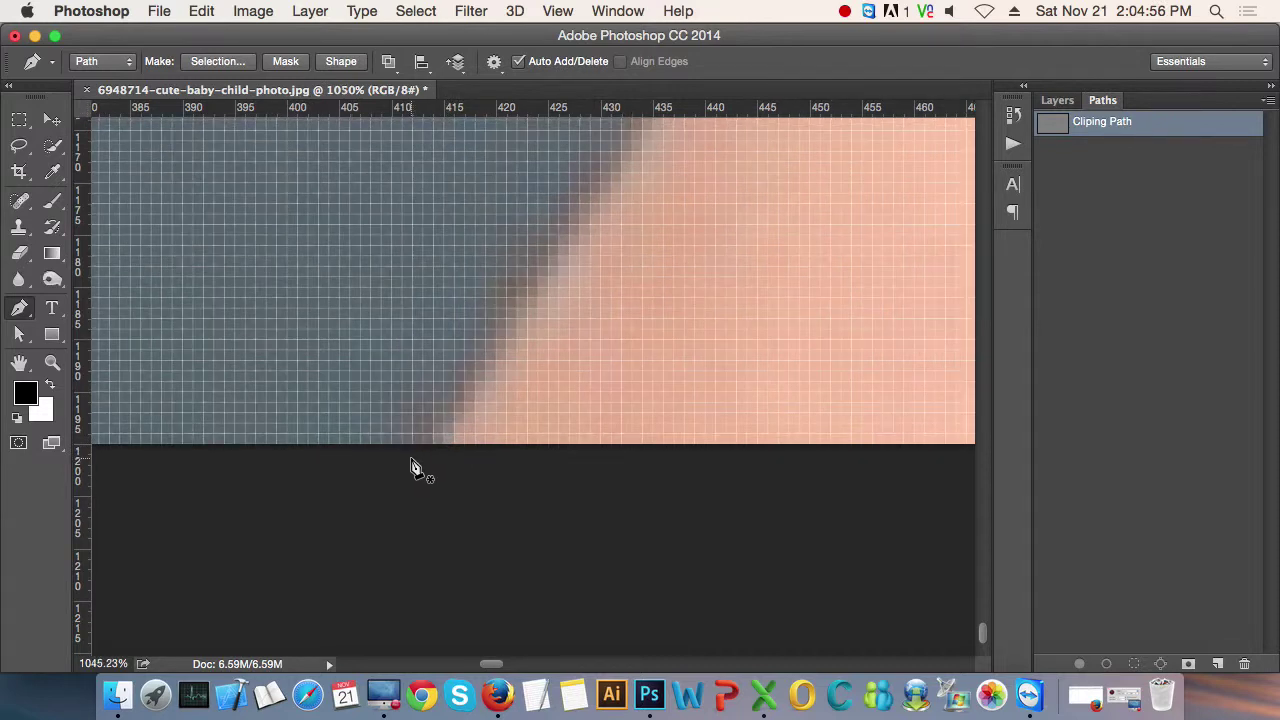
pyautogui.click(420, 393)
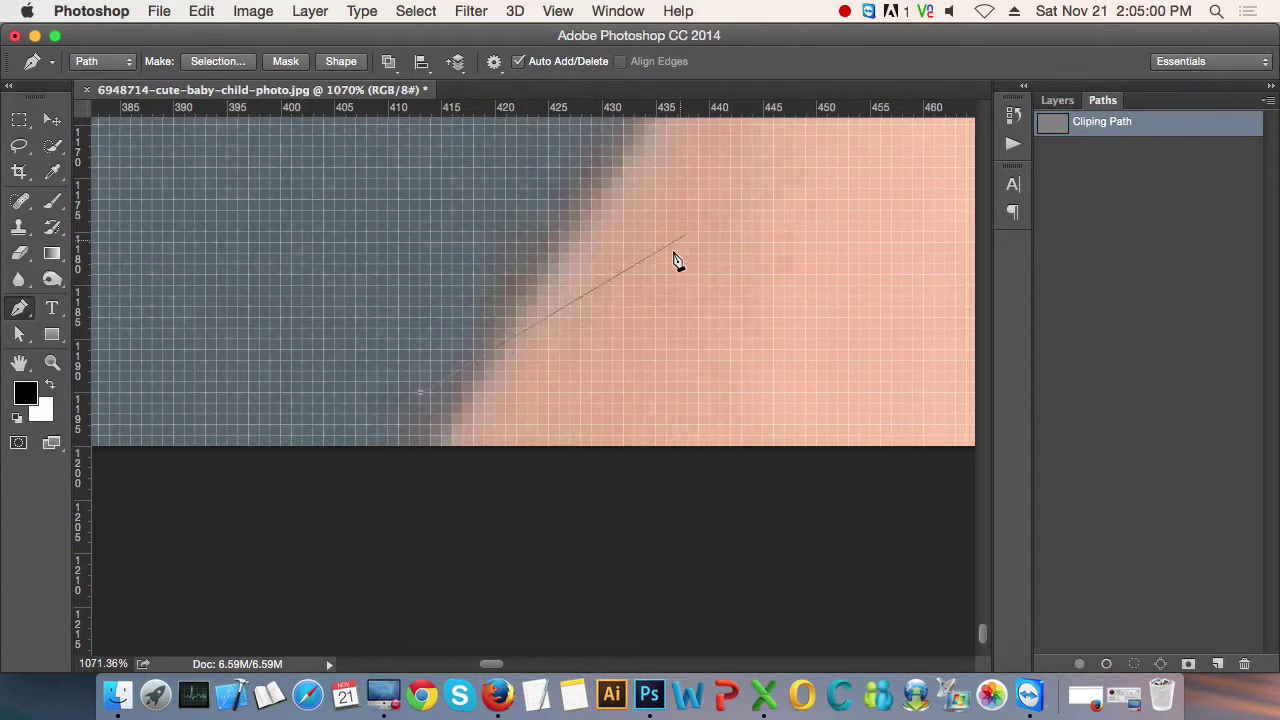
# - Enable Rubber Band in the Pen tool's gear options
pyautogui.click(496, 64)
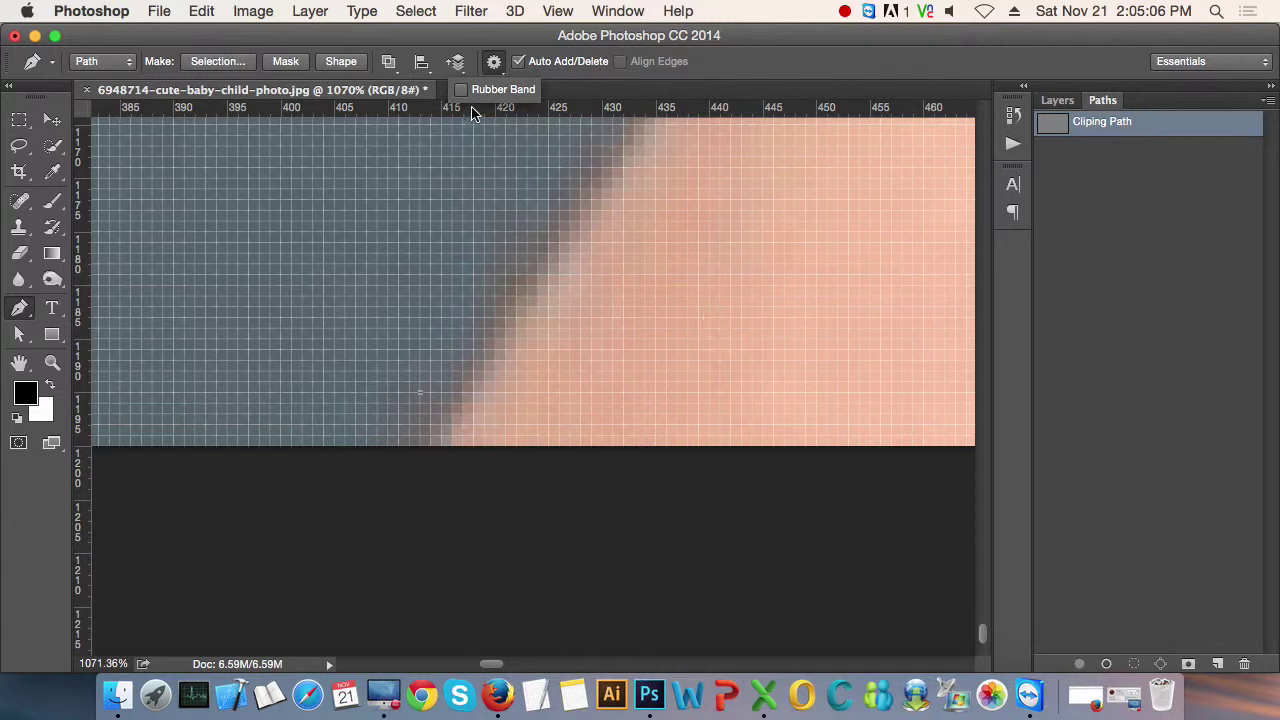
pyautogui.click(461, 89)
pyautogui.click(494, 61)
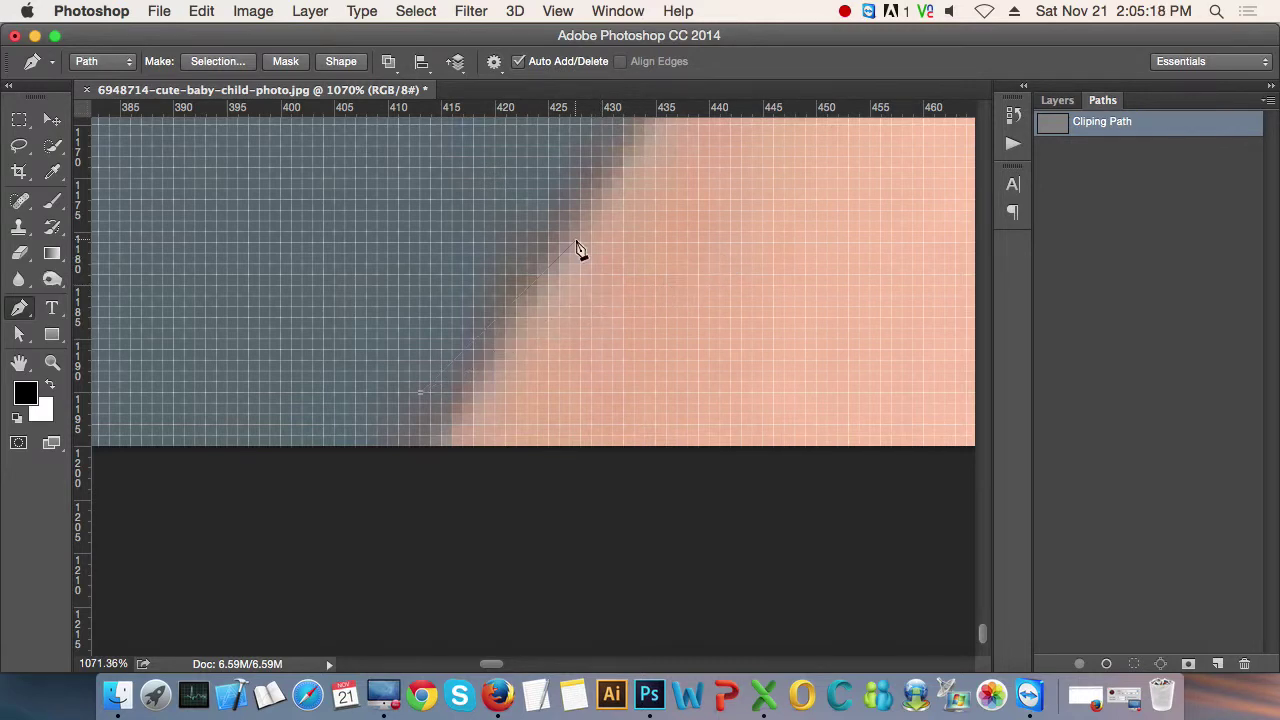
# - Undo the stray anchor, trial smooth curved anchors along the skin edge, then undo them
pyautogui.press('super+z')
pyautogui.scroll(2, 390, 480)
pyautogui.scroll(1, 397, 471)
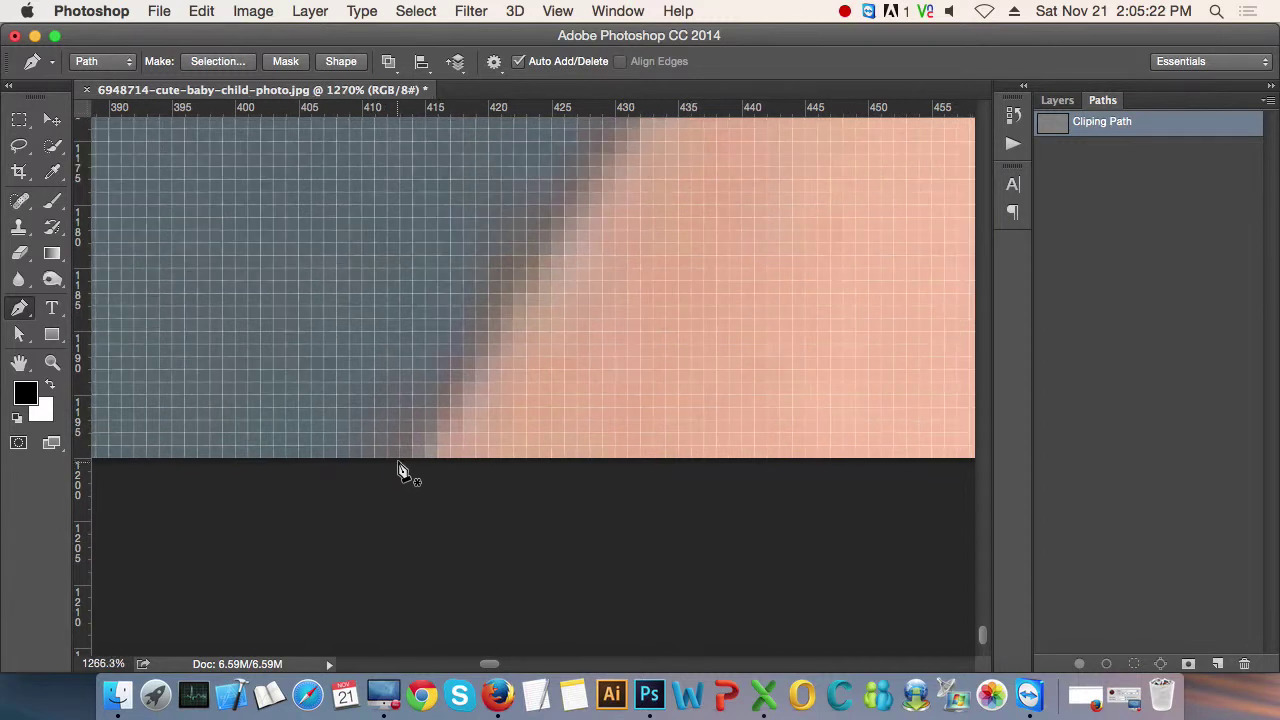
pyautogui.scroll(1, 397, 471)
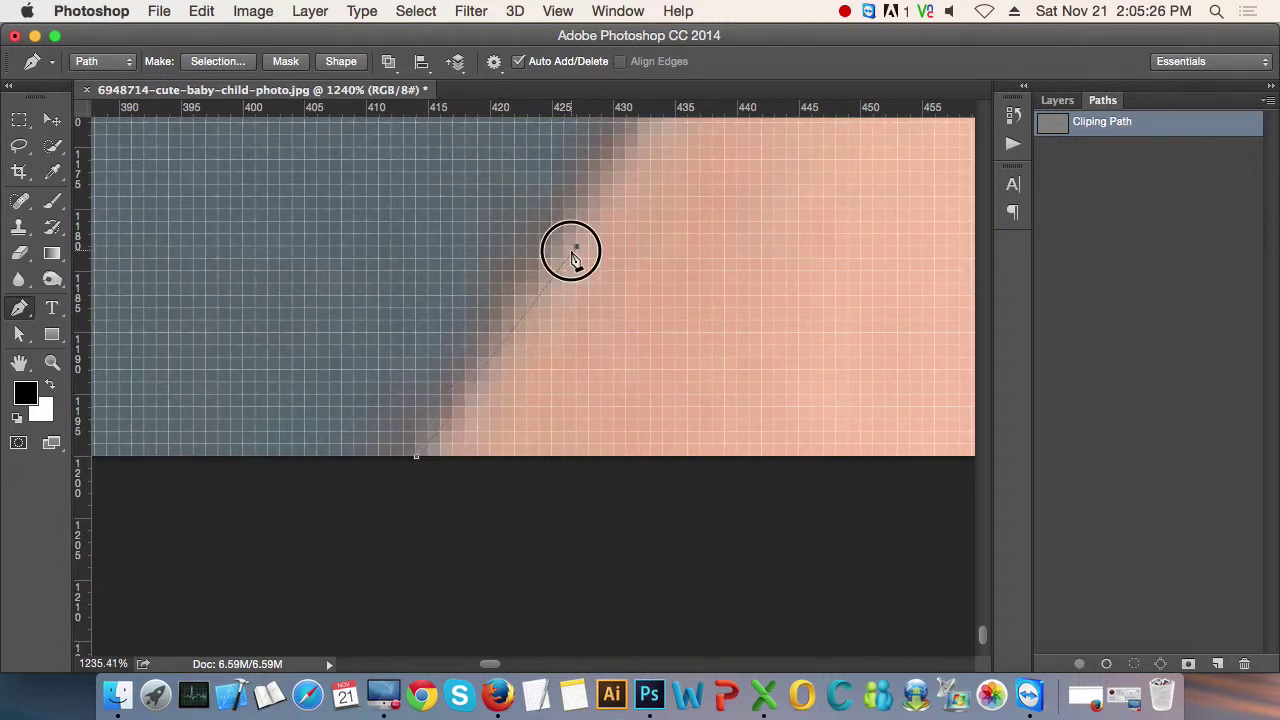
pyautogui.moveTo(576, 245); pyautogui.dragTo(797, 244)
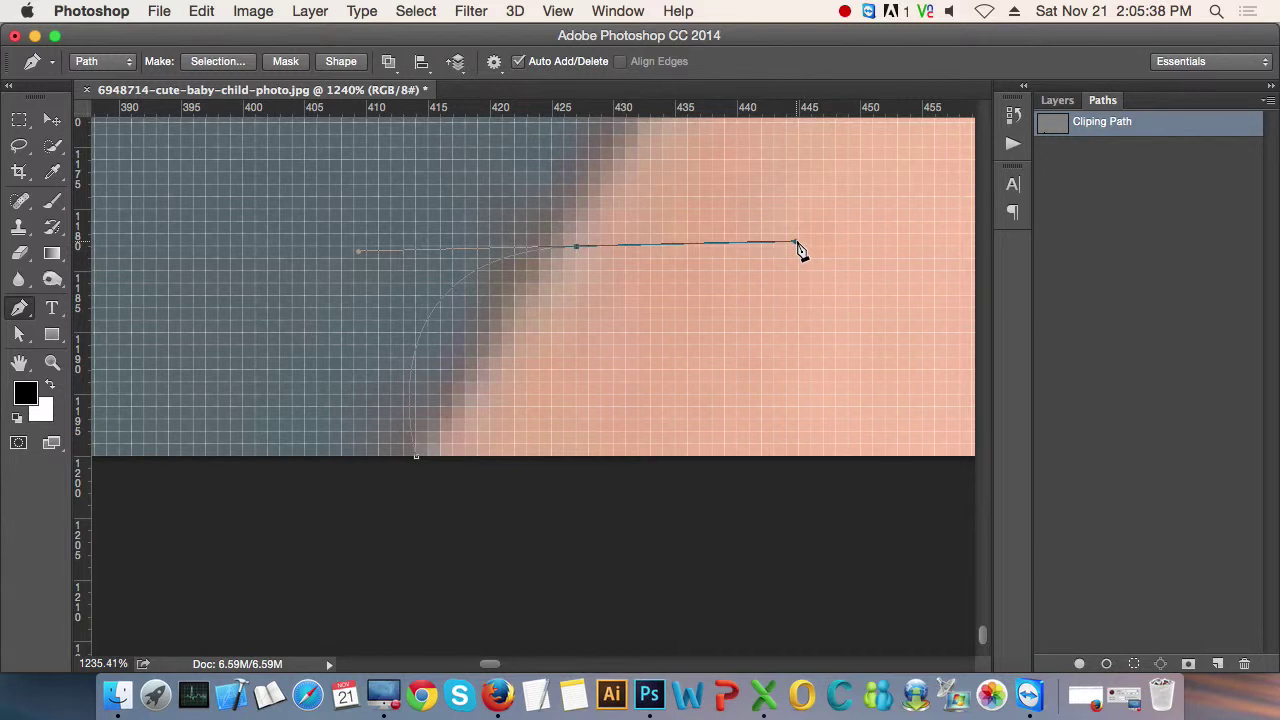
pyautogui.moveTo(797, 244); pyautogui.dragTo(600, 258)
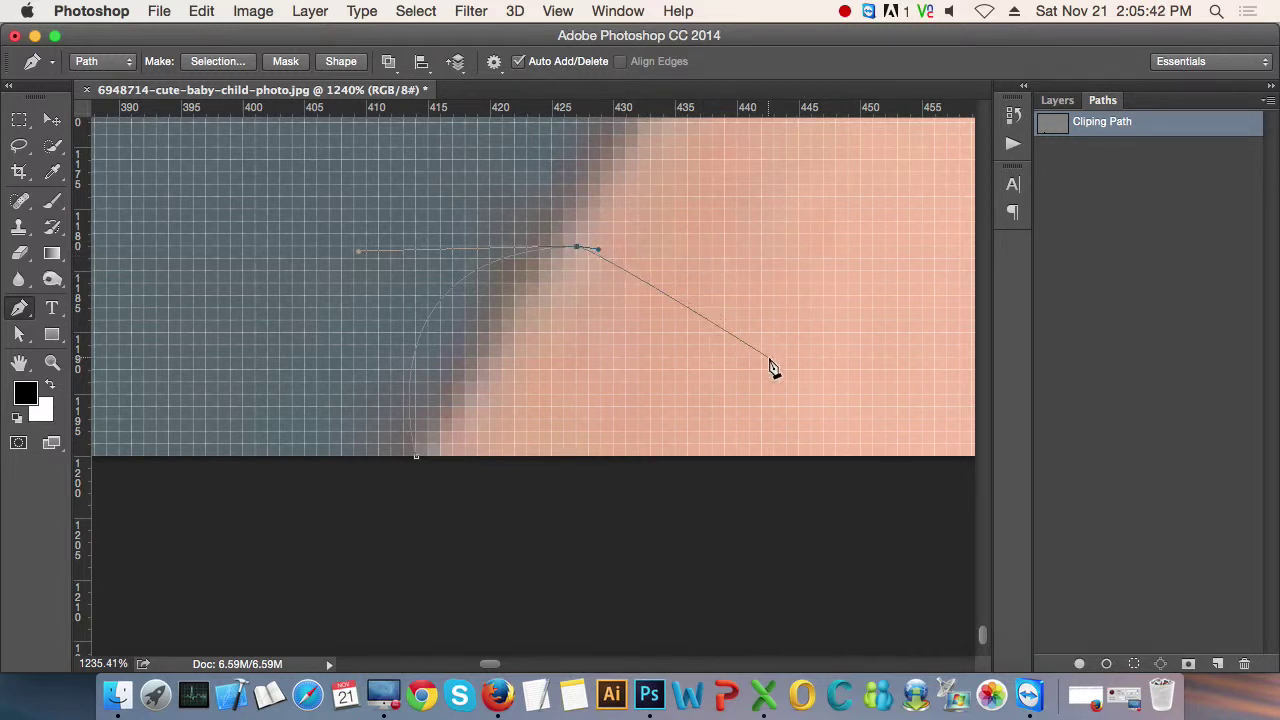
pyautogui.moveTo(773, 360)
pyautogui.mouseDown()
pyautogui.moveTo(820, 466)
pyautogui.moveTo(808, 365)
pyautogui.mouseUp()
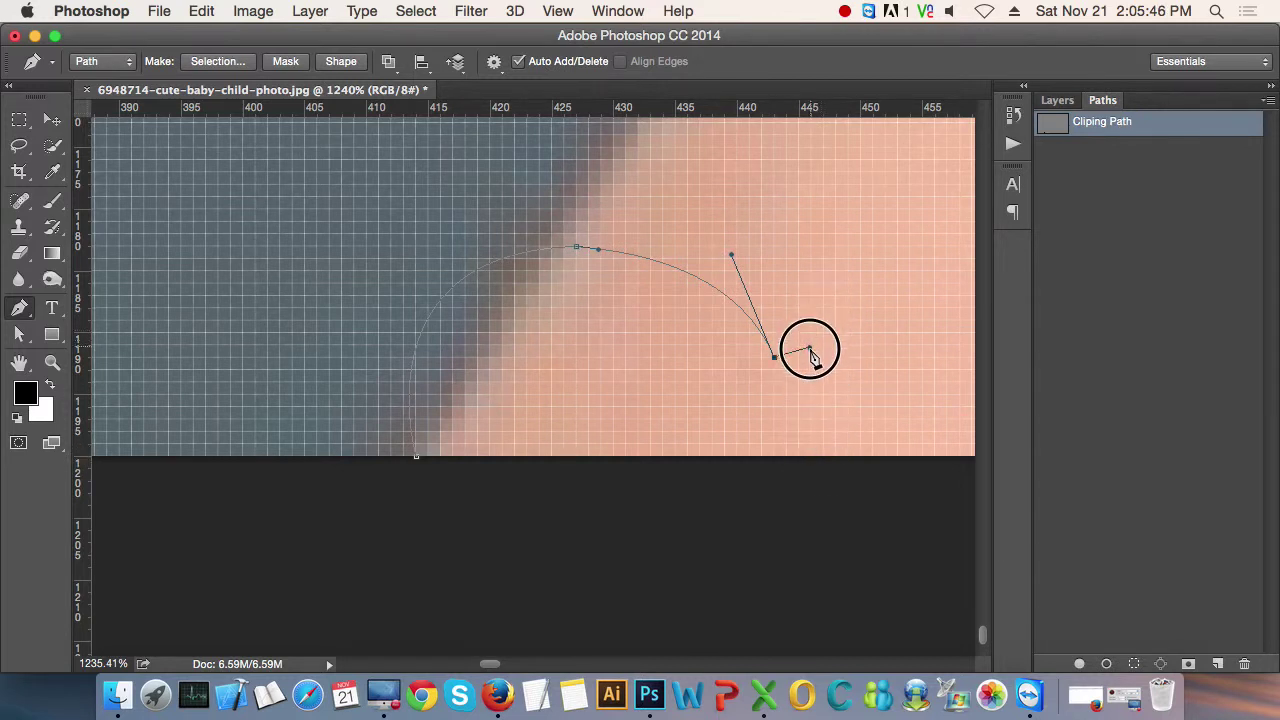
pyautogui.moveTo(922, 332); pyautogui.dragTo(975, 242)
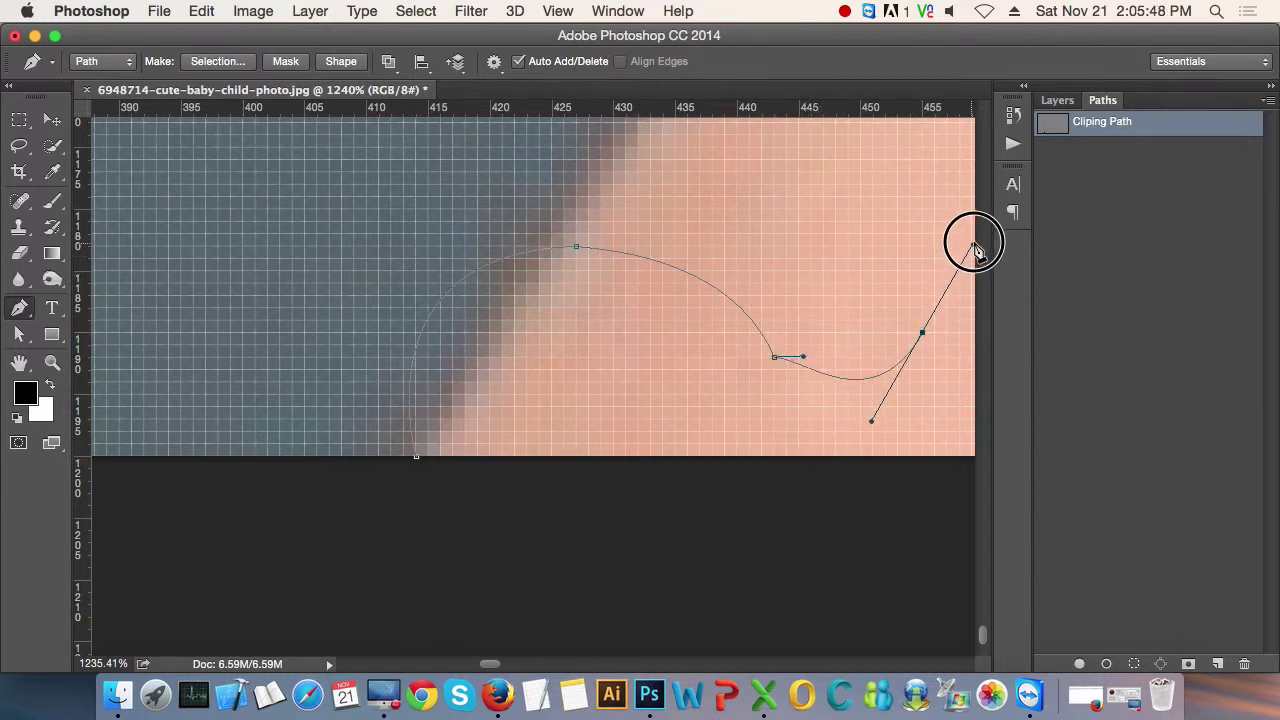
pyautogui.keyDown('alt'); pyautogui.click(780, 362); pyautogui.keyUp('alt')
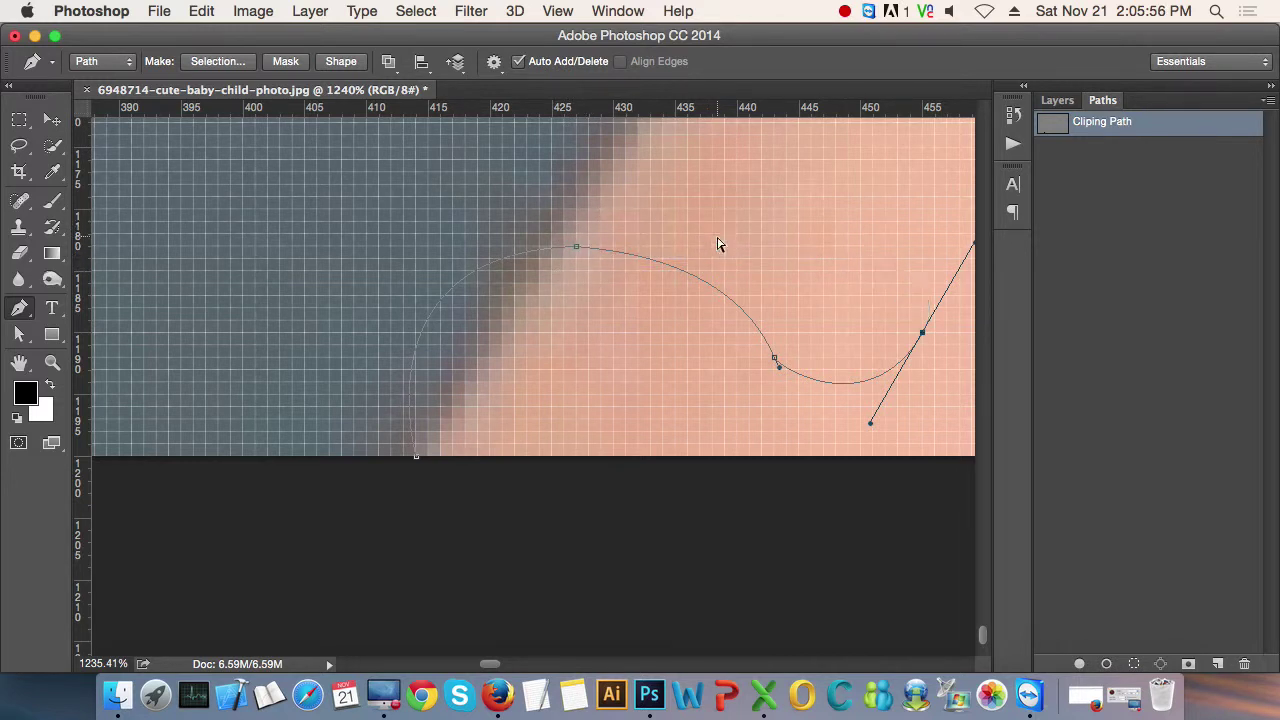
pyautogui.press('super+z')
pyautogui.press('super+z')
pyautogui.press('super+z')
pyautogui.press('super+z')
pyautogui.press('super+z')
pyautogui.press('super+z')
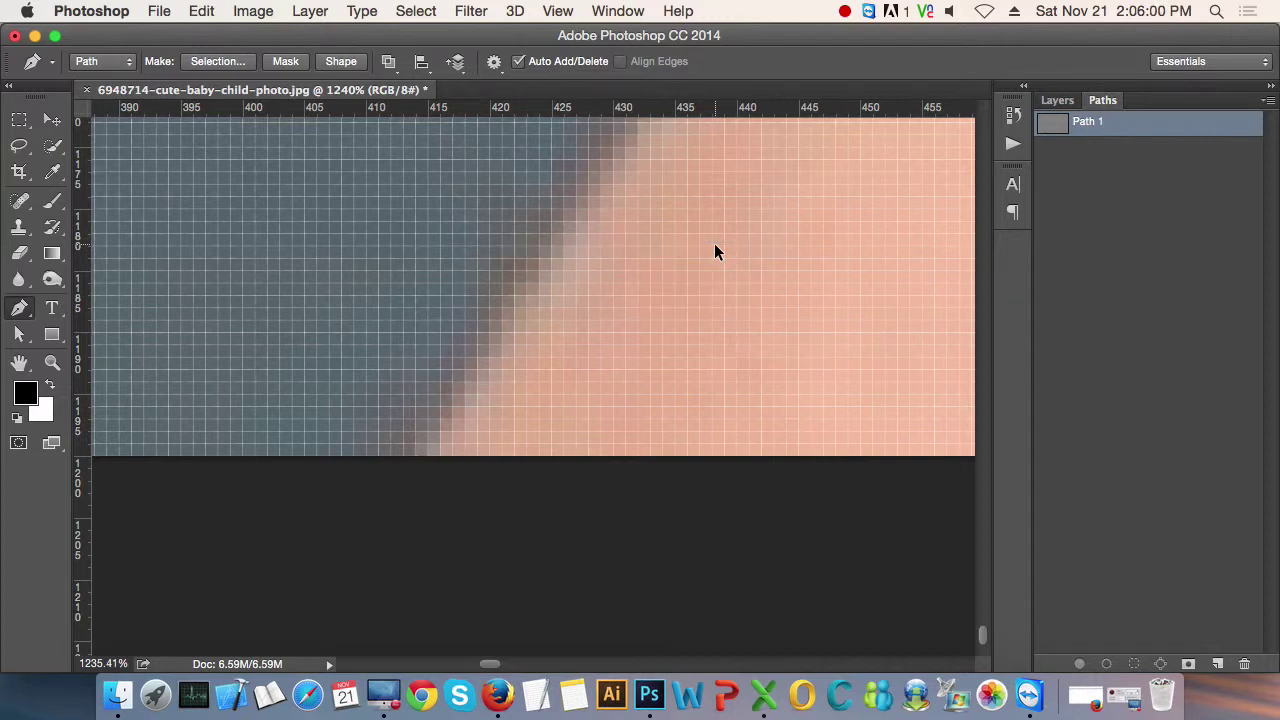
# - Start the path below the image's bottom edge and add anchors up the skin edge
pyautogui.scroll(-3, 620, 328)
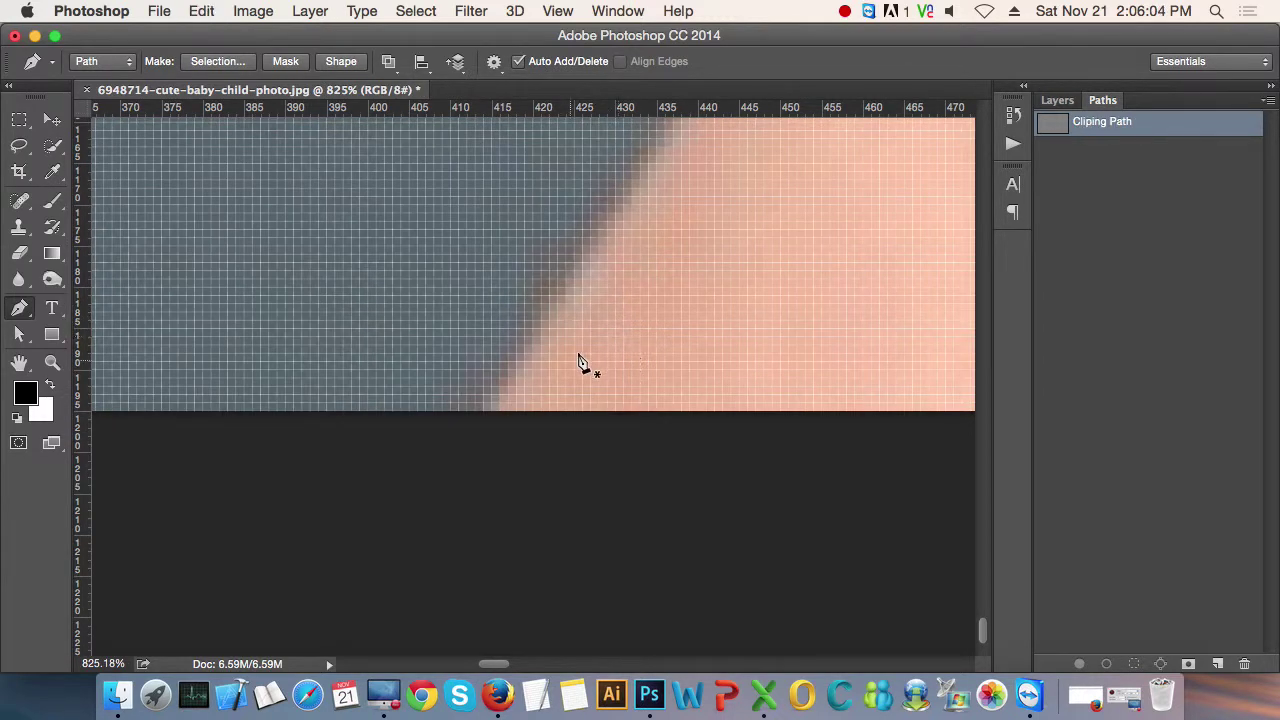
pyautogui.scroll(3, 583, 362)
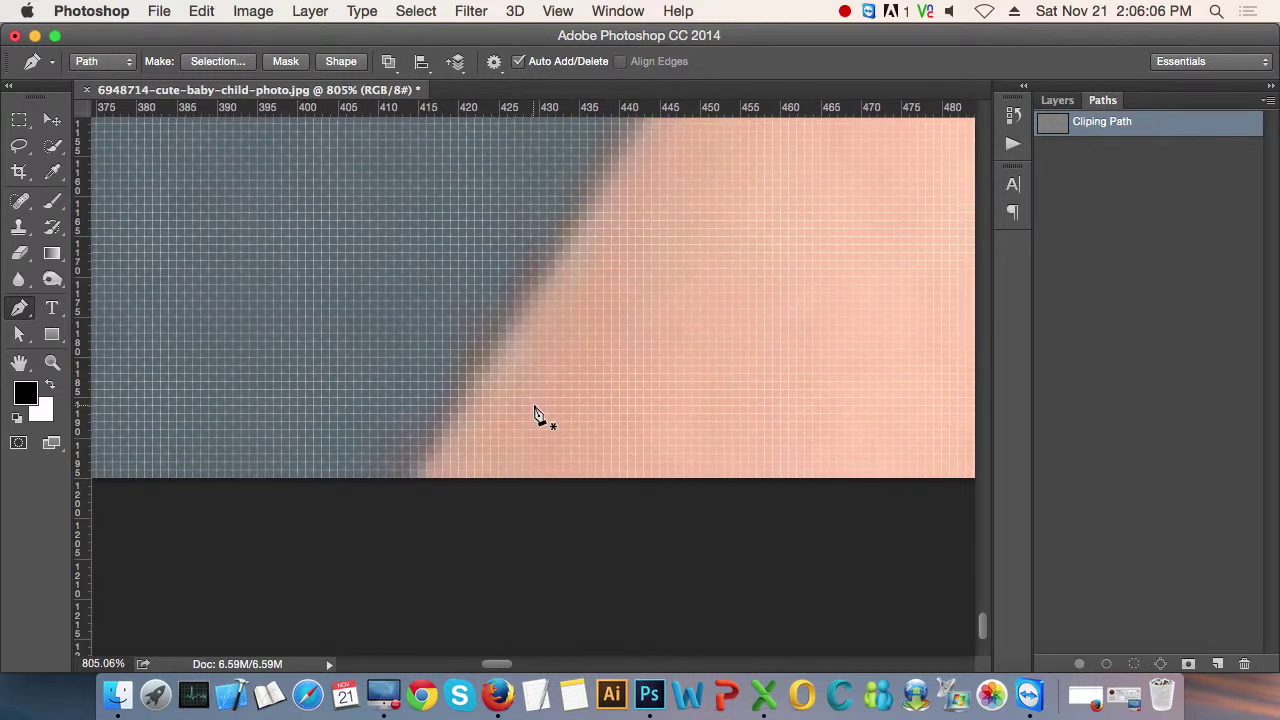
pyautogui.click(848, 14)
pyautogui.scroll(-2, 618, 291)
pyautogui.scroll(-2, 571, 389)
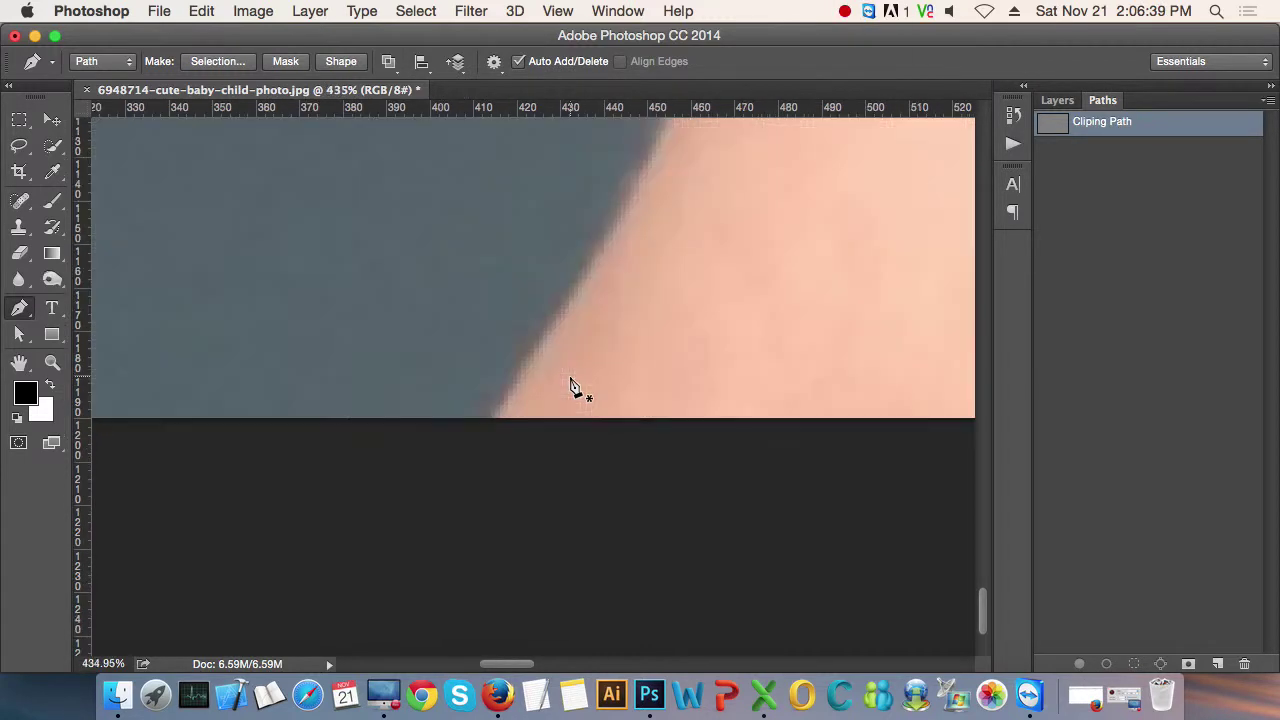
pyautogui.scroll(1, 600, 400)
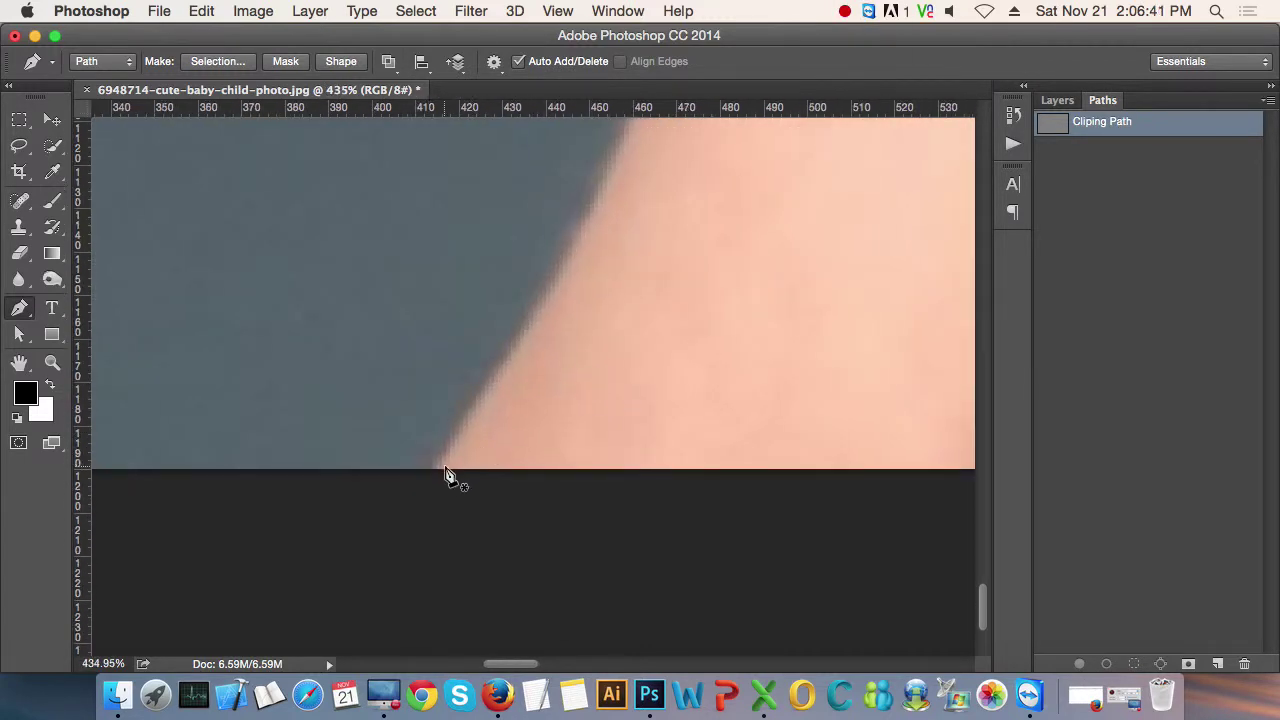
pyautogui.click(442, 551)
pyautogui.click(442, 469)
pyautogui.scroll(-5, 557, 308)
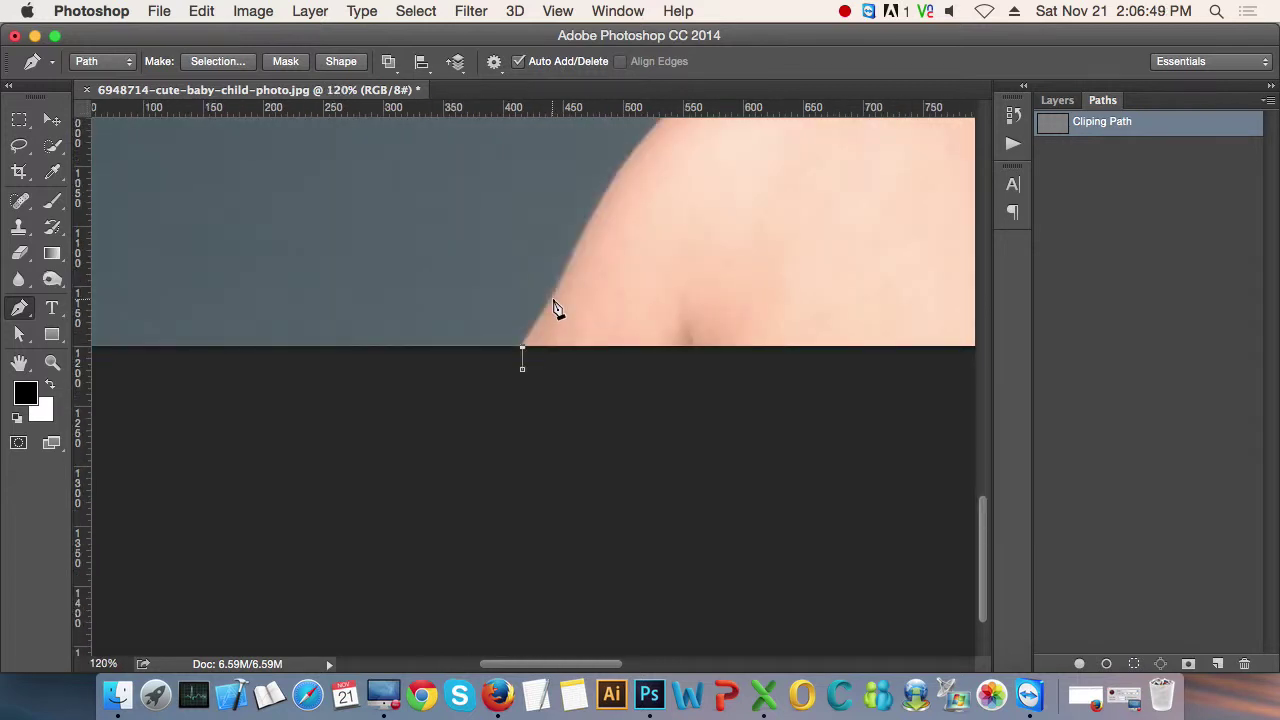
pyautogui.scroll(3, 557, 308)
pyautogui.click(547, 303)
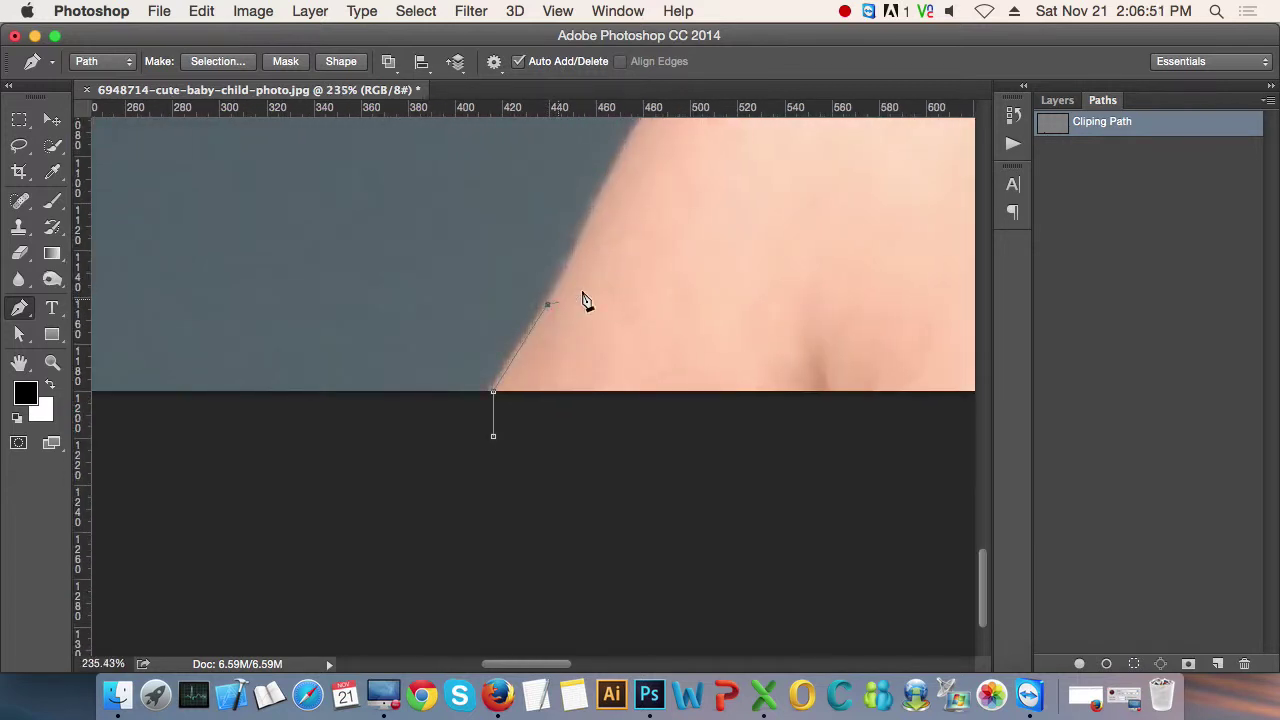
# - Add curved and smooth points that follow the shoulder curve against the grey background
pyautogui.scroll(2, 537, 400)
pyautogui.scroll(1, 509, 389)
pyautogui.scroll(1, 510, 390)
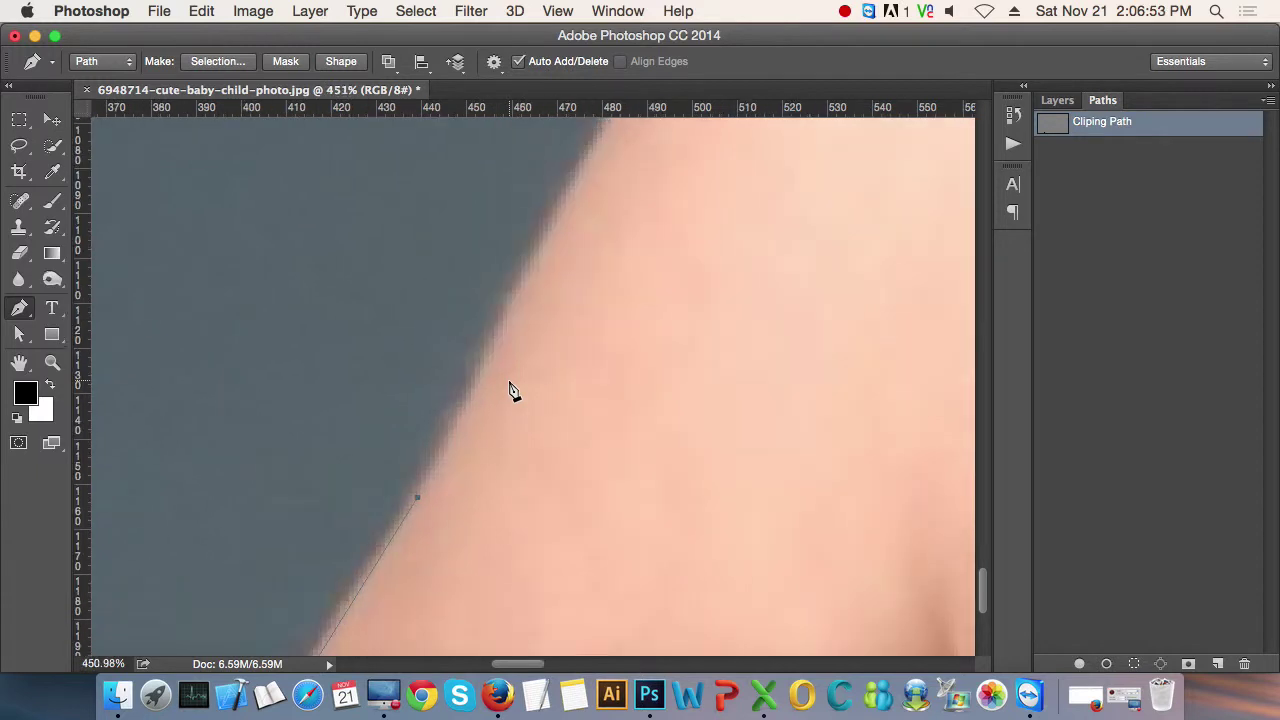
pyautogui.scroll(1, 510, 389)
pyautogui.scroll(1, 510, 389)
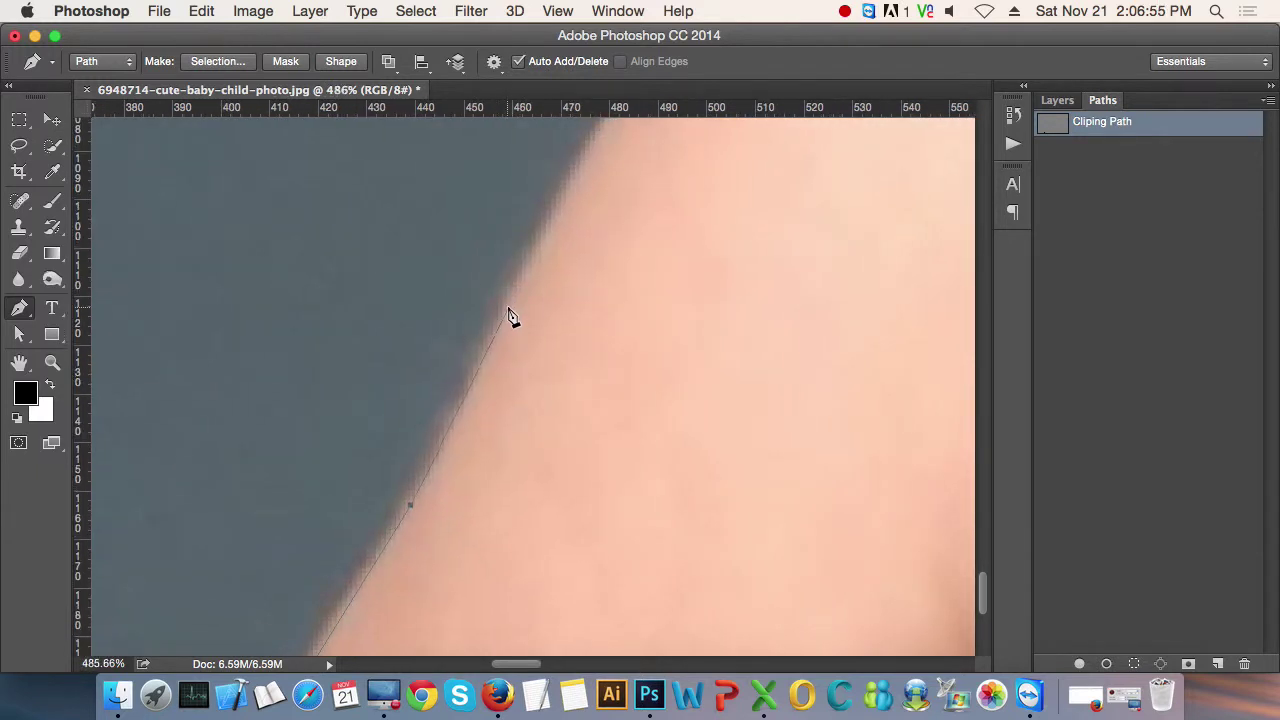
pyautogui.moveTo(508, 307); pyautogui.dragTo(477, 400)
pyautogui.scroll(1, 540, 430)
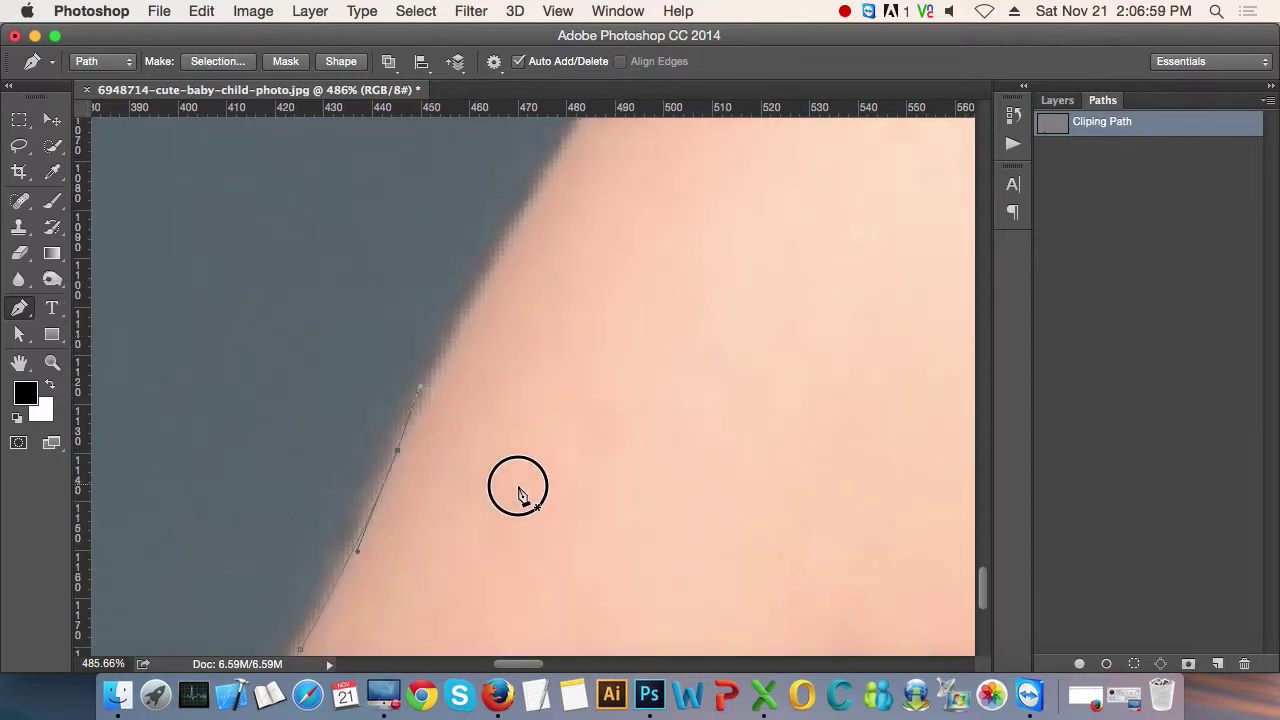
pyautogui.scroll(3, 520, 495)
pyautogui.hscroll(2, 520, 495)
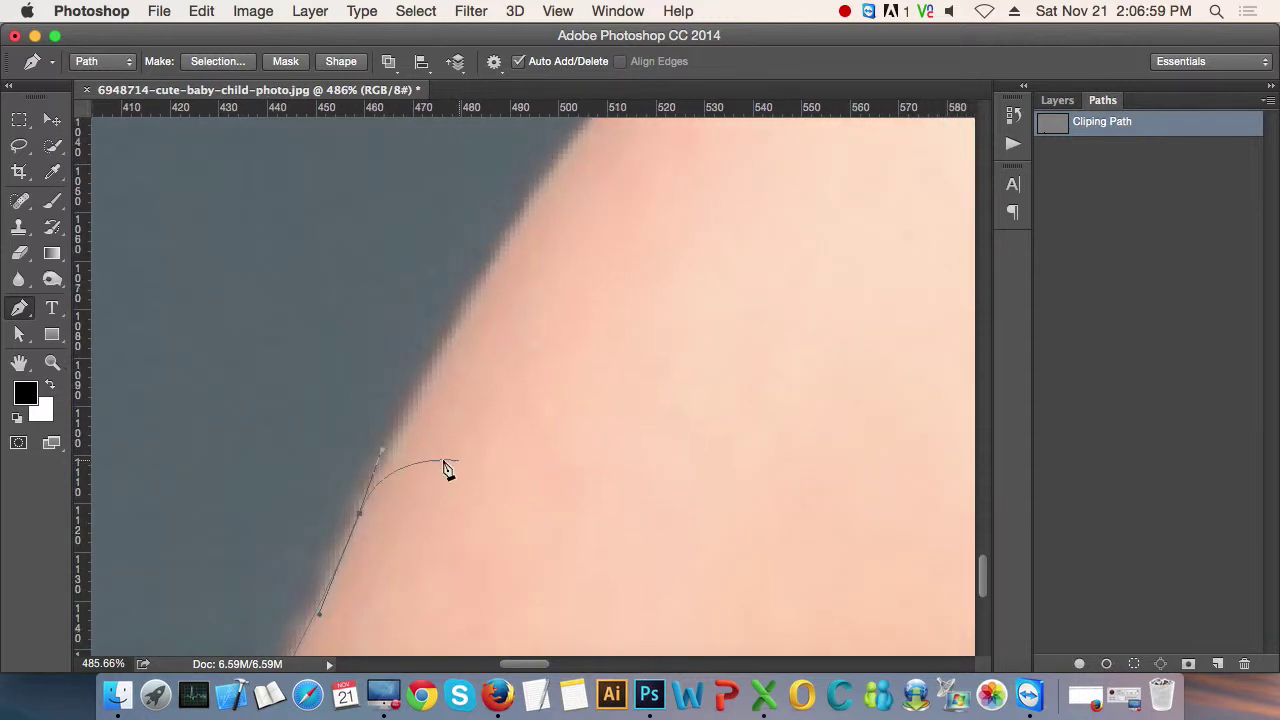
pyautogui.click(375, 495)
pyautogui.scroll(-2, 405, 490)
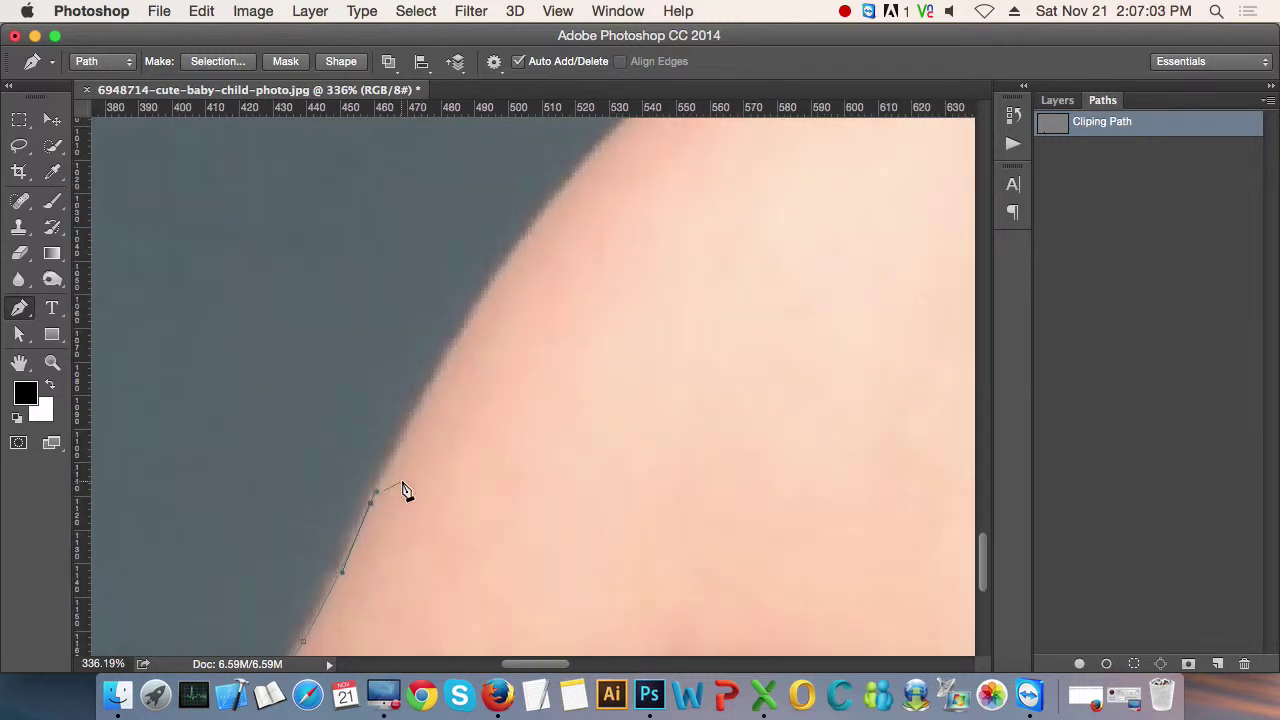
pyautogui.scroll(2, 430, 495)
pyautogui.hscroll(1, 430, 495)
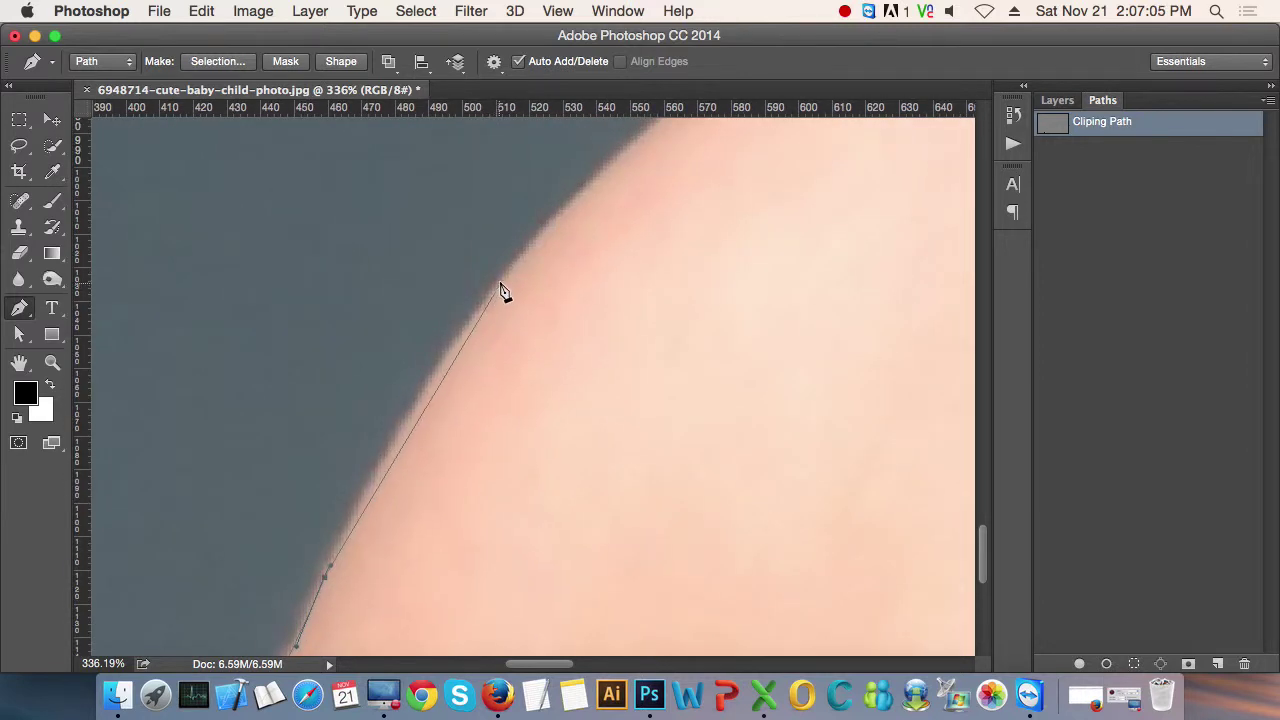
pyautogui.moveTo(502, 285); pyautogui.dragTo(522, 270)
pyautogui.click(418, 400)
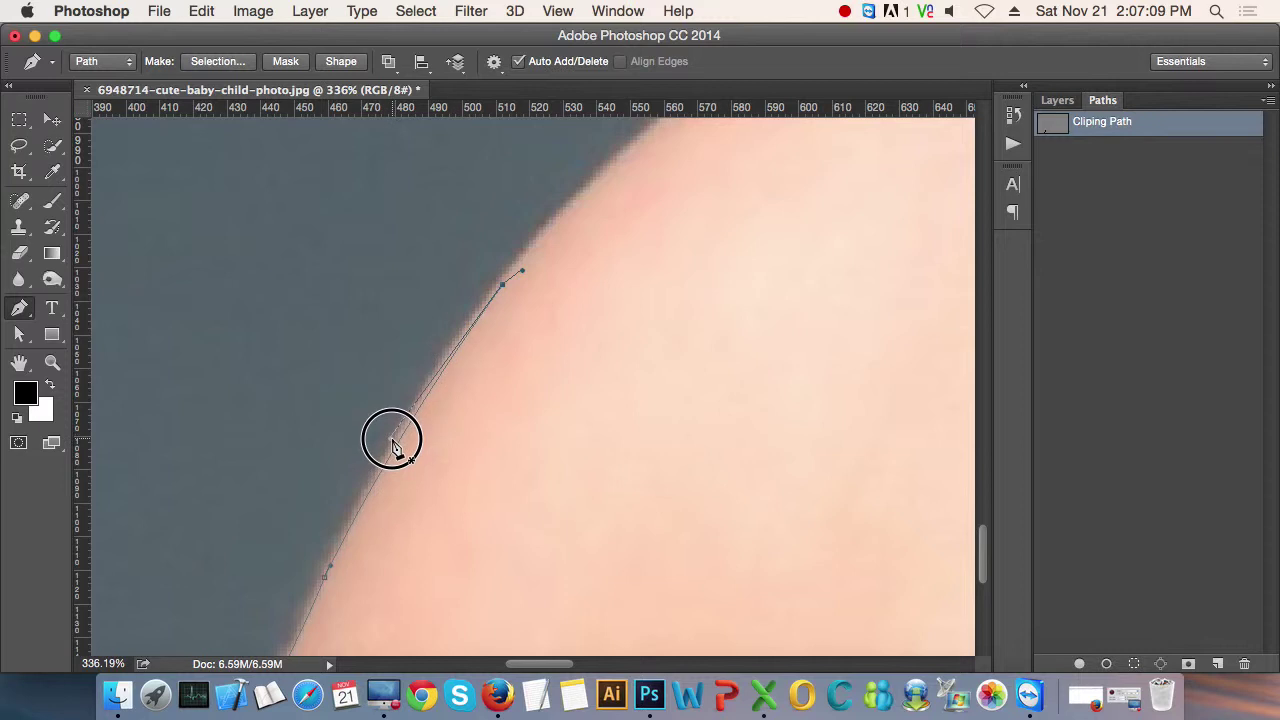
pyautogui.scroll(3, 434, 429)
pyautogui.hscroll(3, 434, 429)
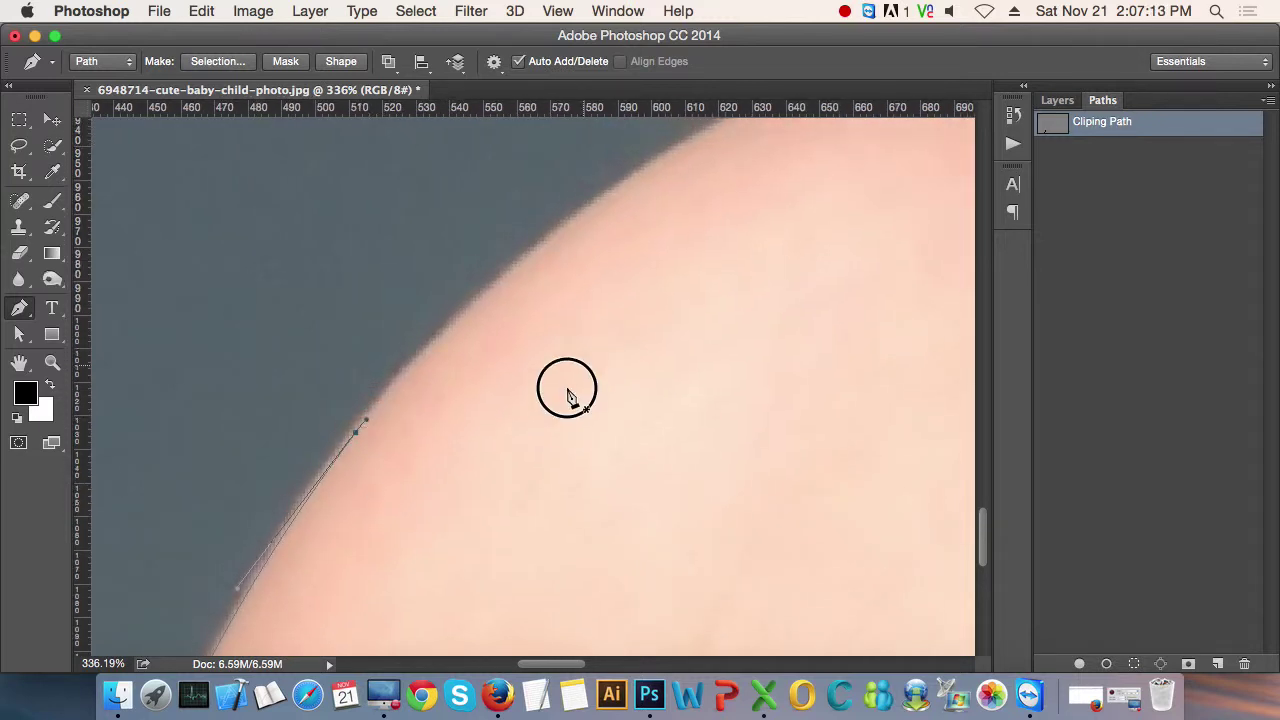
pyautogui.scroll(3, 543, 372)
pyautogui.hscroll(2, 543, 372)
# - Curve the path along the shoulder to where it meets the neck
pyautogui.click(643, 242)
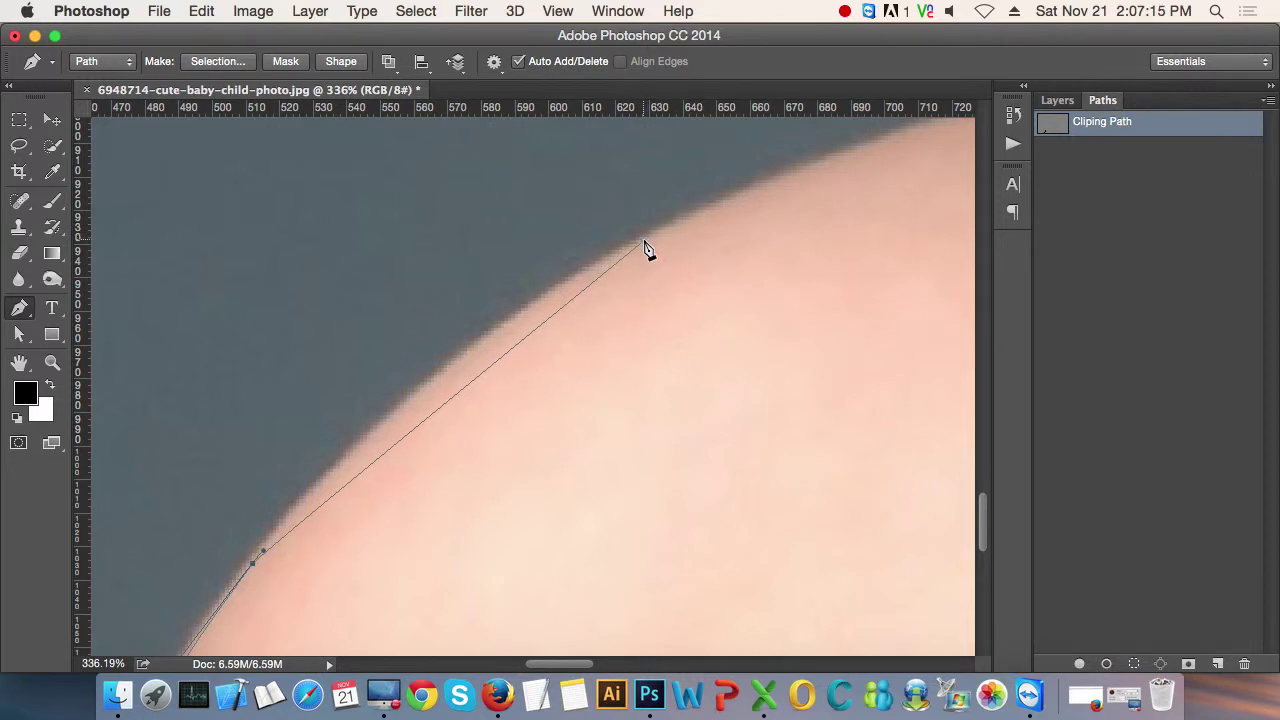
pyautogui.moveTo(644, 243); pyautogui.dragTo(687, 223)
pyautogui.moveTo(601, 261); pyautogui.dragTo(434, 339)
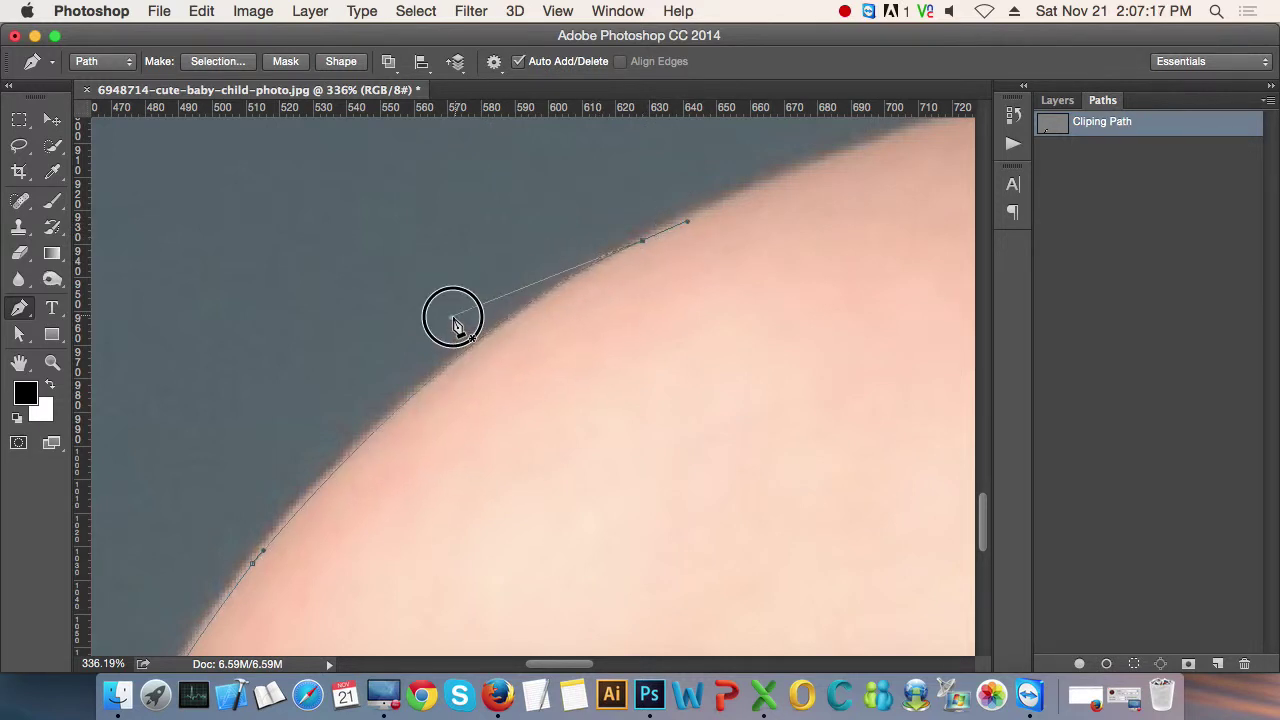
pyautogui.moveTo(678, 345); pyautogui.dragTo(443, 503)
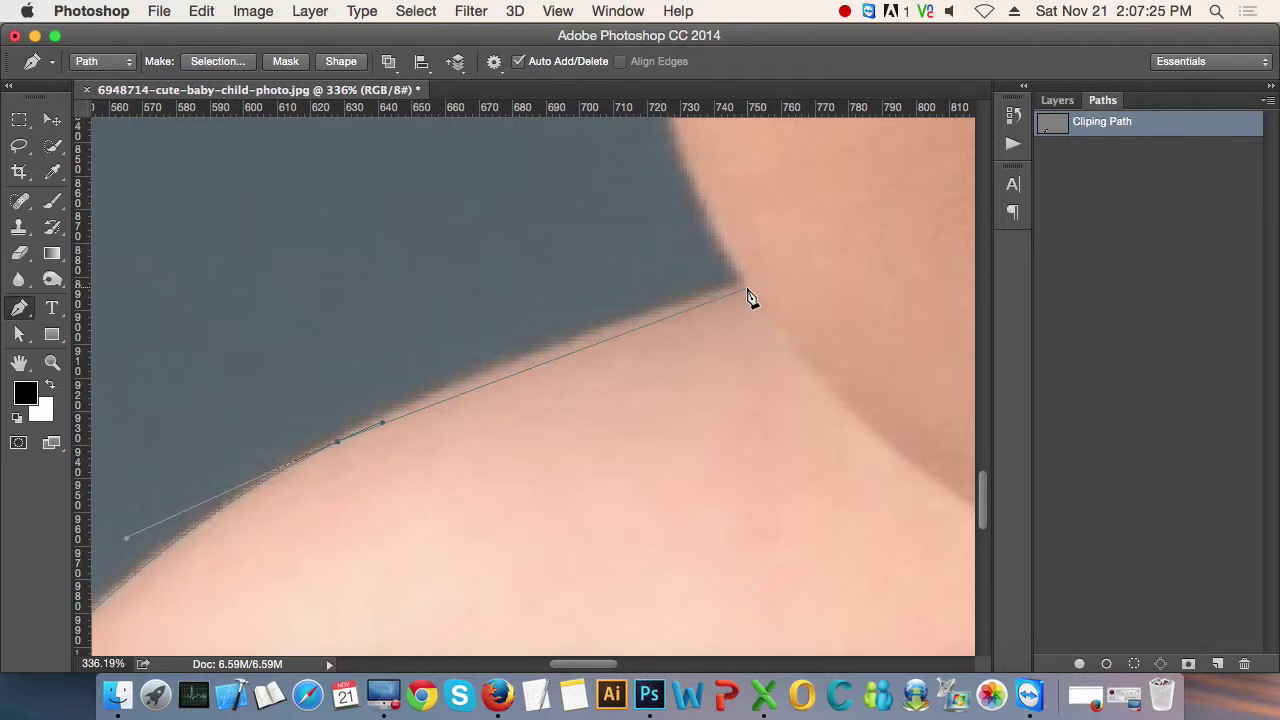
pyautogui.moveTo(750, 285); pyautogui.dragTo(767, 283)
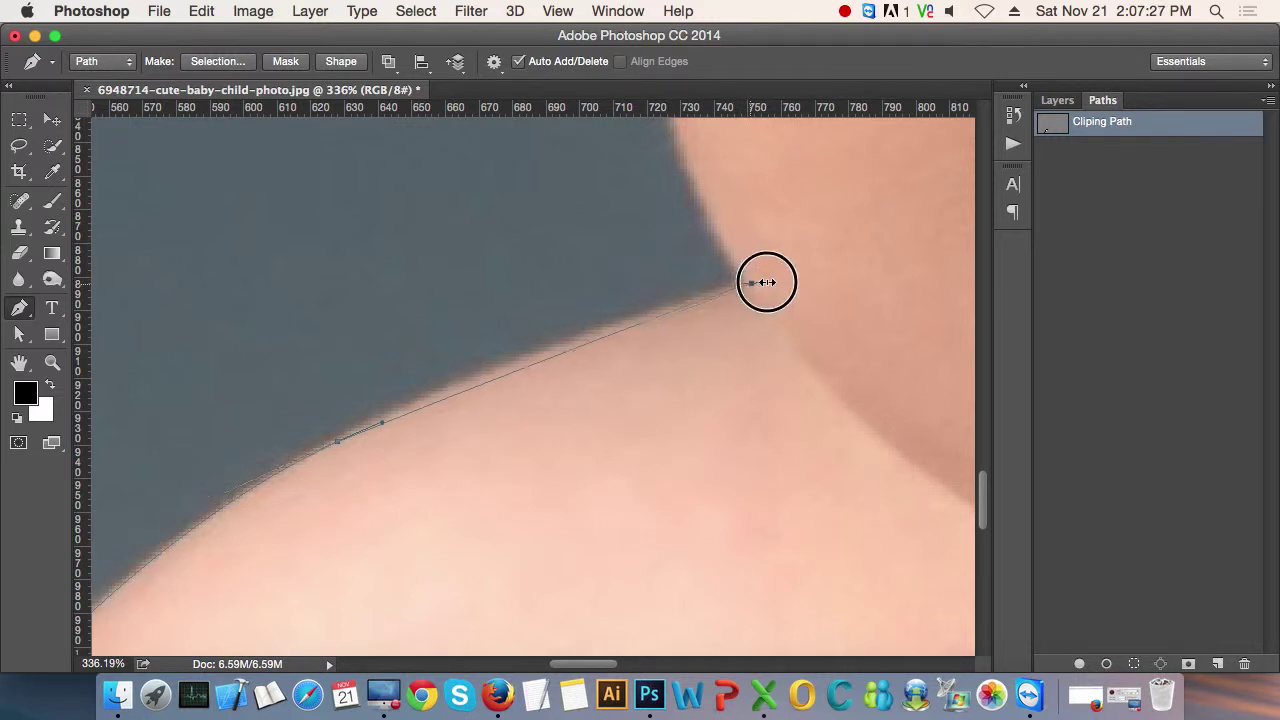
pyautogui.moveTo(686, 300); pyautogui.dragTo(464, 381)
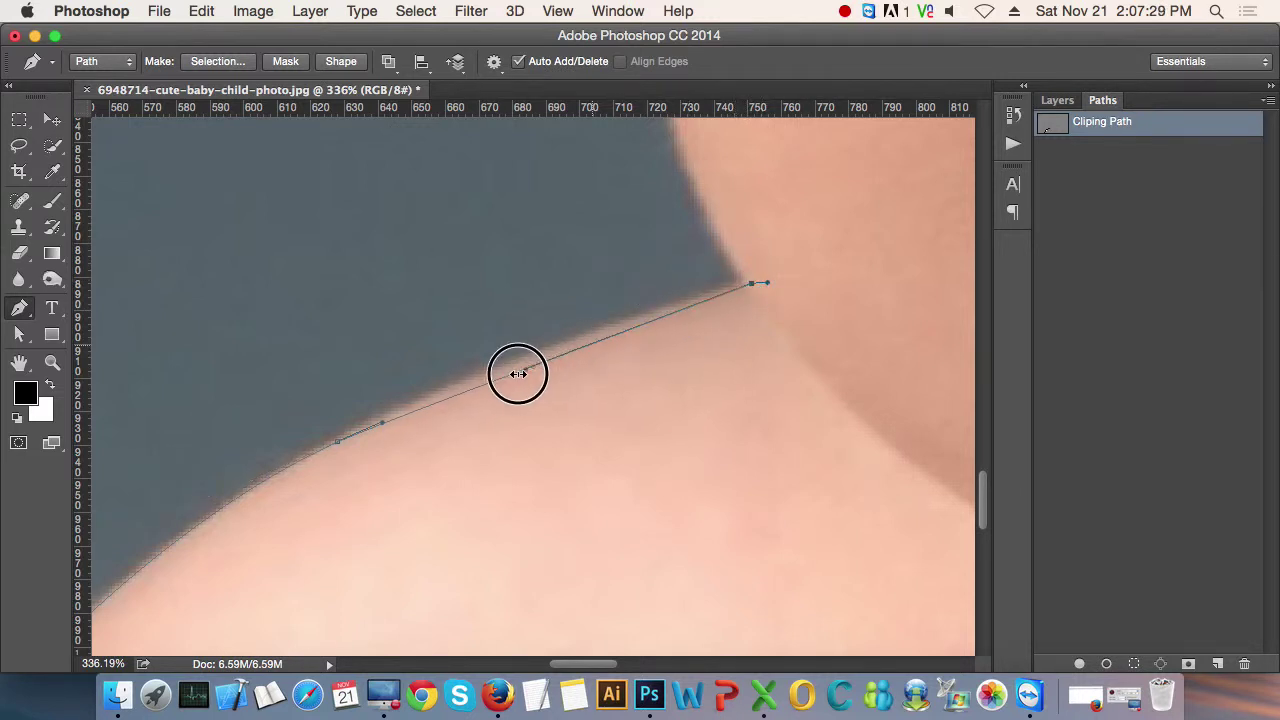
pyautogui.click(373, 425)
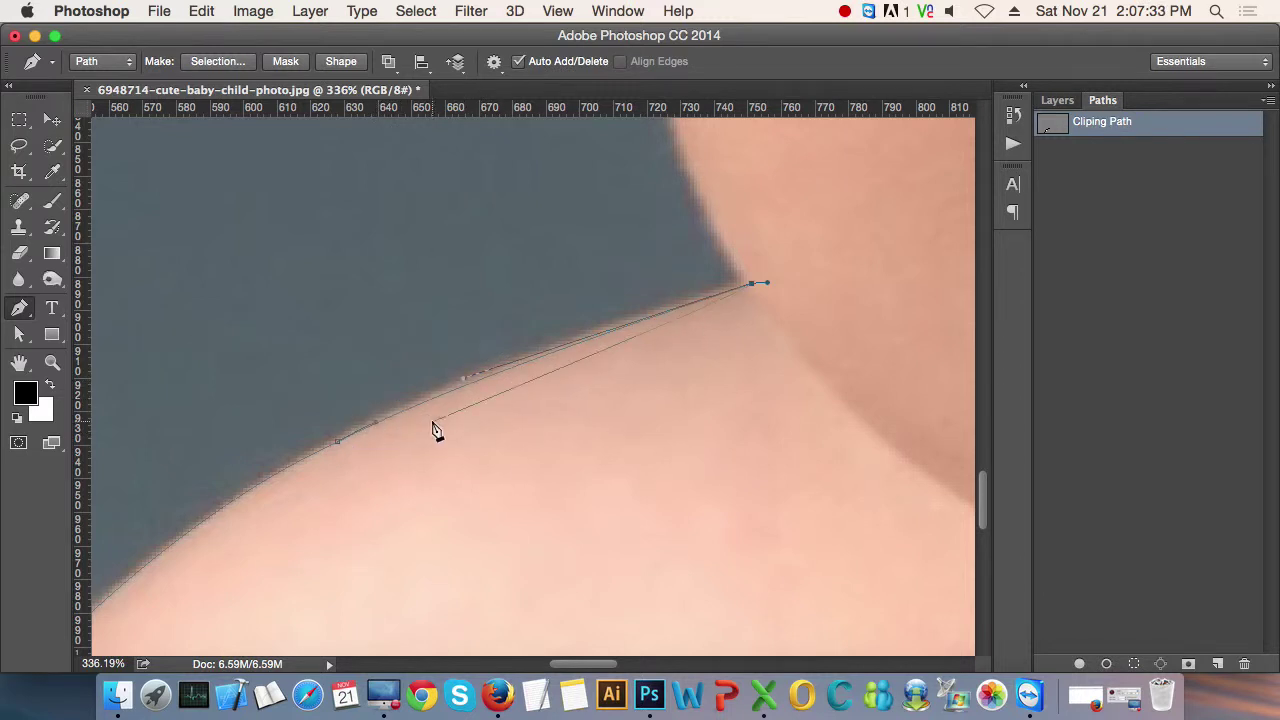
pyautogui.scroll(2, 450, 445)
pyautogui.hscroll(2, 450, 445)
pyautogui.scroll(2, 469, 453)
pyautogui.hscroll(2, 469, 453)
pyautogui.scroll(3, 500, 449)
pyautogui.hscroll(2, 500, 449)
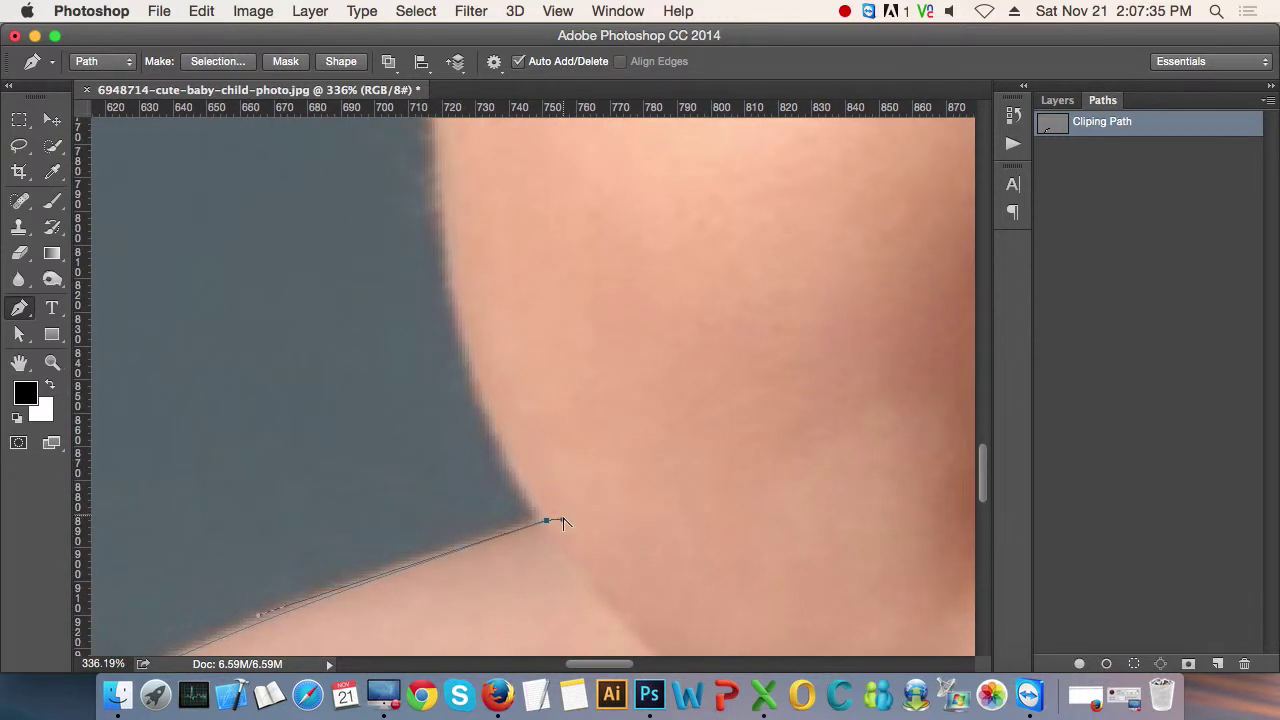
pyautogui.moveTo(546, 520); pyautogui.dragTo(536, 505)
# - Add curved points up the side of the neck and along the jaw
pyautogui.scroll(-3, 580, 490)
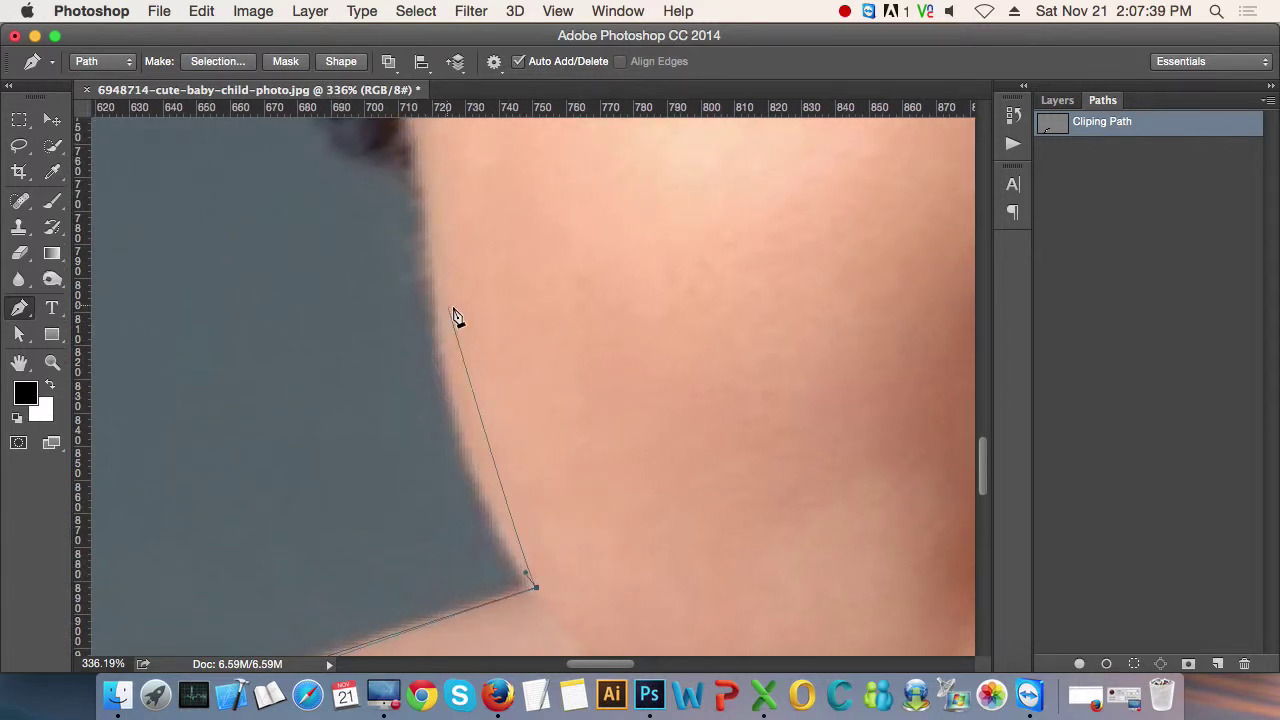
pyautogui.scroll(-2, 455, 318)
pyautogui.scroll(2, 469, 413)
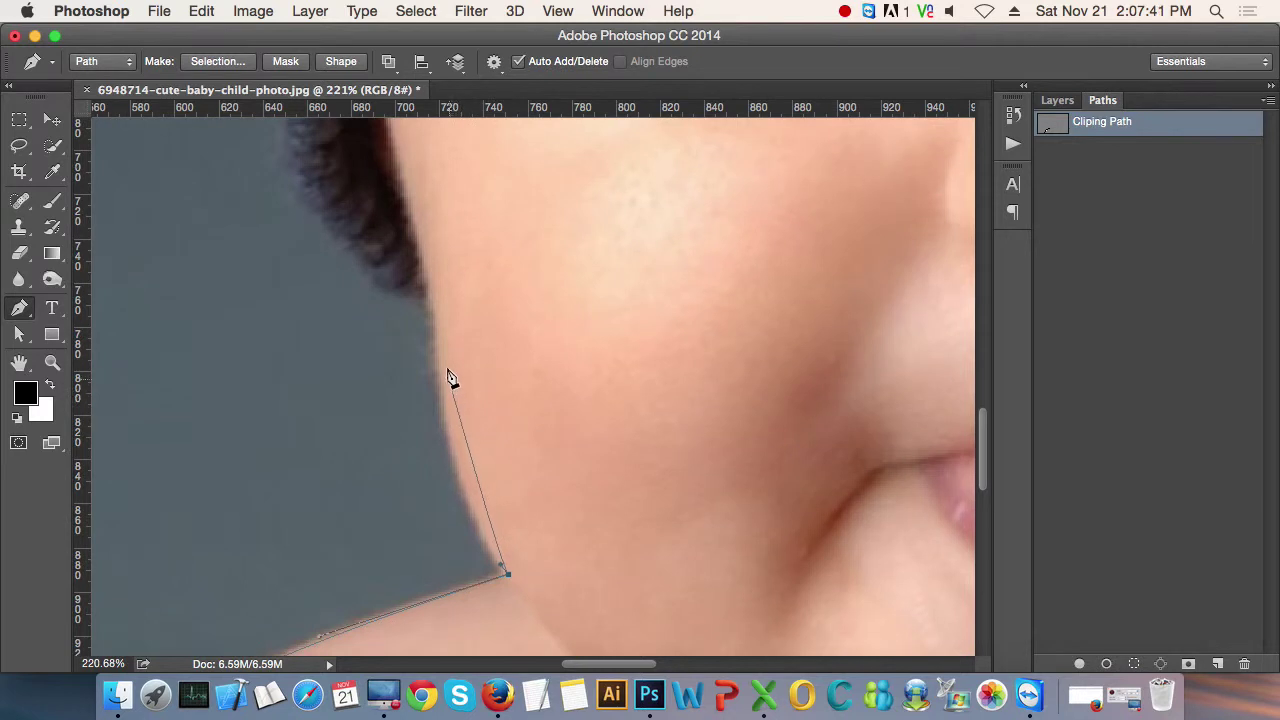
pyautogui.moveTo(437, 373); pyautogui.dragTo(456, 510)
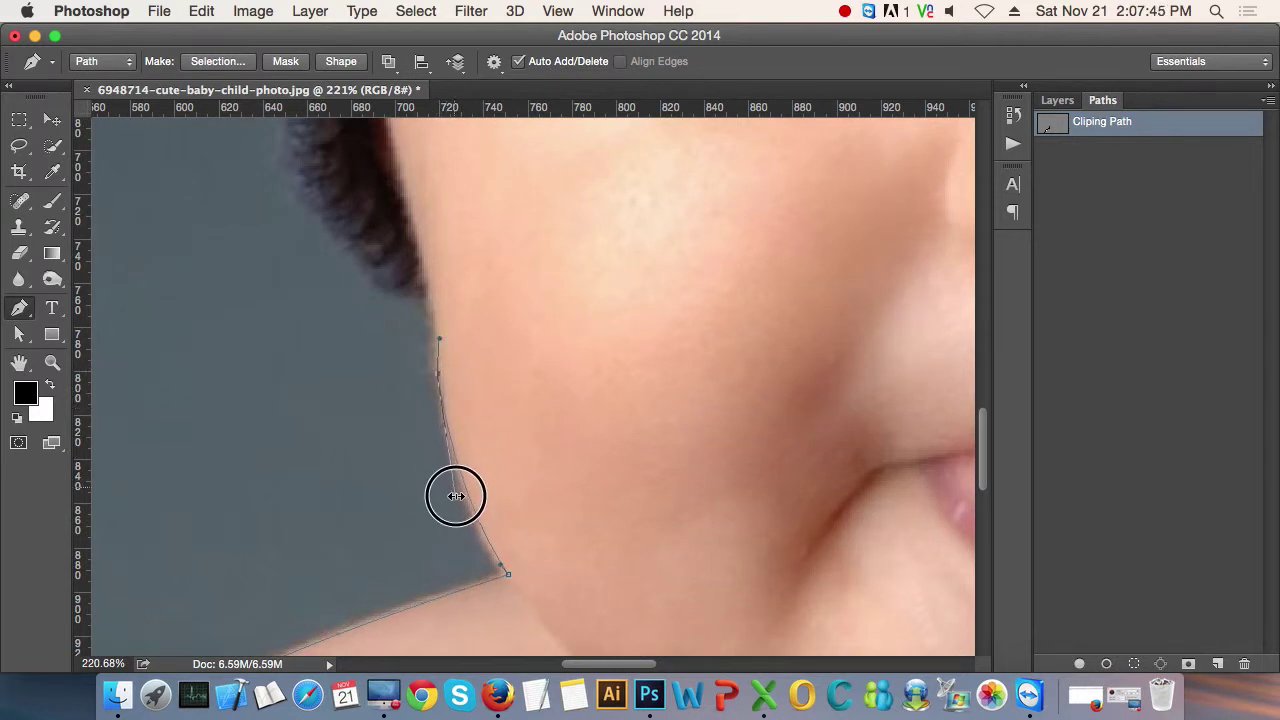
pyautogui.scroll(2, 529, 471)
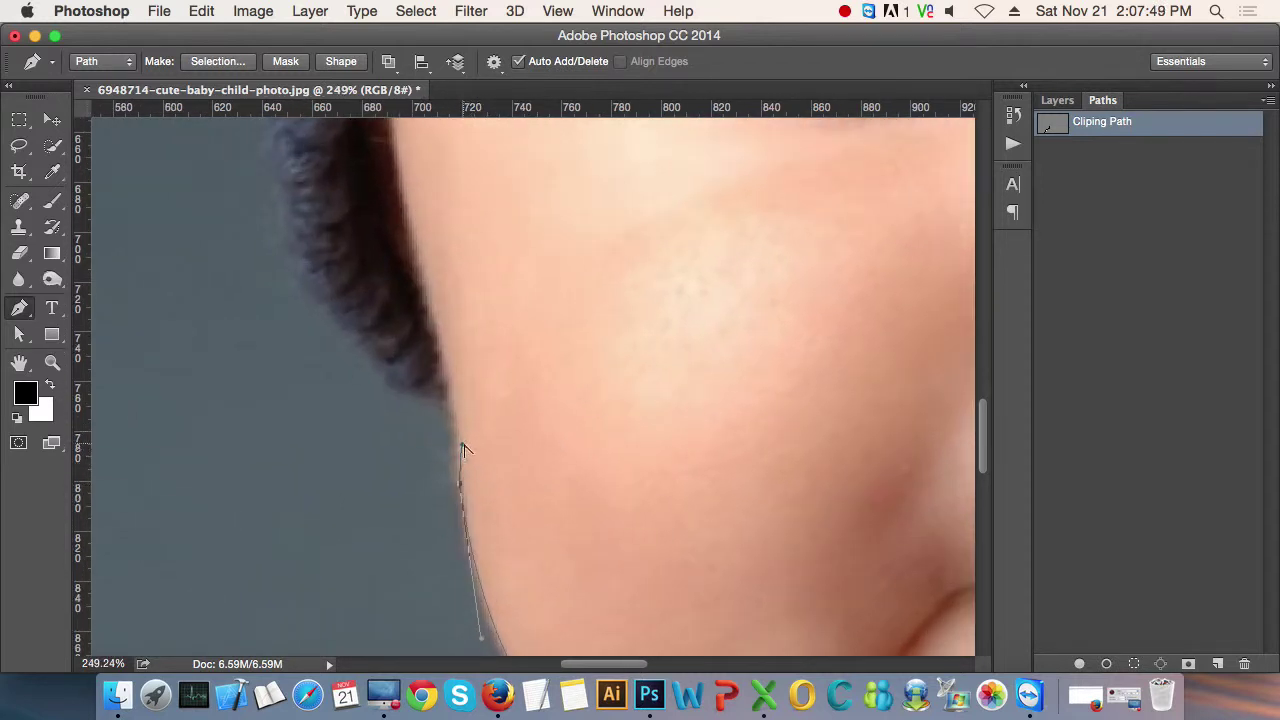
pyautogui.click(462, 448)
pyautogui.scroll(-5, 445, 412)
pyautogui.scroll(3, 445, 412)
pyautogui.scroll(2, 445, 412)
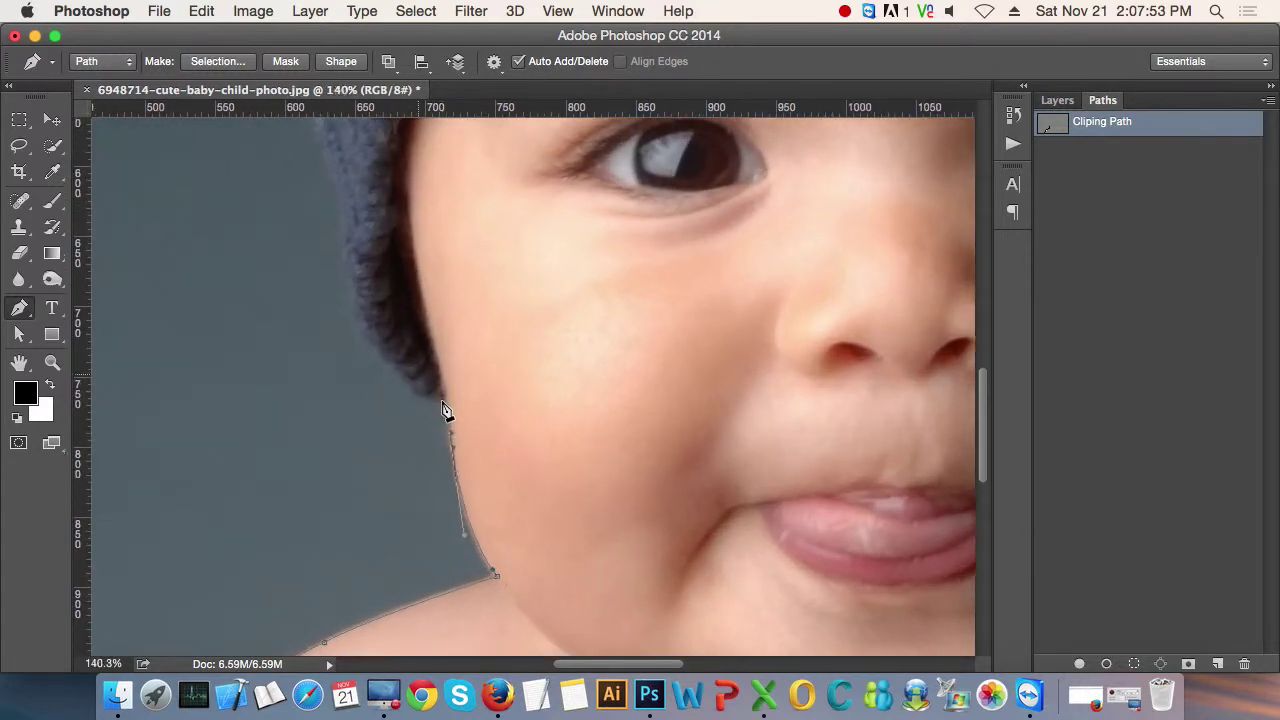
pyautogui.scroll(1, 445, 412)
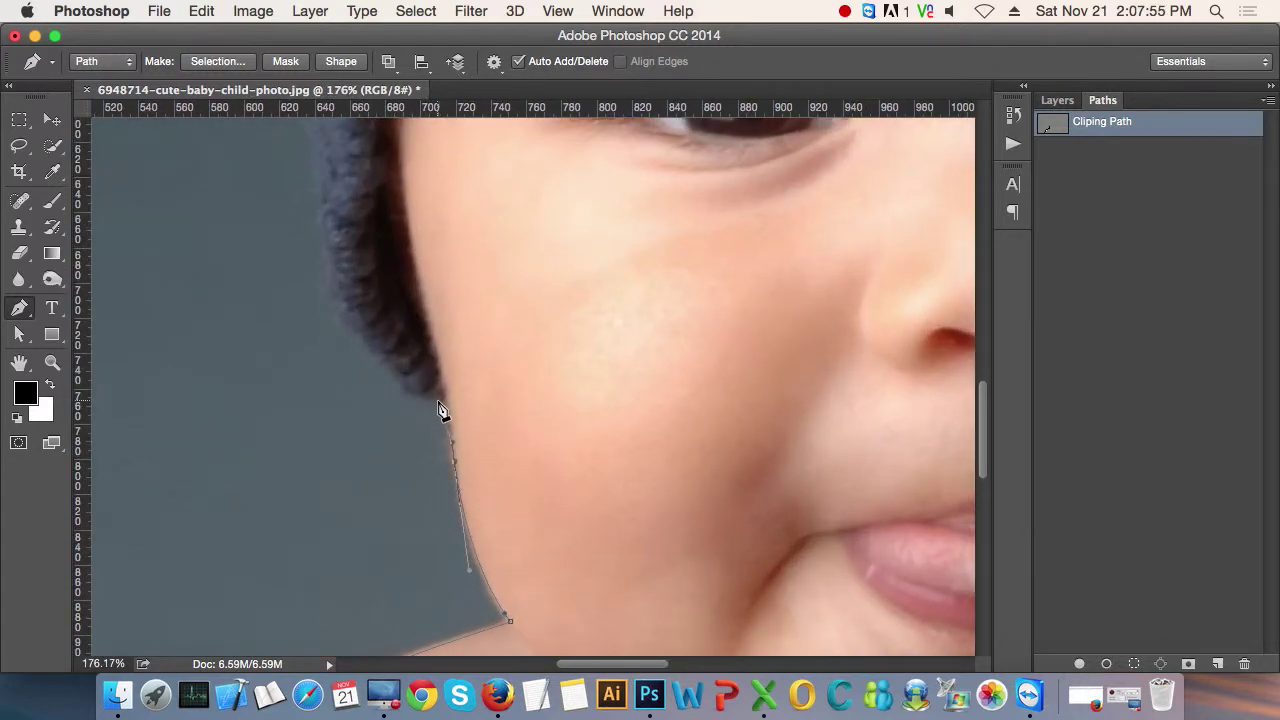
pyautogui.moveTo(438, 403); pyautogui.dragTo(430, 402)
# - Place and adjust a point where the chin meets the hat's edge
pyautogui.scroll(-1, 480, 408)
pyautogui.scroll(2, 530, 420)
pyautogui.scroll(1, 529, 420)
pyautogui.scroll(1, 538, 449)
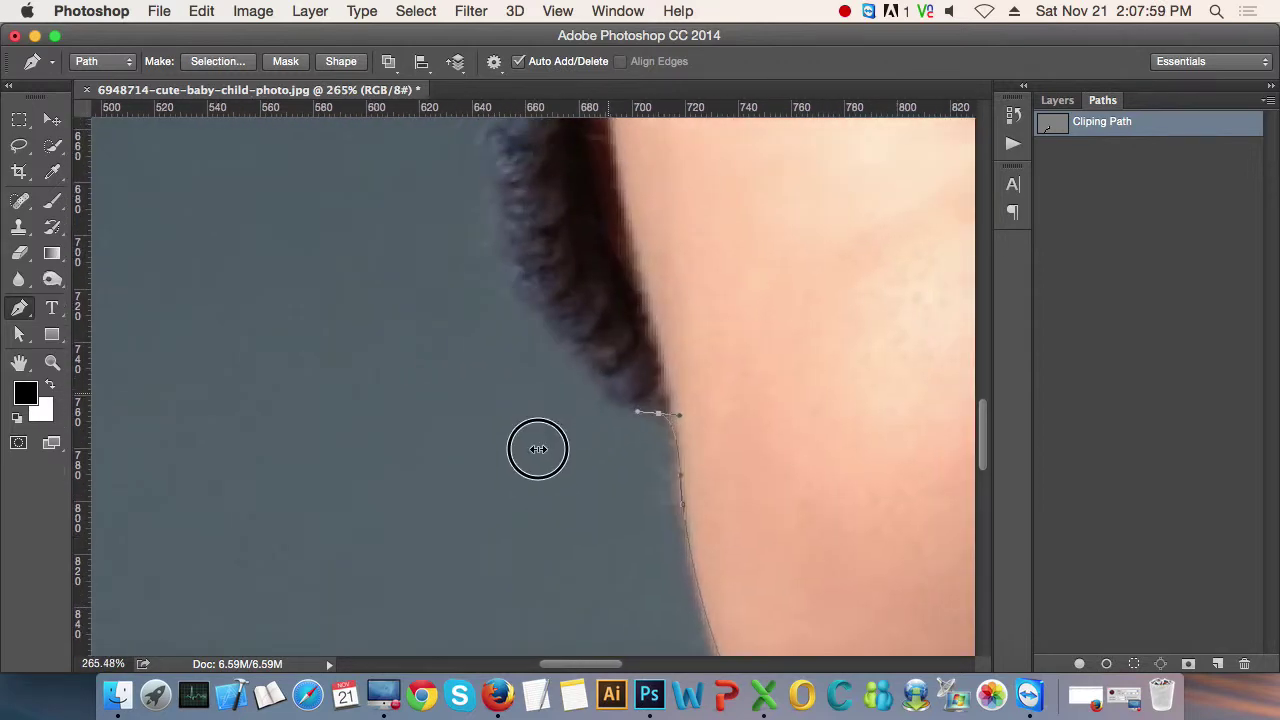
pyautogui.scroll(1, 538, 449)
pyautogui.scroll(-5, 503, 373)
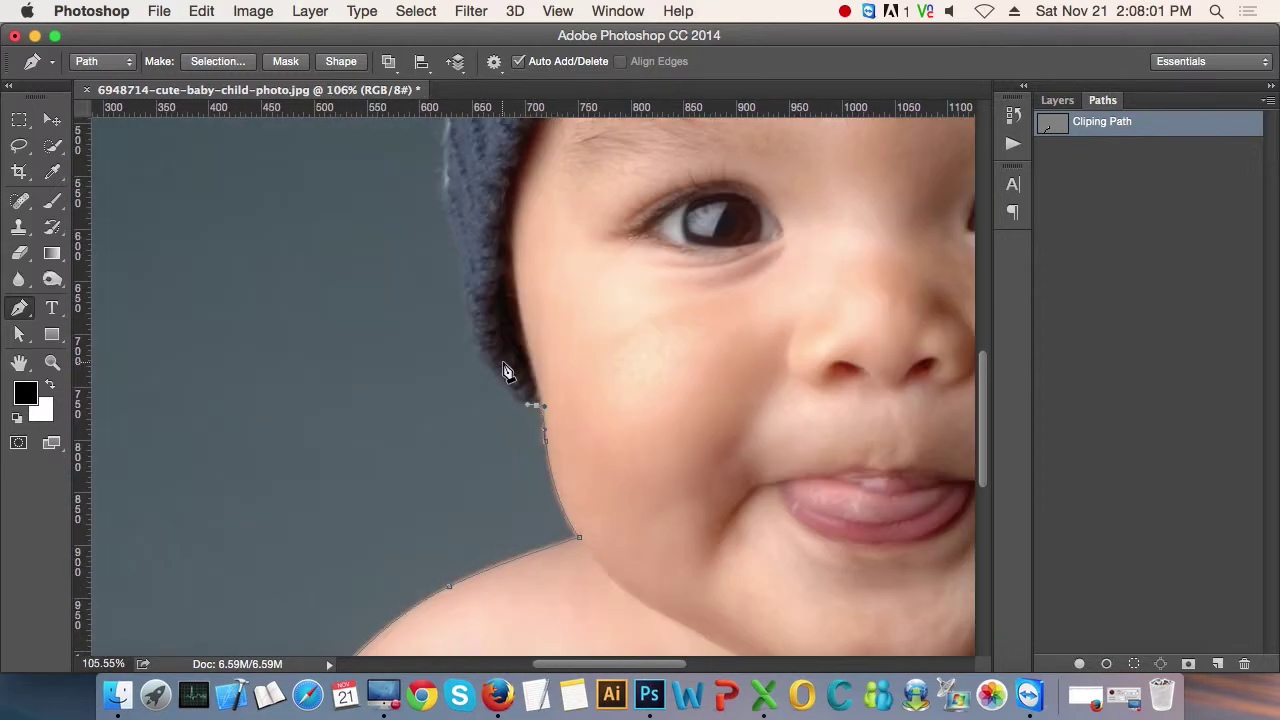
pyautogui.scroll(4, 507, 372)
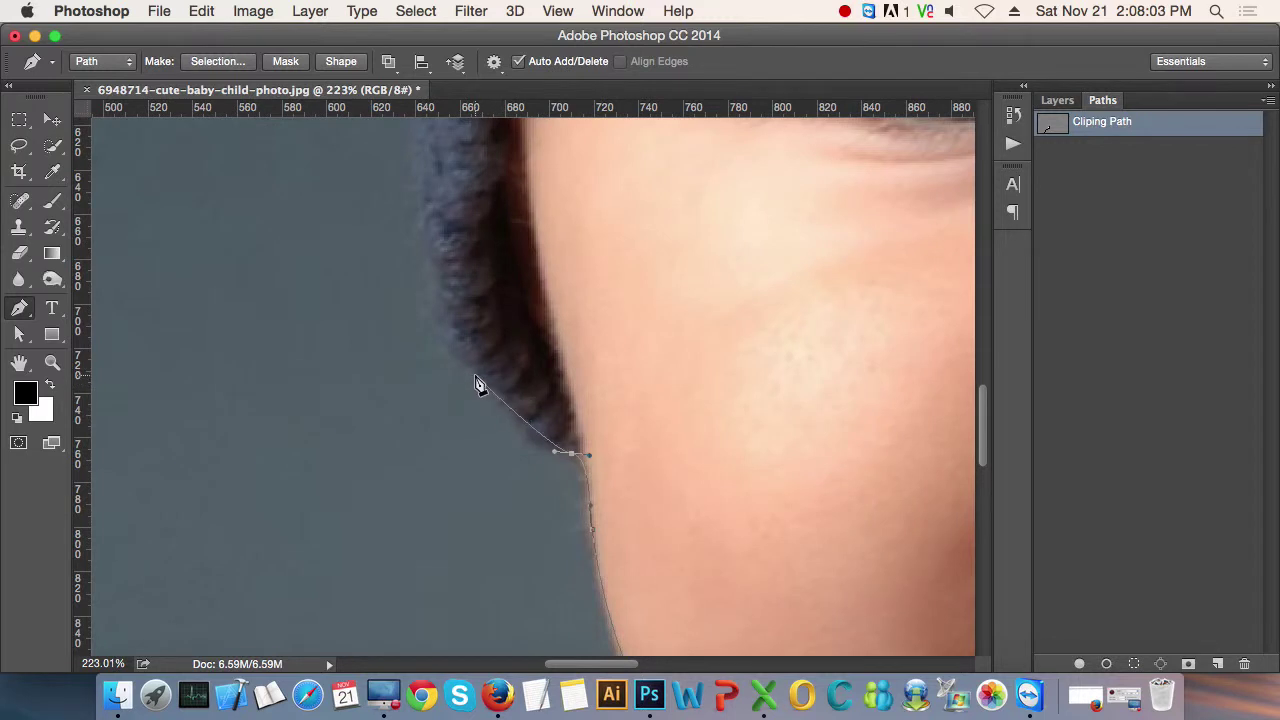
pyautogui.moveTo(473, 375); pyautogui.dragTo(424, 303)
pyautogui.moveTo(524, 452); pyautogui.dragTo(538, 461)
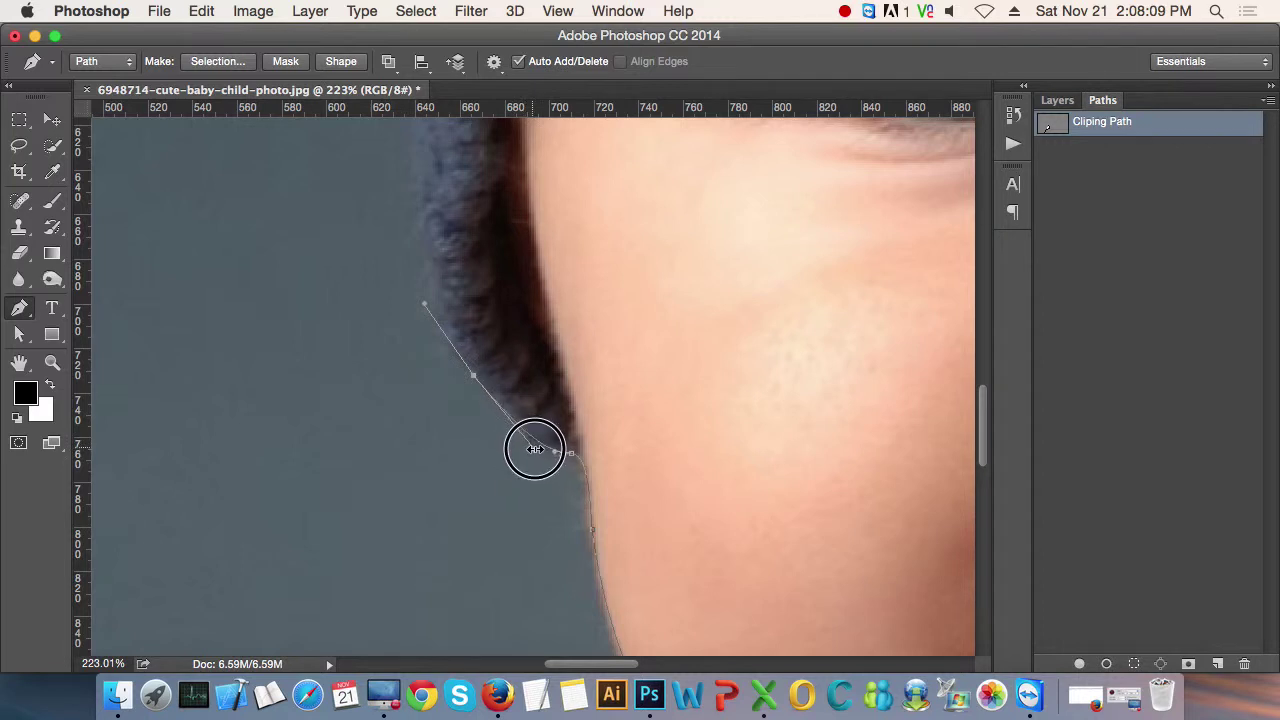
pyautogui.scroll(5, 545, 440)
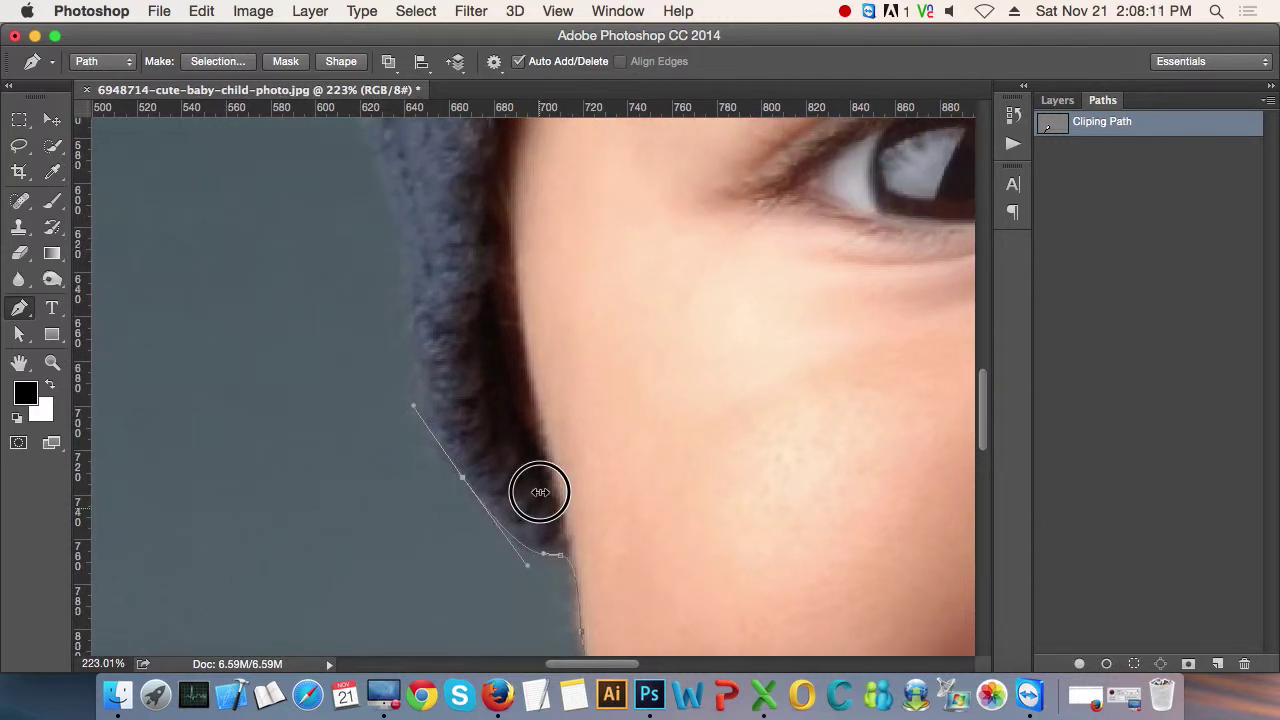
pyautogui.moveTo(418, 415); pyautogui.dragTo(445, 458)
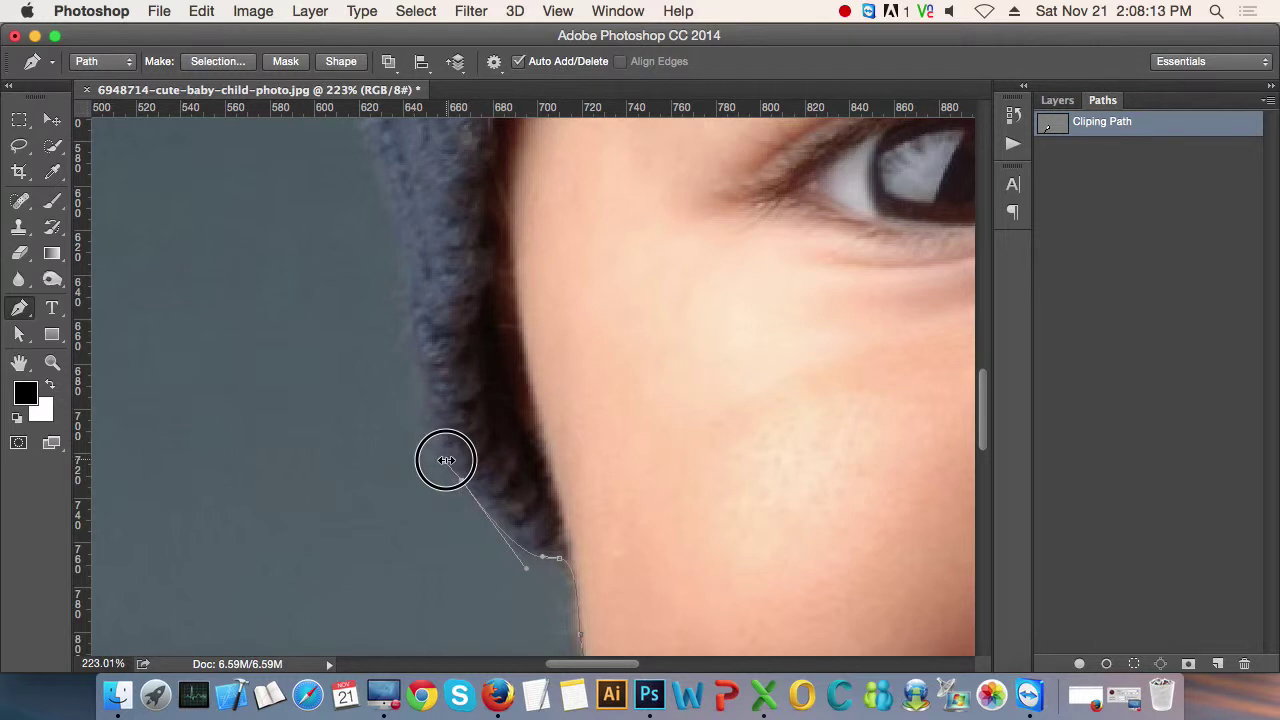
# - Add smooth anchors up the left edge of the blue knit hat brim
pyautogui.scroll(1, 460, 462)
pyautogui.scroll(2, 457, 460)
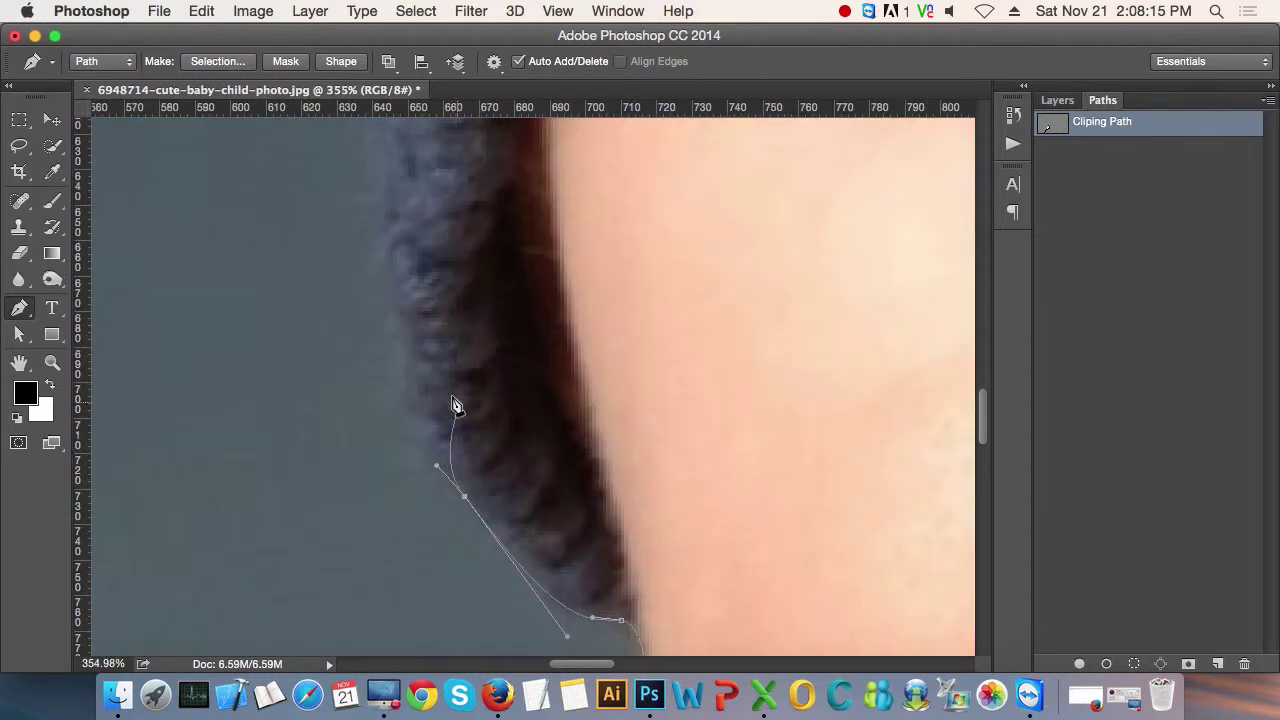
pyautogui.moveTo(397, 347)
pyautogui.mouseDown()
pyautogui.moveTo(400, 270)
pyautogui.moveTo(466, 591)
pyautogui.mouseUp()
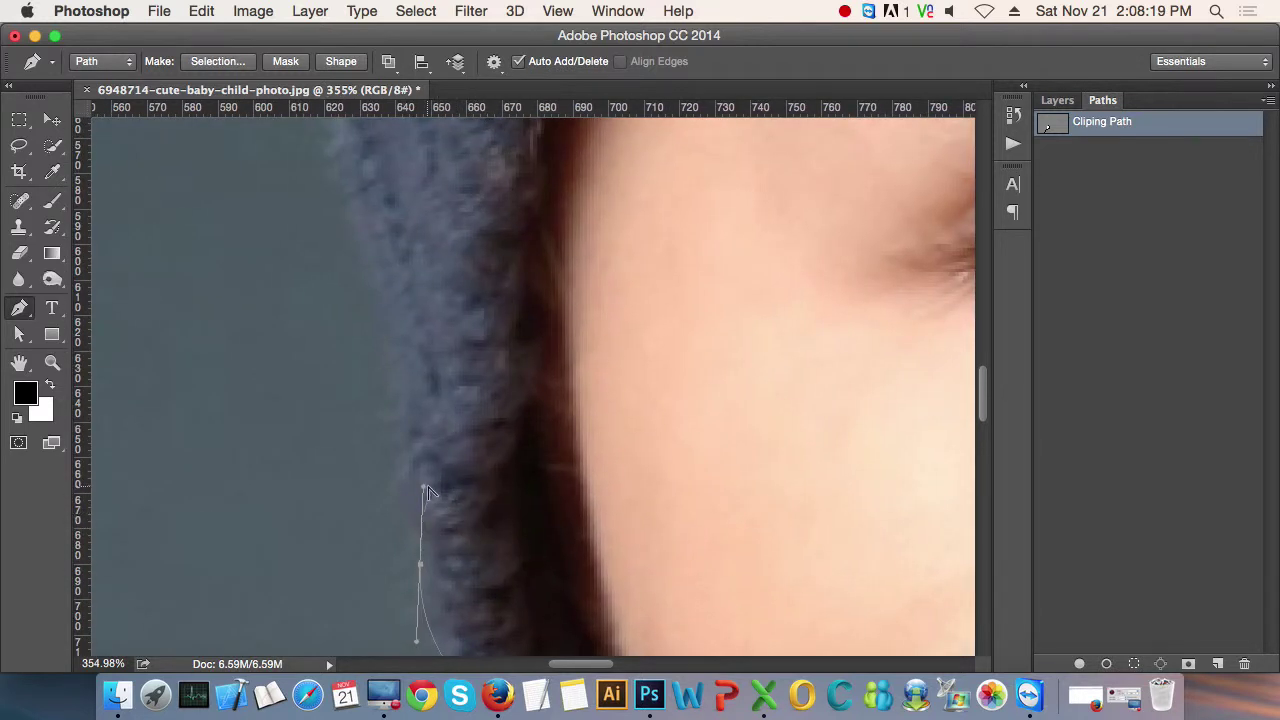
pyautogui.click(420, 541)
pyautogui.moveTo(403, 490)
pyautogui.mouseDown()
pyautogui.moveTo(388, 475)
pyautogui.moveTo(400, 471)
pyautogui.mouseUp()
pyautogui.moveTo(407, 379); pyautogui.dragTo(419, 334)
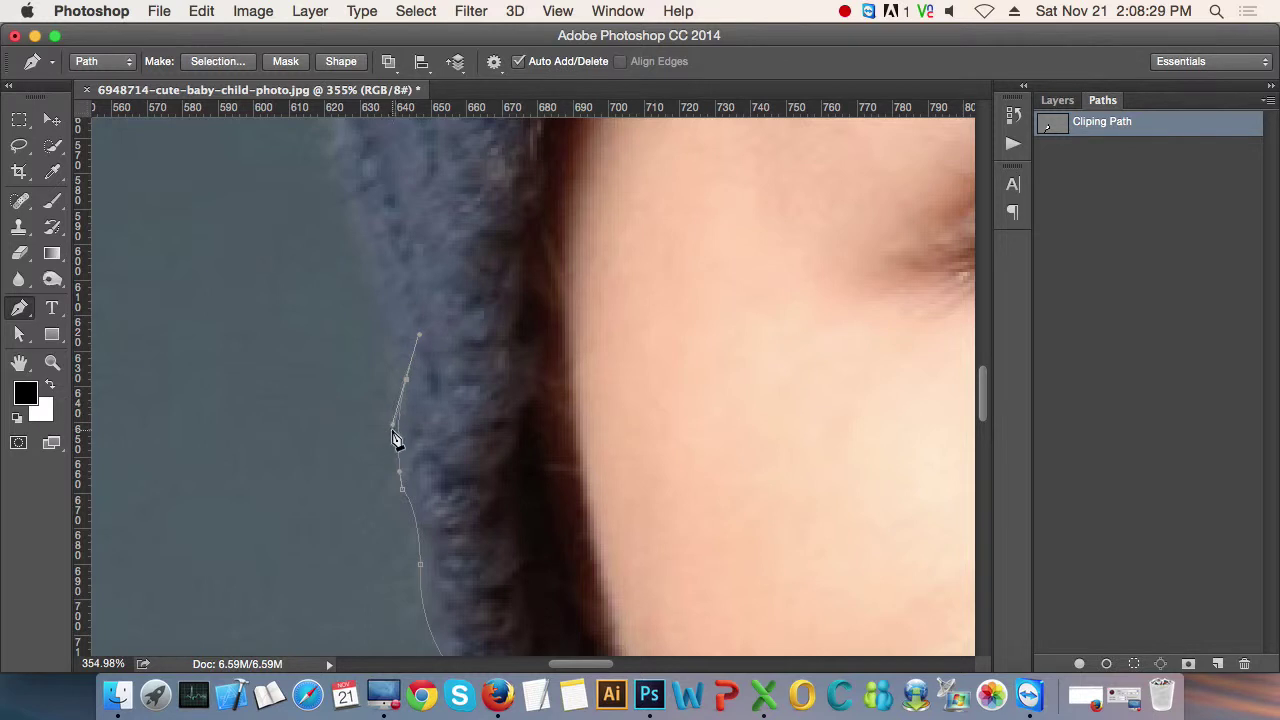
pyautogui.moveTo(393, 430); pyautogui.dragTo(437, 448)
pyautogui.scroll(2, 411, 437)
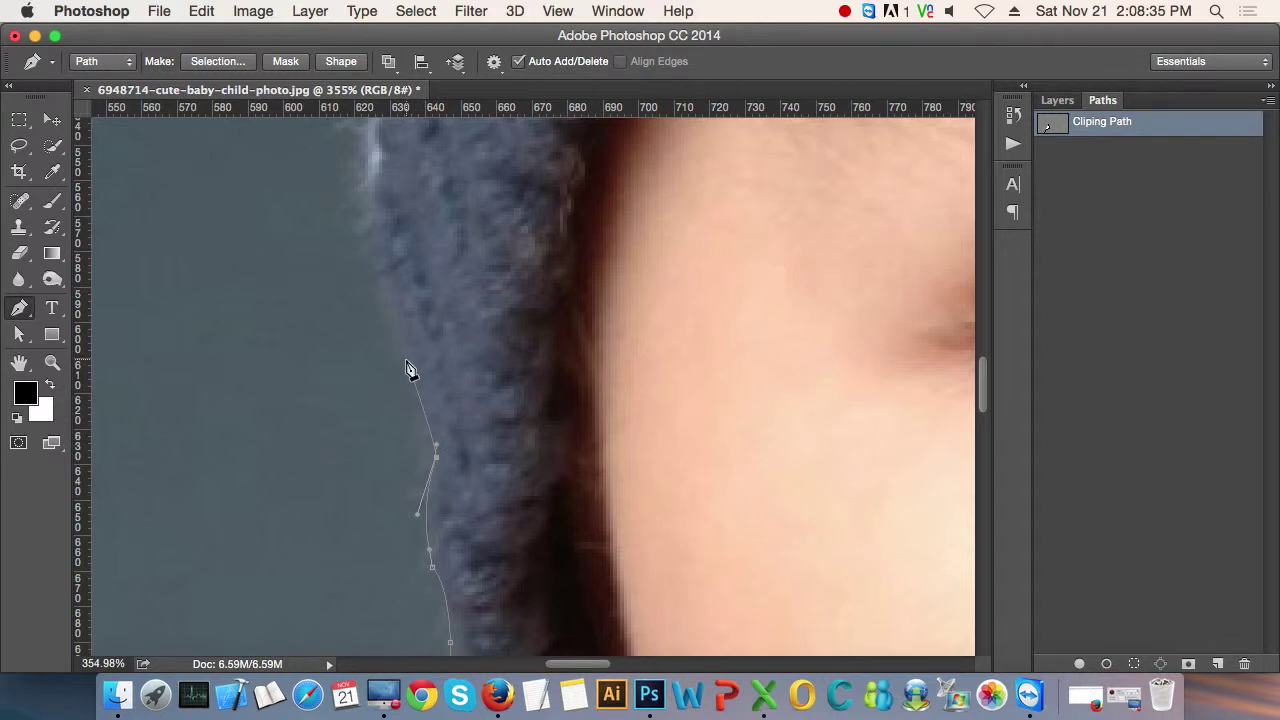
pyautogui.moveTo(409, 370); pyautogui.dragTo(380, 318)
pyautogui.scroll(2, 503, 489)
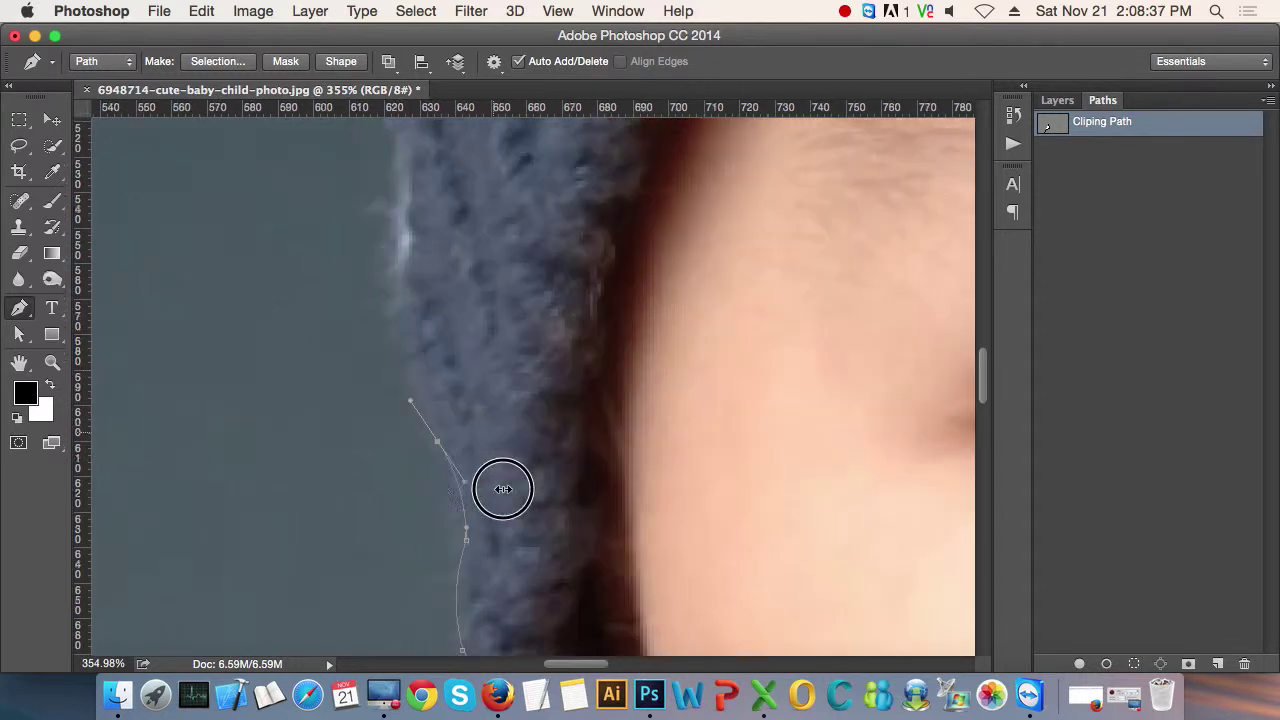
pyautogui.scroll(3, 503, 489)
pyautogui.click(440, 521)
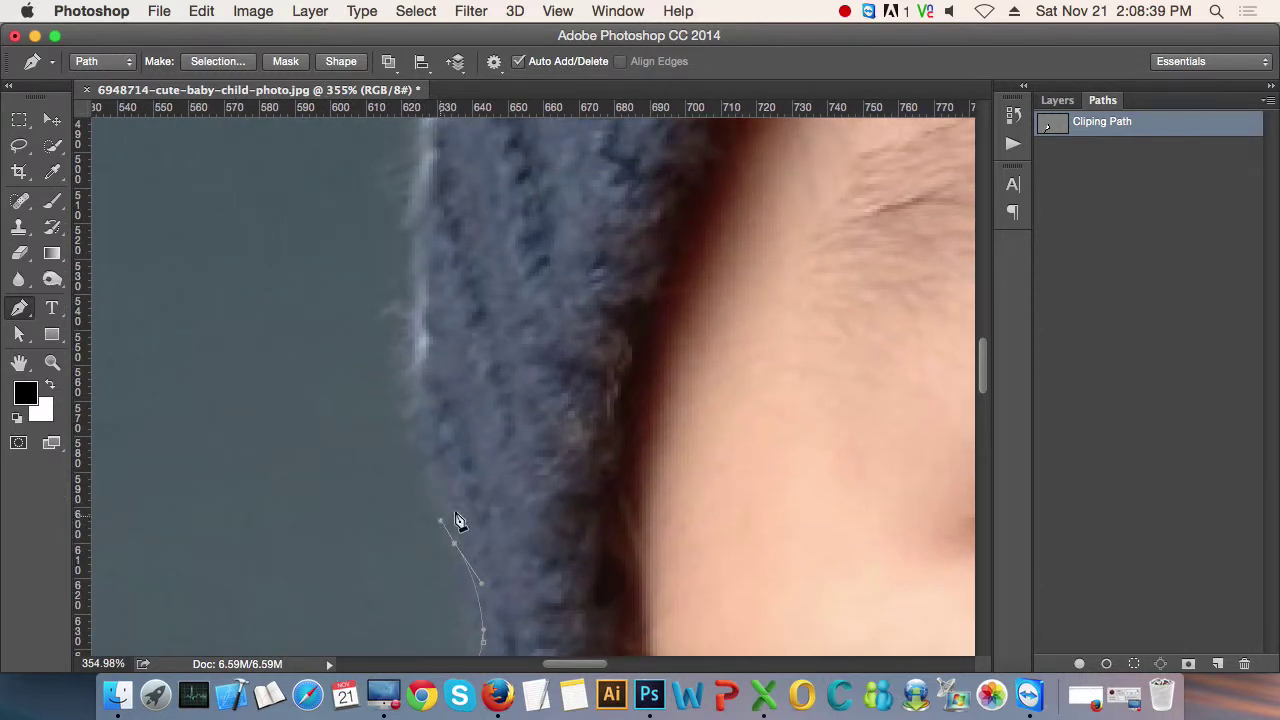
pyautogui.scroll(2, 490, 505)
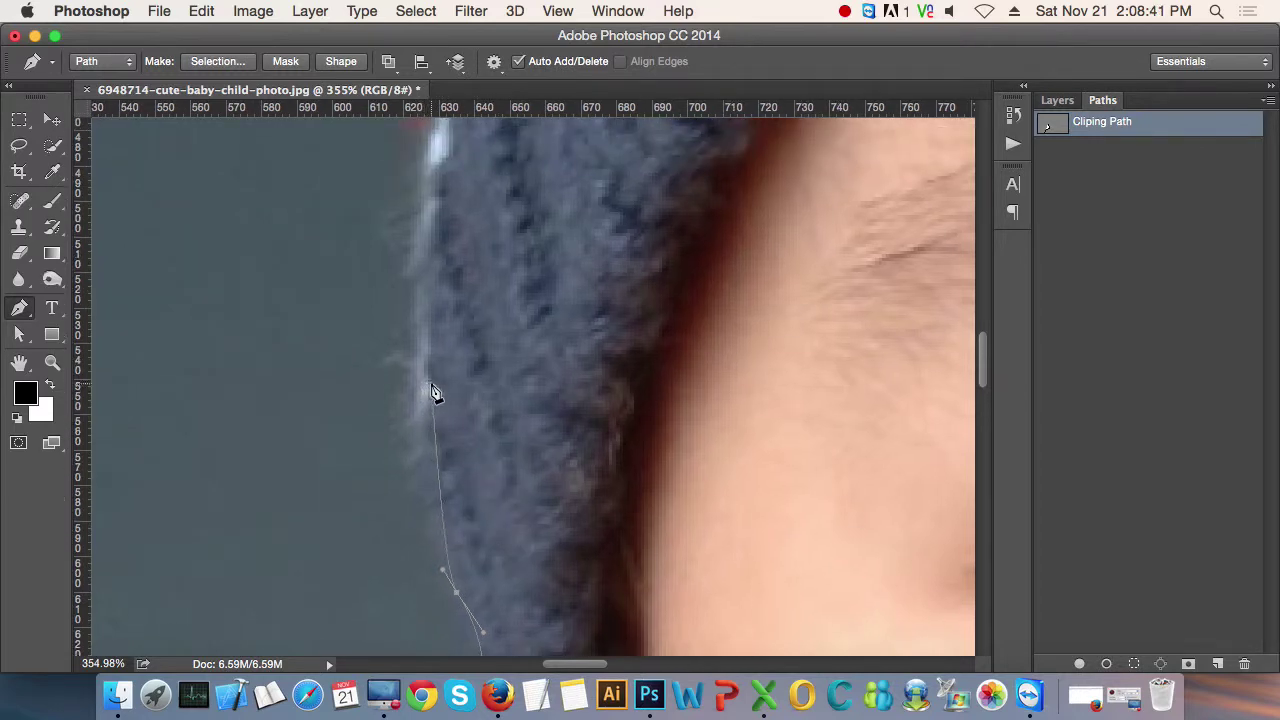
pyautogui.scroll(-5, 440, 395)
# - Add curved anchors up the hat's left edge, undoing a misplaced corner point
pyautogui.scroll(3, 440, 395)
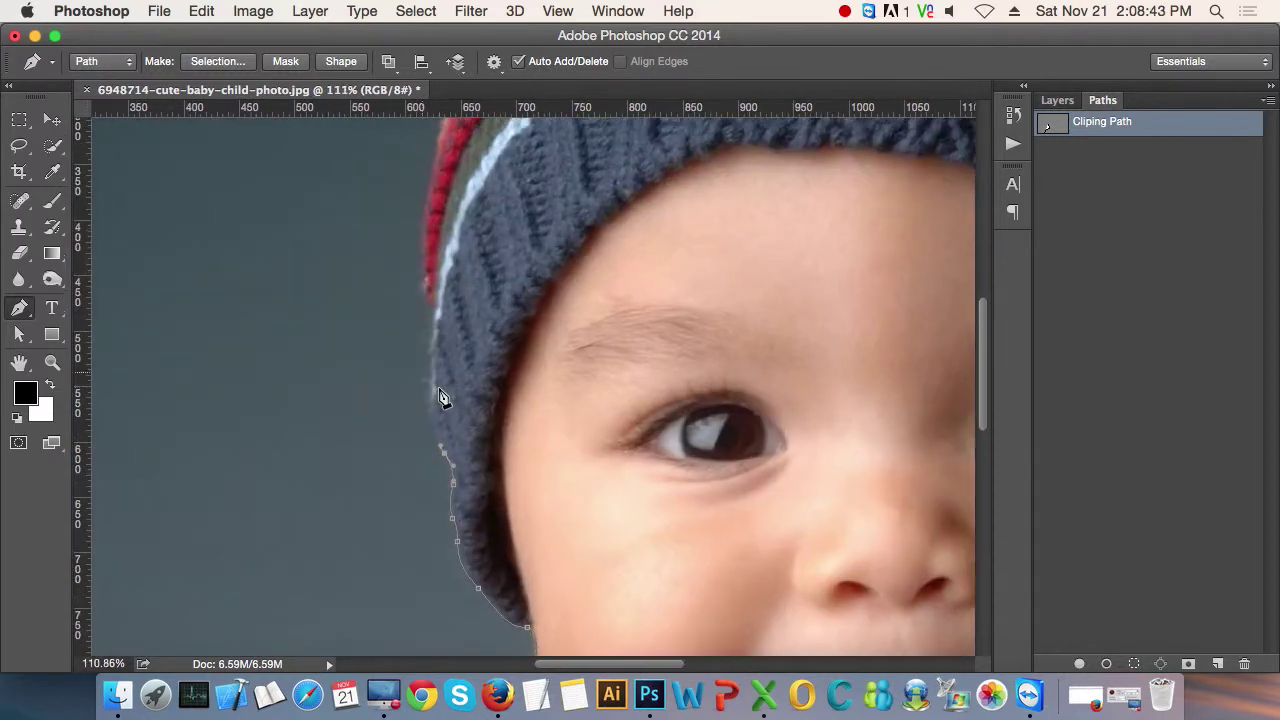
pyautogui.scroll(1, 440, 395)
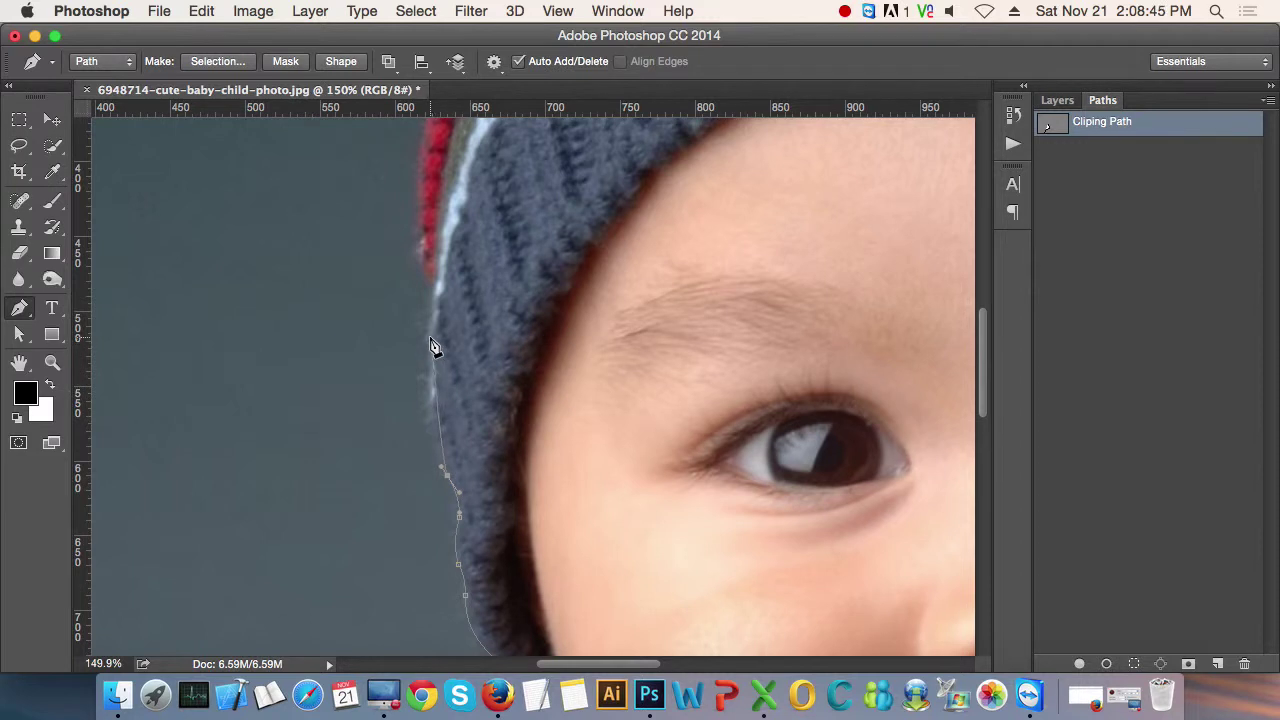
pyautogui.moveTo(432, 341); pyautogui.dragTo(420, 427)
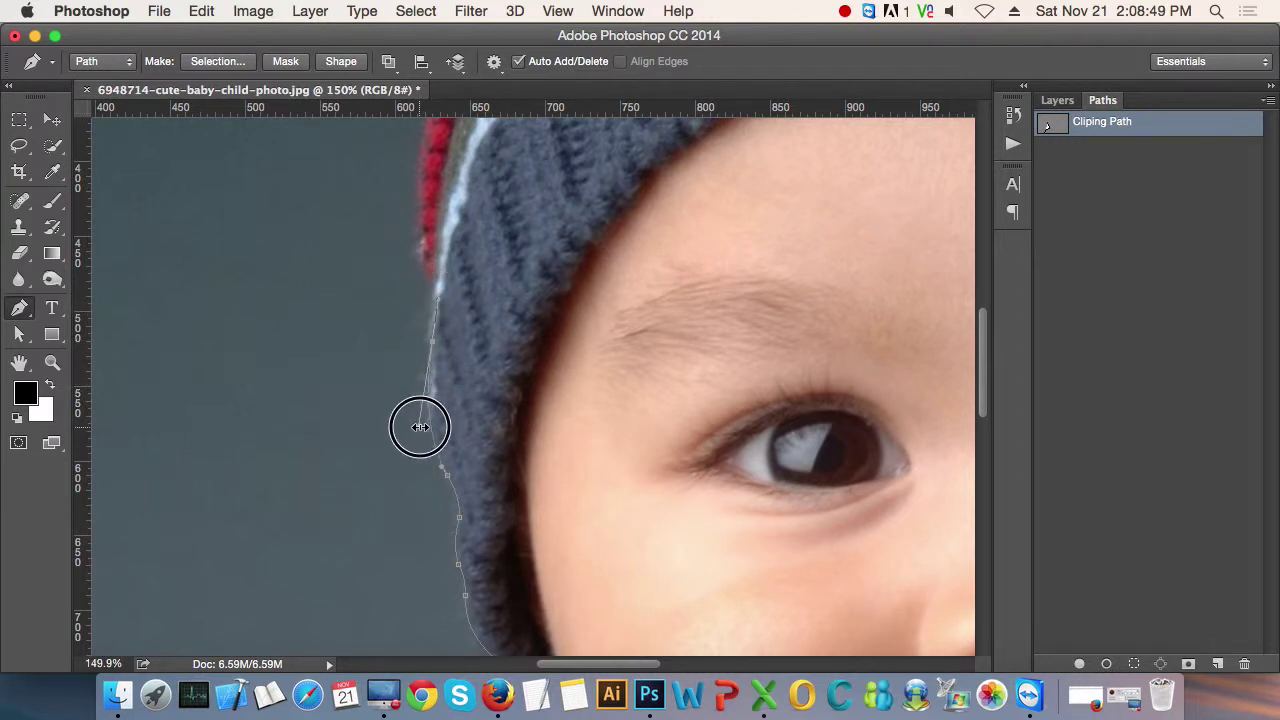
pyautogui.moveTo(475, 385); pyautogui.dragTo(458, 520)
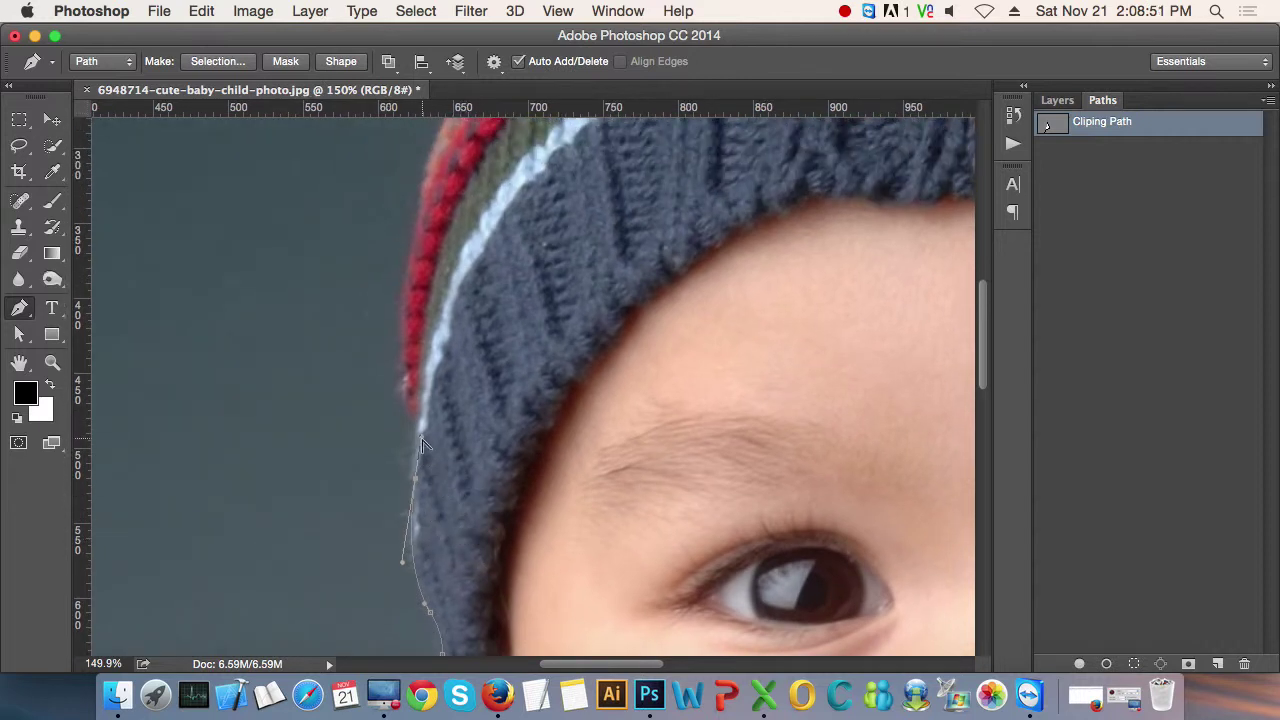
pyautogui.click(416, 447)
pyautogui.moveTo(418, 420); pyautogui.dragTo(390, 393)
pyautogui.click(447, 414)
pyautogui.press('super+z')
# - Add a smooth anchor along the red stripe edge and adjust its outgoing curve
pyautogui.scroll(2, 430, 437)
pyautogui.scroll(2, 457, 500)
pyautogui.scroll(2, 423, 514)
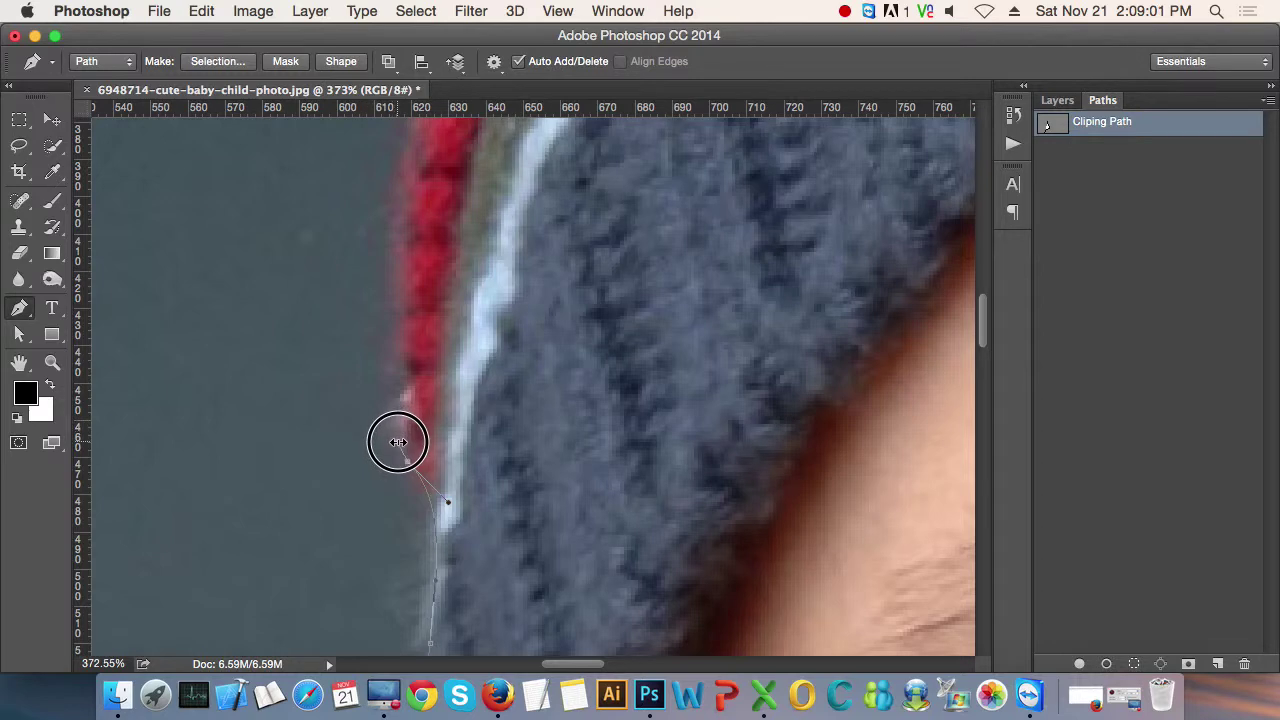
pyautogui.scroll(-1, 394, 434)
pyautogui.scroll(-2, 443, 449)
pyautogui.scroll(3, 440, 450)
pyautogui.scroll(2, 420, 400)
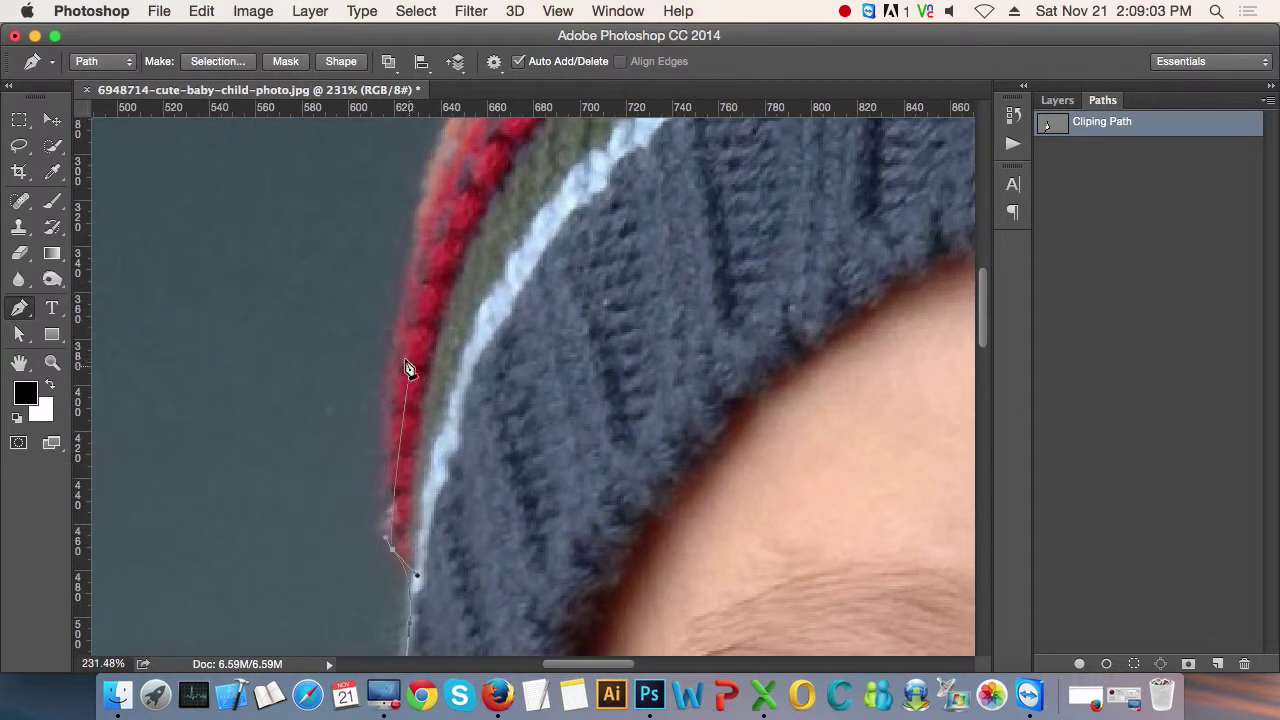
pyautogui.moveTo(397, 347); pyautogui.dragTo(420, 310)
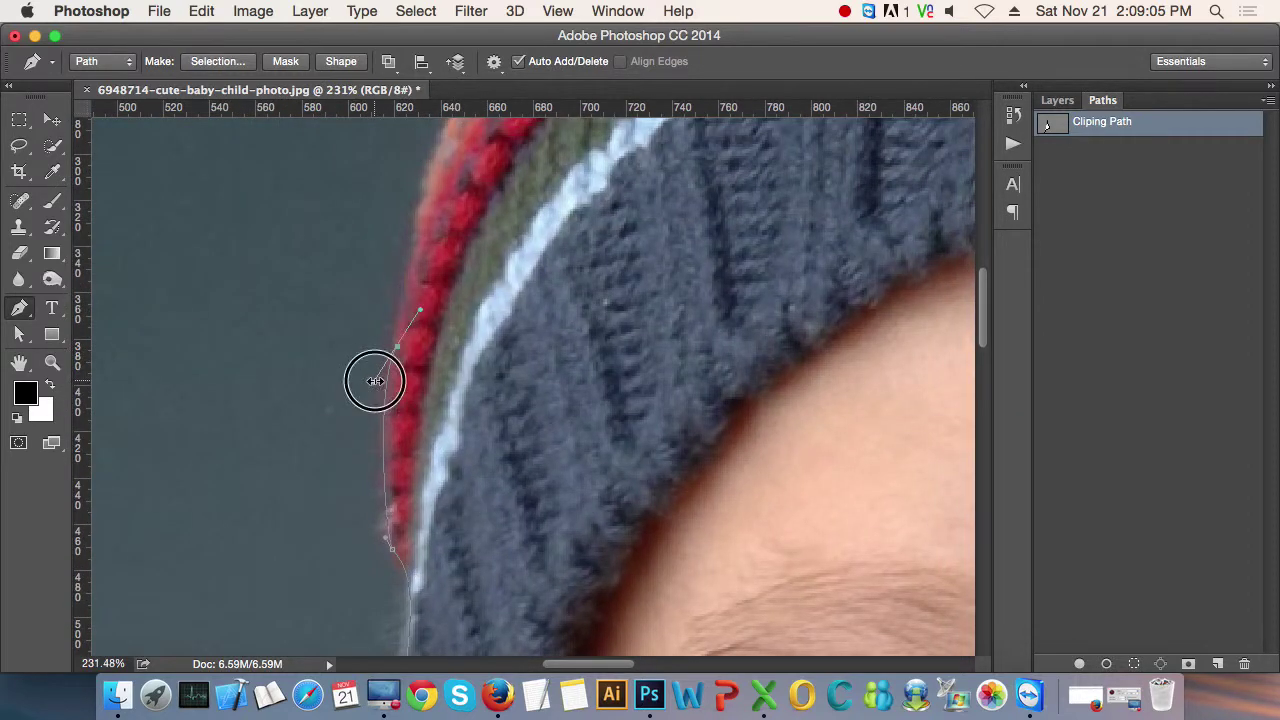
pyautogui.moveTo(375, 381); pyautogui.dragTo(367, 514)
pyautogui.scroll(3, 440, 510)
pyautogui.scroll(2, 410, 505)
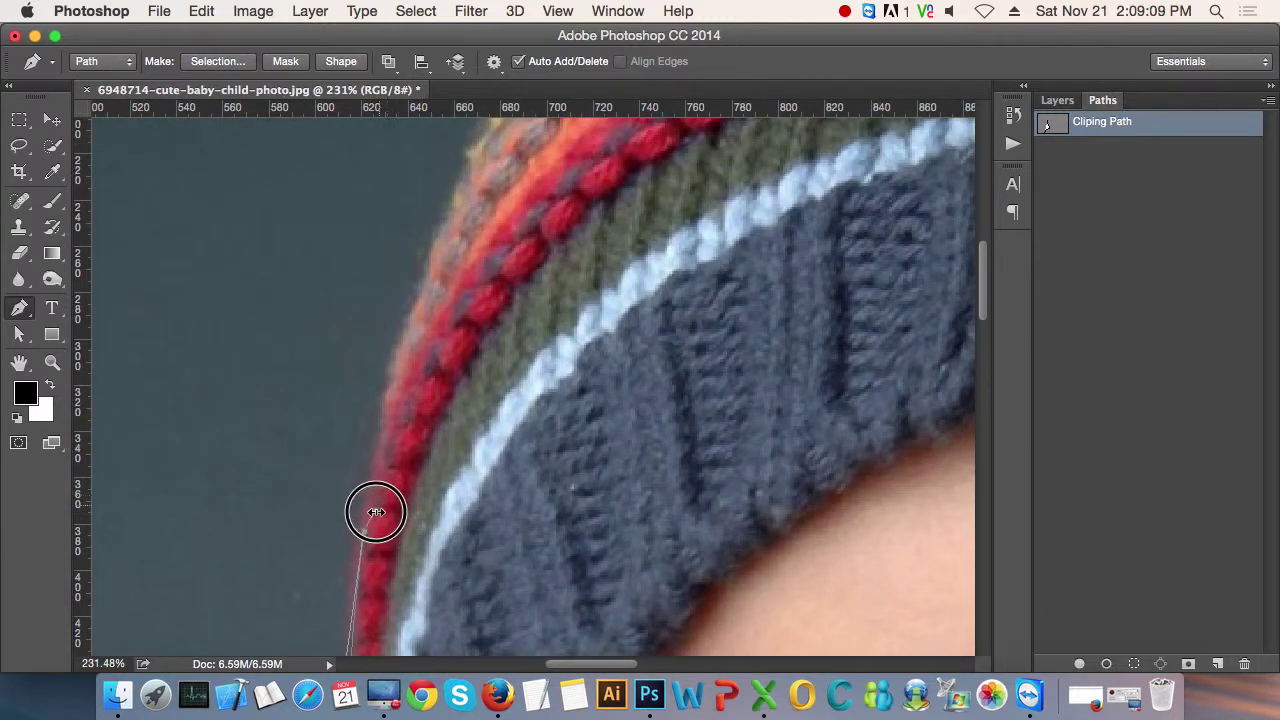
pyautogui.scroll(-1, 543, 463)
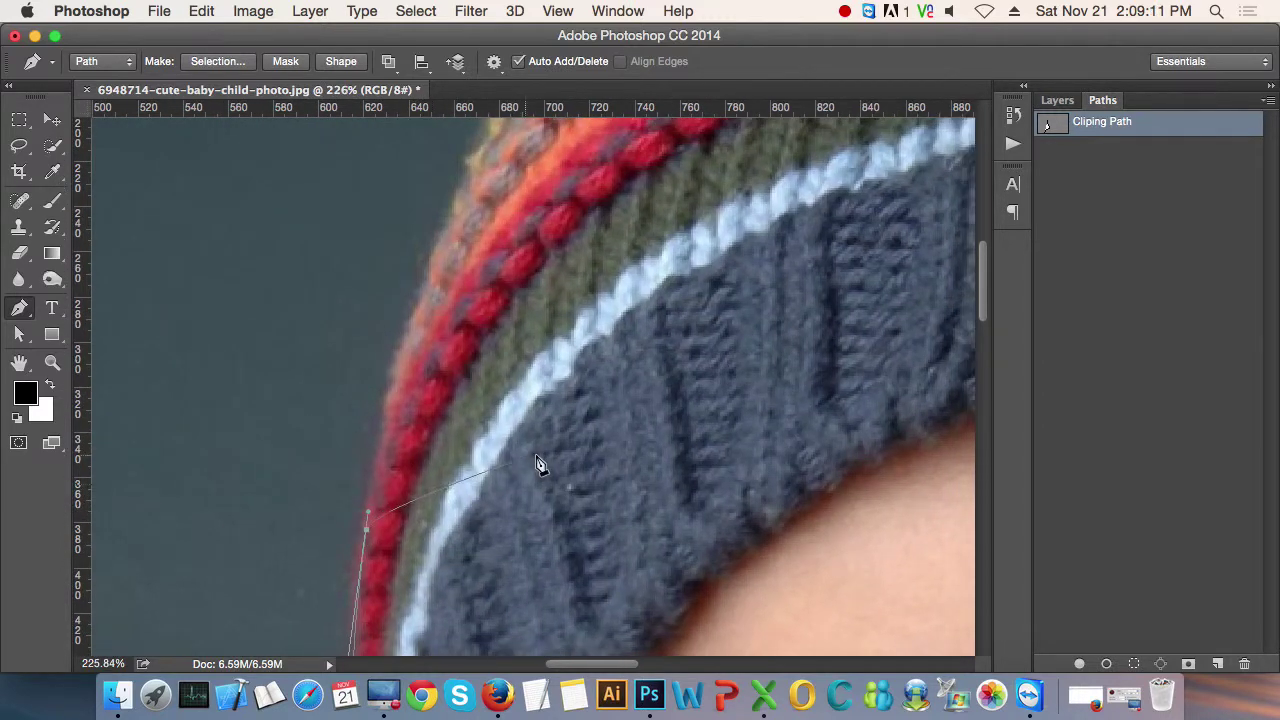
pyautogui.scroll(-2, 543, 463)
pyautogui.scroll(-2, 543, 463)
pyautogui.scroll(-2, 520, 363)
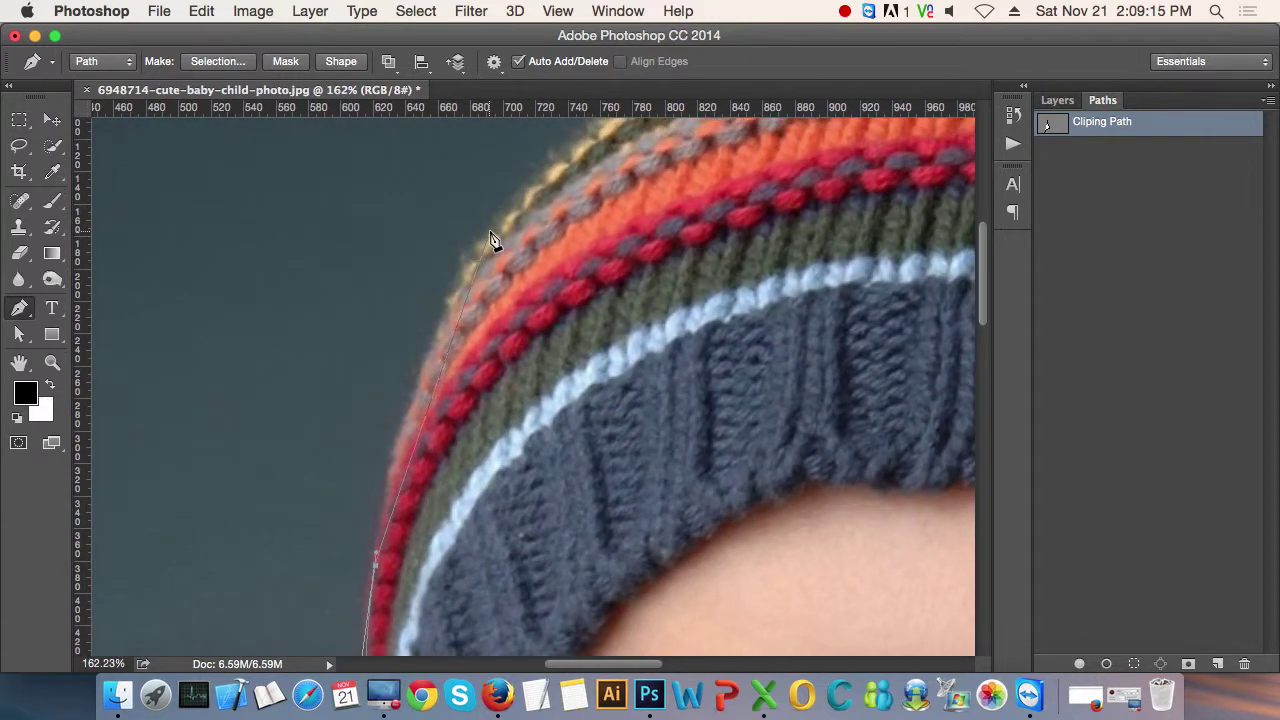
# - Place curved anchors up the orange-striped hat edge, shortening one direction handle
pyautogui.moveTo(487, 249); pyautogui.dragTo(386, 403)
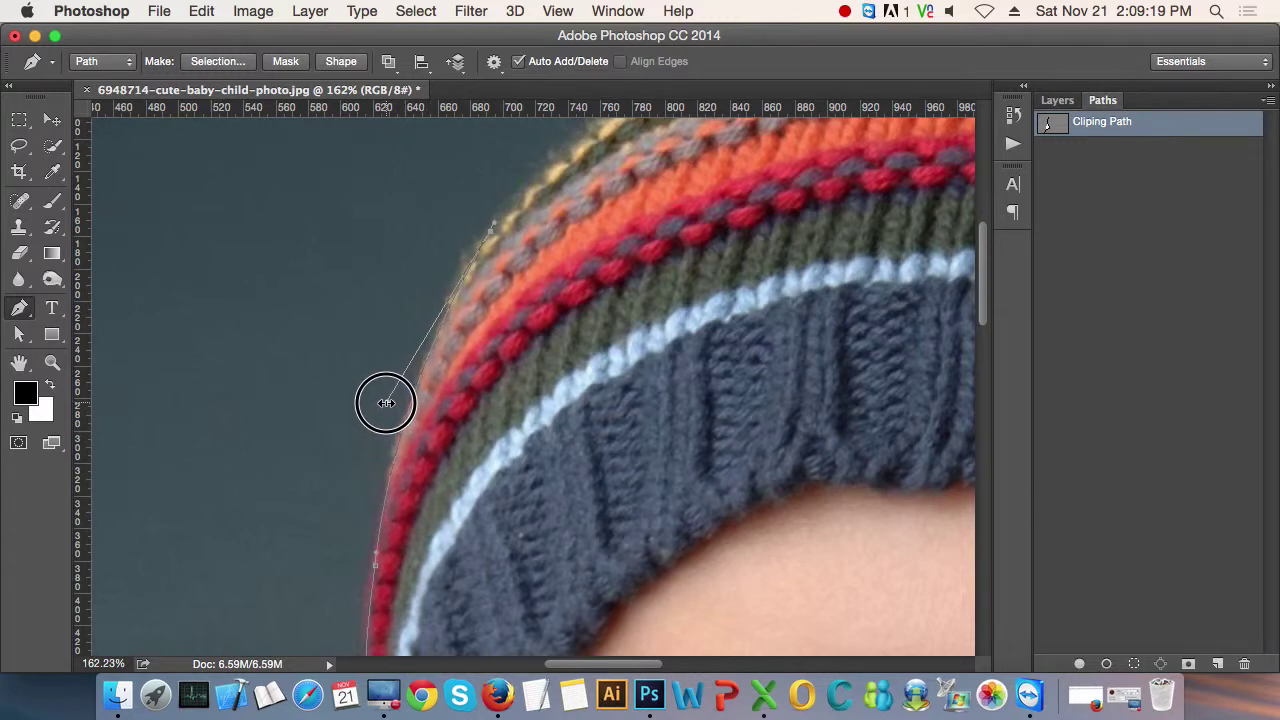
pyautogui.scroll(5, 477, 491)
pyautogui.hscroll(3, 500, 414)
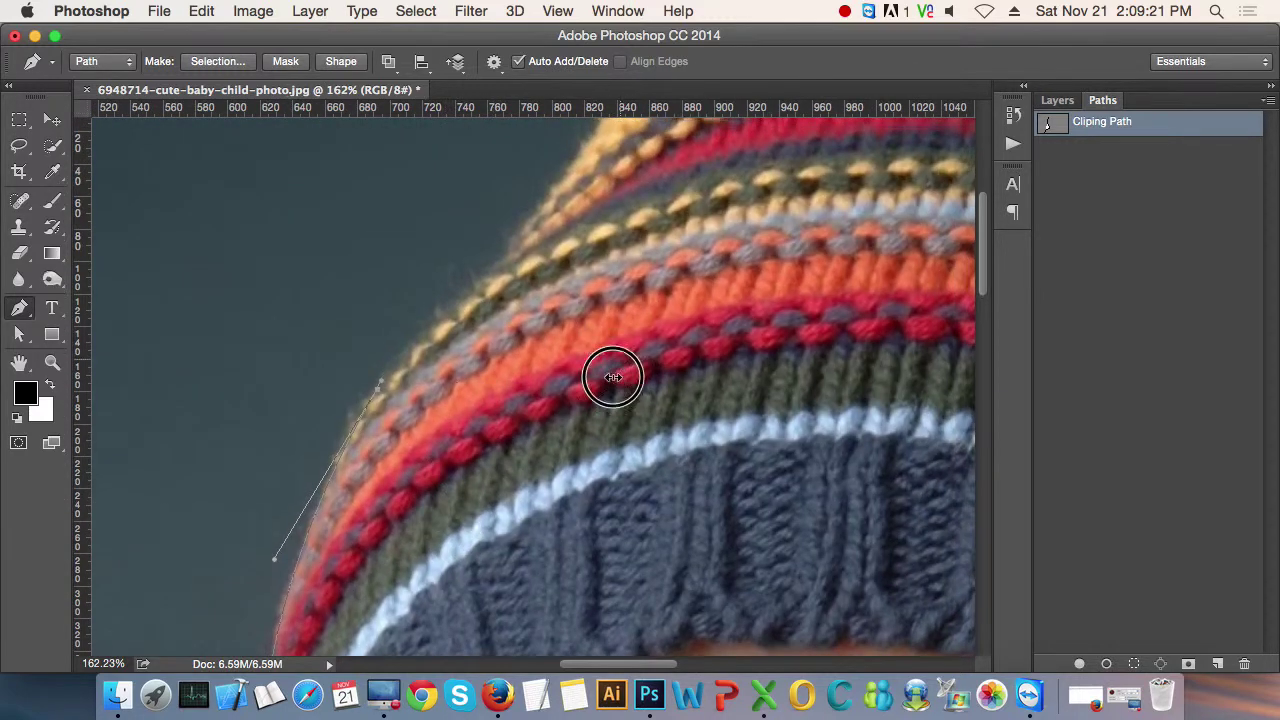
pyautogui.scroll(5, 613, 377)
pyautogui.hscroll(3, 500, 460)
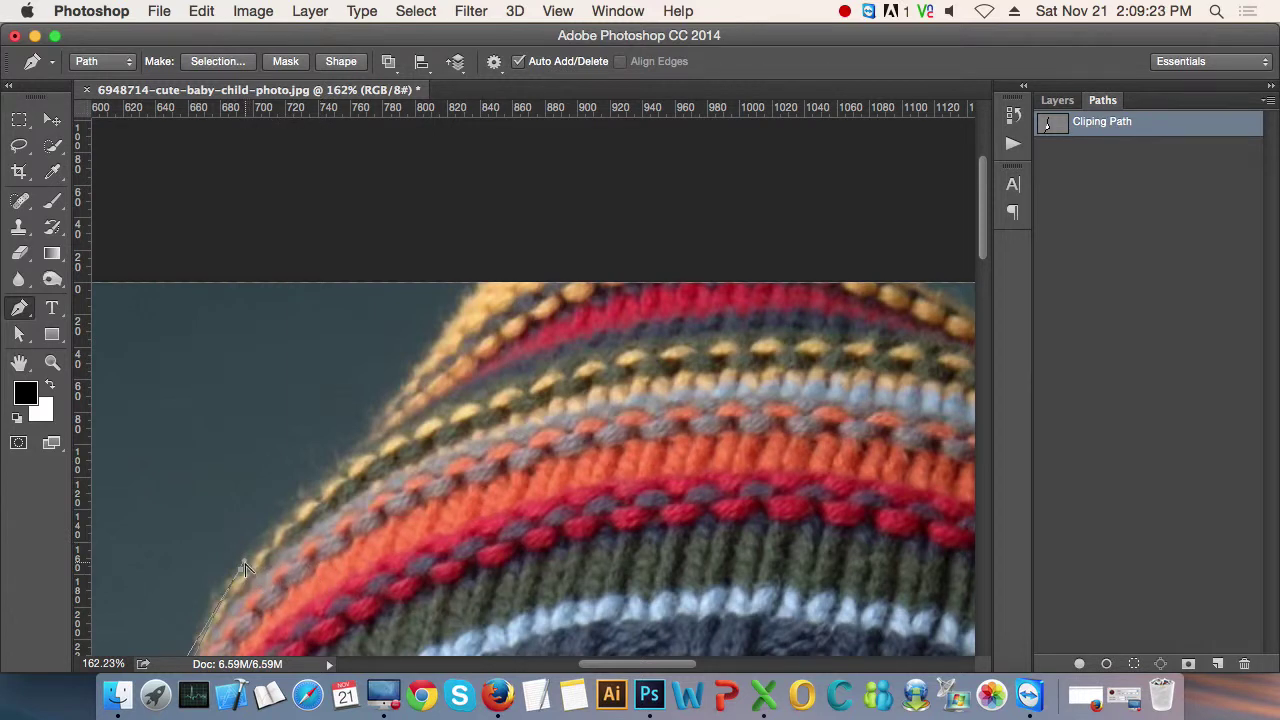
pyautogui.moveTo(245, 567); pyautogui.dragTo(262, 545)
pyautogui.moveTo(366, 445); pyautogui.dragTo(423, 395)
pyautogui.moveTo(290, 503); pyautogui.dragTo(308, 506)
pyautogui.moveTo(423, 397); pyautogui.dragTo(371, 430)
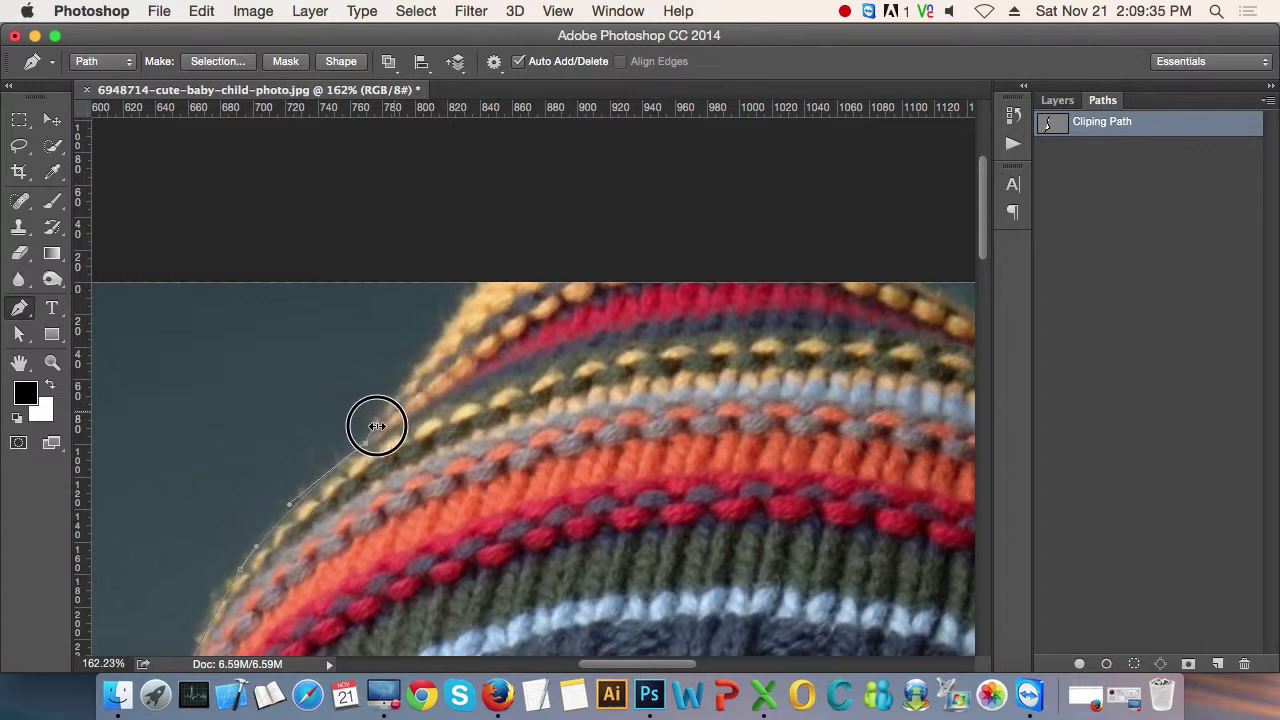
# - Extend the path up the yellow stripes to the photo's top edge
pyautogui.scroll(1, 420, 432)
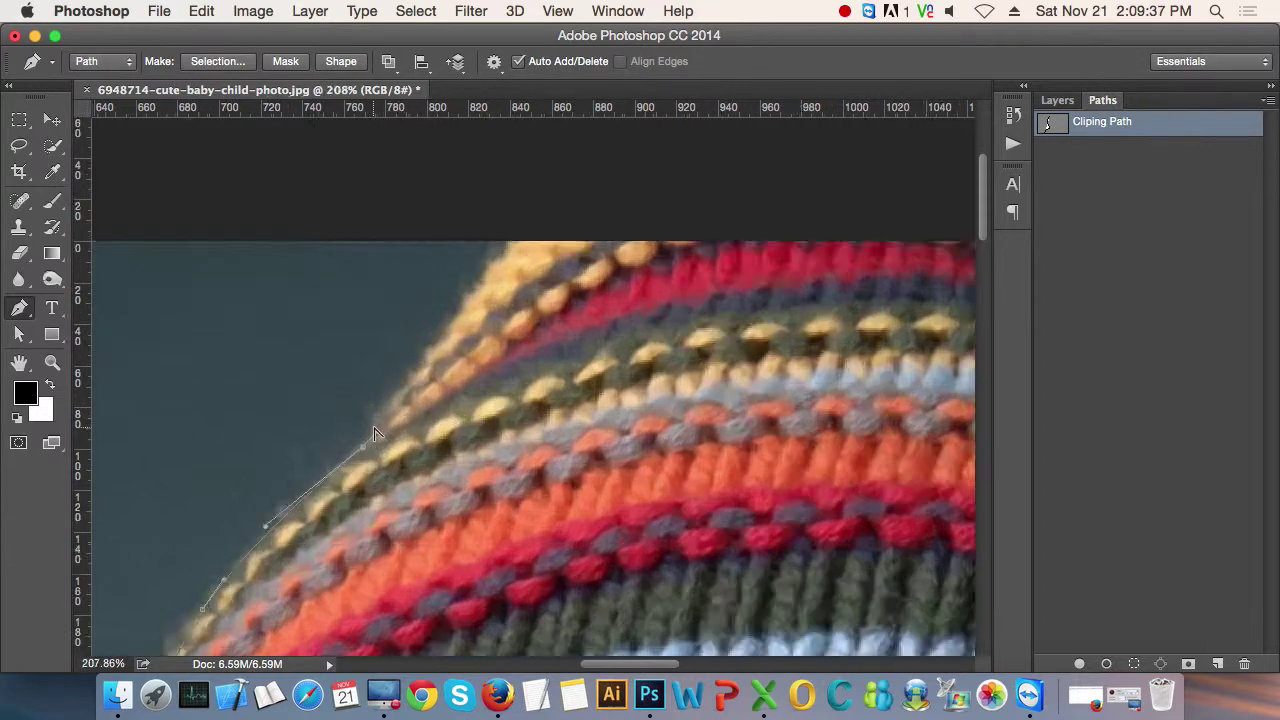
pyautogui.scroll(5, 400, 445)
pyautogui.click(363, 452)
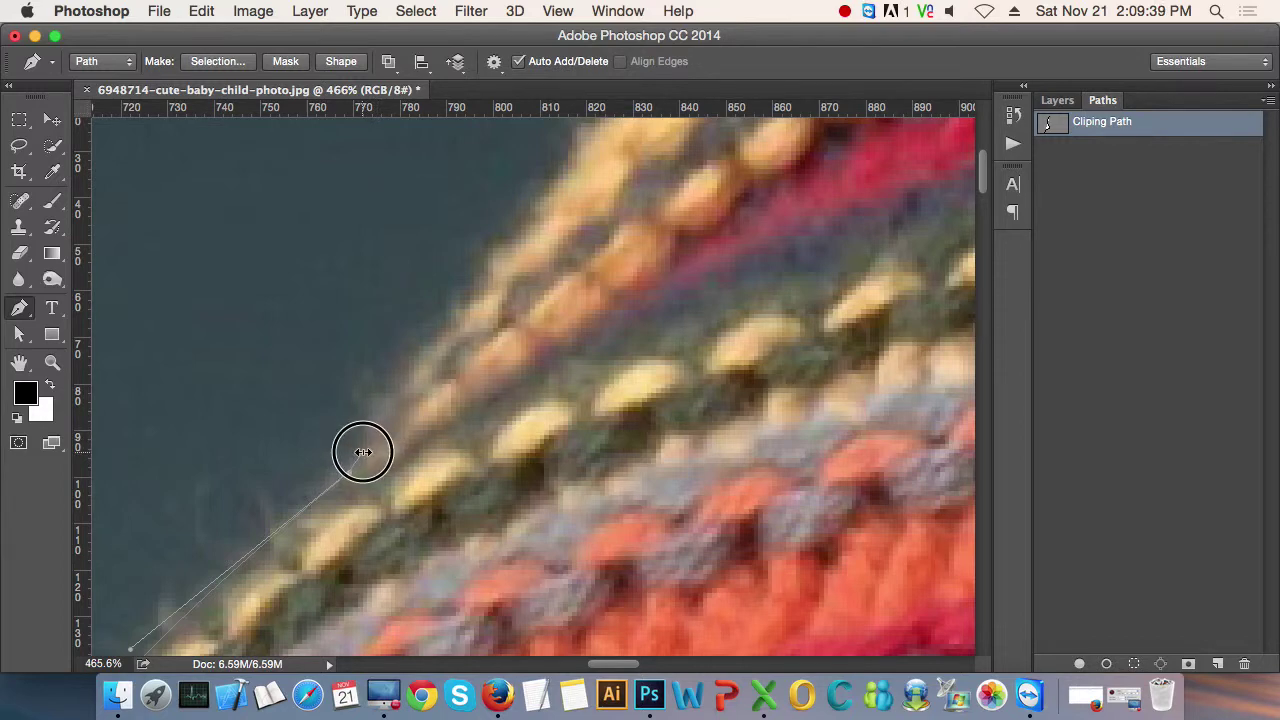
pyautogui.scroll(-2, 416, 443)
pyautogui.scroll(-2, 430, 420)
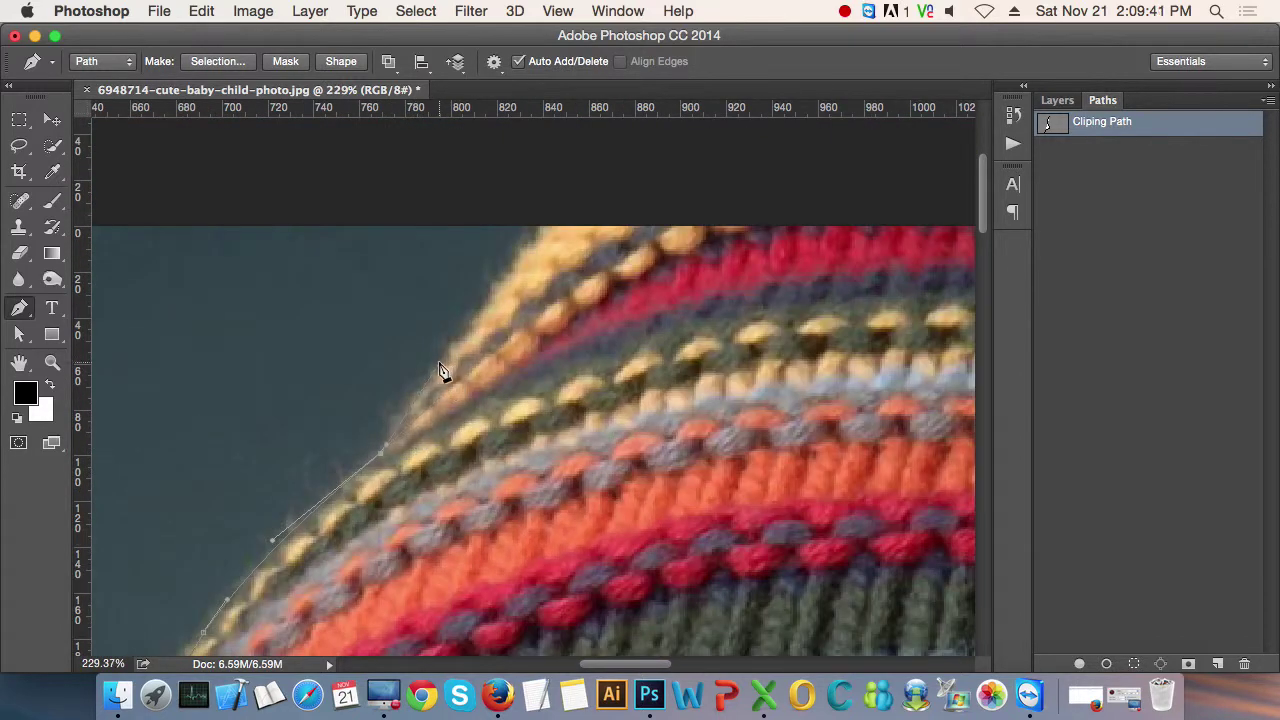
pyautogui.moveTo(446, 362); pyautogui.dragTo(462, 320)
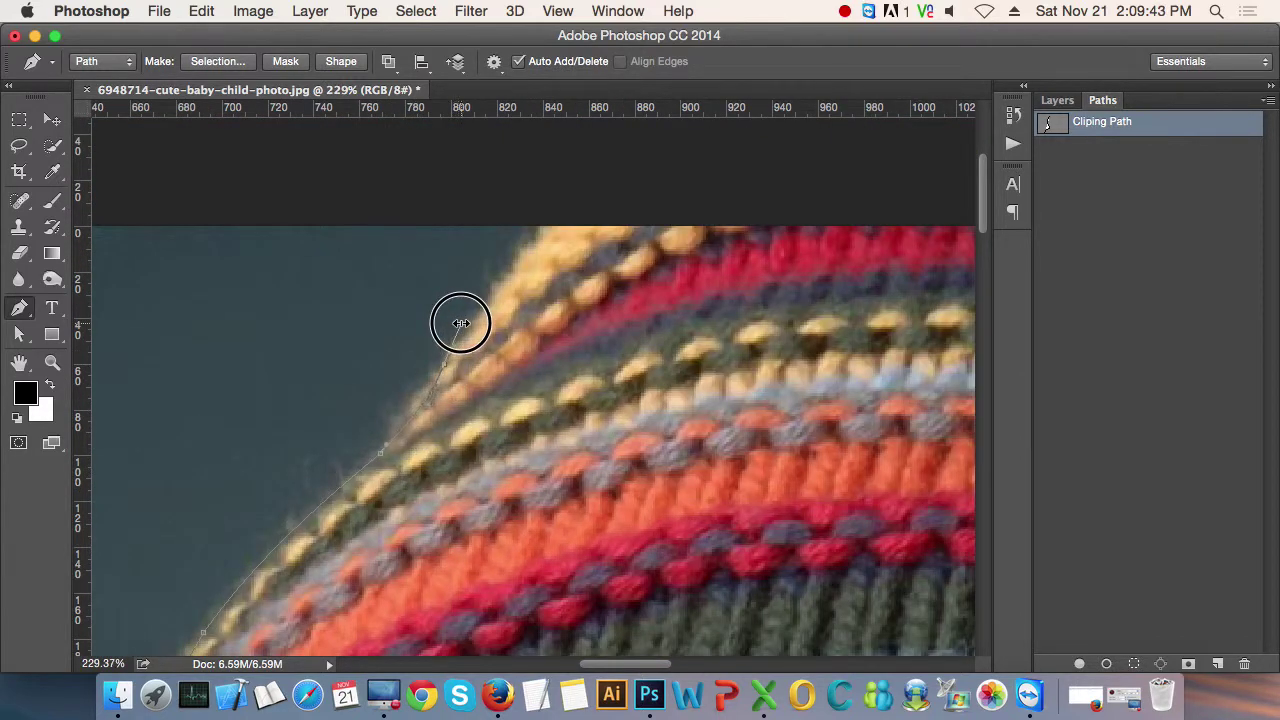
pyautogui.moveTo(427, 410); pyautogui.dragTo(400, 428)
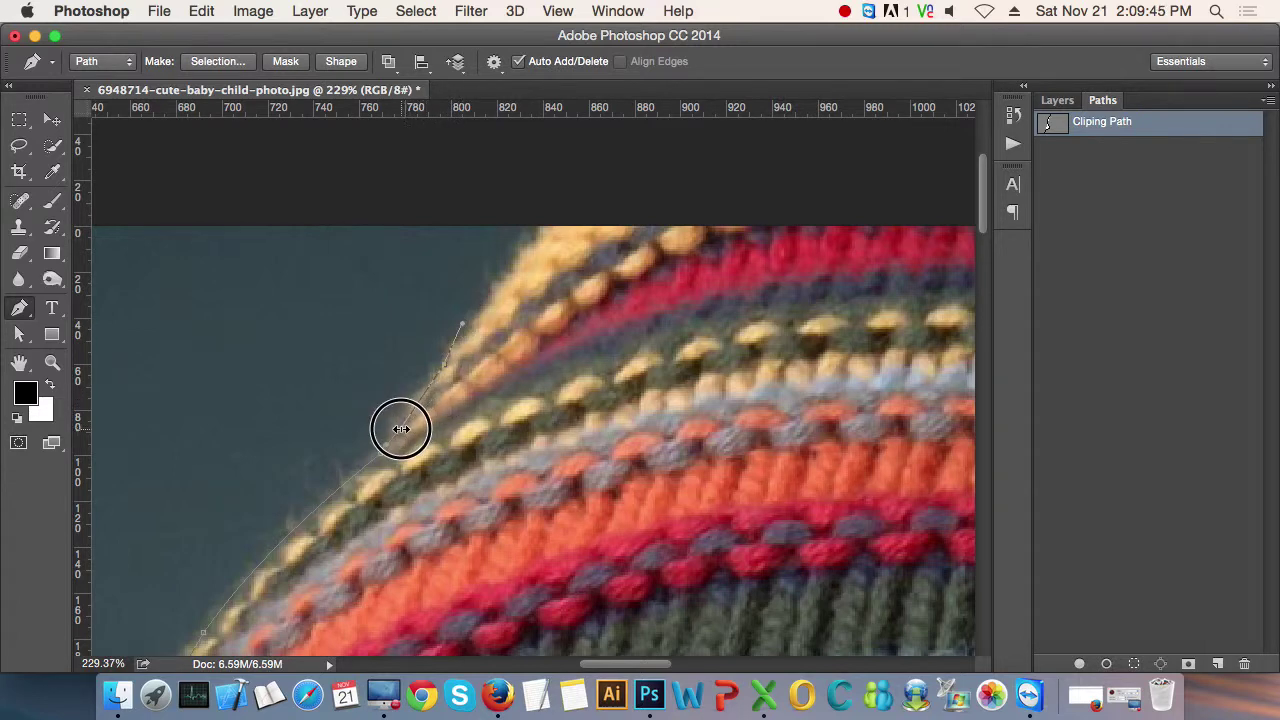
pyautogui.scroll(3, 400, 435)
pyautogui.hscroll(2, 434, 463)
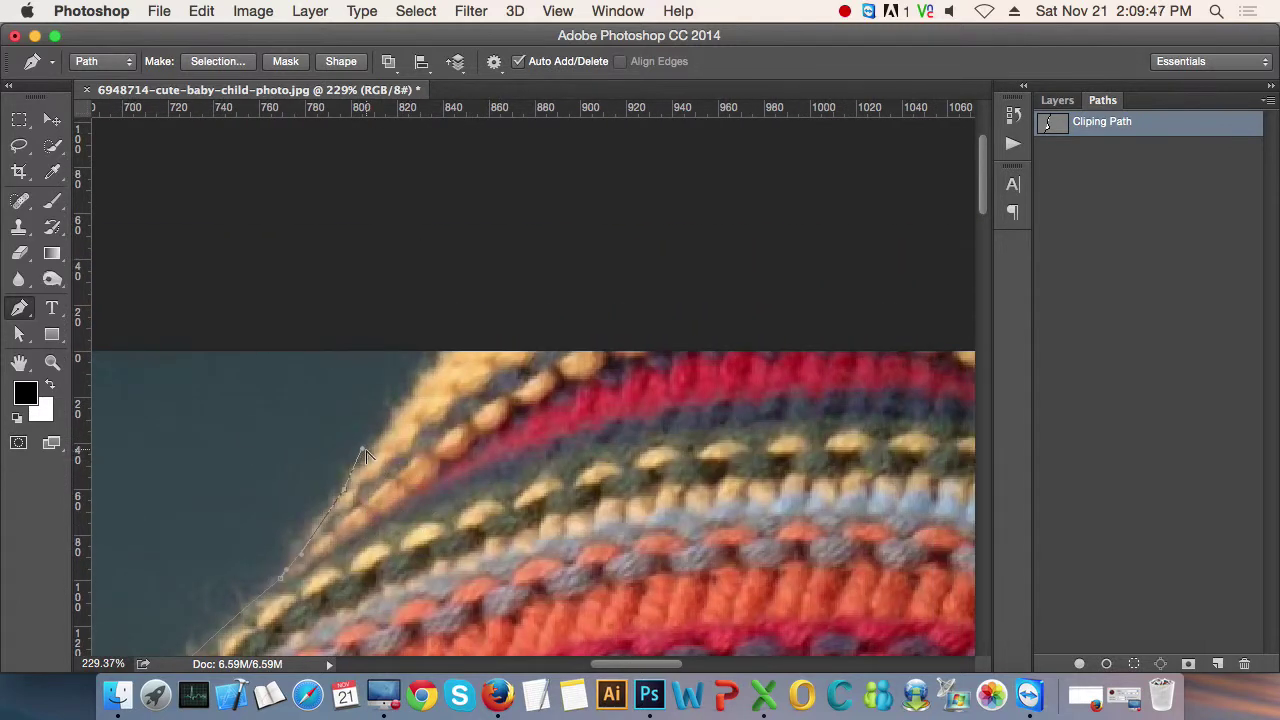
pyautogui.moveTo(364, 460); pyautogui.dragTo(354, 474)
# - Start down the hat's right side with a smooth anchor bent to the edge
pyautogui.scroll(-5, 557, 339)
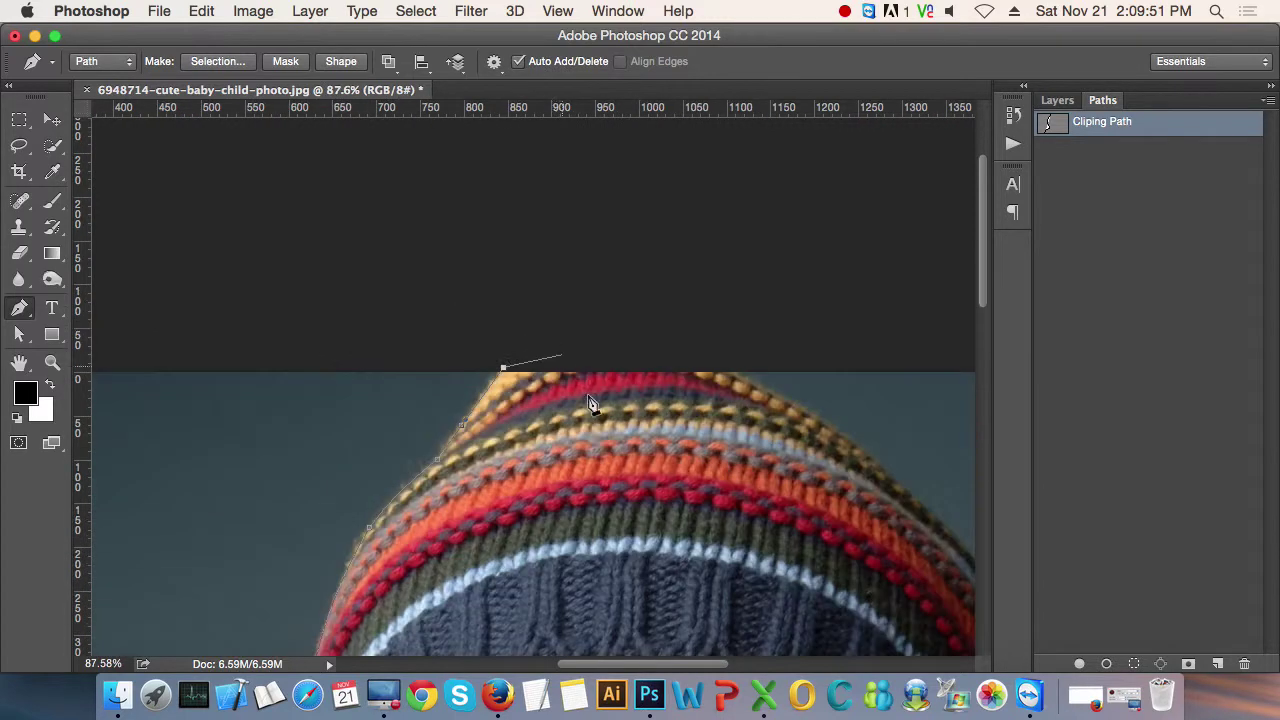
pyautogui.scroll(-2, 557, 320)
pyautogui.hscroll(3, 557, 300)
pyautogui.scroll(3, 600, 323)
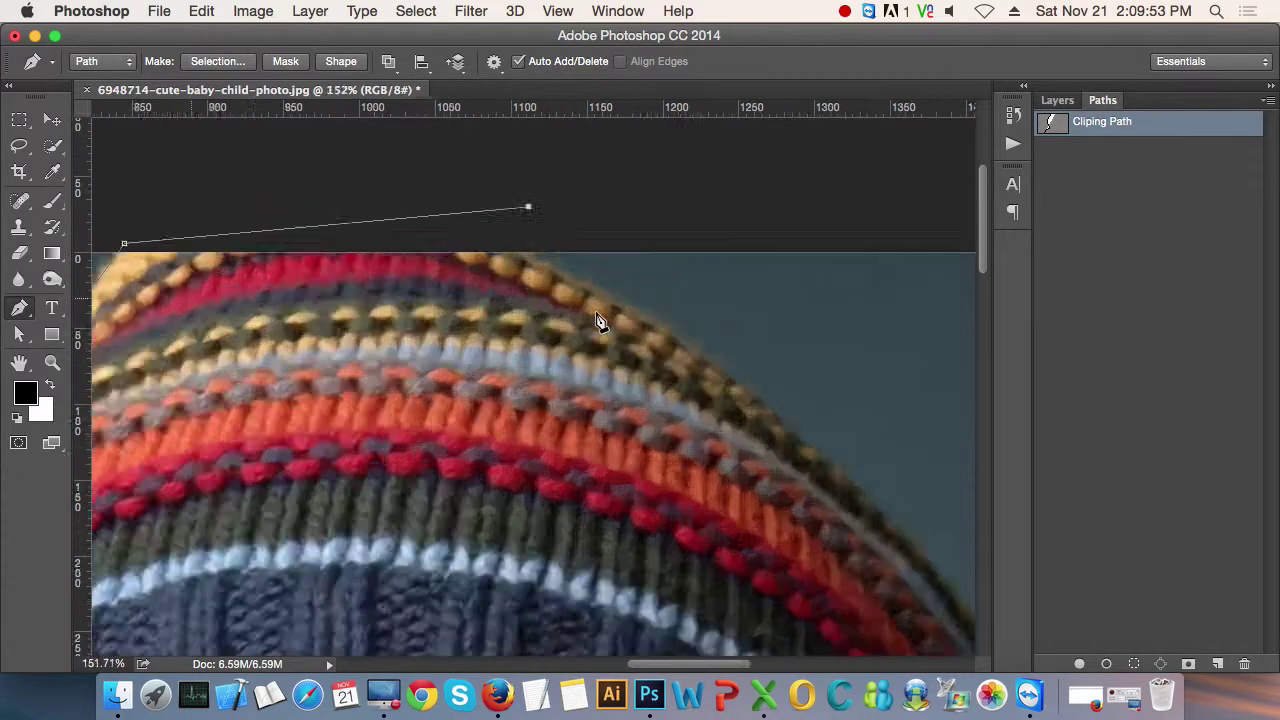
pyautogui.scroll(2, 586, 334)
pyautogui.scroll(2, 486, 423)
pyautogui.scroll(-2, 390, 430)
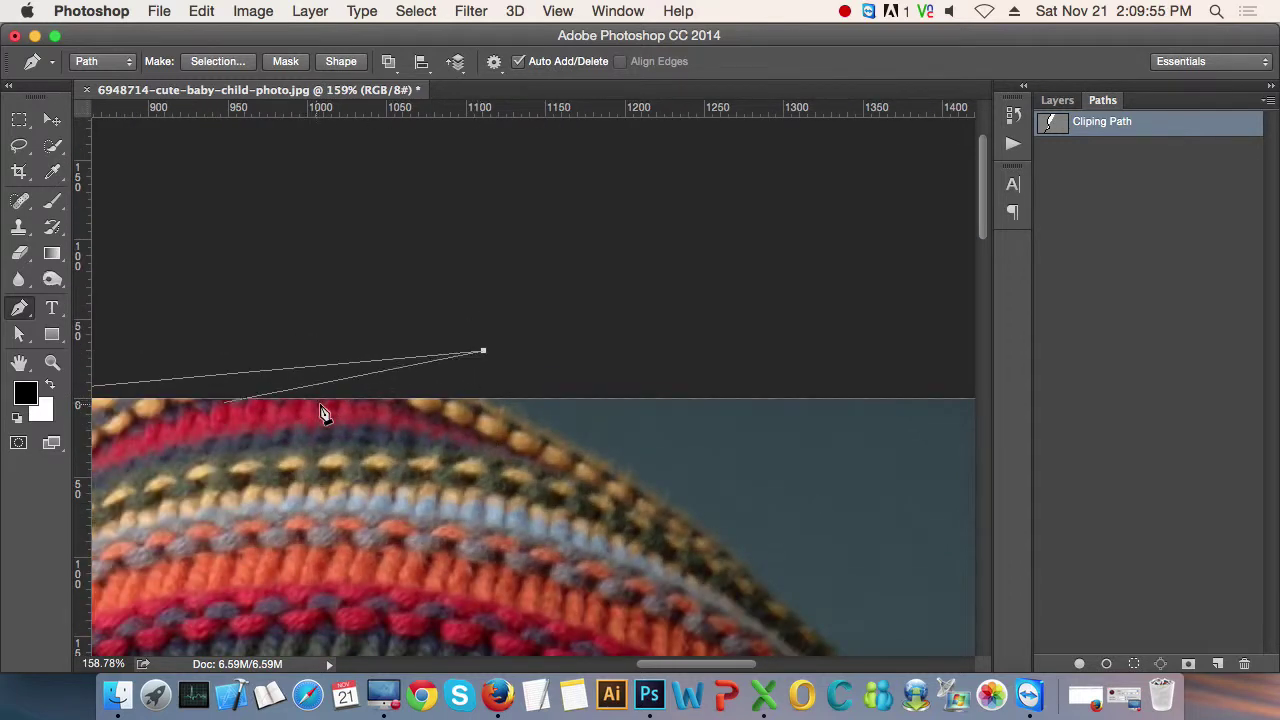
pyautogui.scroll(-2, 322, 413)
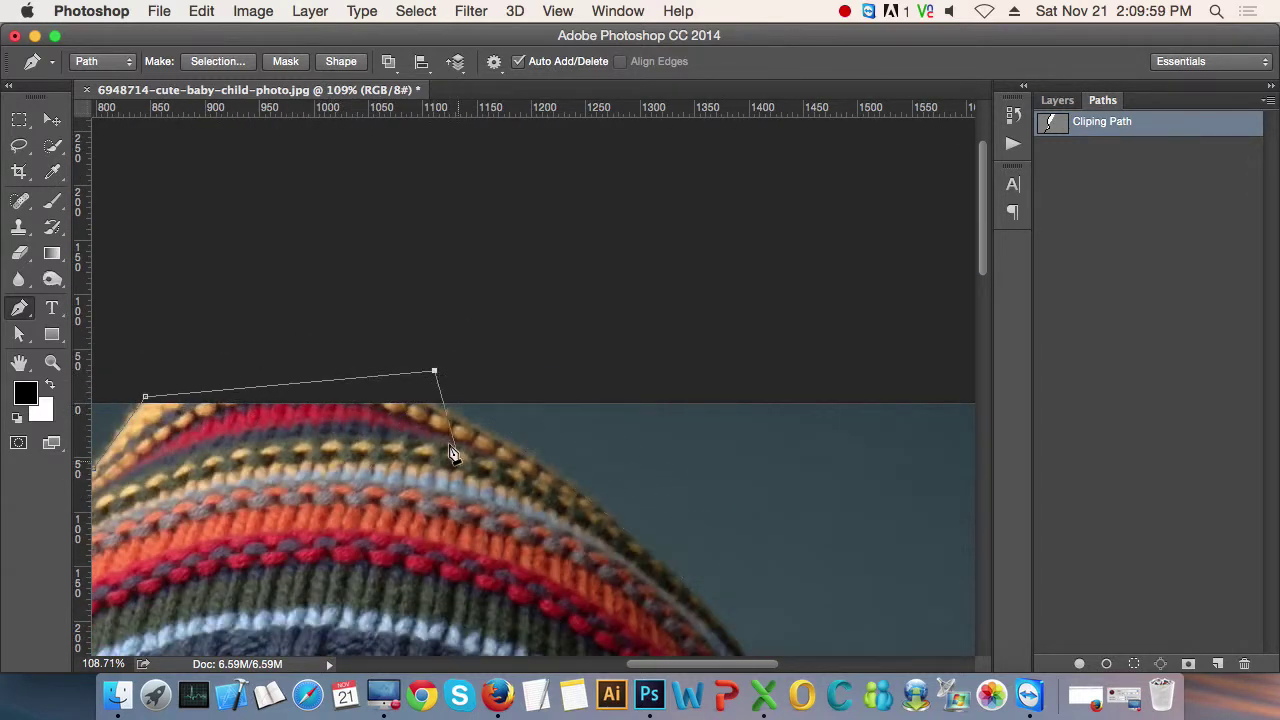
pyautogui.scroll(1, 449, 440)
pyautogui.scroll(3, 447, 428)
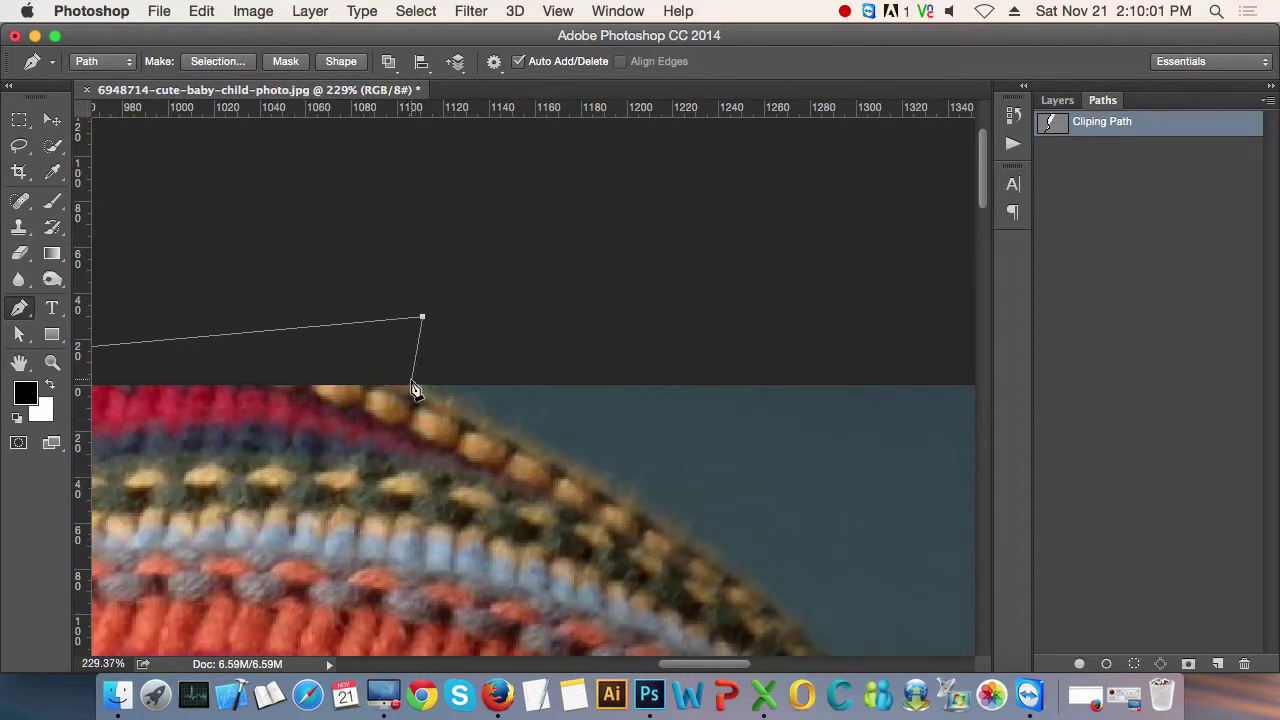
pyautogui.scroll(-1, 460, 430)
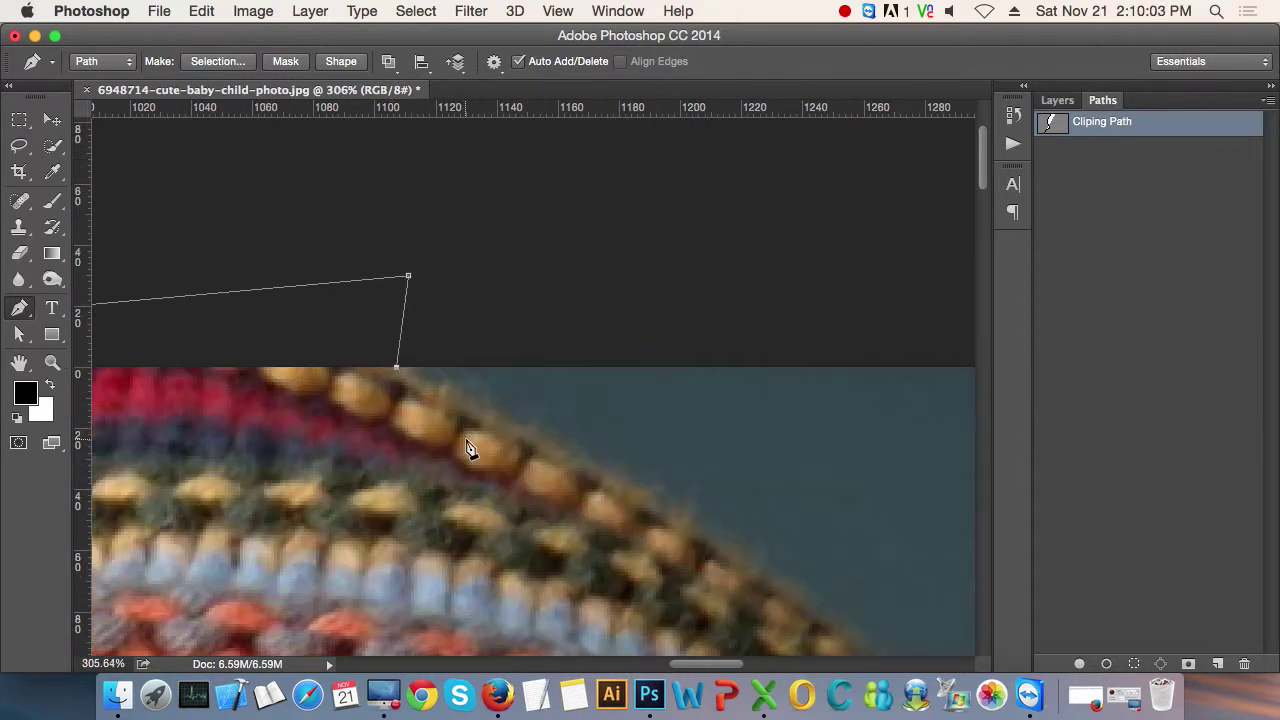
pyautogui.scroll(2, 610, 430)
pyautogui.scroll(1, 560, 370)
pyautogui.scroll(-1, 570, 385)
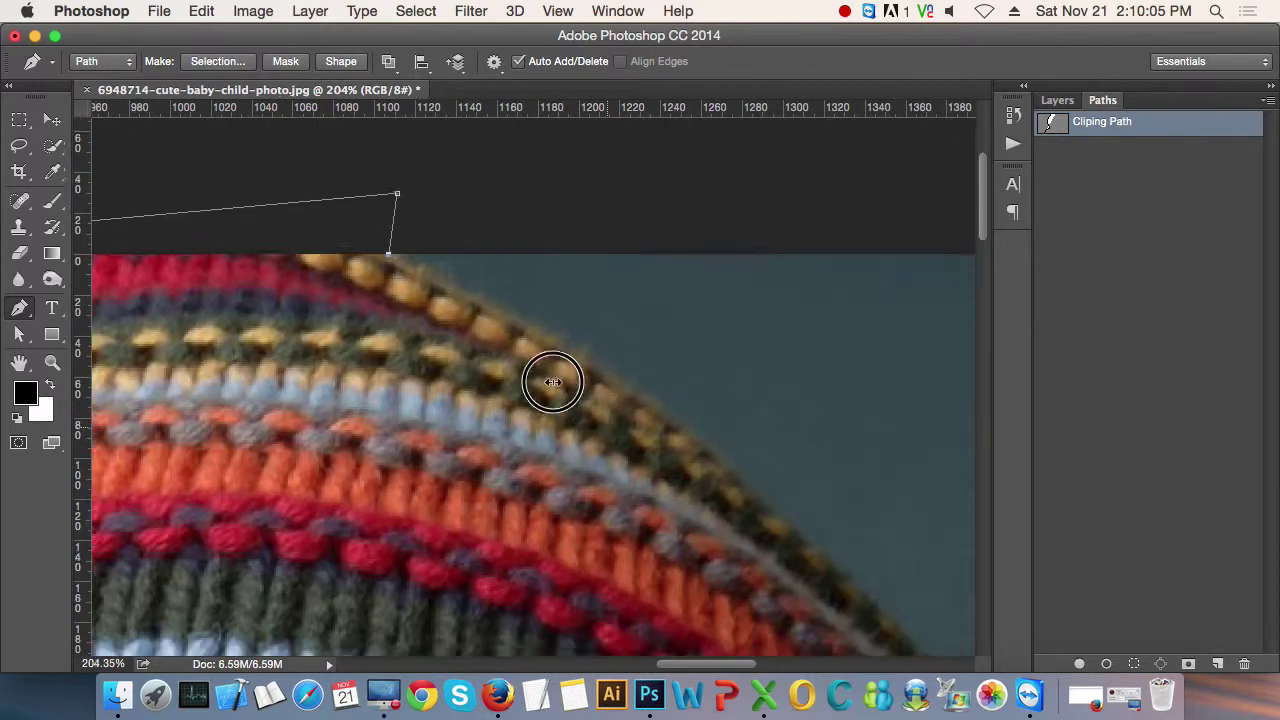
pyautogui.scroll(-1, 551, 380)
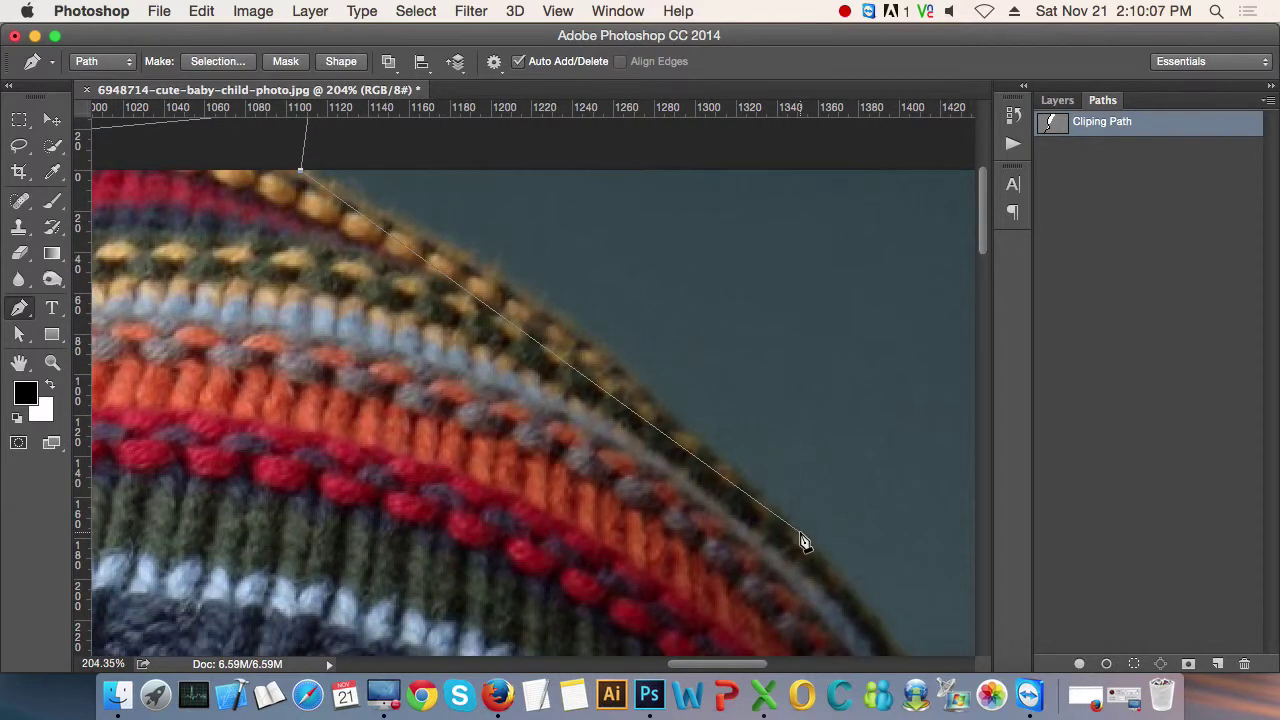
pyautogui.moveTo(799, 532); pyautogui.dragTo(815, 555)
pyautogui.moveTo(560, 358)
pyautogui.mouseDown()
pyautogui.moveTo(540, 263)
pyautogui.moveTo(563, 277)
pyautogui.mouseUp()
pyautogui.click(564, 281)
# - Add a curved anchor and adjust it to hug the red-striped right edge
pyautogui.scroll(-5, 585, 325)
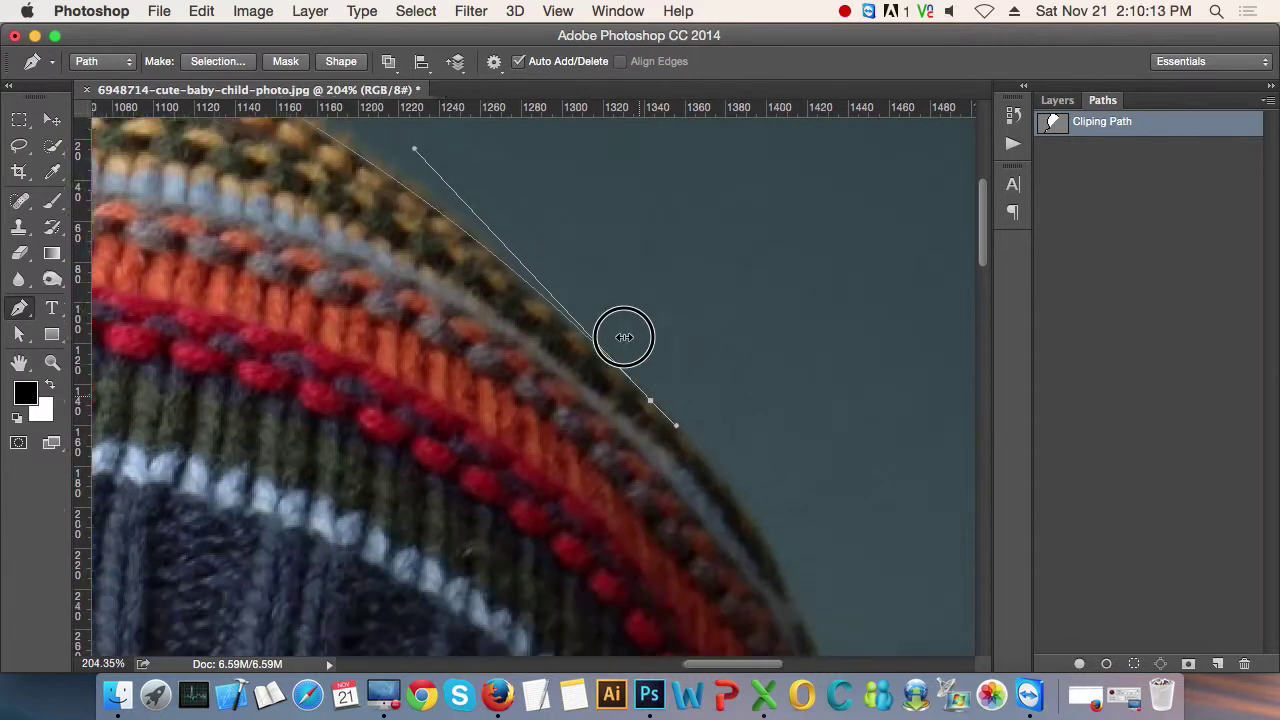
pyautogui.scroll(-3, 640, 443)
pyautogui.scroll(-3, 575, 357)
pyautogui.hscroll(2, 575, 357)
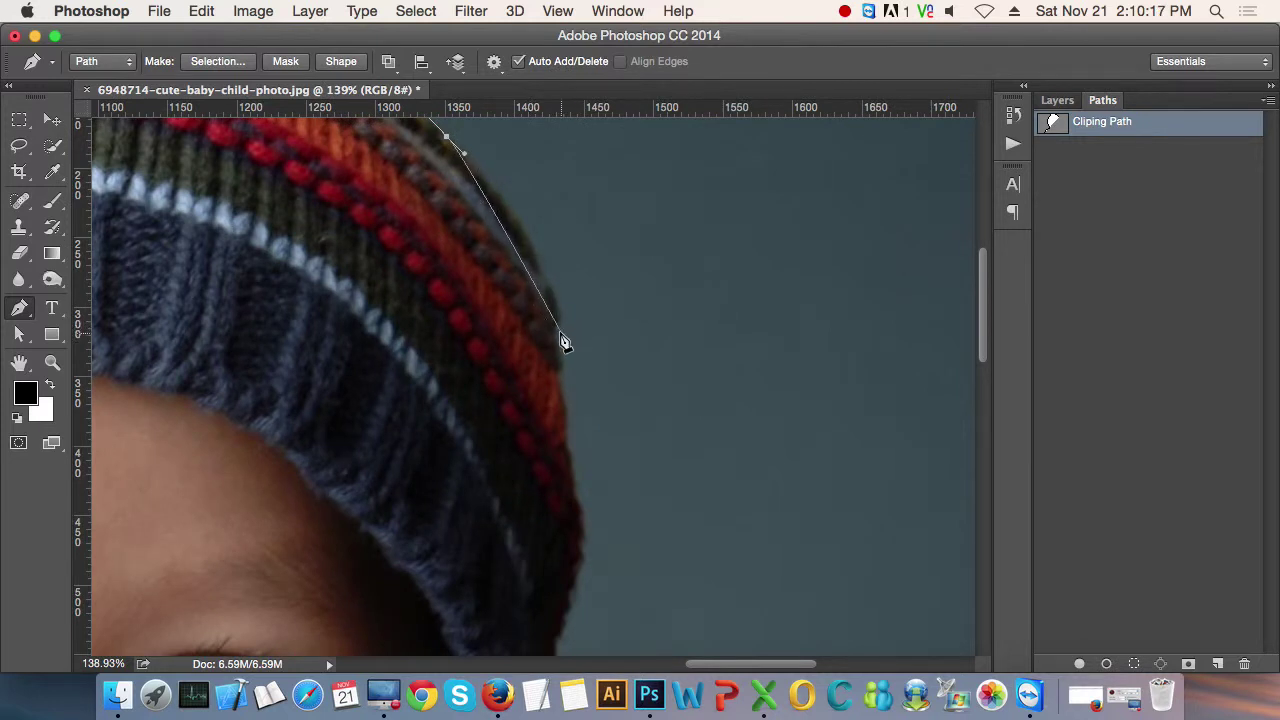
pyautogui.moveTo(556, 328); pyautogui.dragTo(522, 345)
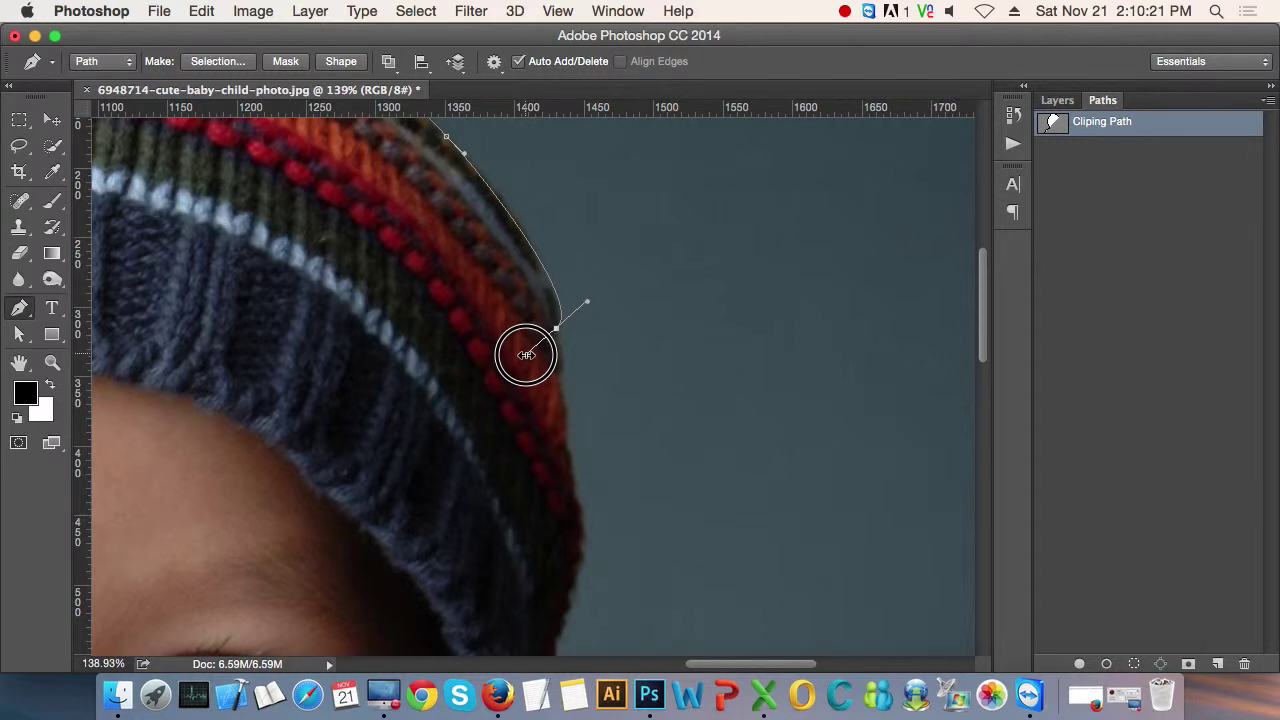
pyautogui.moveTo(522, 345); pyautogui.dragTo(562, 348)
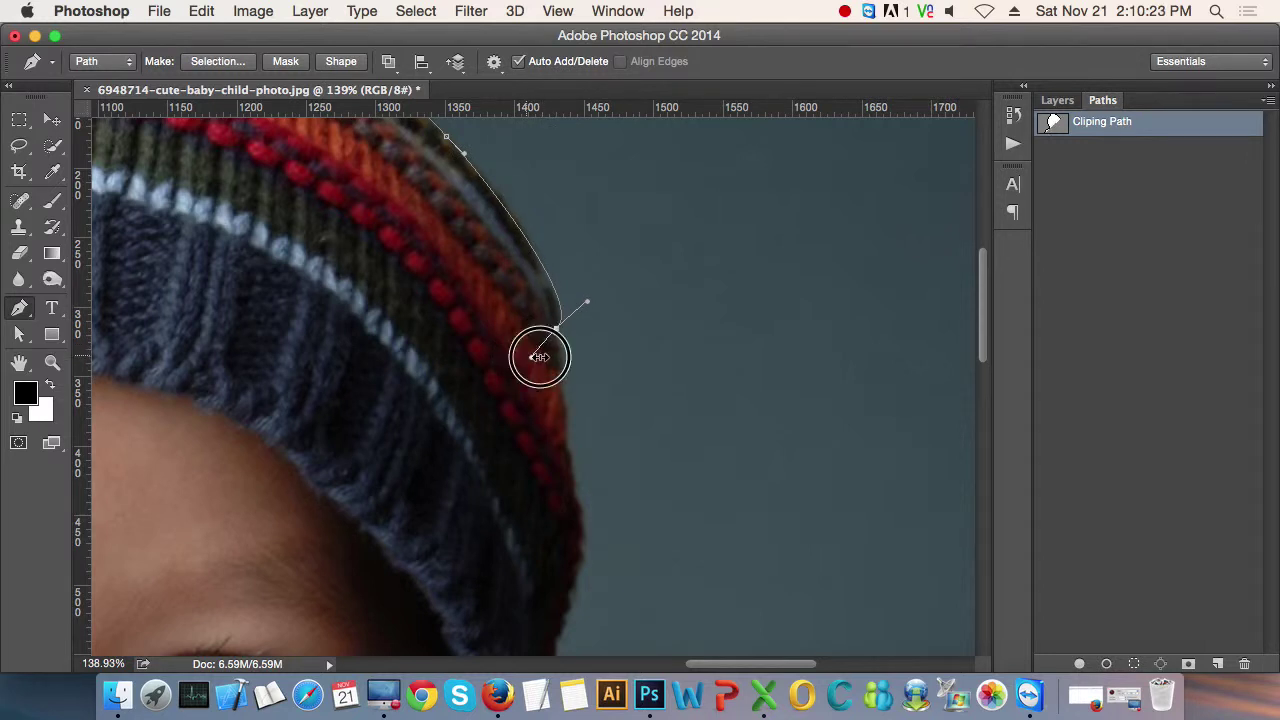
pyautogui.scroll(2, 565, 378)
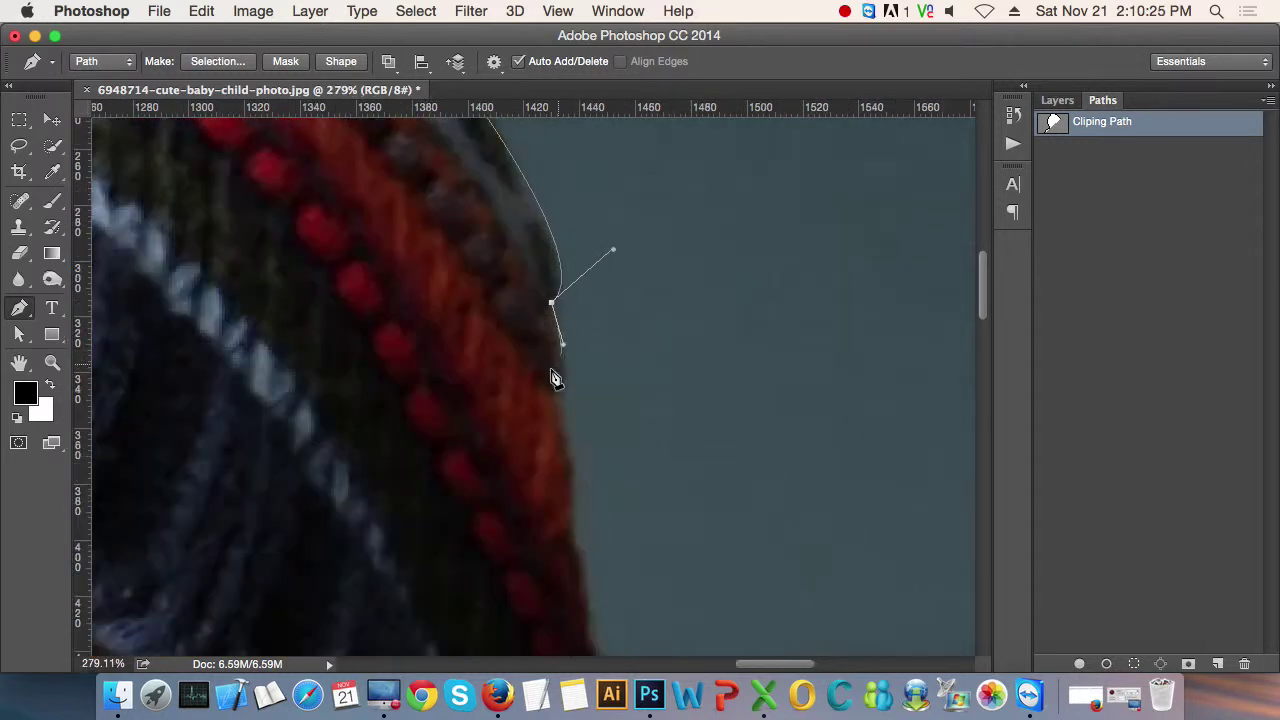
pyautogui.scroll(2, 560, 340)
pyautogui.scroll(1, 585, 325)
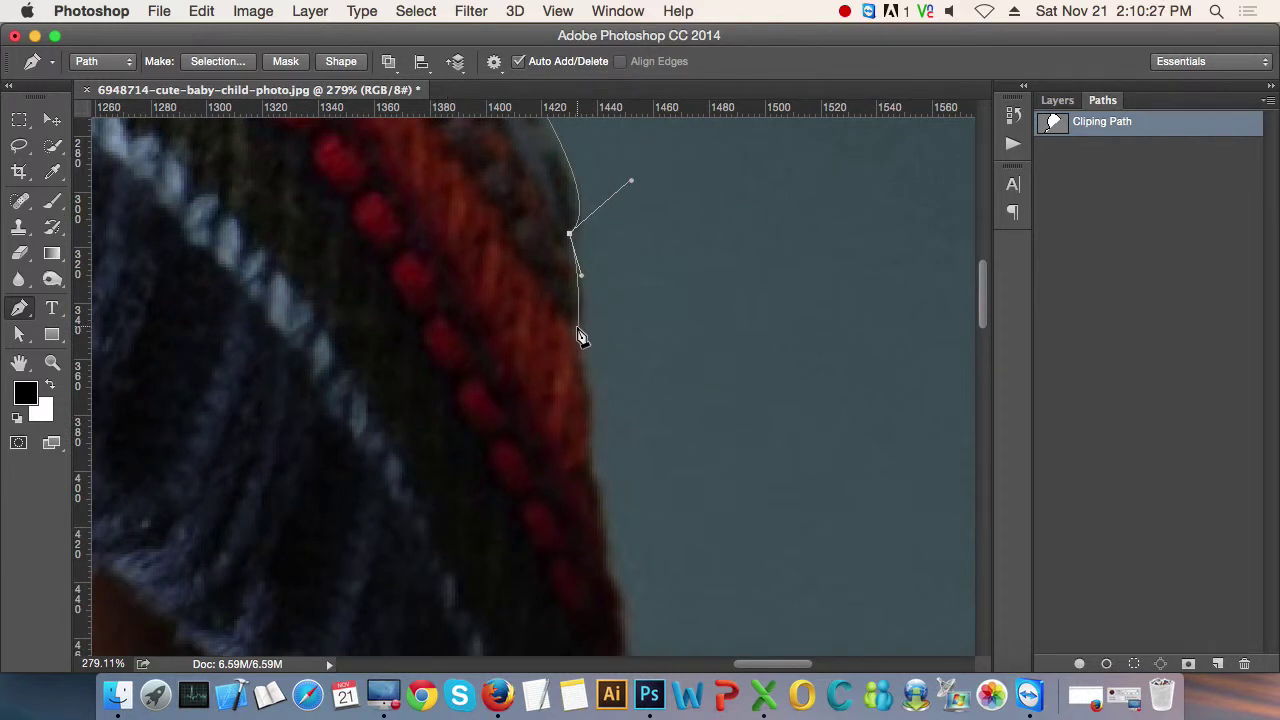
# - Place further smooth anchors lower down the right edge, repositioning the last one
pyautogui.moveTo(578, 327); pyautogui.dragTo(564, 338)
pyautogui.scroll(-5, 590, 310)
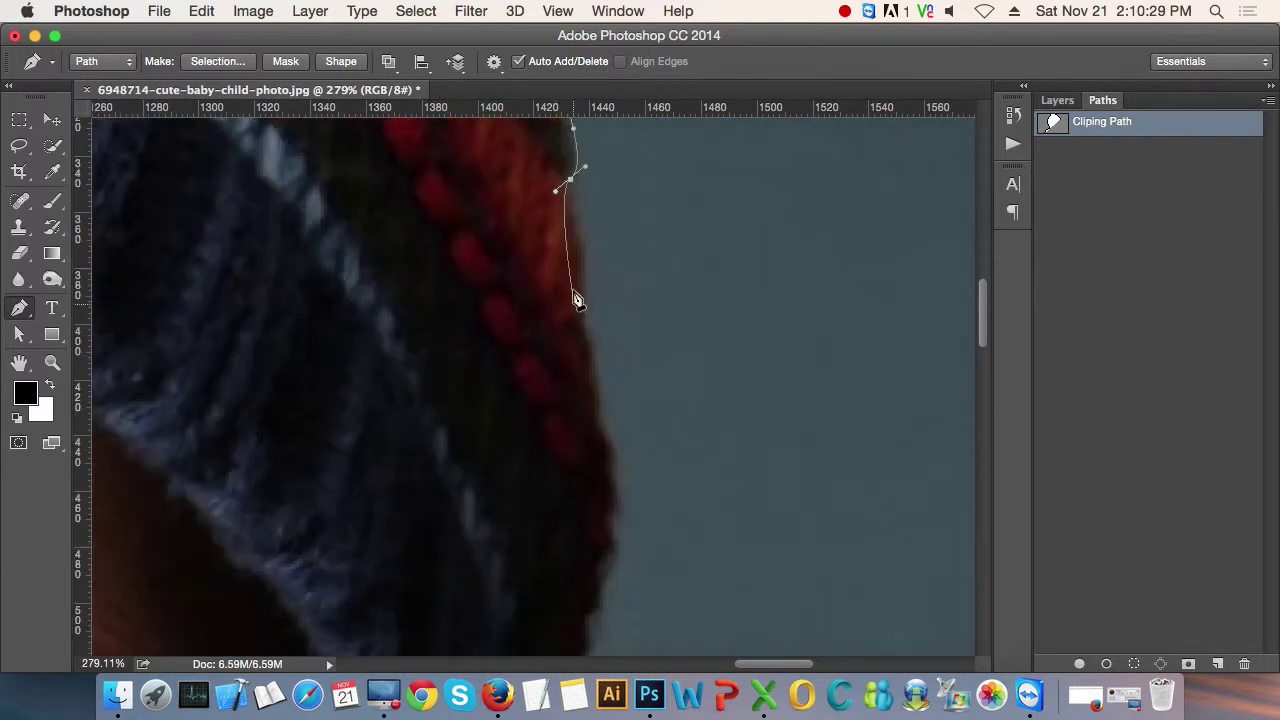
pyautogui.click(573, 218)
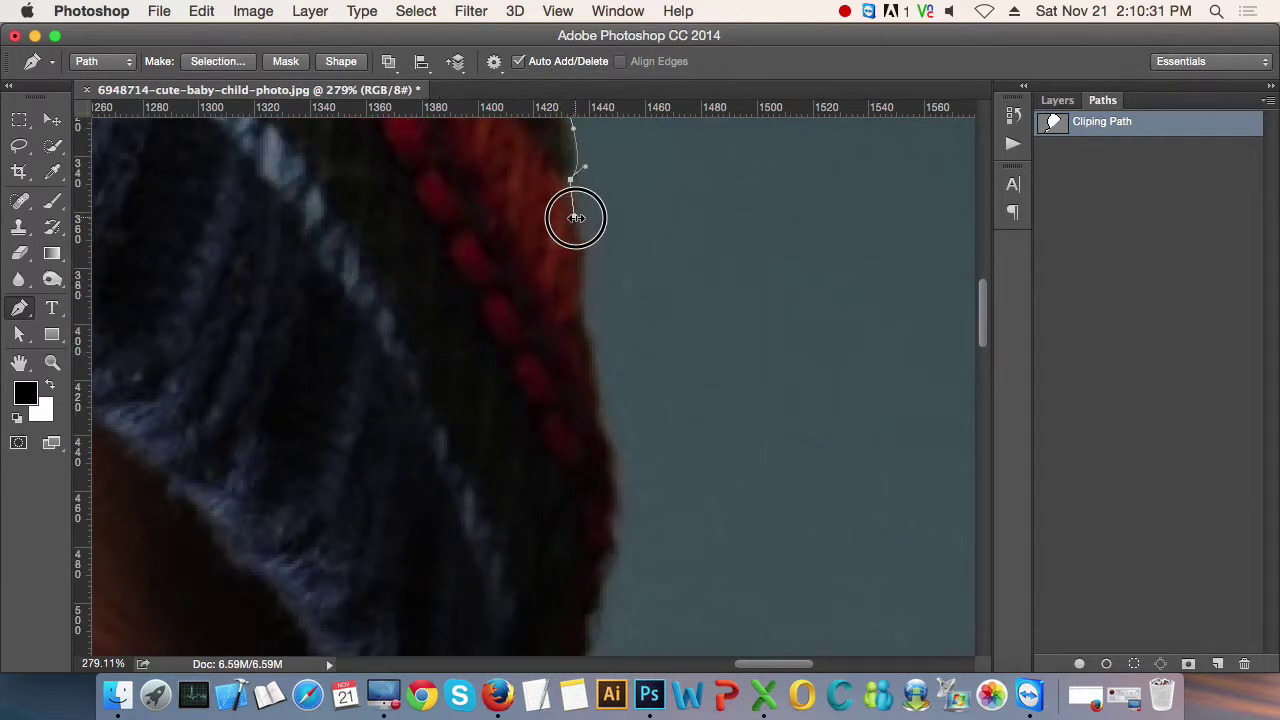
pyautogui.moveTo(584, 321); pyautogui.dragTo(580, 403)
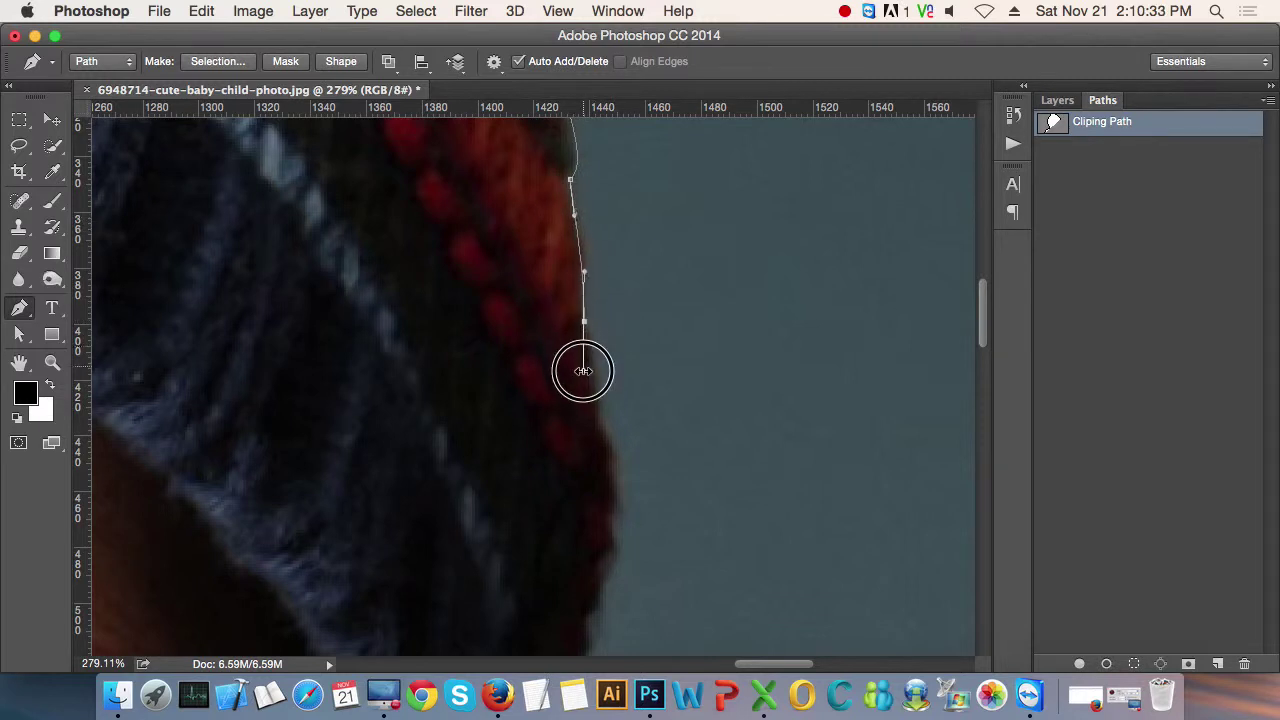
pyautogui.moveTo(640, 369); pyautogui.dragTo(607, 367)
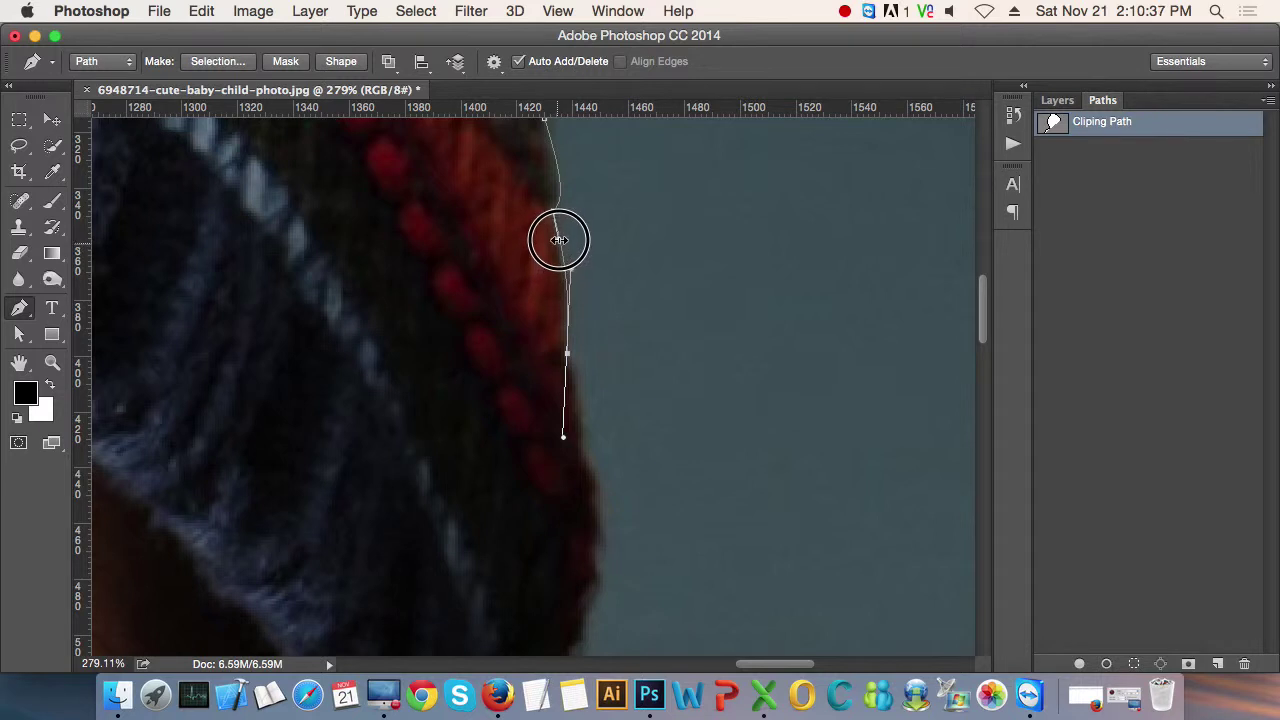
pyautogui.moveTo(613, 331); pyautogui.dragTo(590, 219)
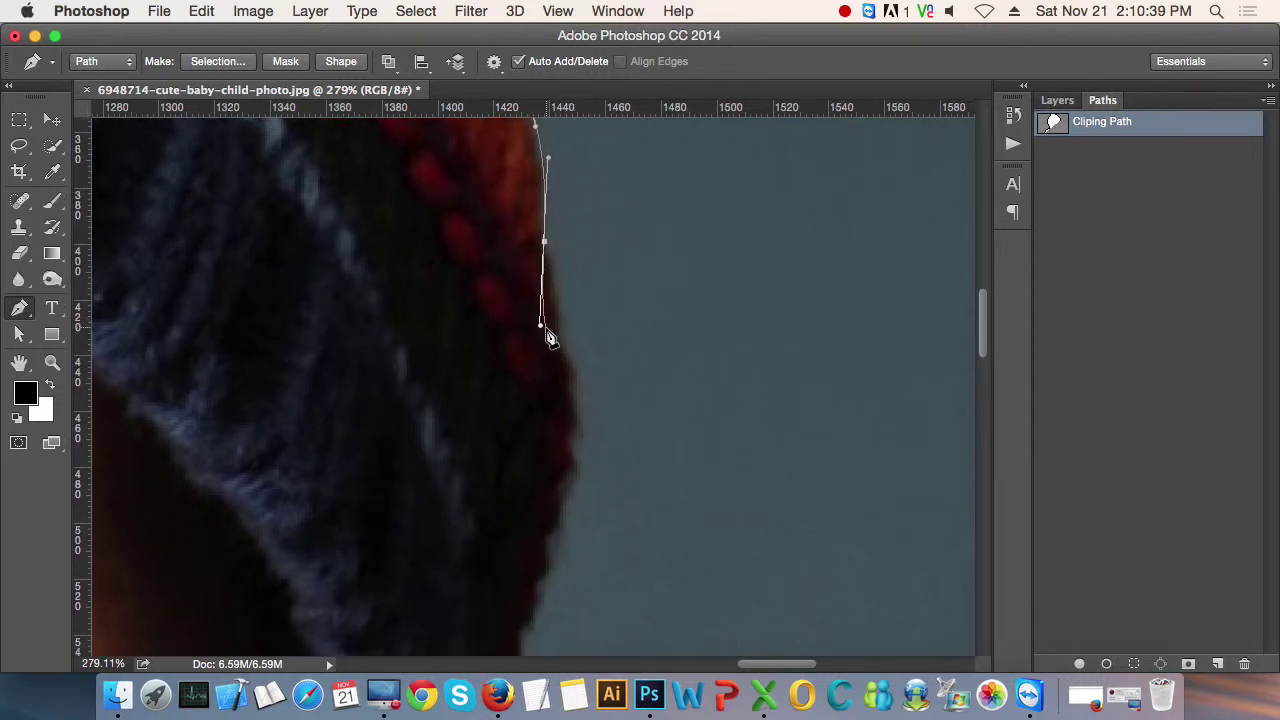
pyautogui.moveTo(541, 325); pyautogui.dragTo(548, 259)
pyautogui.click(551, 385)
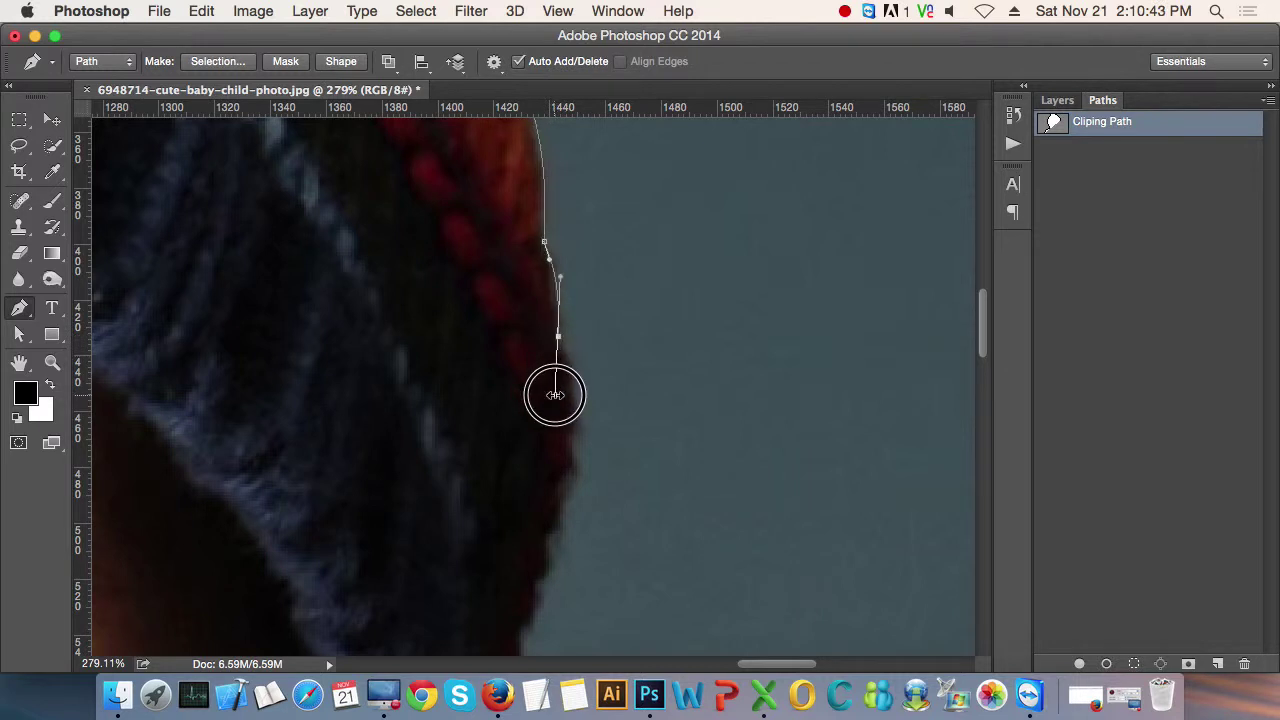
pyautogui.scroll(-5, 580, 290)
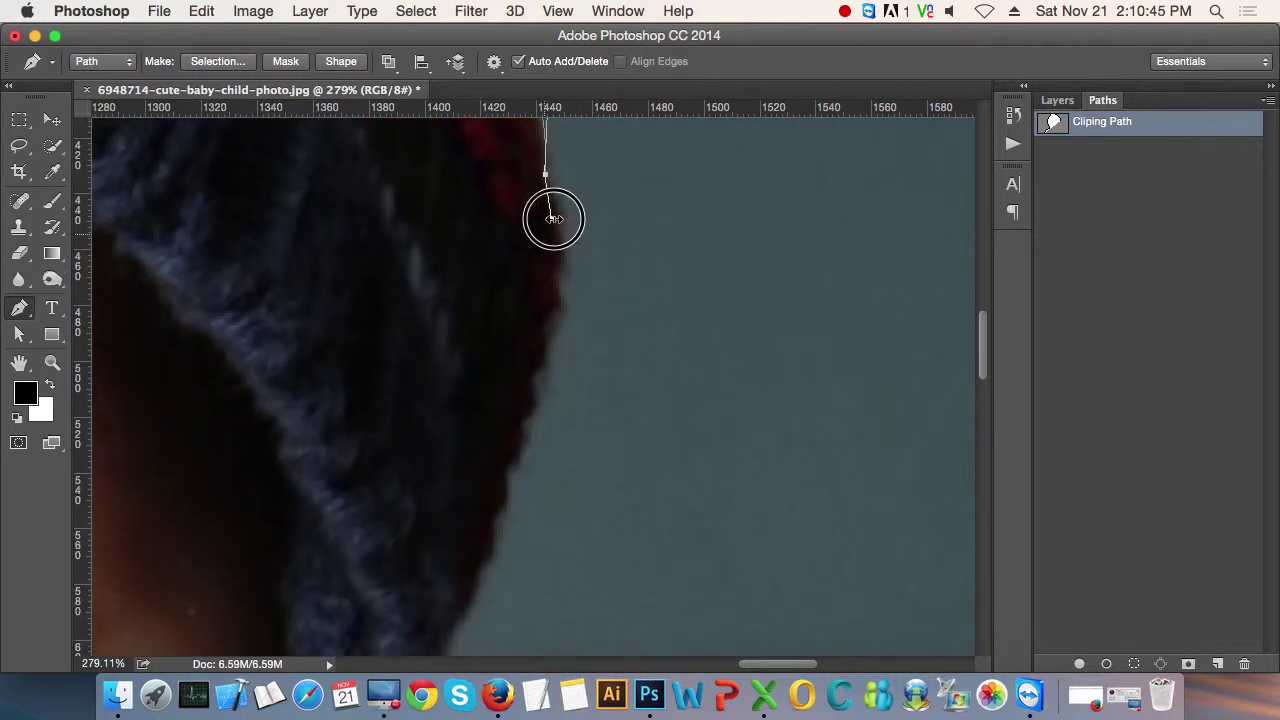
# - Add a brim-edge anchor, convert it to a corner point, and remove its outgoing handle
pyautogui.scroll(-2, 578, 300)
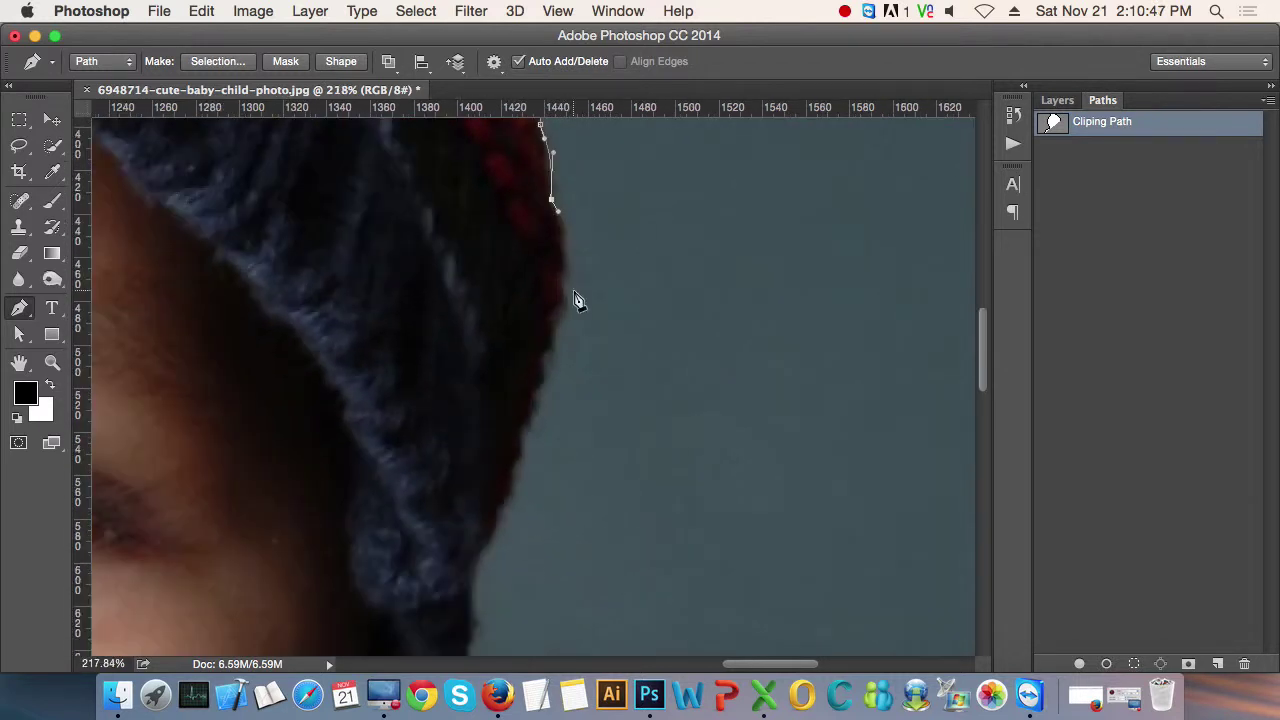
pyautogui.scroll(-2, 578, 300)
pyautogui.scroll(-1, 577, 297)
pyautogui.scroll(5, 577, 297)
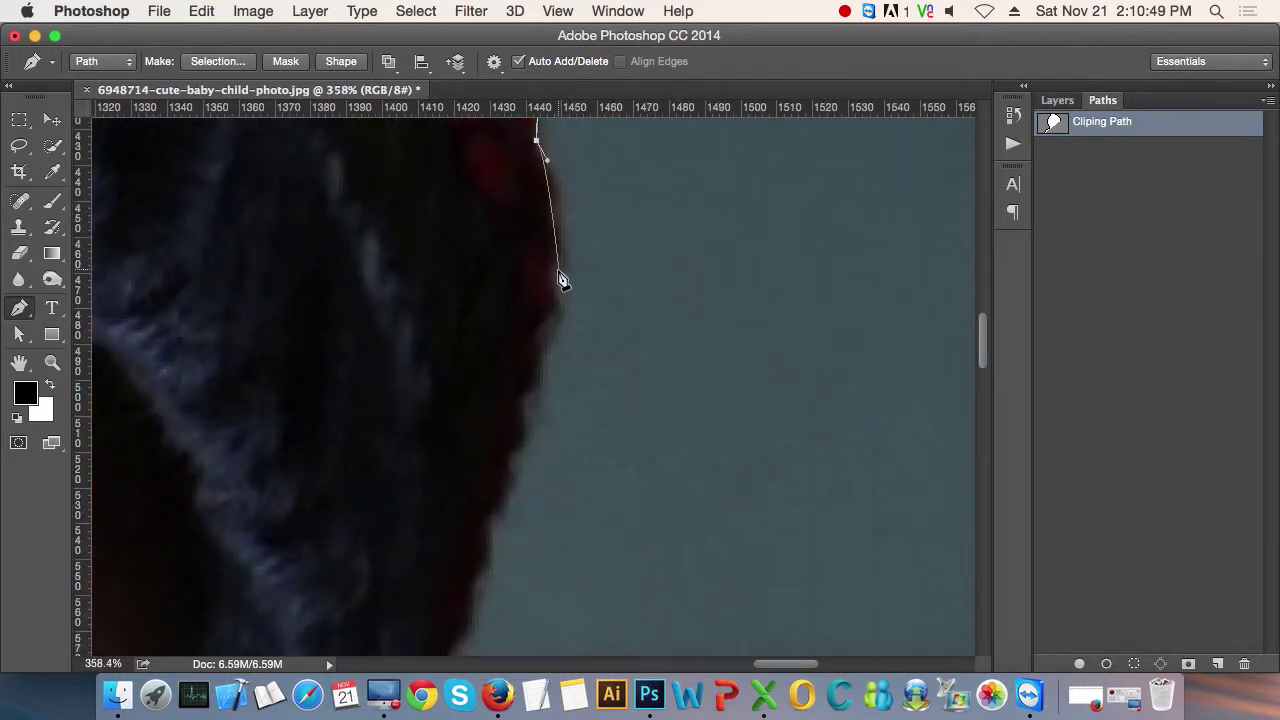
pyautogui.moveTo(558, 269); pyautogui.dragTo(543, 322)
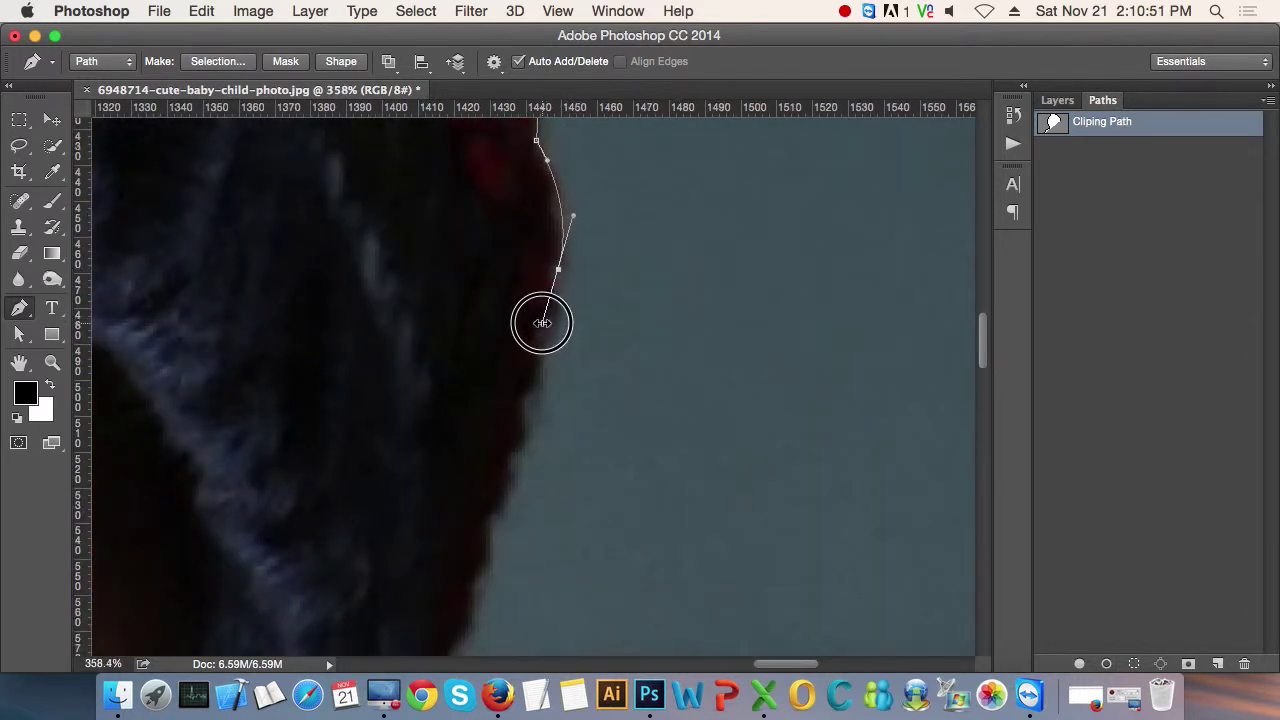
pyautogui.keyDown('alt'); pyautogui.click(557, 274); pyautogui.keyUp('alt')
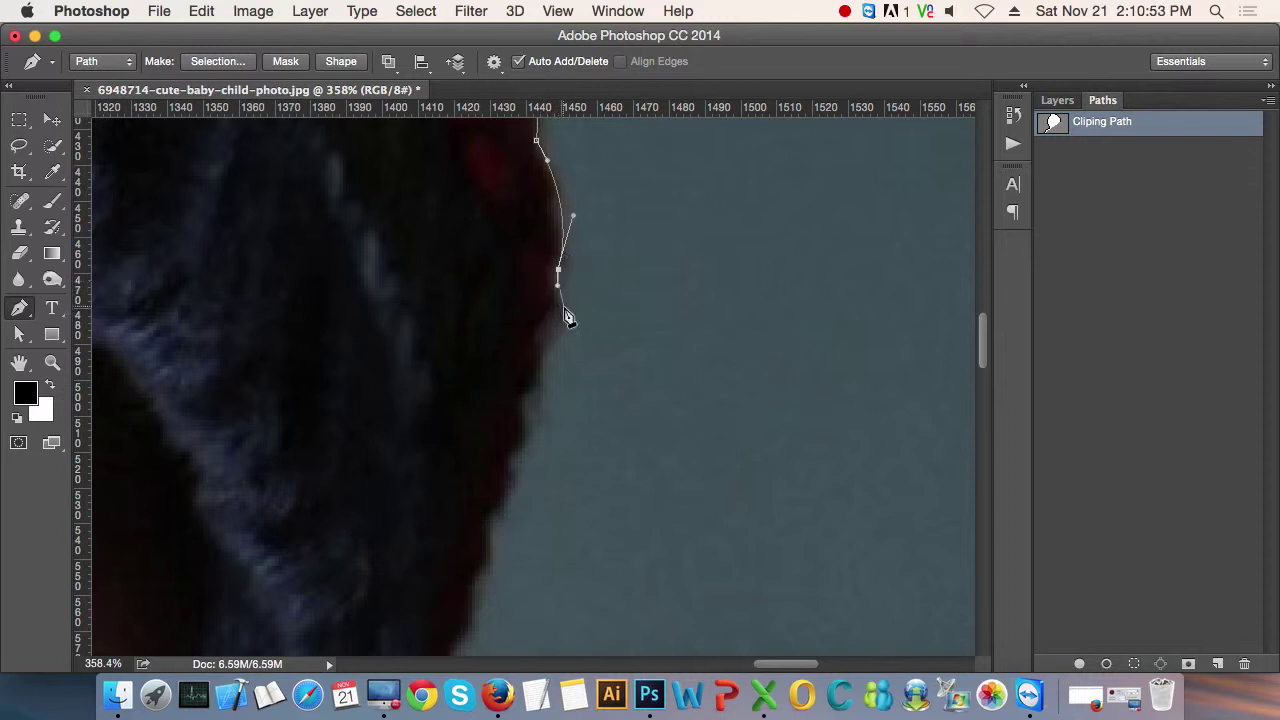
pyautogui.moveTo(564, 307); pyautogui.dragTo(571, 318)
pyautogui.hotkey('ctrl', 'z')
pyautogui.scroll(1, 560, 291)
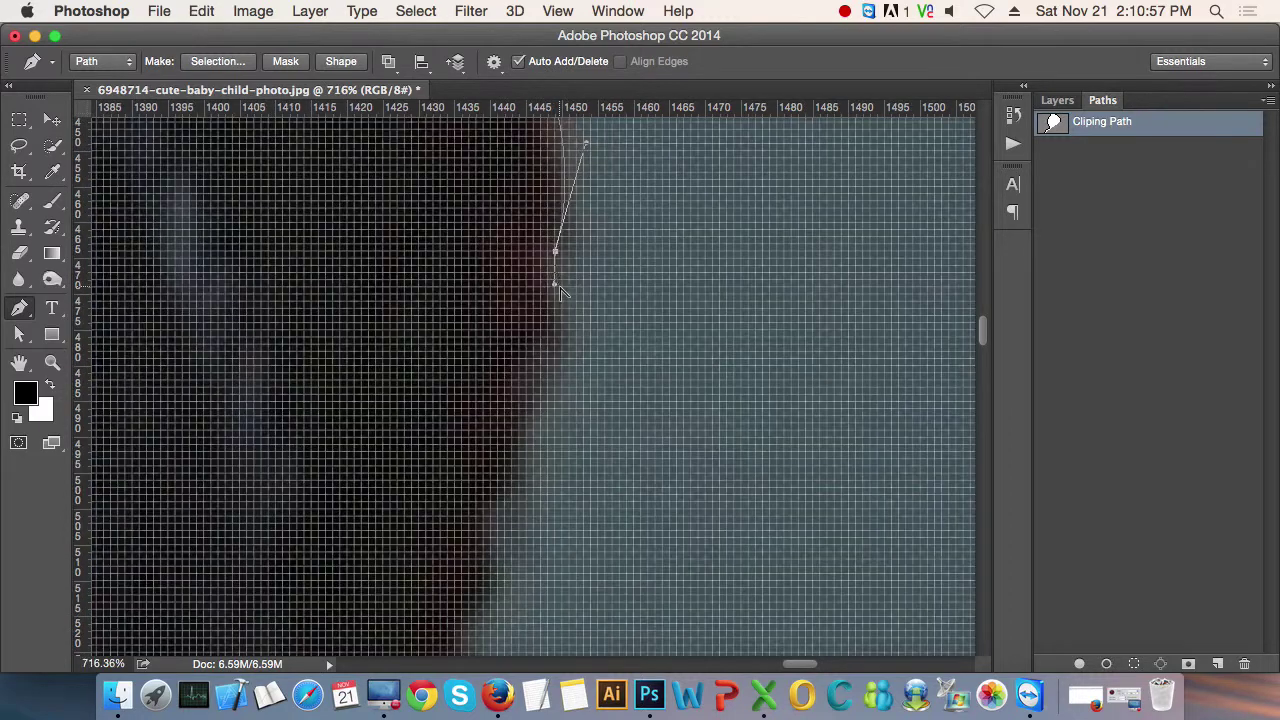
pyautogui.scroll(-1, 561, 294)
pyautogui.scroll(-2, 561, 294)
pyautogui.scroll(-1, 561, 294)
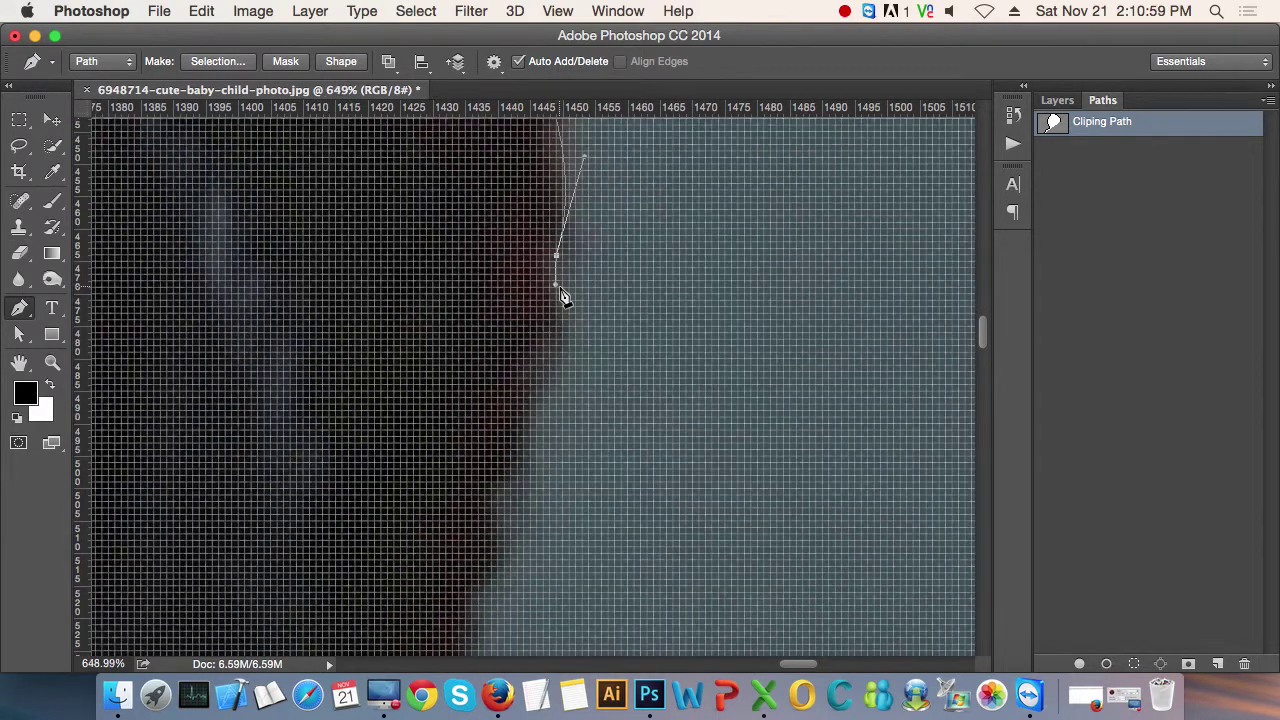
pyautogui.scroll(-1, 561, 294)
pyautogui.click(558, 272)
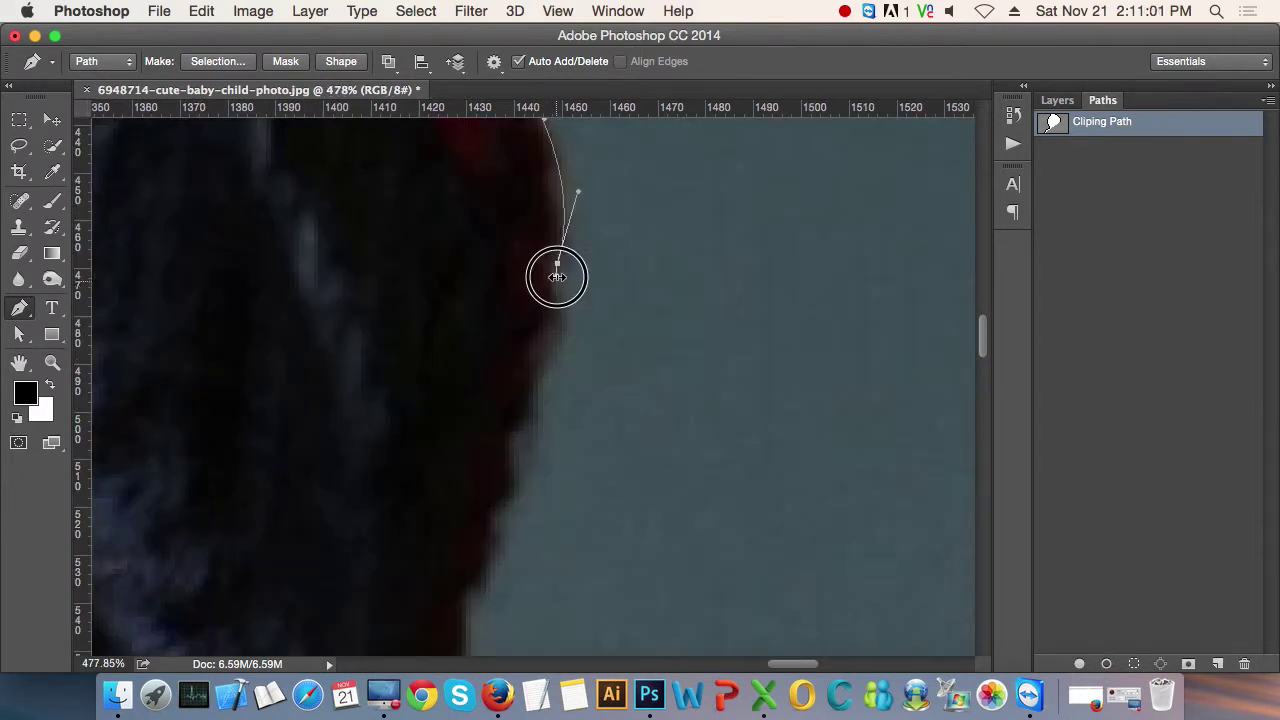
# - Add curved and corner anchors down the brim, dropping their outgoing handles
pyautogui.moveTo(557, 295); pyautogui.dragTo(563, 313)
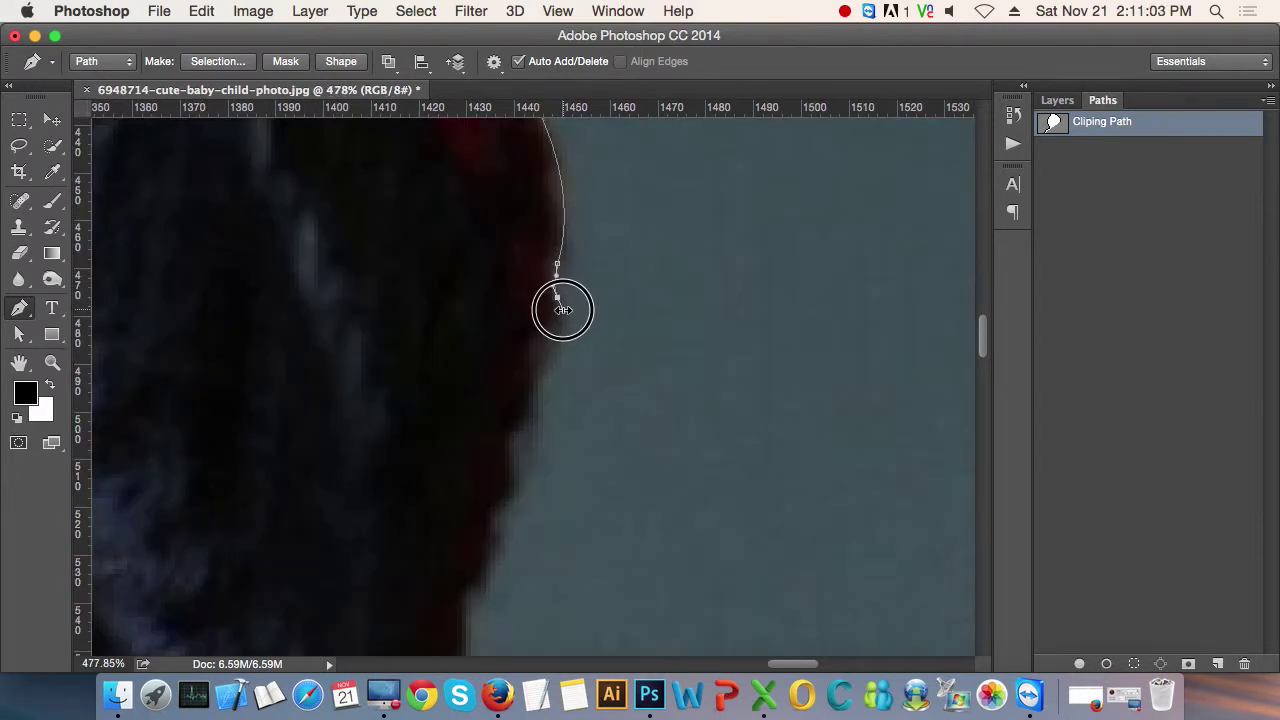
pyautogui.click(552, 278)
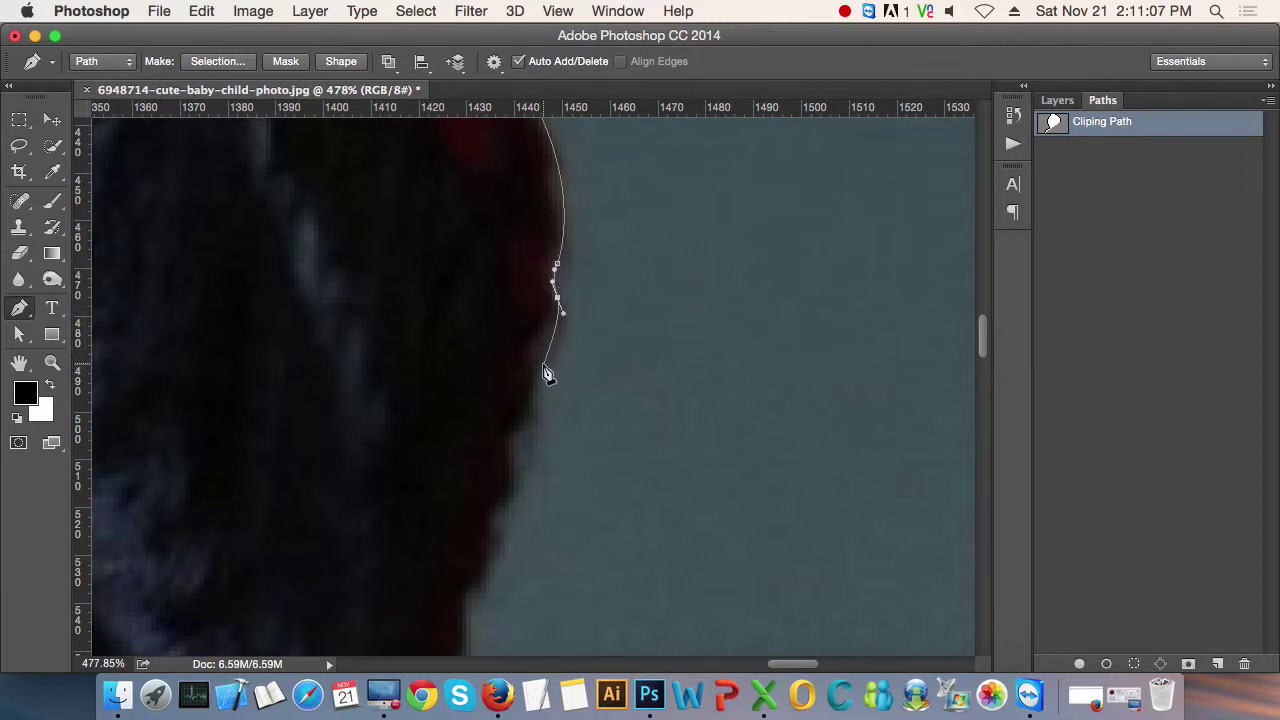
pyautogui.moveTo(549, 360); pyautogui.dragTo(538, 376)
pyautogui.scroll(-4, 560, 340)
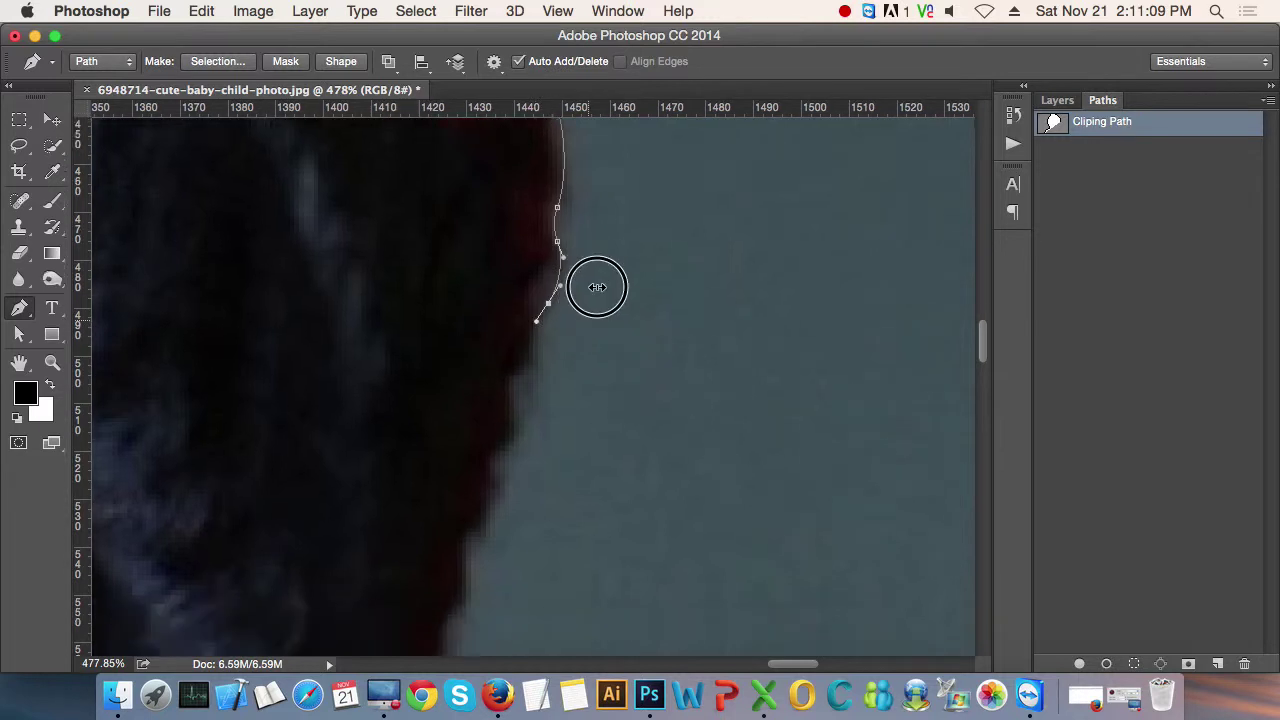
pyautogui.click(550, 281)
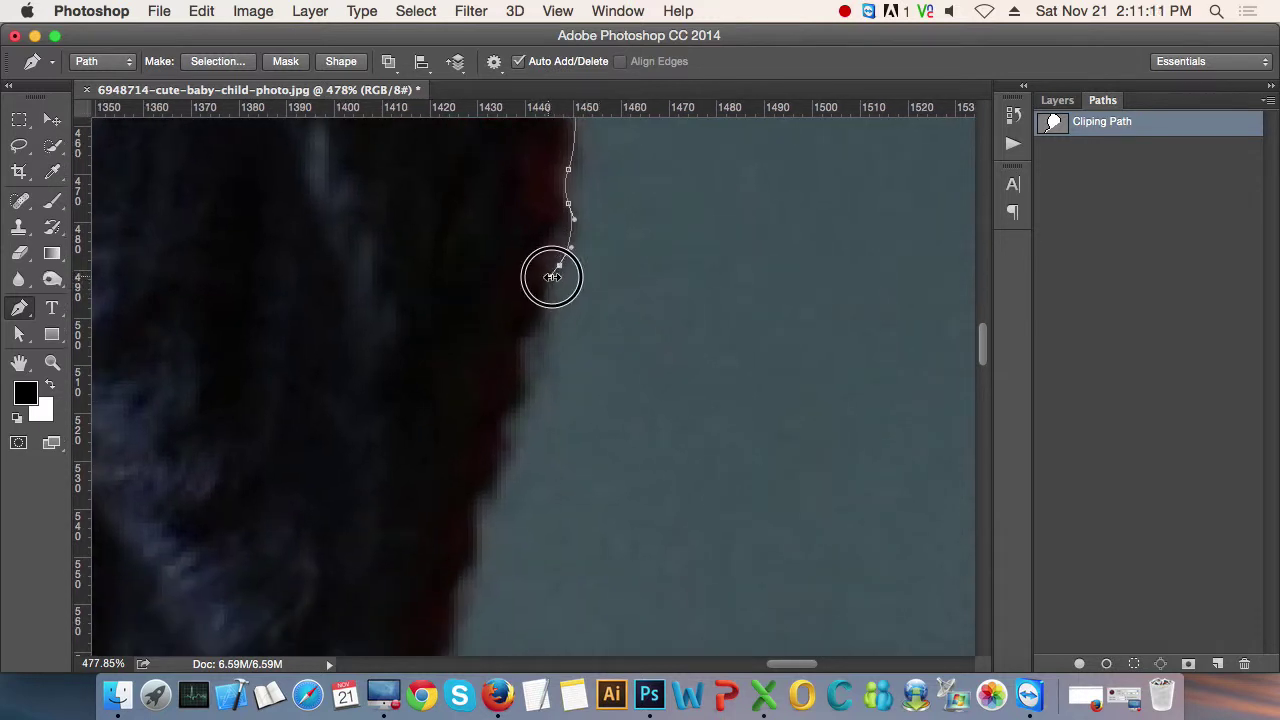
pyautogui.click(552, 318)
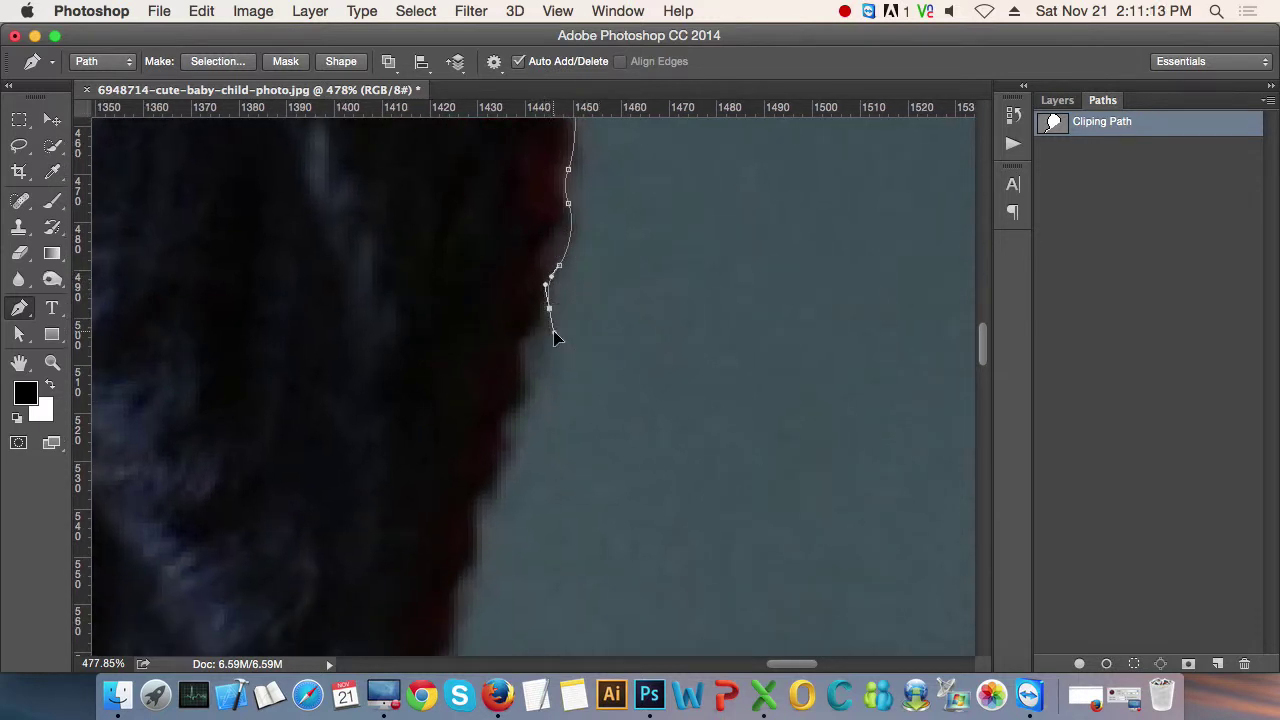
pyautogui.scroll(-3, 552, 325)
pyautogui.click(590, 267)
# - Adjust the end handle and add another curved anchor along the dark brim edge
pyautogui.moveTo(578, 264)
pyautogui.mouseDown()
pyautogui.moveTo(563, 291)
pyautogui.moveTo(545, 278)
pyautogui.mouseUp()
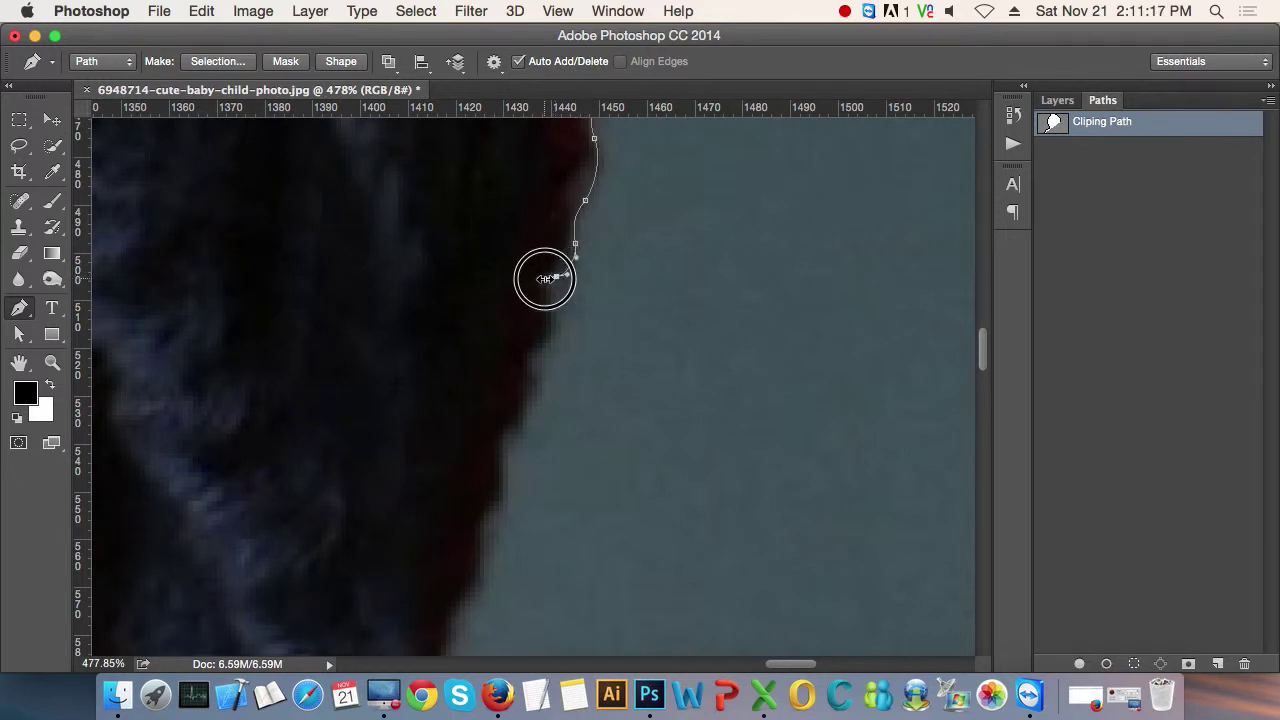
pyautogui.scroll(-2, 560, 260)
pyautogui.moveTo(566, 231); pyautogui.dragTo(581, 270)
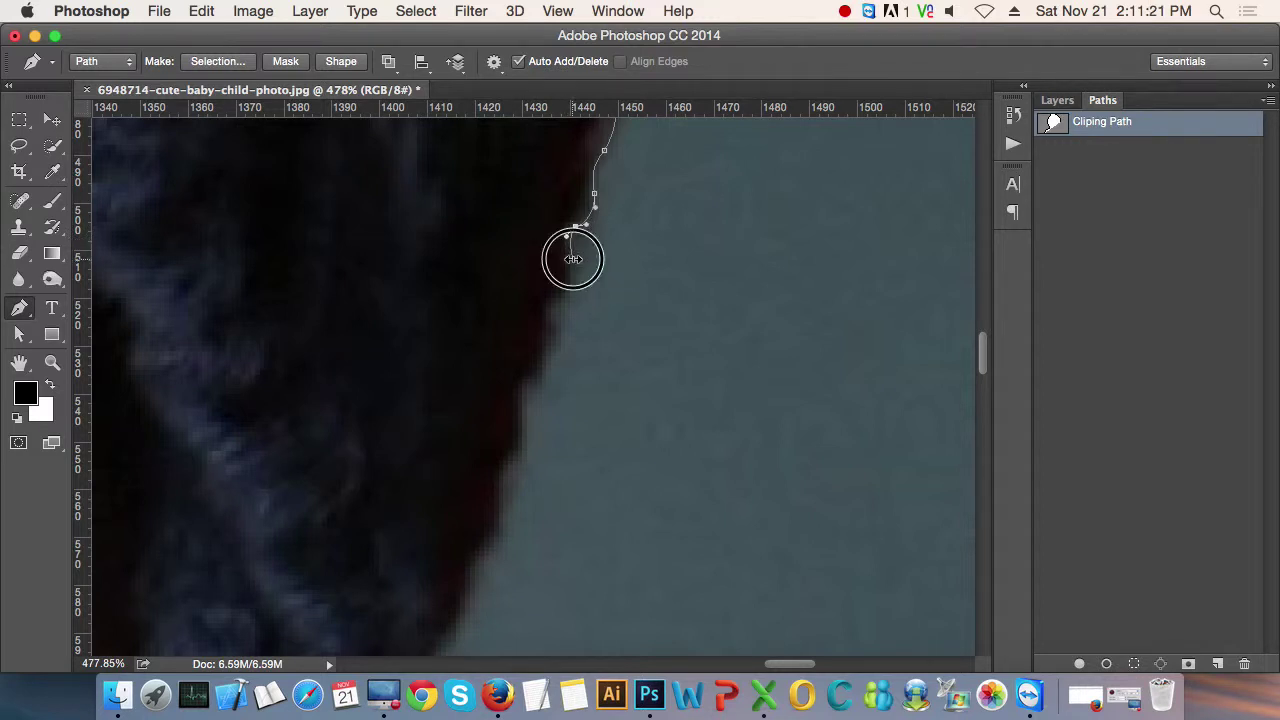
pyautogui.scroll(-3, 603, 230)
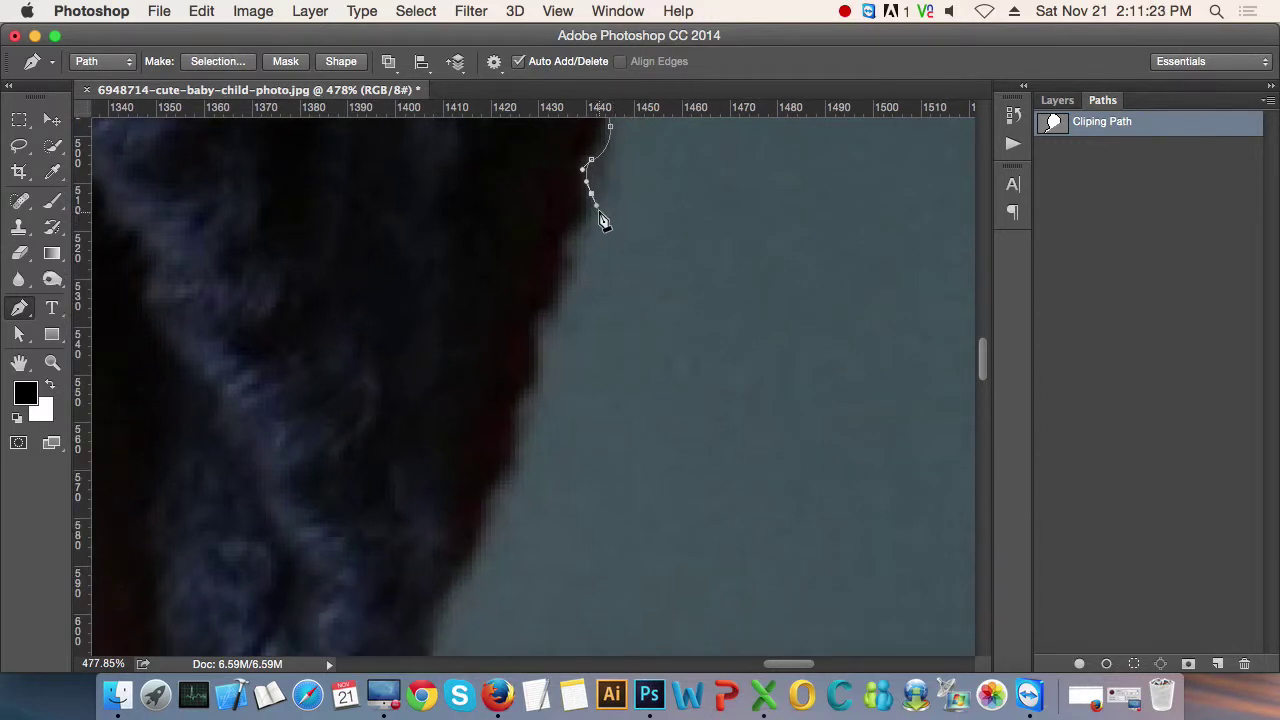
pyautogui.moveTo(598, 212); pyautogui.dragTo(545, 242)
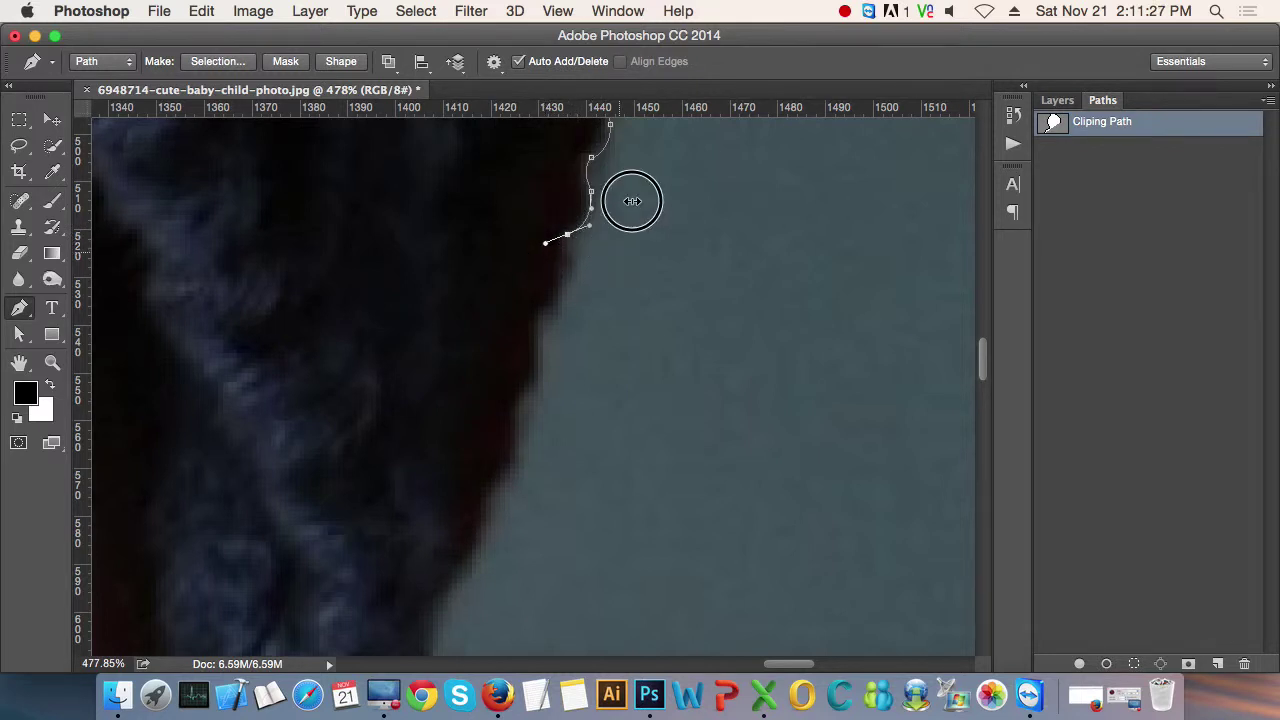
pyautogui.scroll(-5, 632, 201)
pyautogui.hscroll(-2, 632, 201)
pyautogui.moveTo(644, 194); pyautogui.dragTo(620, 277)
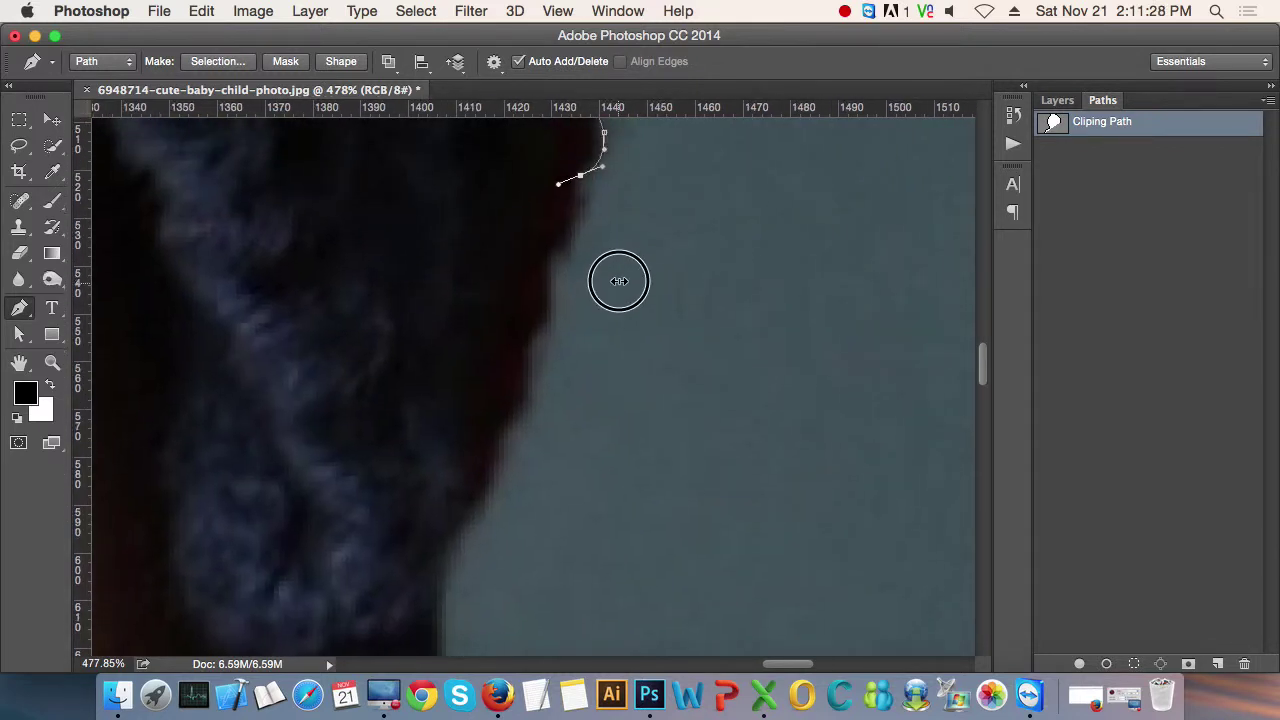
# - Make the last anchor a corner, then add curved anchors down the hat's right edge
pyautogui.keyDown('alt'); pyautogui.click(580, 177); pyautogui.keyUp('alt')
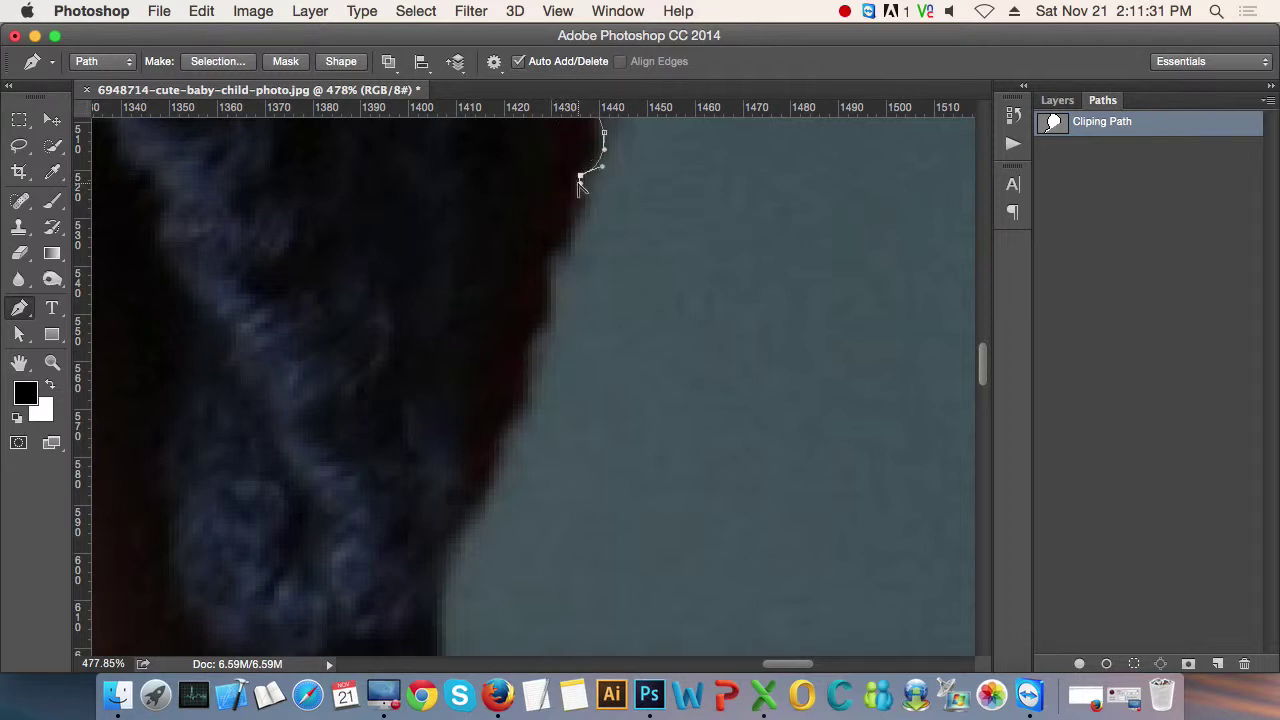
pyautogui.moveTo(584, 205)
pyautogui.mouseDown()
pyautogui.moveTo(595, 218)
pyautogui.moveTo(634, 182)
pyautogui.moveTo(610, 178)
pyautogui.moveTo(570, 223)
pyautogui.mouseUp()
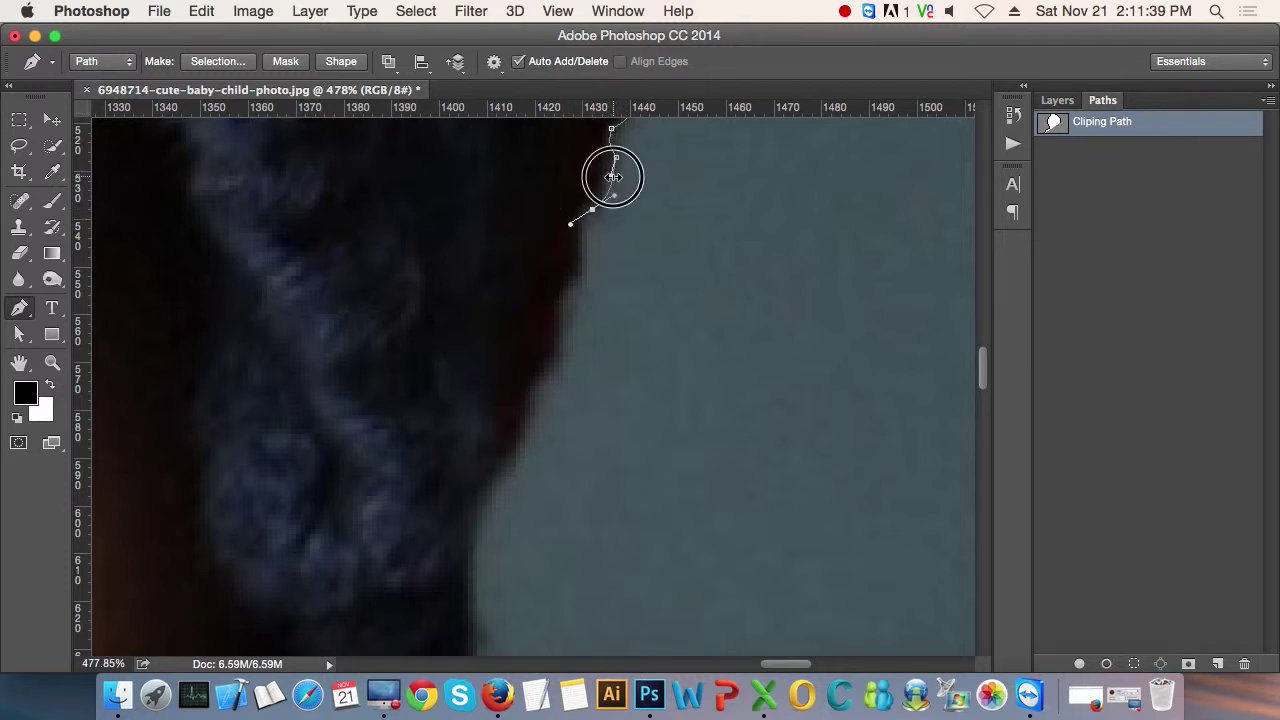
pyautogui.scroll(-2, 630, 225)
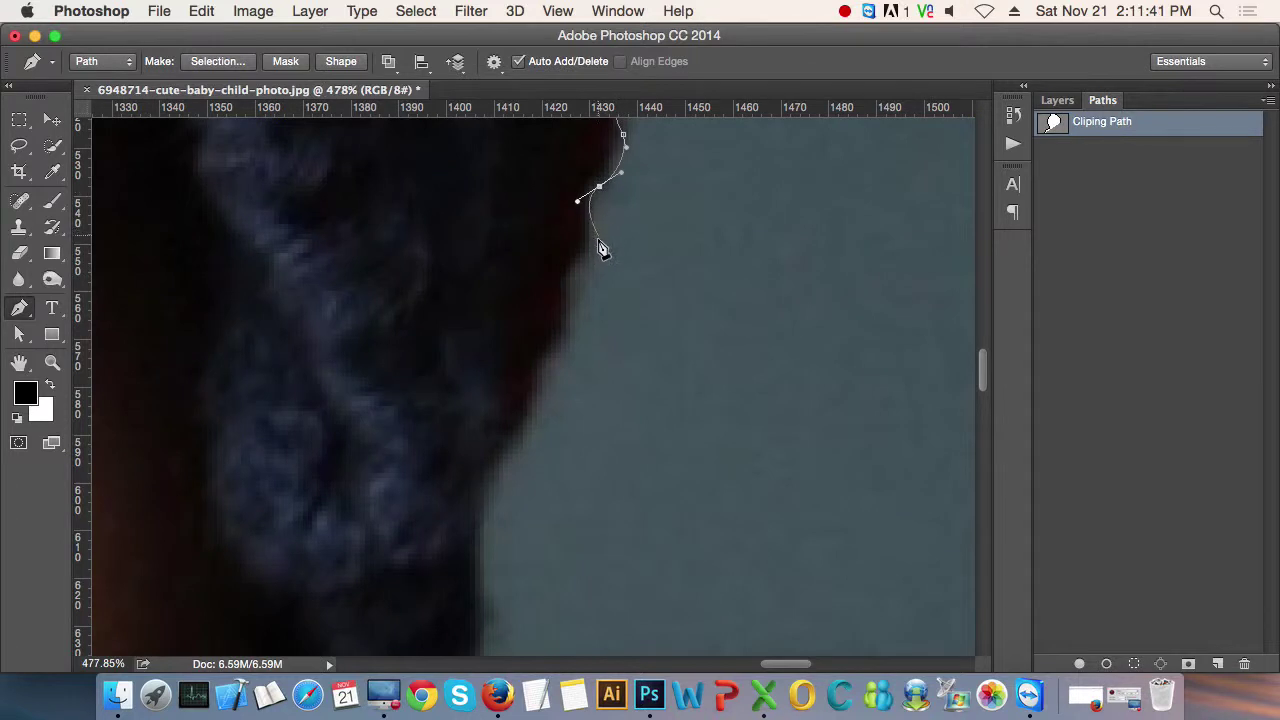
pyautogui.scroll(-3, 615, 235)
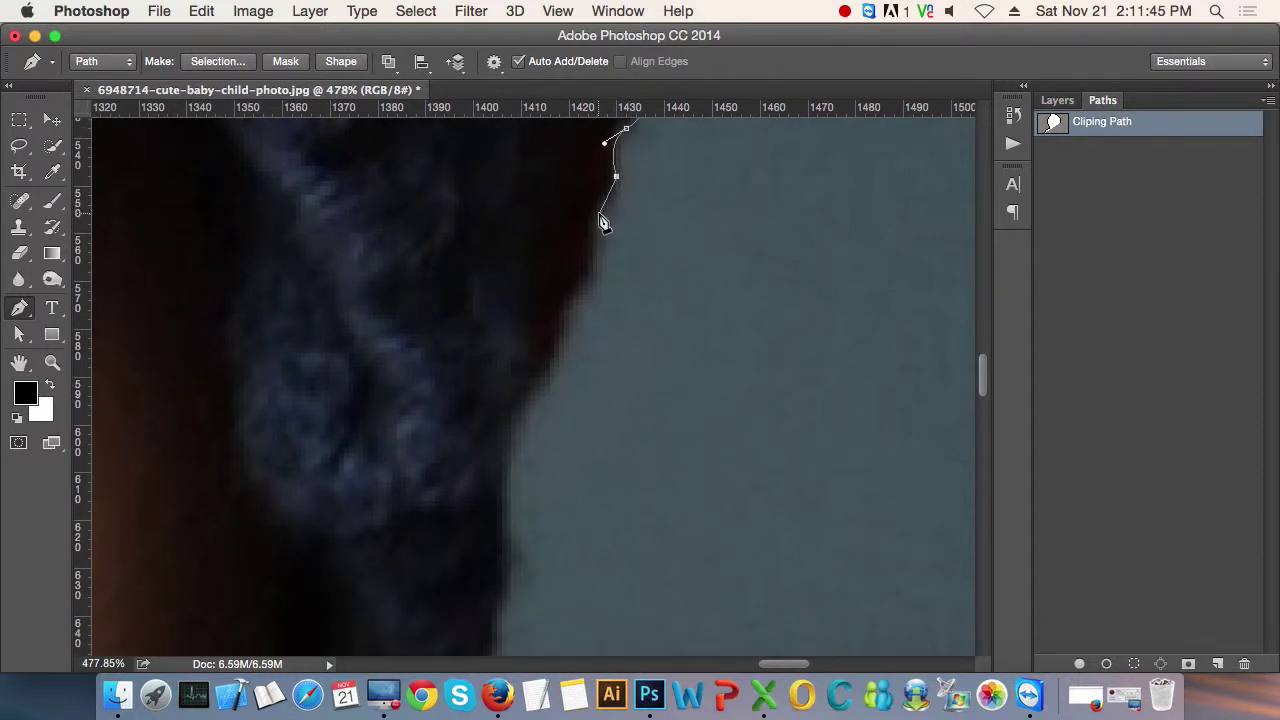
pyautogui.moveTo(598, 218); pyautogui.dragTo(572, 228)
pyautogui.scroll(-2, 637, 197)
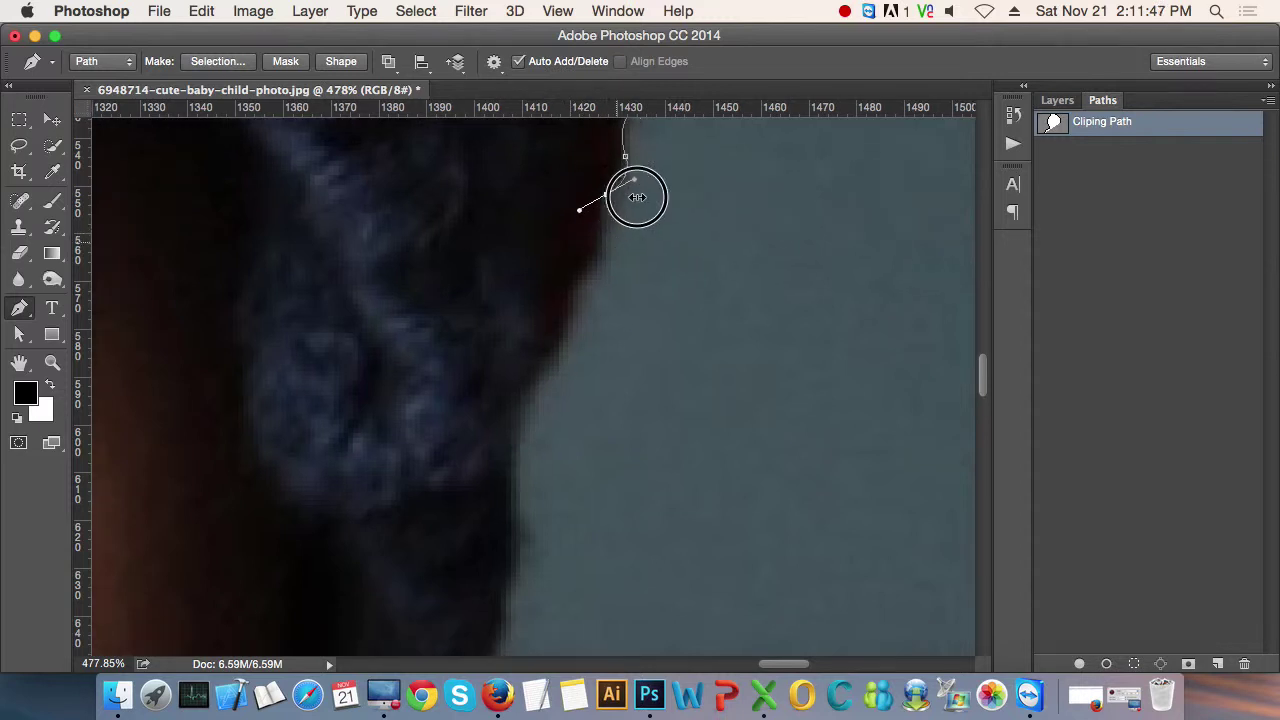
pyautogui.scroll(-2, 630, 195)
pyautogui.moveTo(596, 179); pyautogui.dragTo(617, 176)
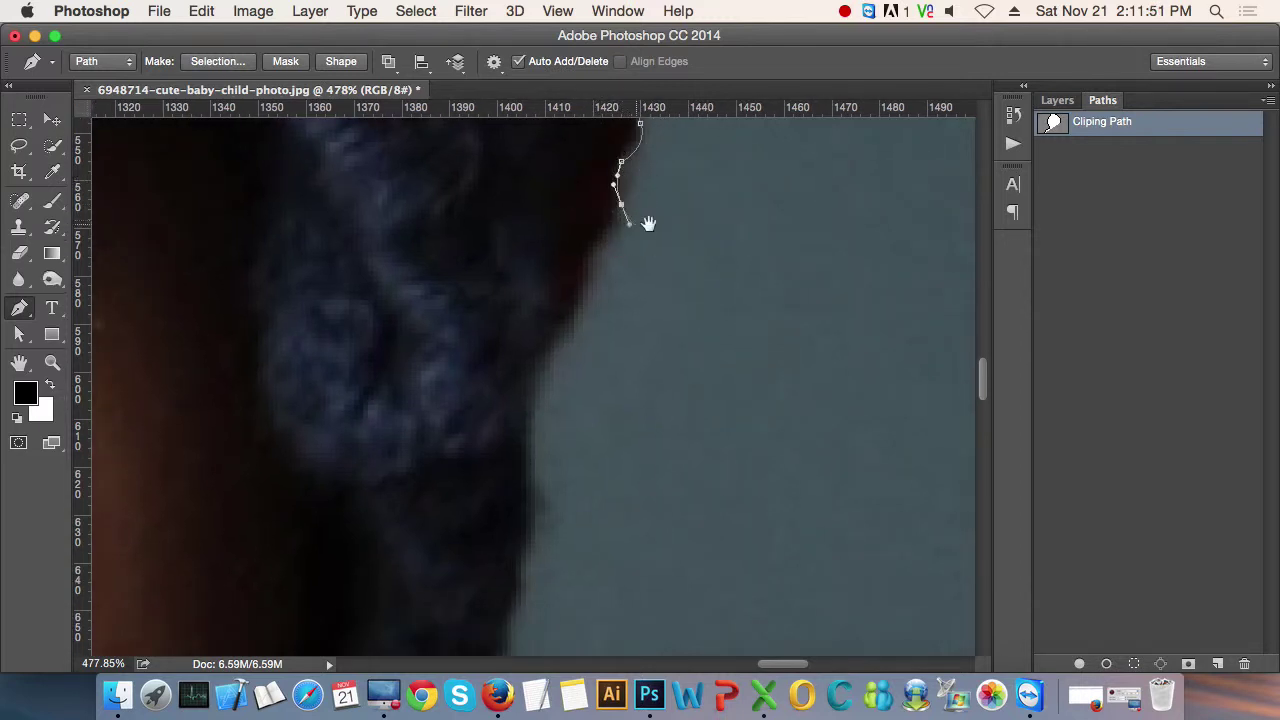
# - Continue the path with smooth anchors further down the hat, adjusting curves to hug it
pyautogui.moveTo(648, 223)
pyautogui.mouseDown()
pyautogui.moveTo(670, 180)
pyautogui.moveTo(629, 180)
pyautogui.moveTo(566, 230)
pyautogui.moveTo(640, 197)
pyautogui.mouseUp()
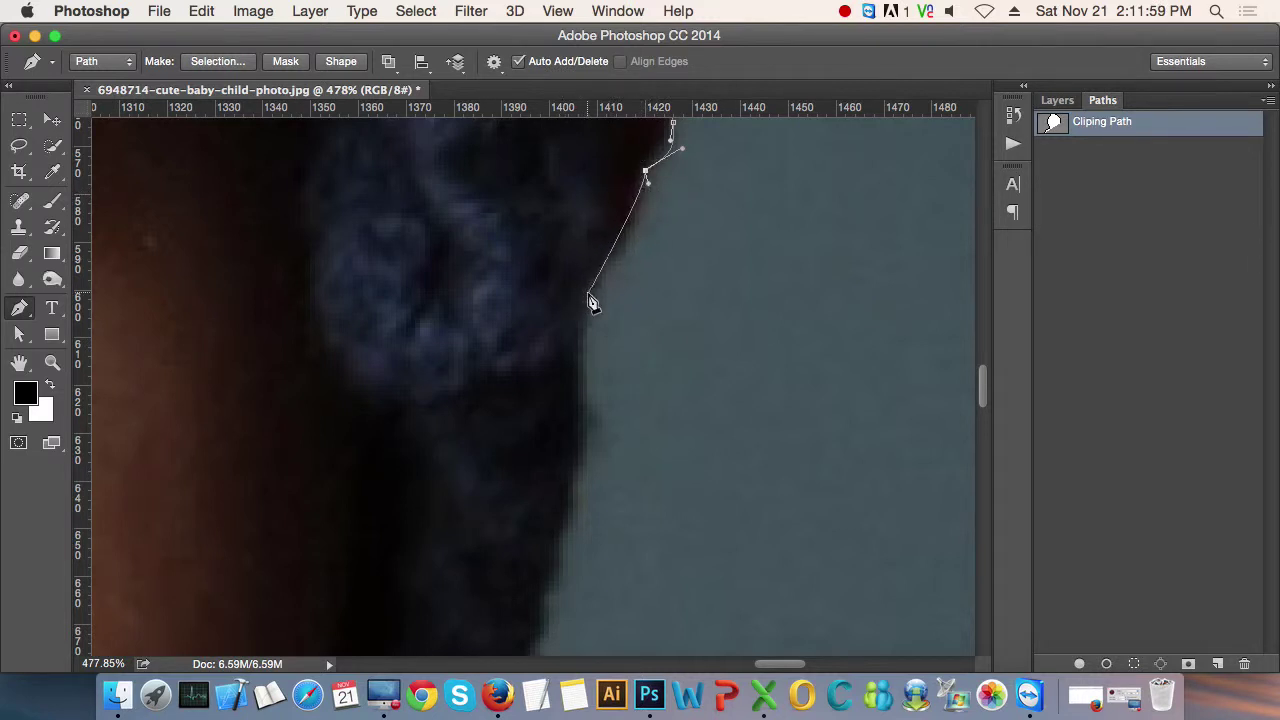
pyautogui.moveTo(587, 290); pyautogui.dragTo(554, 328)
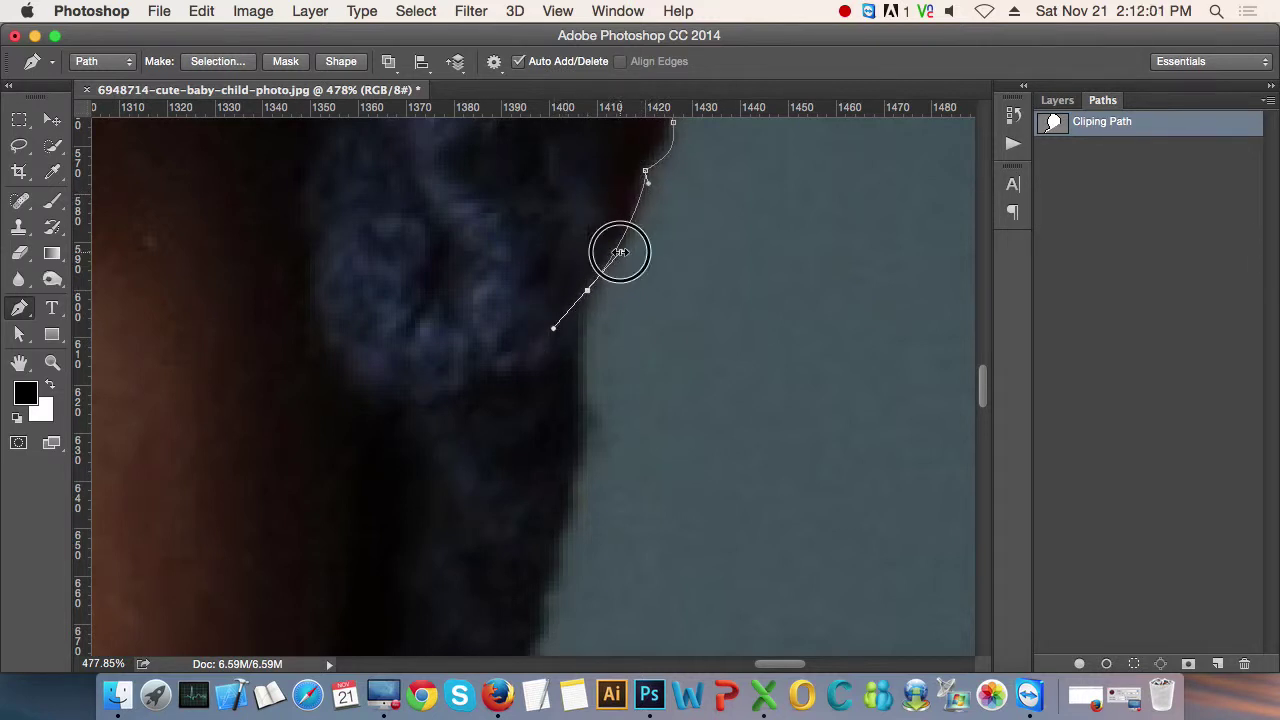
pyautogui.moveTo(578, 319)
pyautogui.mouseDown()
pyautogui.moveTo(599, 250)
pyautogui.moveTo(614, 318)
pyautogui.mouseUp()
pyautogui.scroll(-5, 612, 305)
pyautogui.scroll(-1, 610, 290)
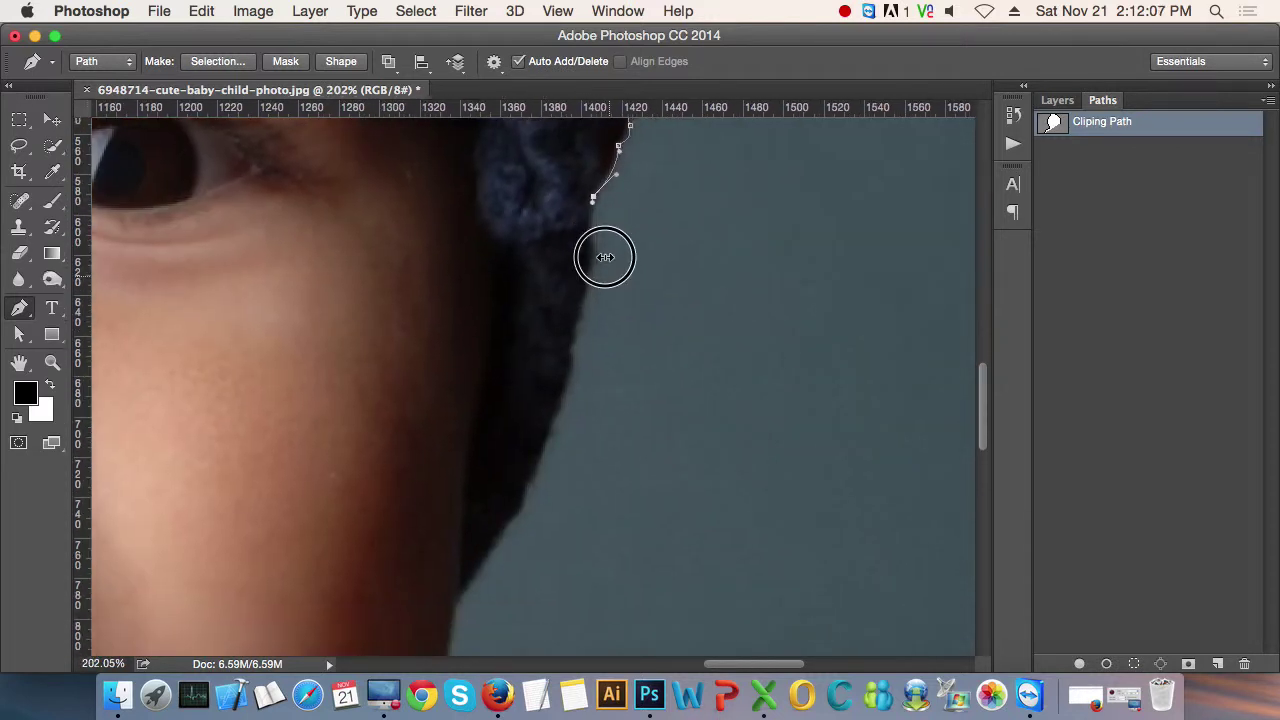
pyautogui.scroll(5, 634, 262)
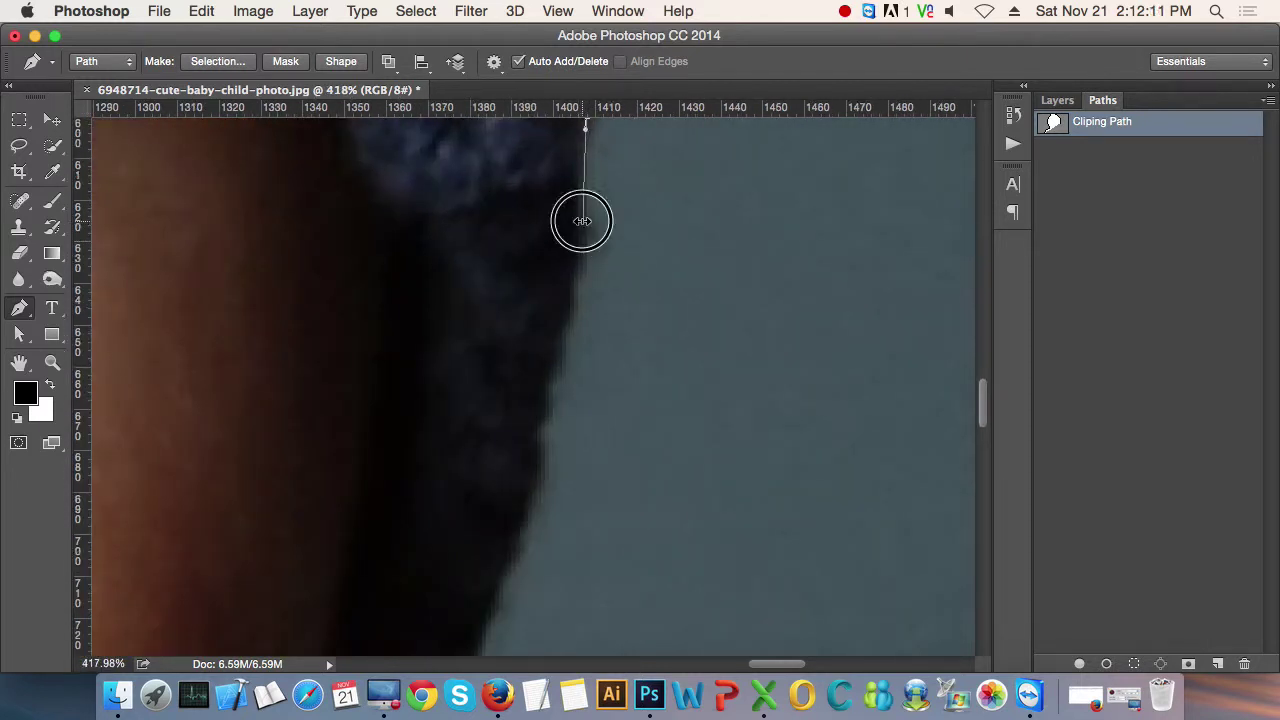
pyautogui.moveTo(581, 215); pyautogui.dragTo(587, 260)
pyautogui.scroll(-1, 608, 248)
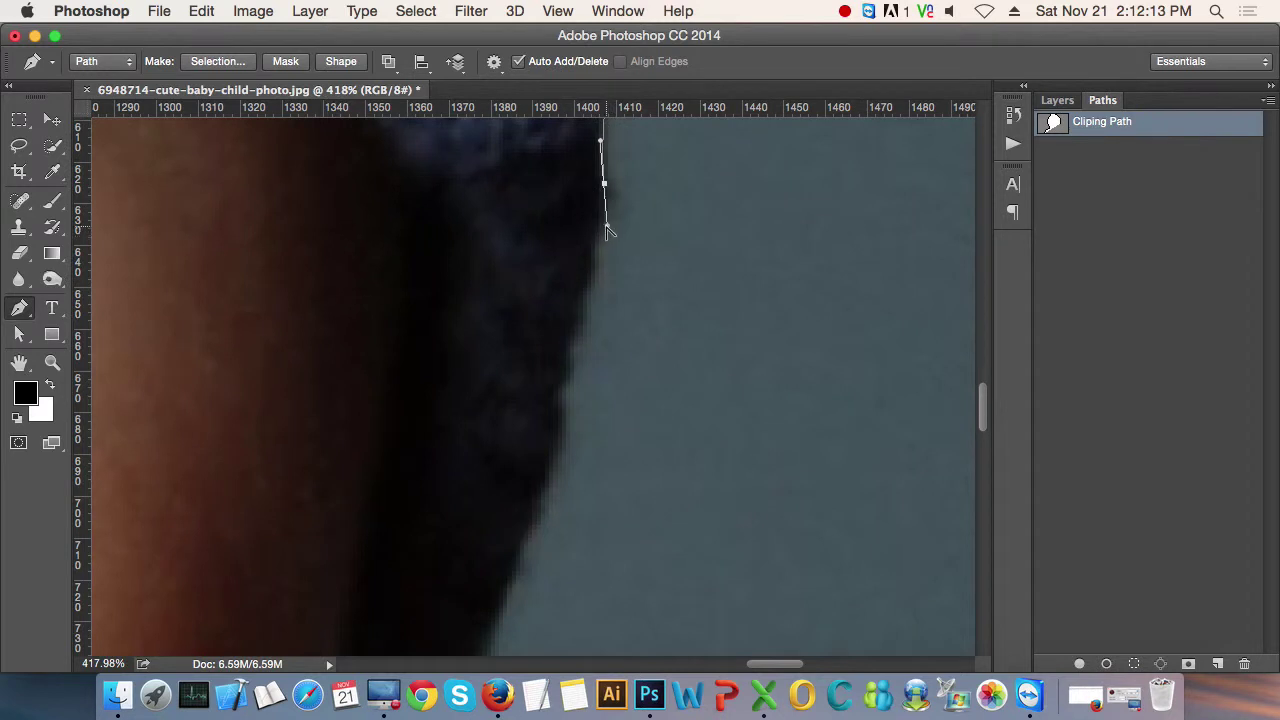
pyautogui.moveTo(612, 285)
pyautogui.mouseDown()
pyautogui.moveTo(617, 245)
pyautogui.moveTo(591, 232)
pyautogui.mouseUp()
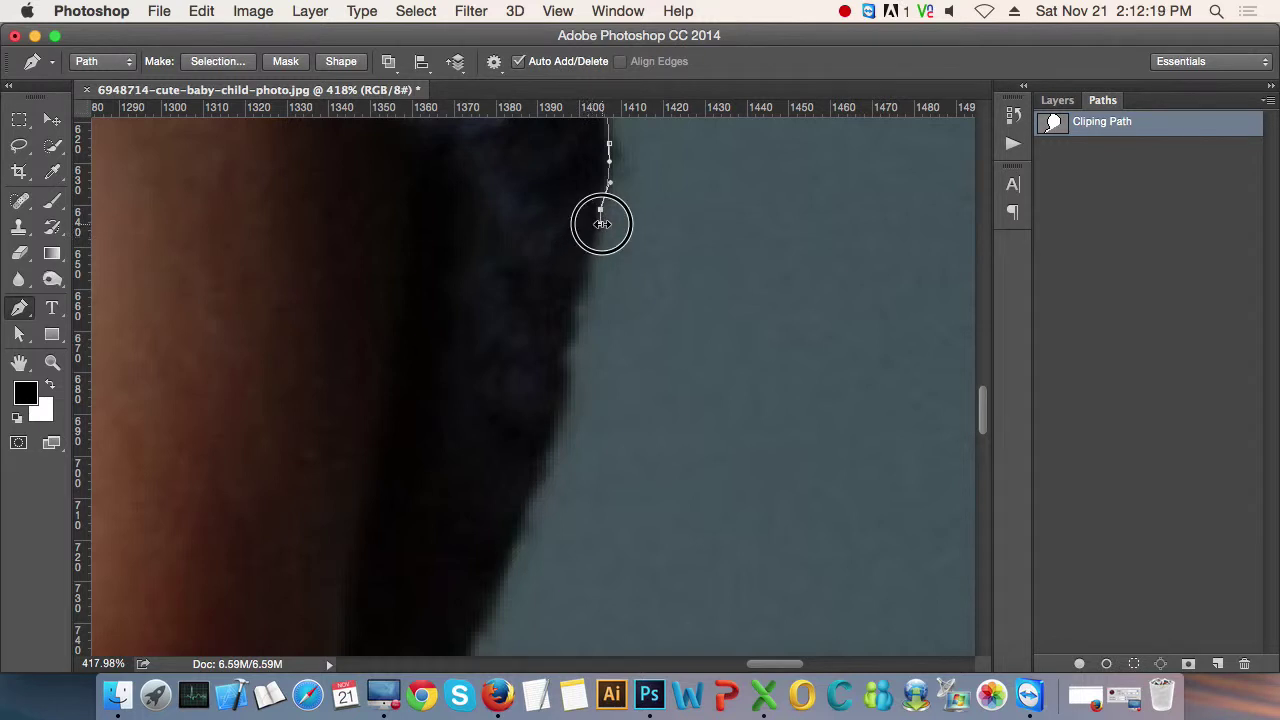
pyautogui.moveTo(588, 257)
pyautogui.mouseDown()
pyautogui.moveTo(578, 272)
pyautogui.moveTo(623, 249)
pyautogui.moveTo(602, 240)
pyautogui.moveTo(570, 280)
pyautogui.moveTo(621, 250)
pyautogui.moveTo(601, 232)
pyautogui.moveTo(666, 237)
pyautogui.mouseUp()
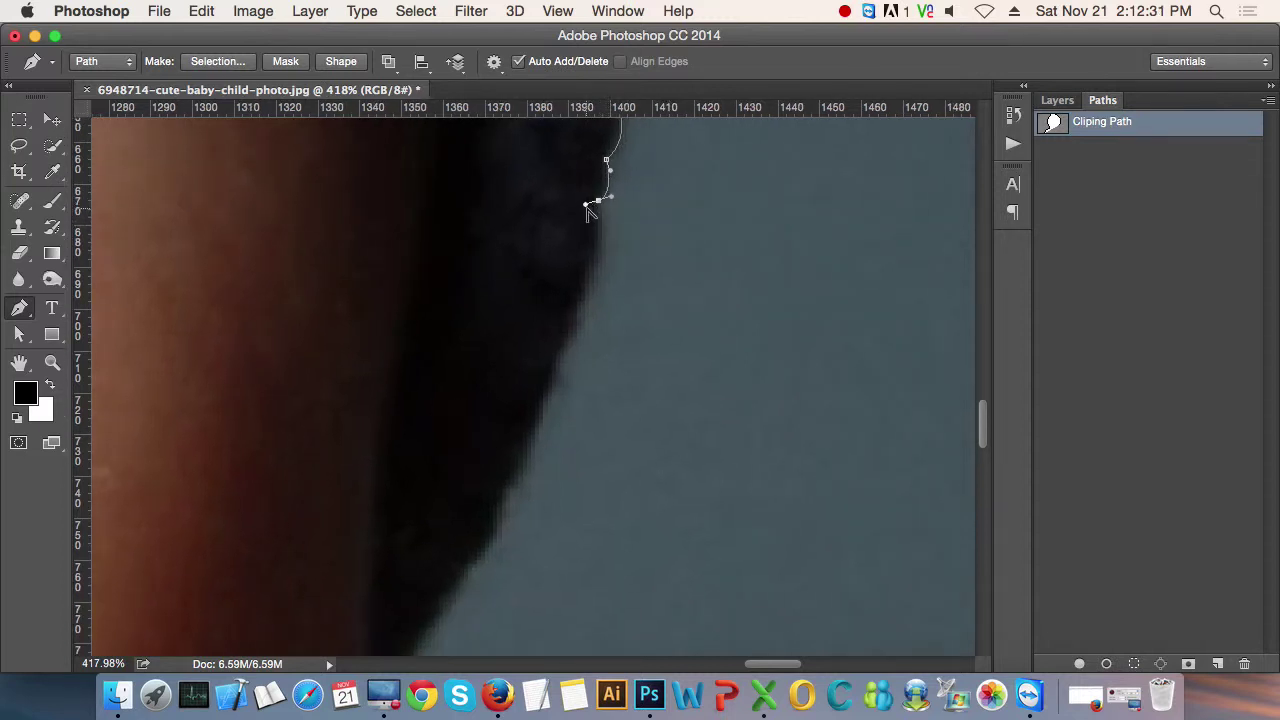
pyautogui.moveTo(588, 210); pyautogui.dragTo(628, 267)
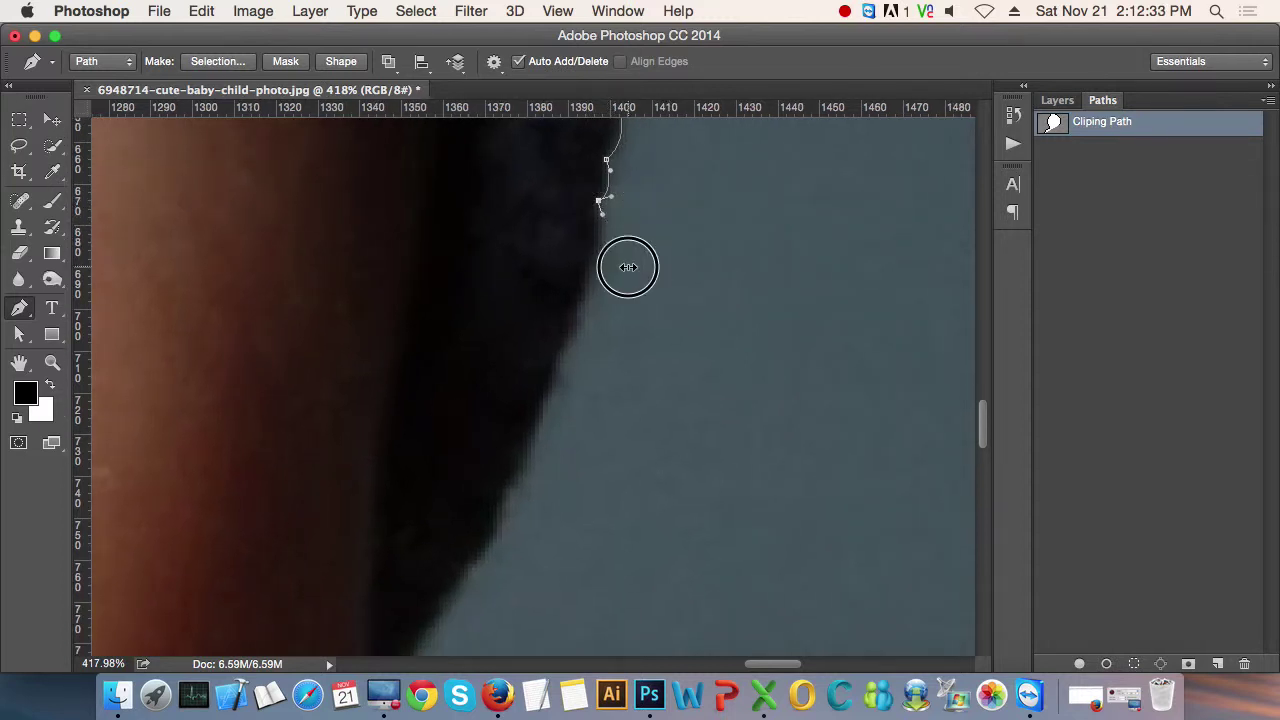
pyautogui.scroll(-5, 640, 270)
pyautogui.scroll(1, 654, 231)
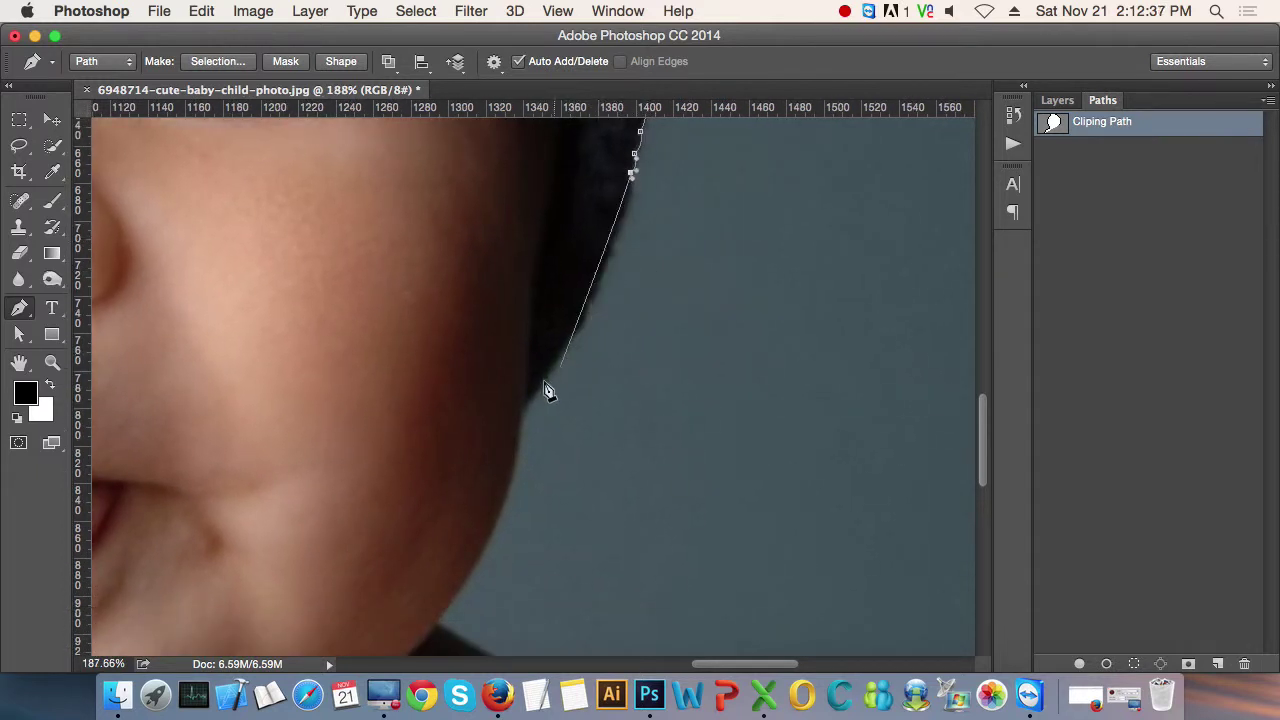
pyautogui.scroll(2, 550, 388)
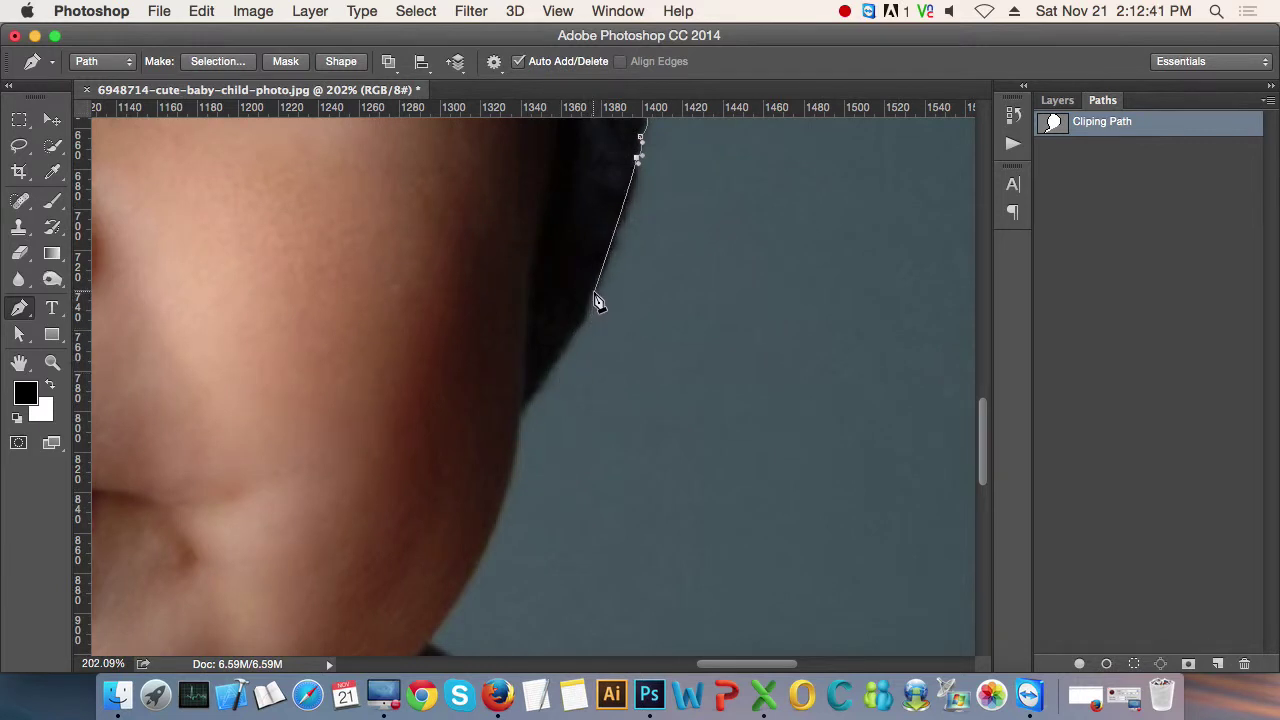
# - Extend the path to the cheek with a sharp turn, then curve anchors along it
pyautogui.moveTo(593, 292); pyautogui.dragTo(560, 342)
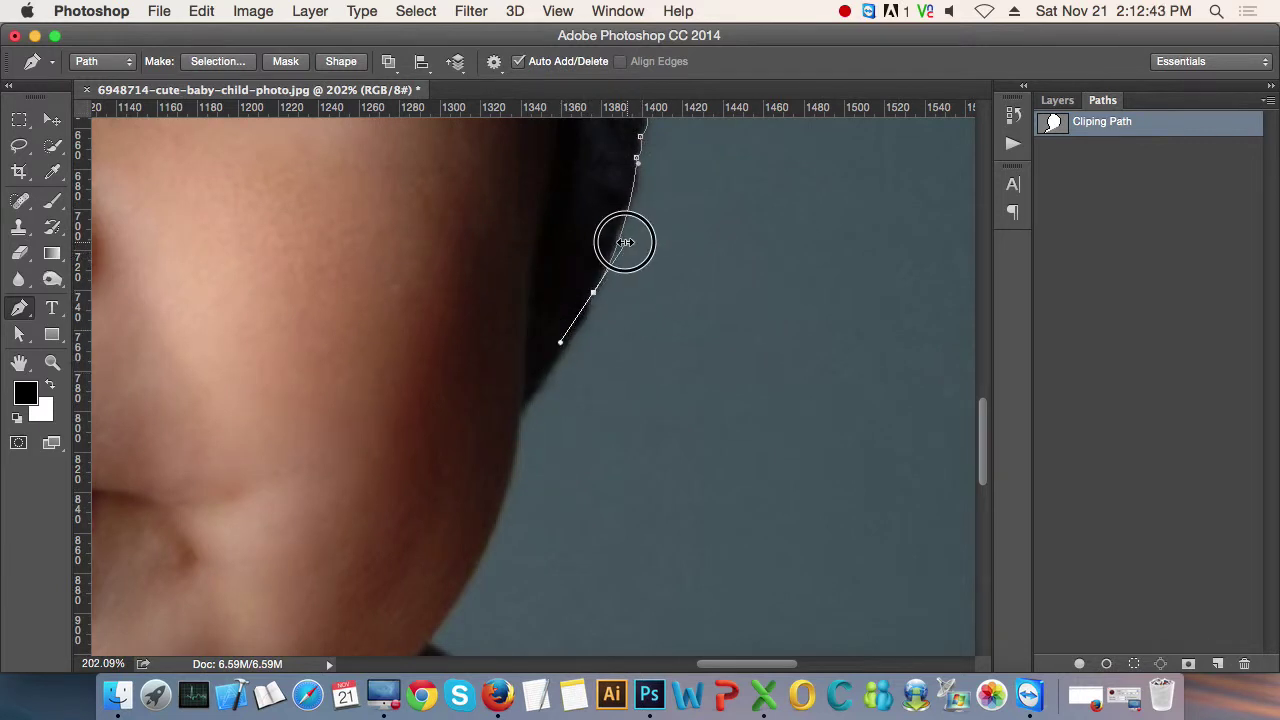
pyautogui.scroll(2, 665, 261)
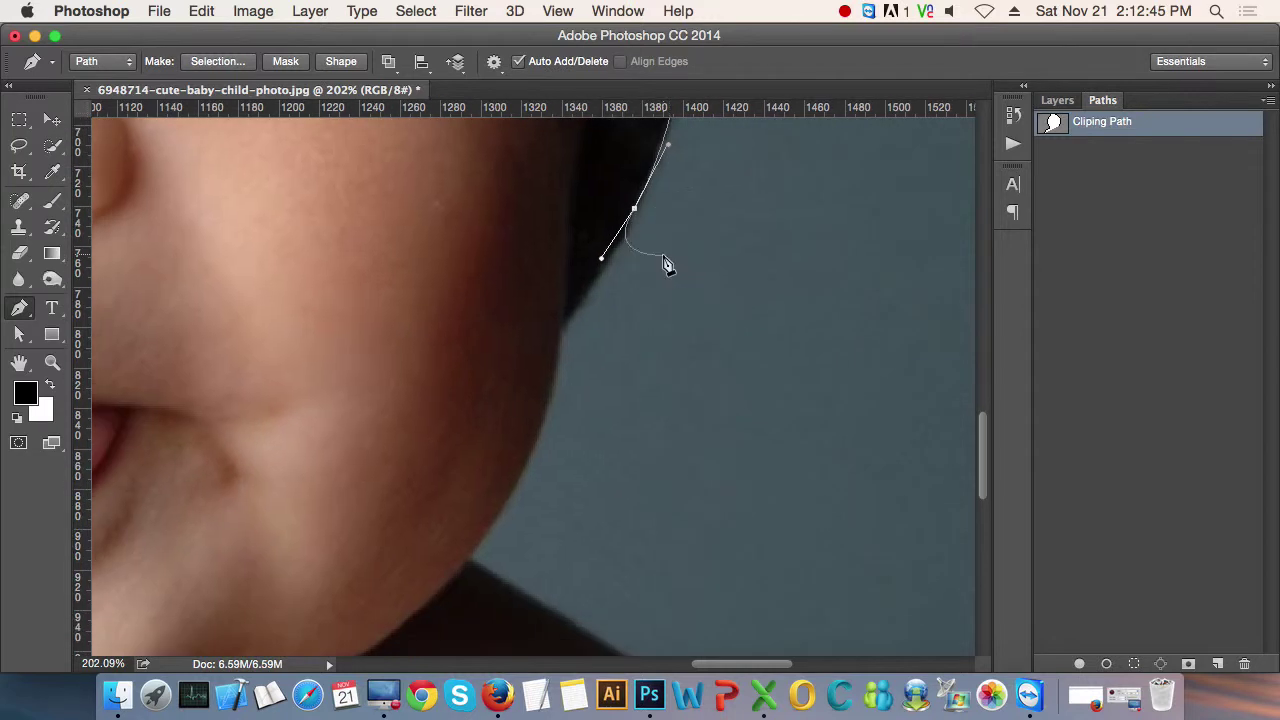
pyautogui.scroll(2, 660, 258)
pyautogui.scroll(1, 650, 270)
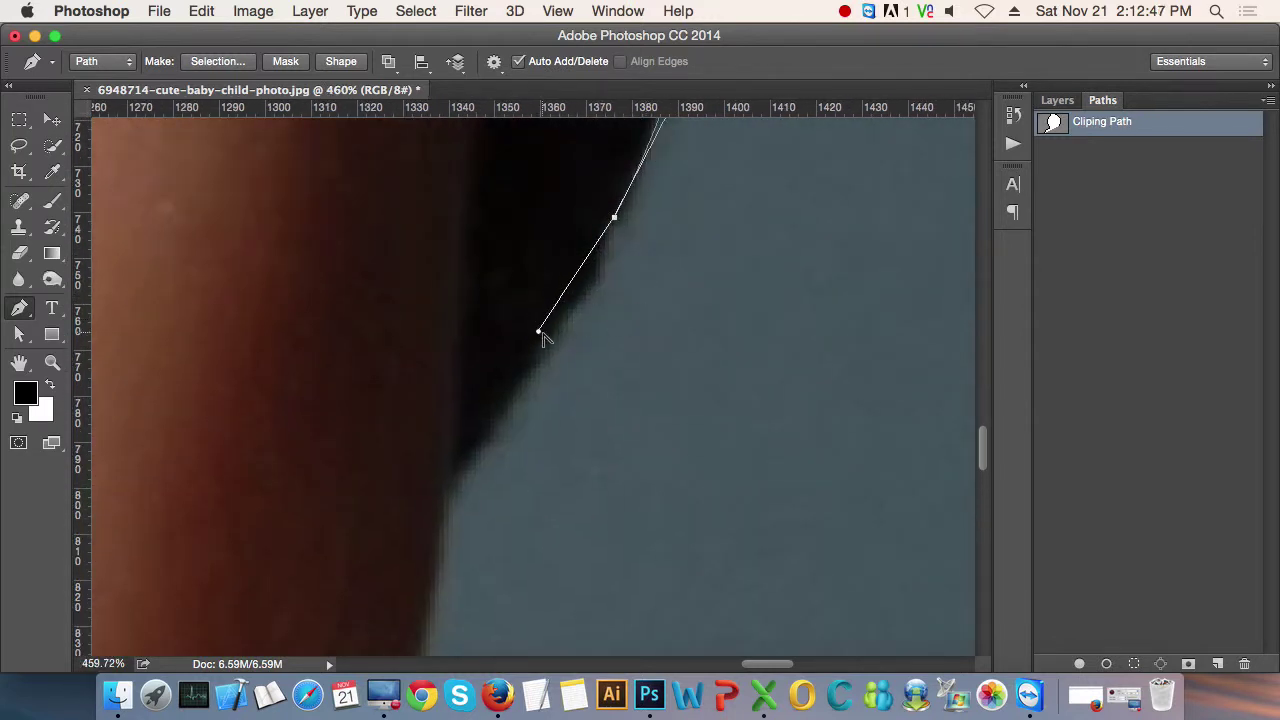
pyautogui.moveTo(540, 333); pyautogui.dragTo(606, 234)
pyautogui.scroll(-1, 640, 275)
pyautogui.hscroll(-1, 640, 275)
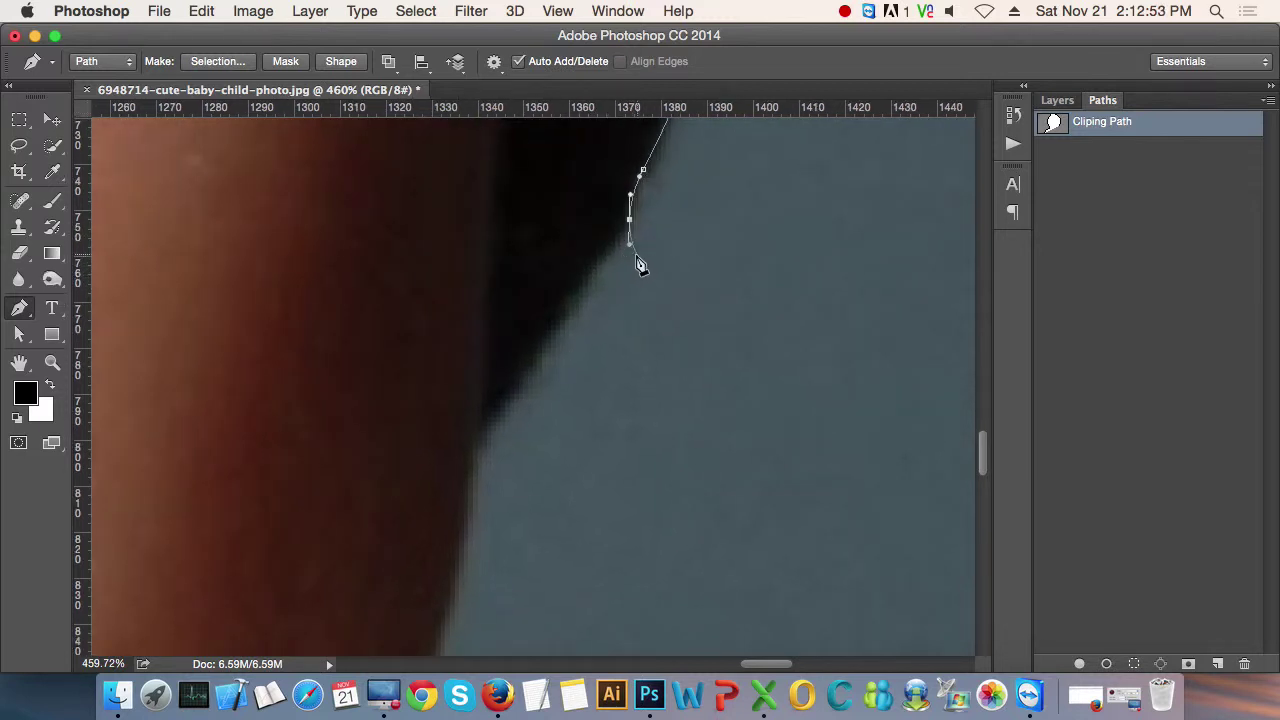
pyautogui.scroll(-3, 622, 242)
pyautogui.hscroll(-2, 663, 271)
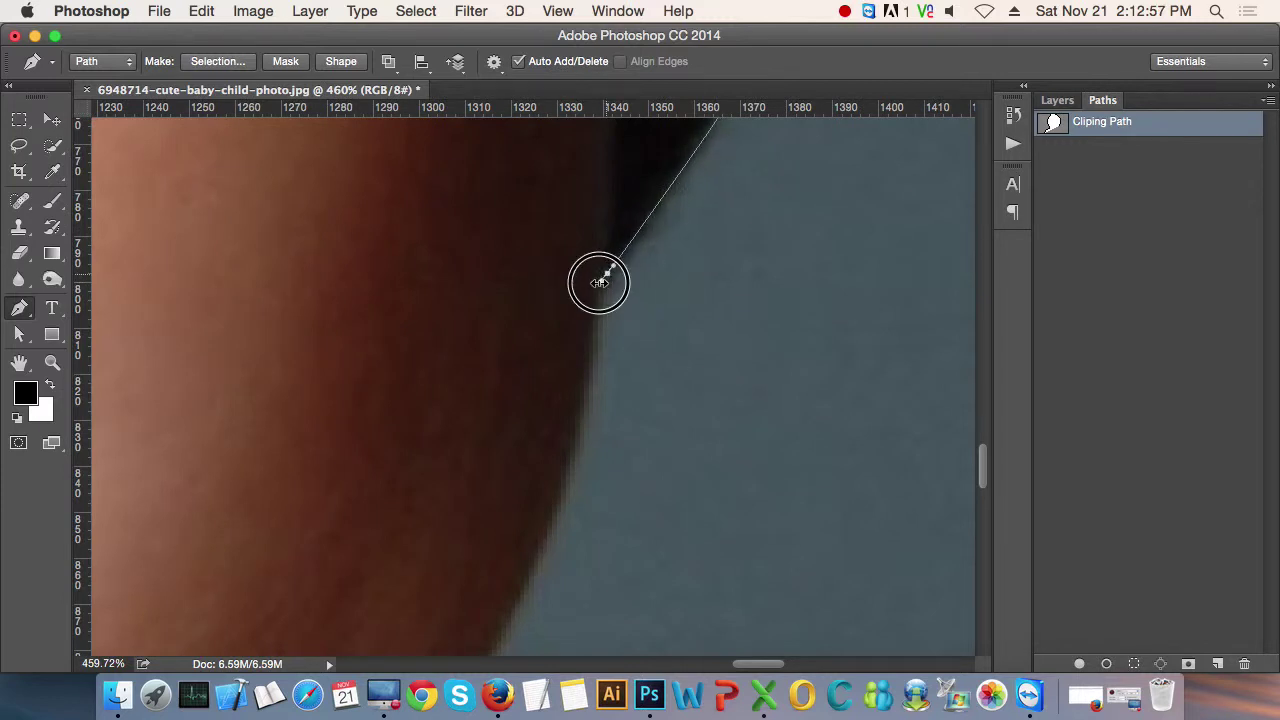
pyautogui.moveTo(599, 283); pyautogui.dragTo(582, 306)
pyautogui.scroll(3, 709, 289)
pyautogui.hscroll(2, 709, 289)
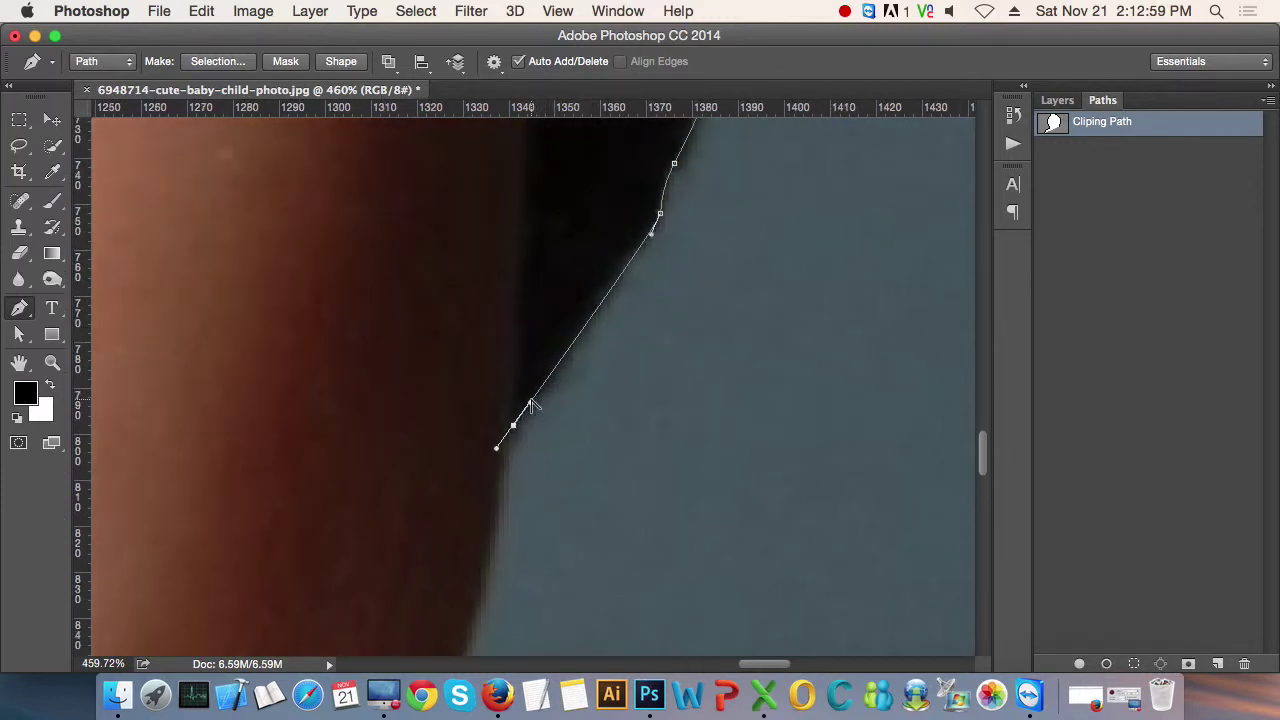
pyautogui.moveTo(530, 404); pyautogui.dragTo(548, 387)
pyautogui.scroll(-3, 600, 380)
pyautogui.hscroll(-1, 600, 380)
pyautogui.scroll(-1, 620, 335)
pyautogui.hscroll(-1, 620, 335)
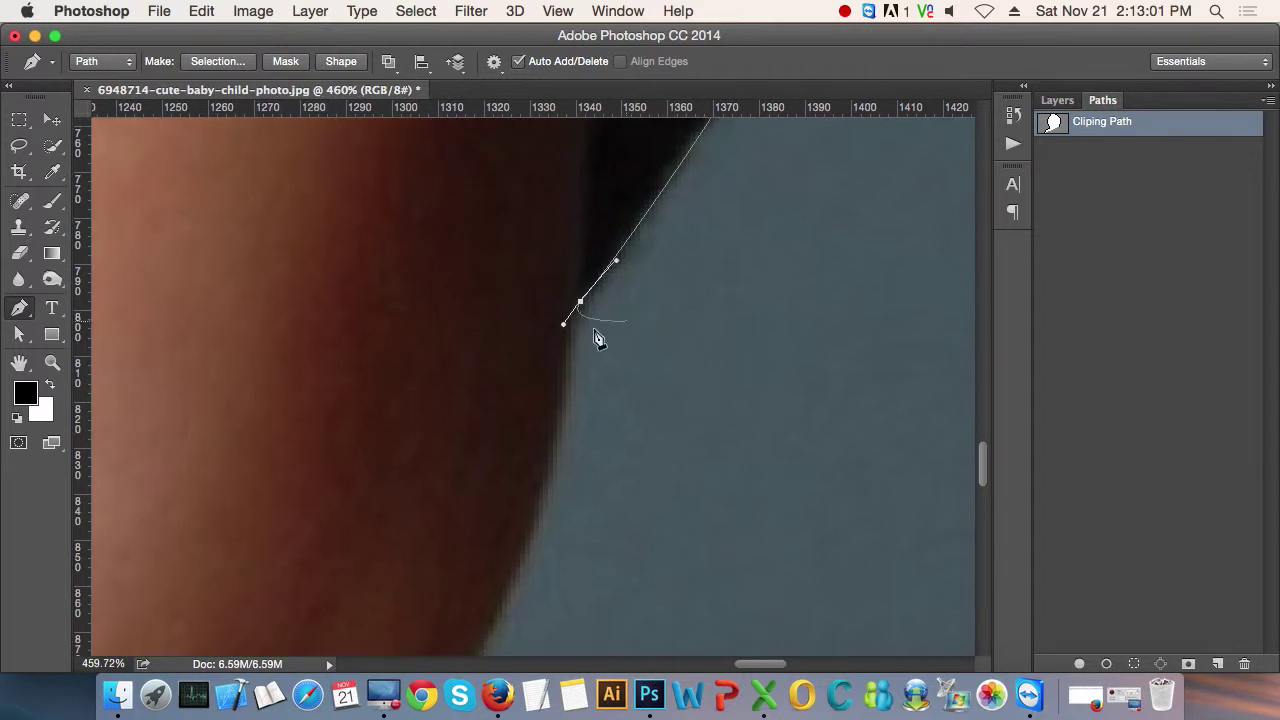
# - Add corner and curved anchors further down the cheek toward the chin
pyautogui.click(567, 333)
pyautogui.scroll(-2, 640, 295)
pyautogui.hscroll(-1, 640, 295)
pyautogui.scroll(-2, 643, 300)
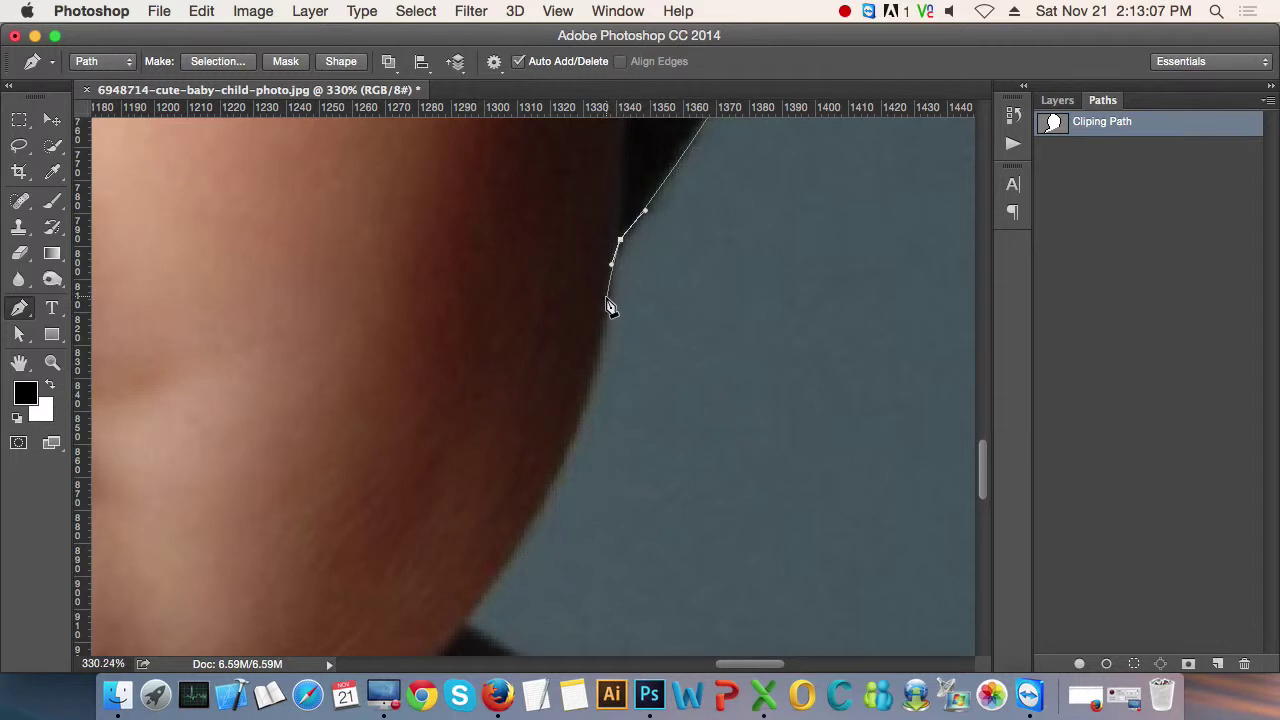
pyautogui.click(610, 303)
pyautogui.scroll(-2, 630, 300)
pyautogui.hscroll(-1, 630, 300)
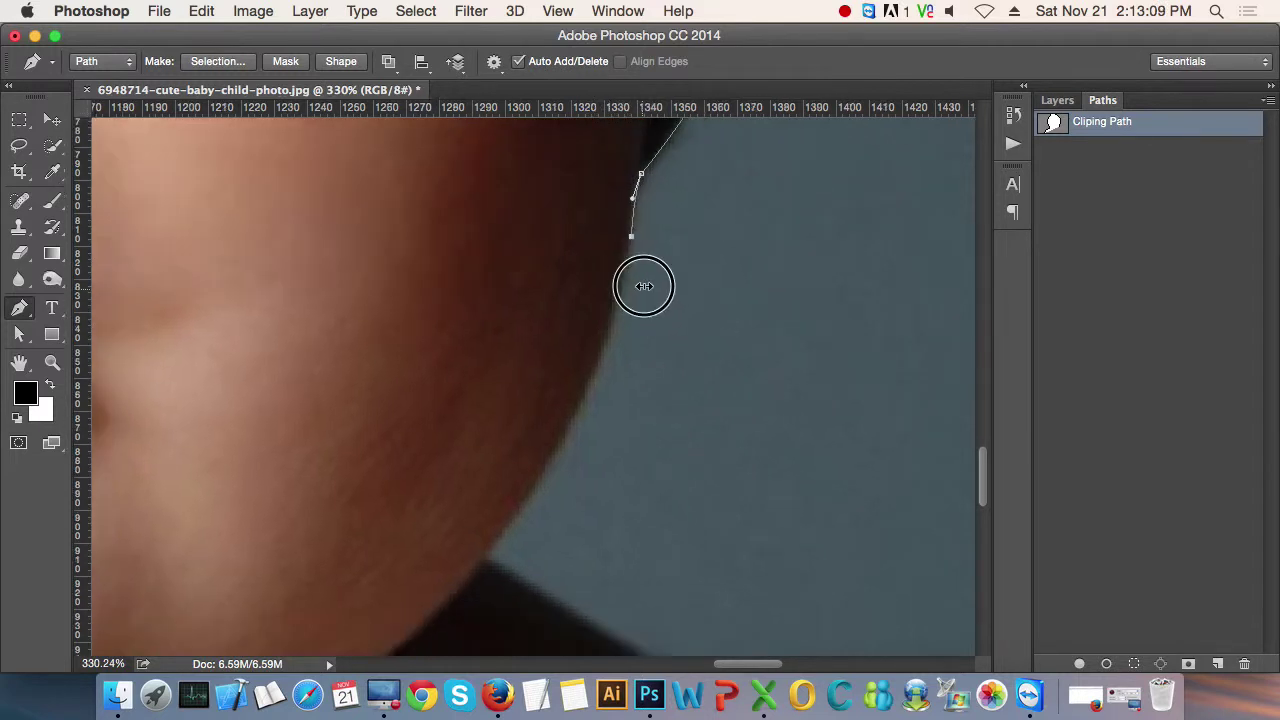
pyautogui.scroll(2, 648, 200)
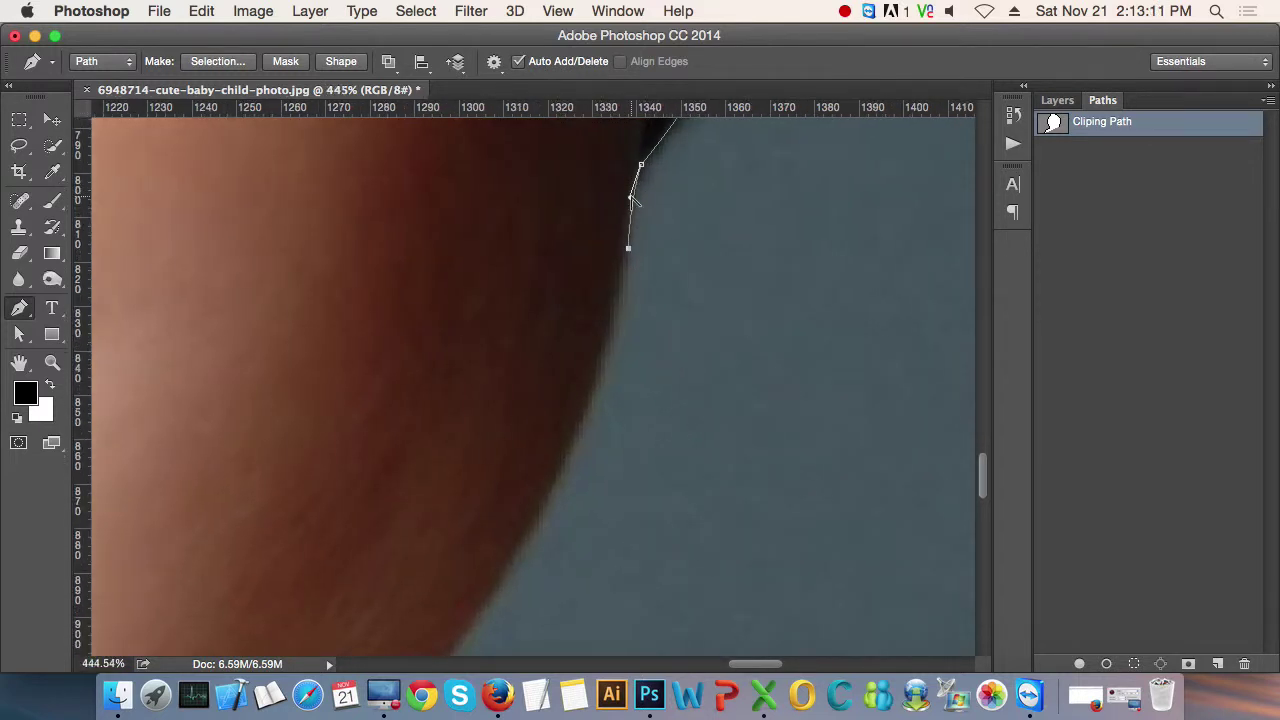
pyautogui.click(628, 194)
pyautogui.moveTo(650, 255); pyautogui.dragTo(689, 211)
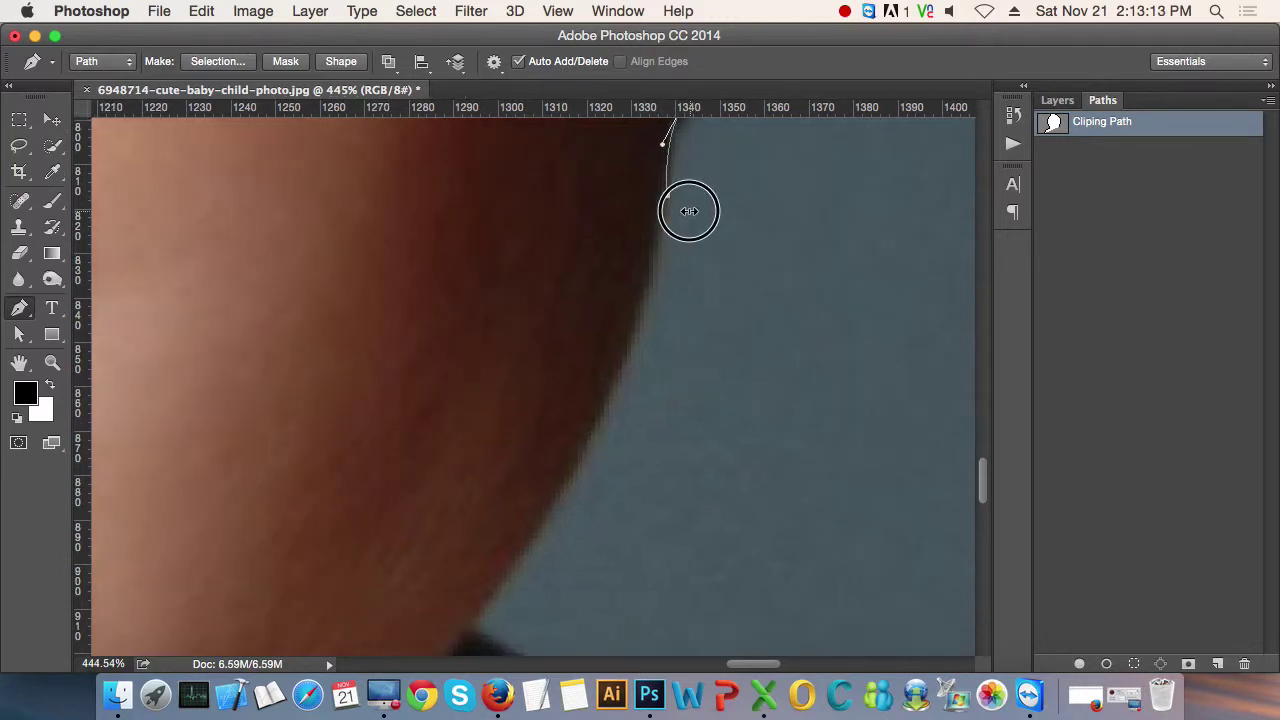
pyautogui.scroll(-3, 666, 263)
# - Add an anchor at the neck-shoulder corner and adjust its handle to fit the cheek curve
pyautogui.moveTo(669, 414); pyautogui.dragTo(670, 329)
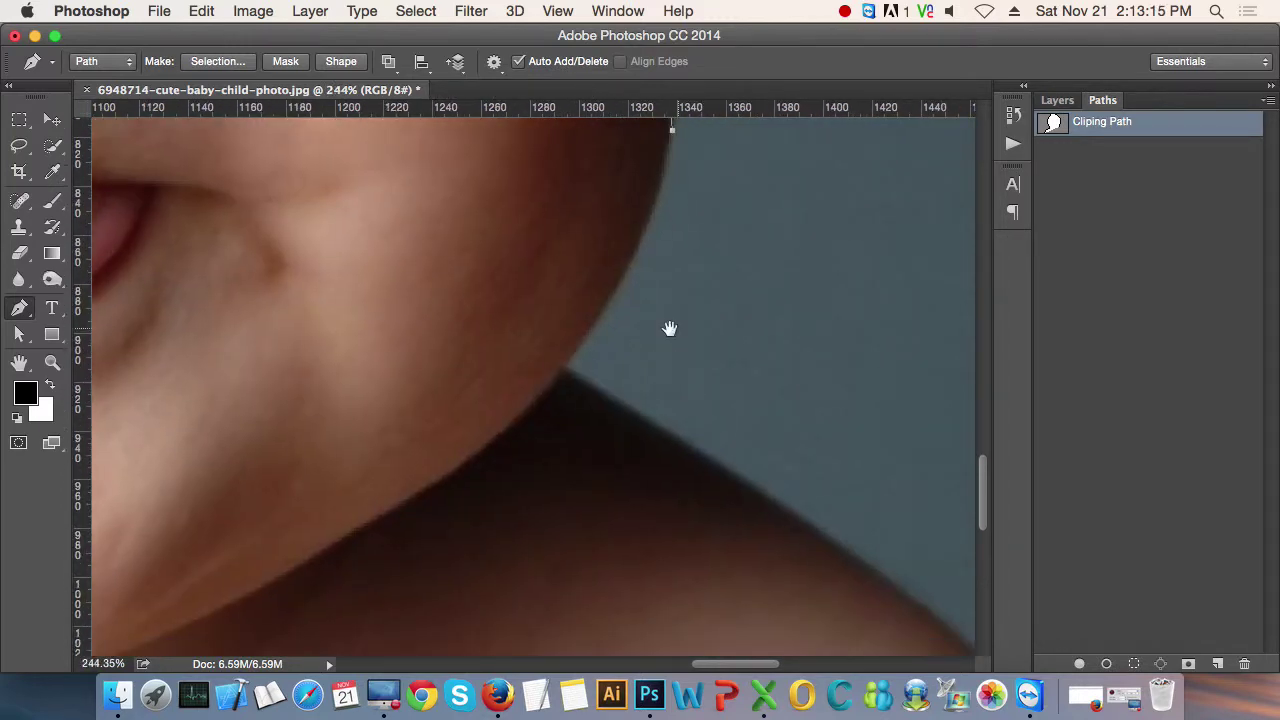
pyautogui.scroll(5, 577, 371)
pyautogui.scroll(1, 566, 372)
pyautogui.scroll(-2, 567, 372)
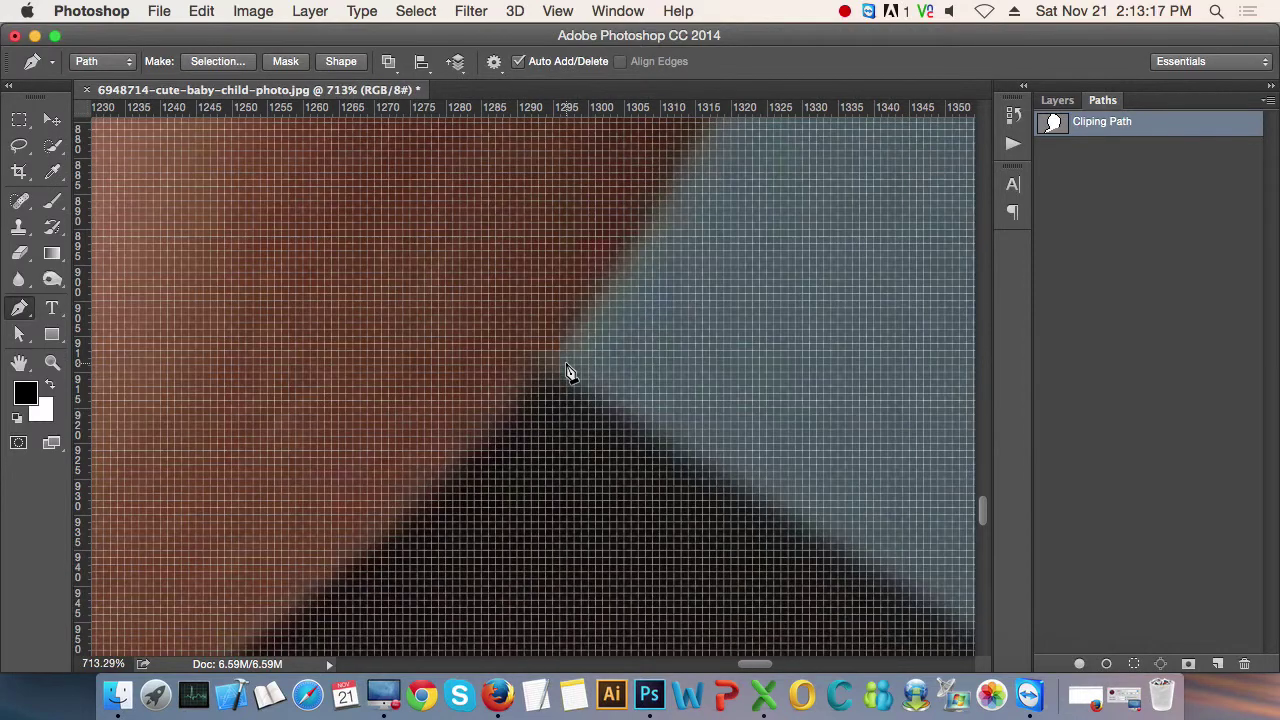
pyautogui.scroll(-2, 567, 372)
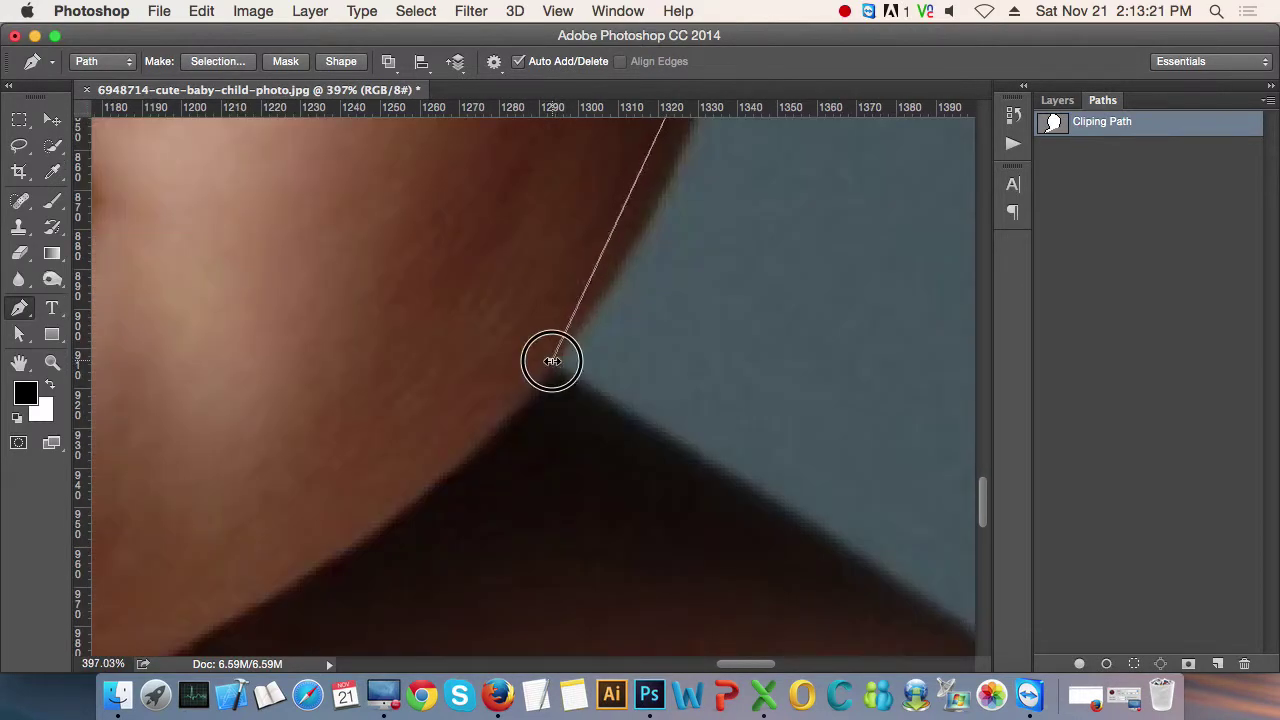
pyautogui.moveTo(552, 366)
pyautogui.mouseDown()
pyautogui.moveTo(570, 336)
pyautogui.moveTo(473, 510)
pyautogui.moveTo(565, 378)
pyautogui.mouseUp()
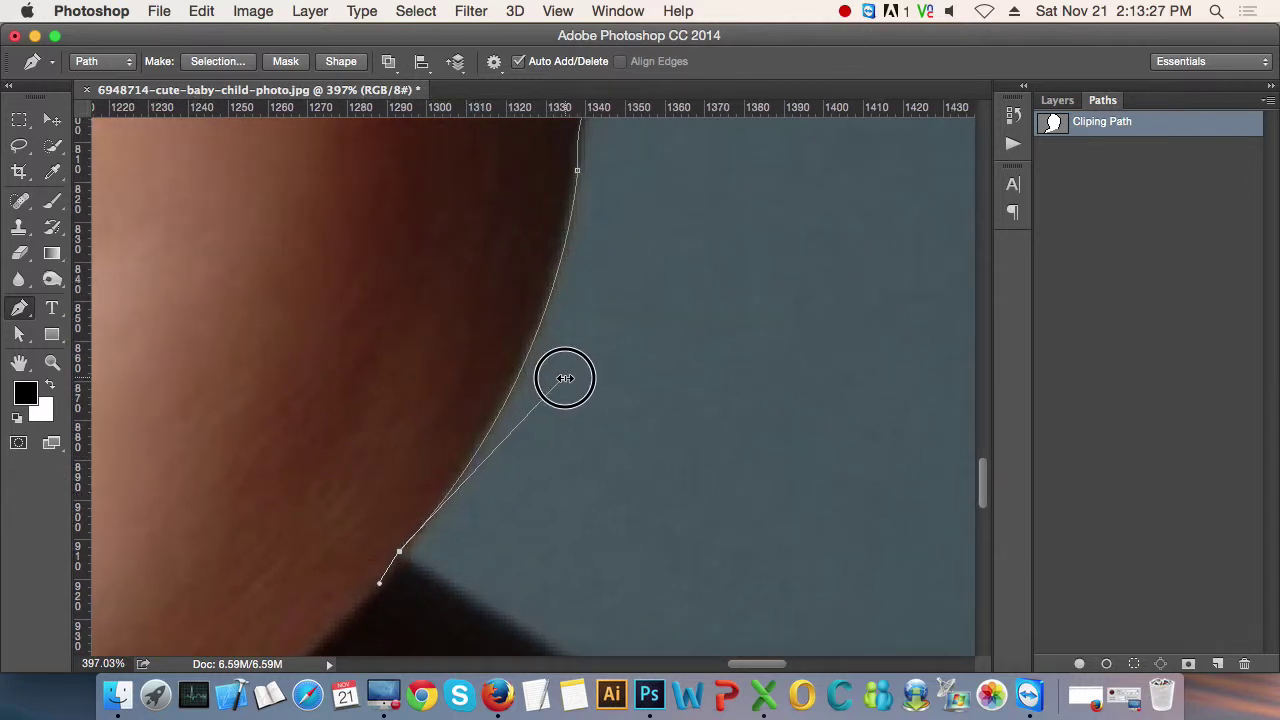
pyautogui.scroll(-5, 557, 460)
pyautogui.hscroll(-2, 557, 460)
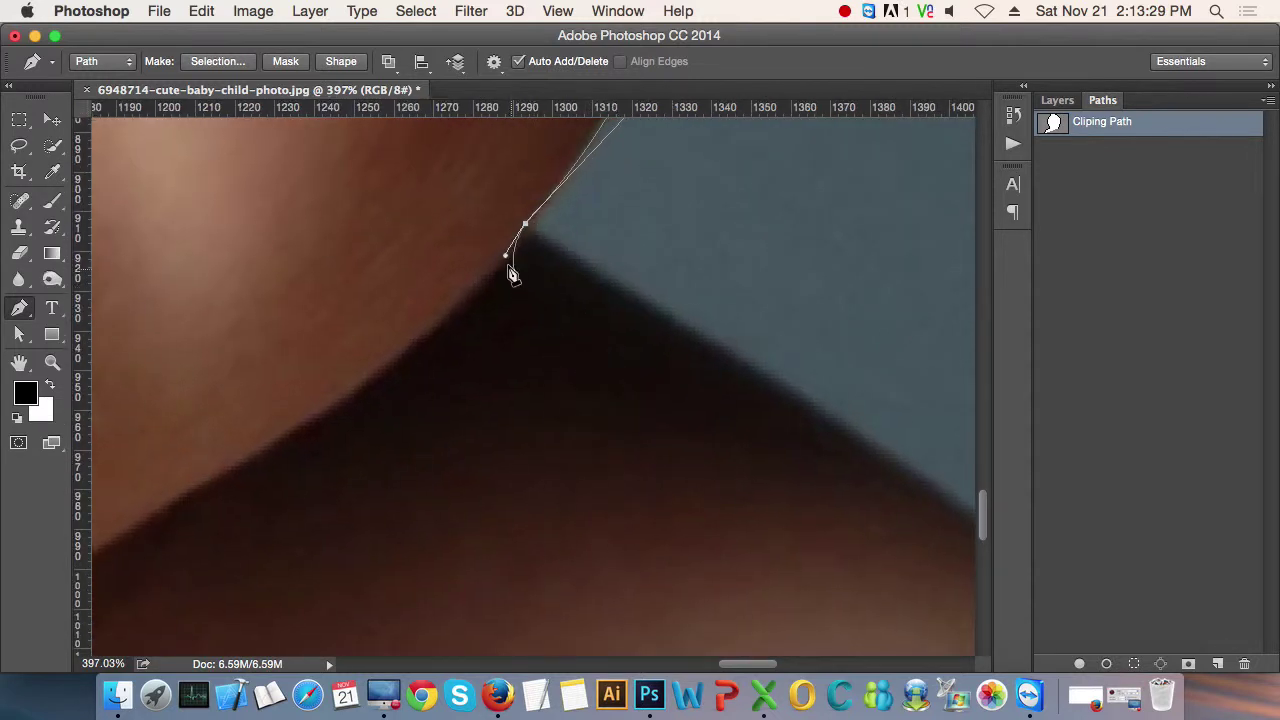
pyautogui.moveTo(506, 256); pyautogui.dragTo(559, 247)
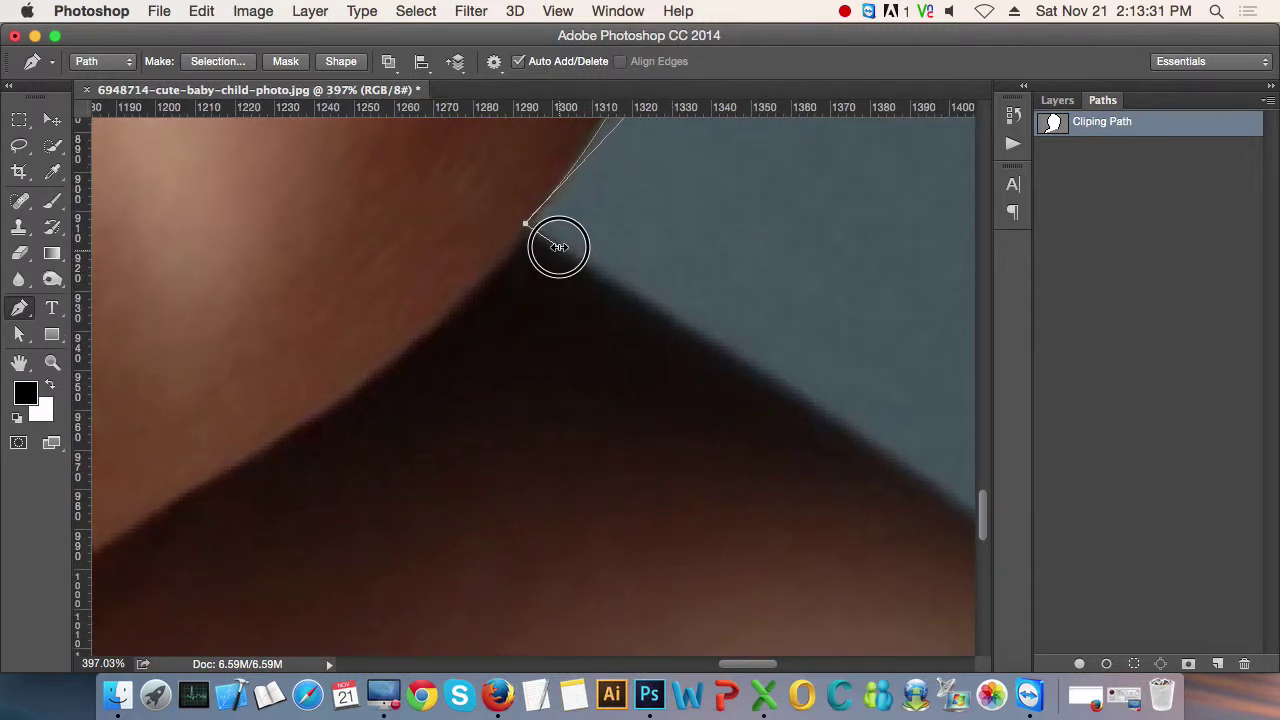
pyautogui.scroll(-2, 600, 334)
pyautogui.scroll(-2, 463, 266)
pyautogui.scroll(-1, 577, 360)
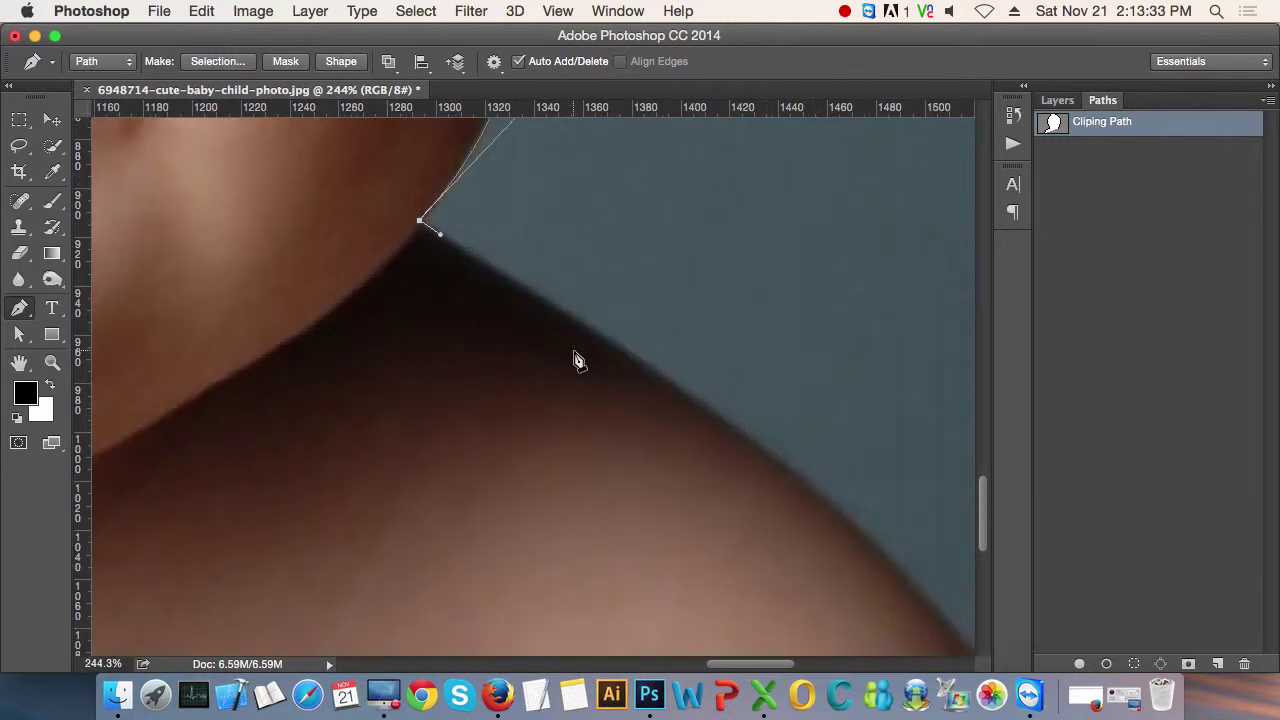
pyautogui.scroll(-1, 577, 360)
pyautogui.scroll(-3, 509, 286)
pyautogui.hscroll(2, 509, 286)
pyautogui.scroll(-1, 509, 286)
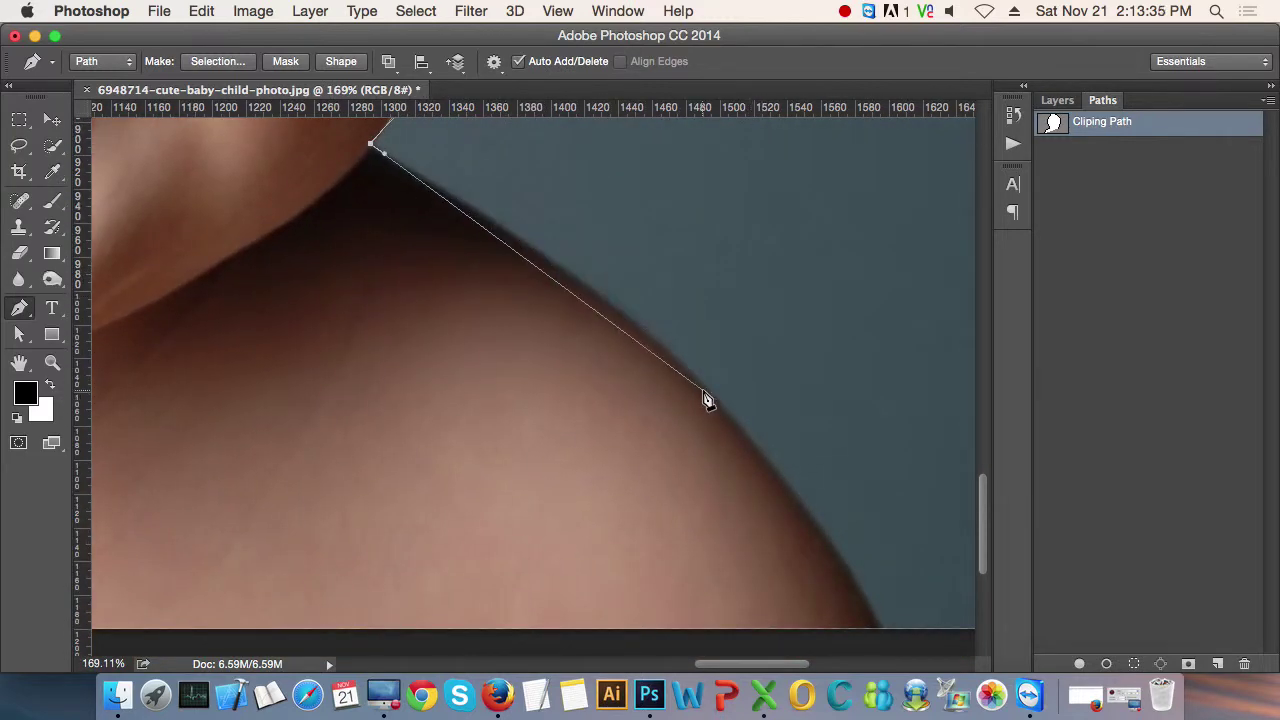
pyautogui.scroll(3, 706, 399)
# - Add a smooth anchor along the right shoulder and reshape the curve to hug it
pyautogui.moveTo(703, 383); pyautogui.dragTo(750, 433)
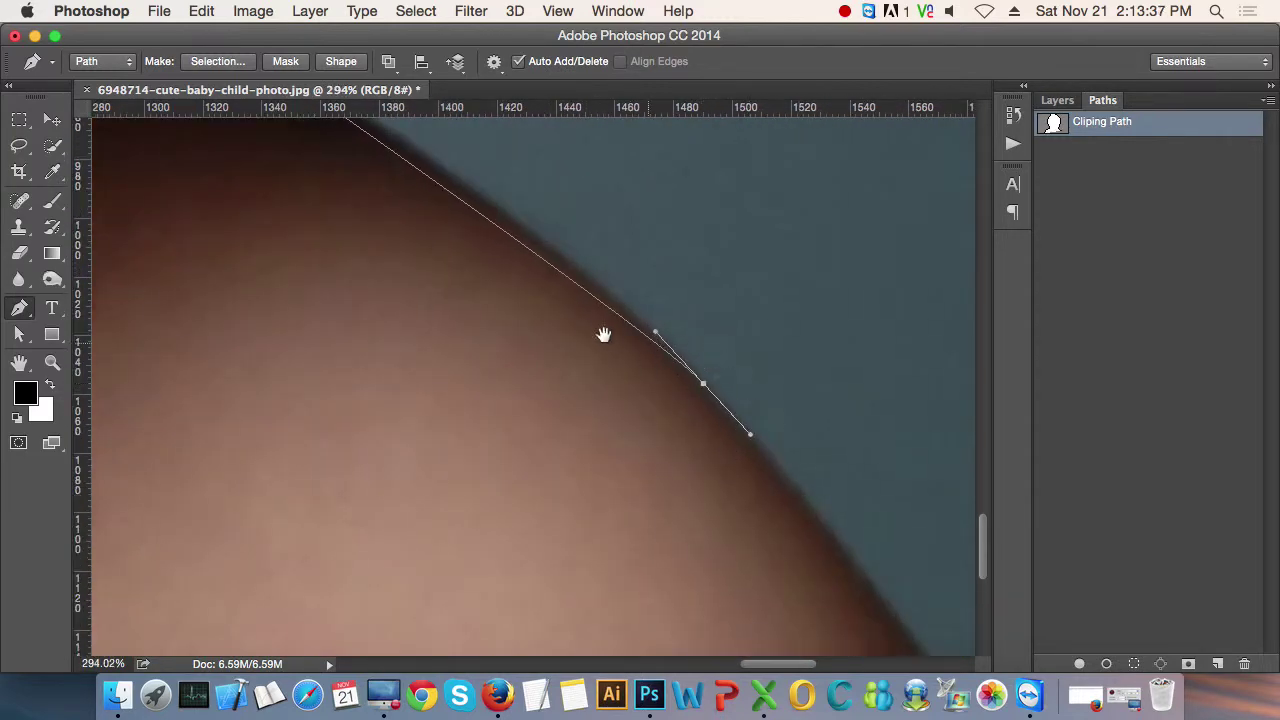
pyautogui.moveTo(603, 334)
pyautogui.mouseDown()
pyautogui.moveTo(753, 514)
pyautogui.moveTo(632, 353)
pyautogui.moveTo(683, 383)
pyautogui.mouseUp()
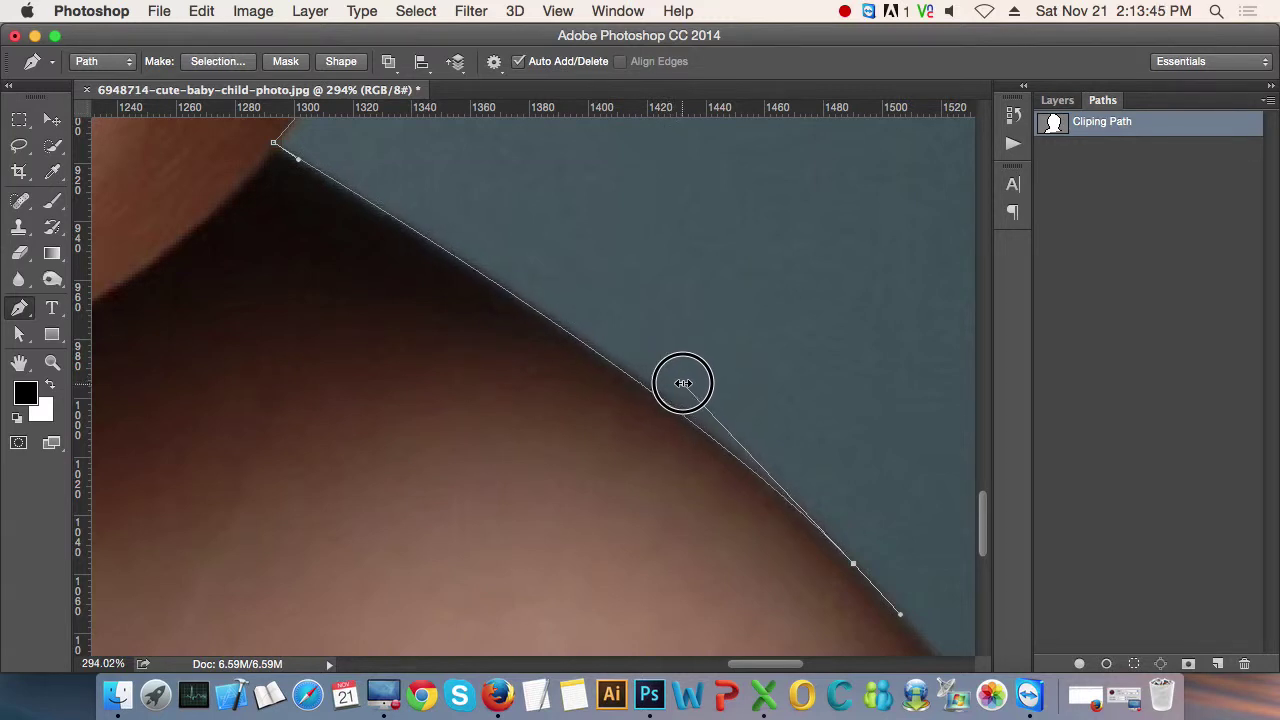
pyautogui.hscroll(3, 683, 383)
pyautogui.scroll(-2, 651, 443)
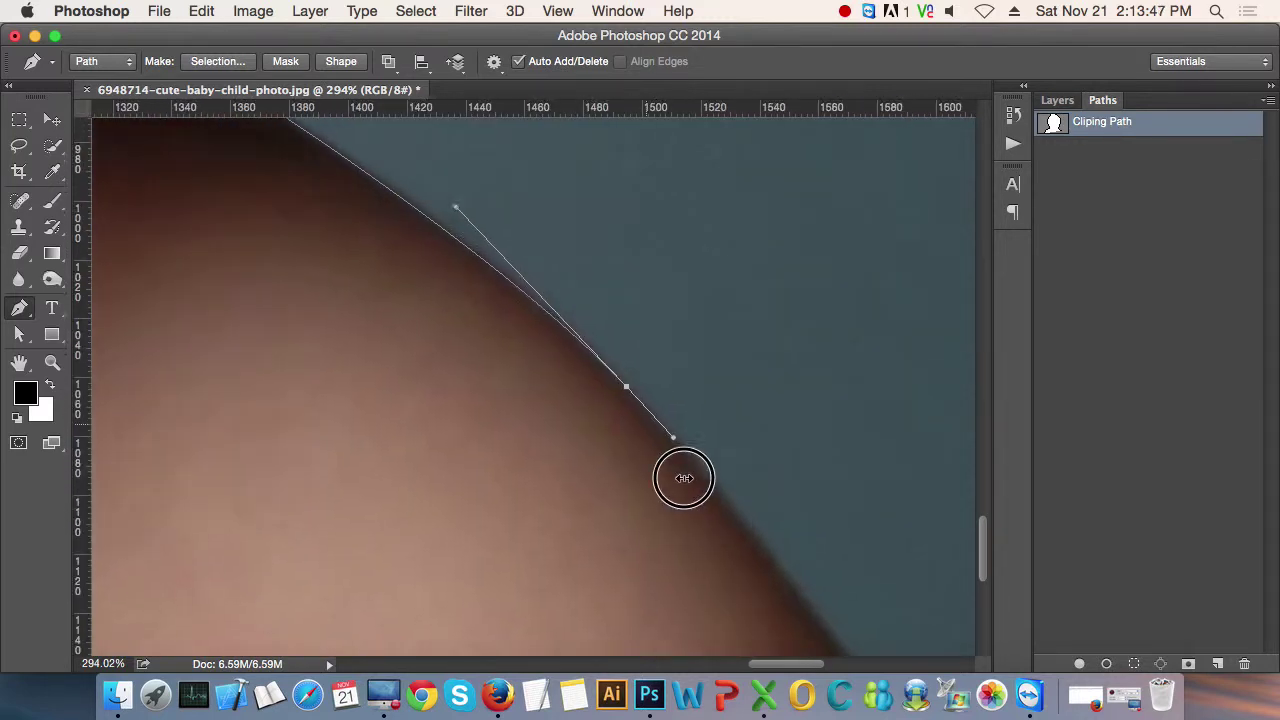
pyautogui.scroll(1, 622, 432)
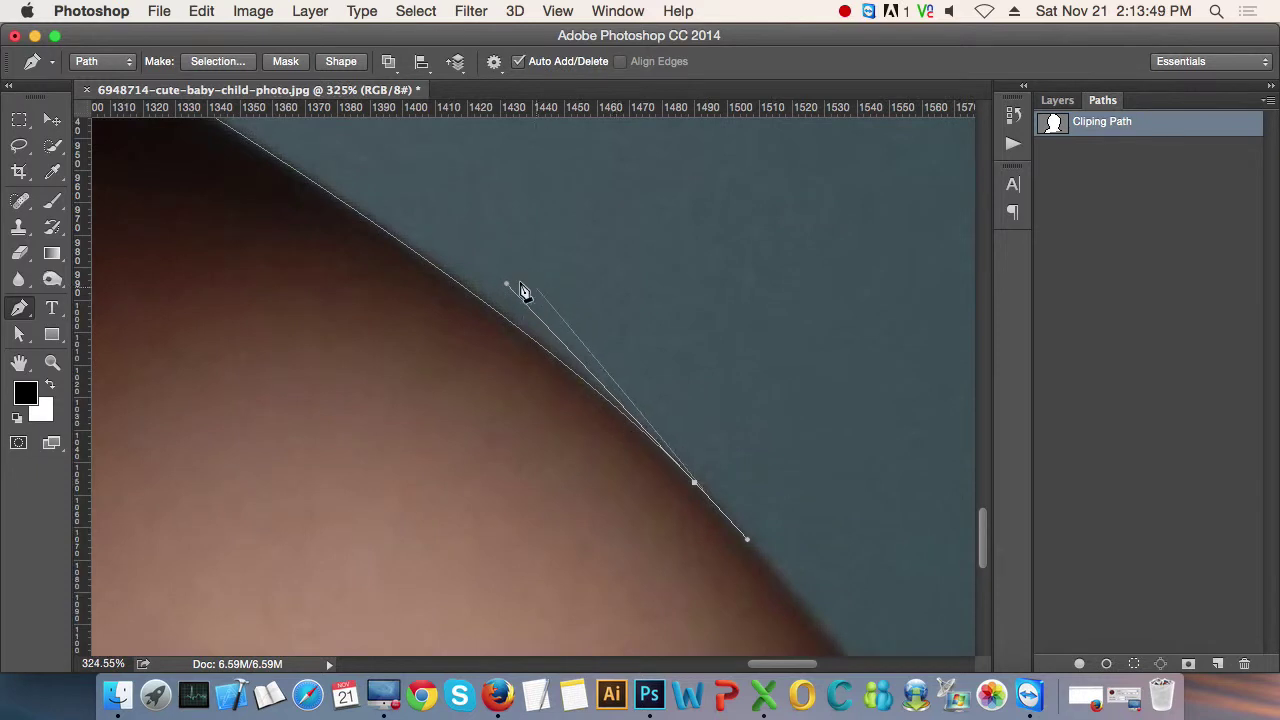
pyautogui.moveTo(508, 286); pyautogui.dragTo(514, 285)
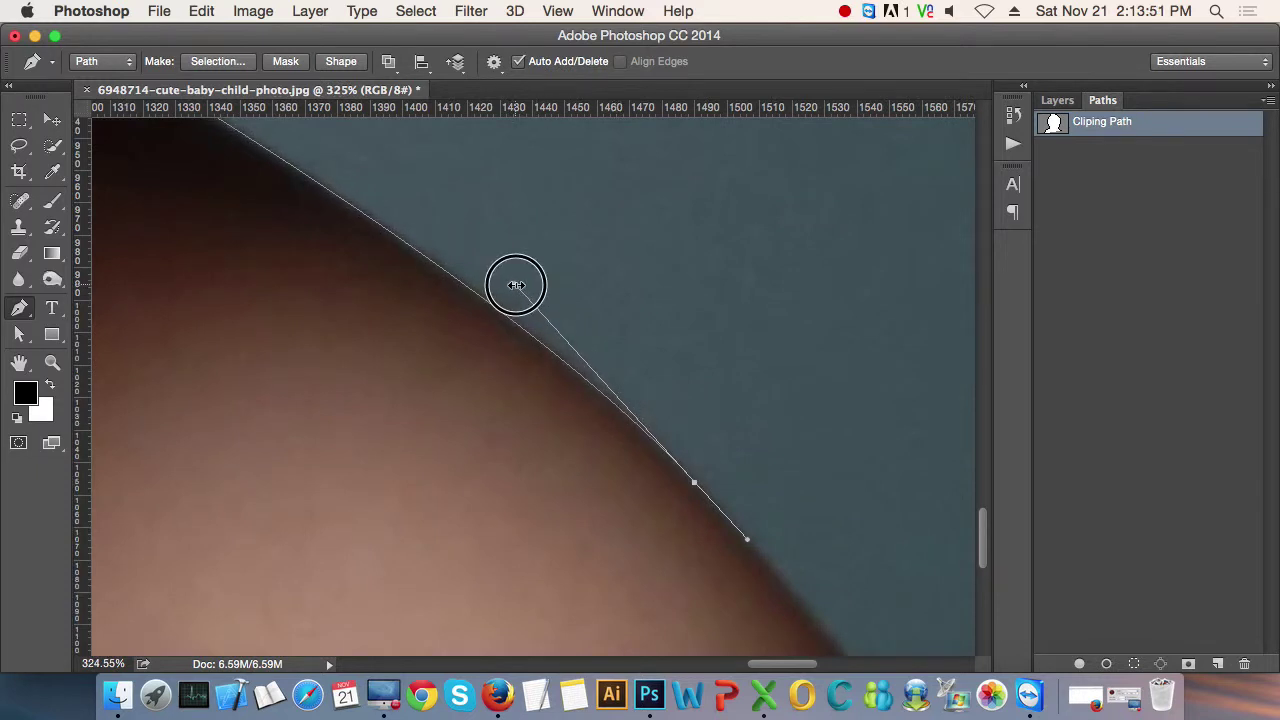
pyautogui.scroll(-5, 706, 469)
pyautogui.scroll(-3, 680, 409)
pyautogui.scroll(3, 654, 386)
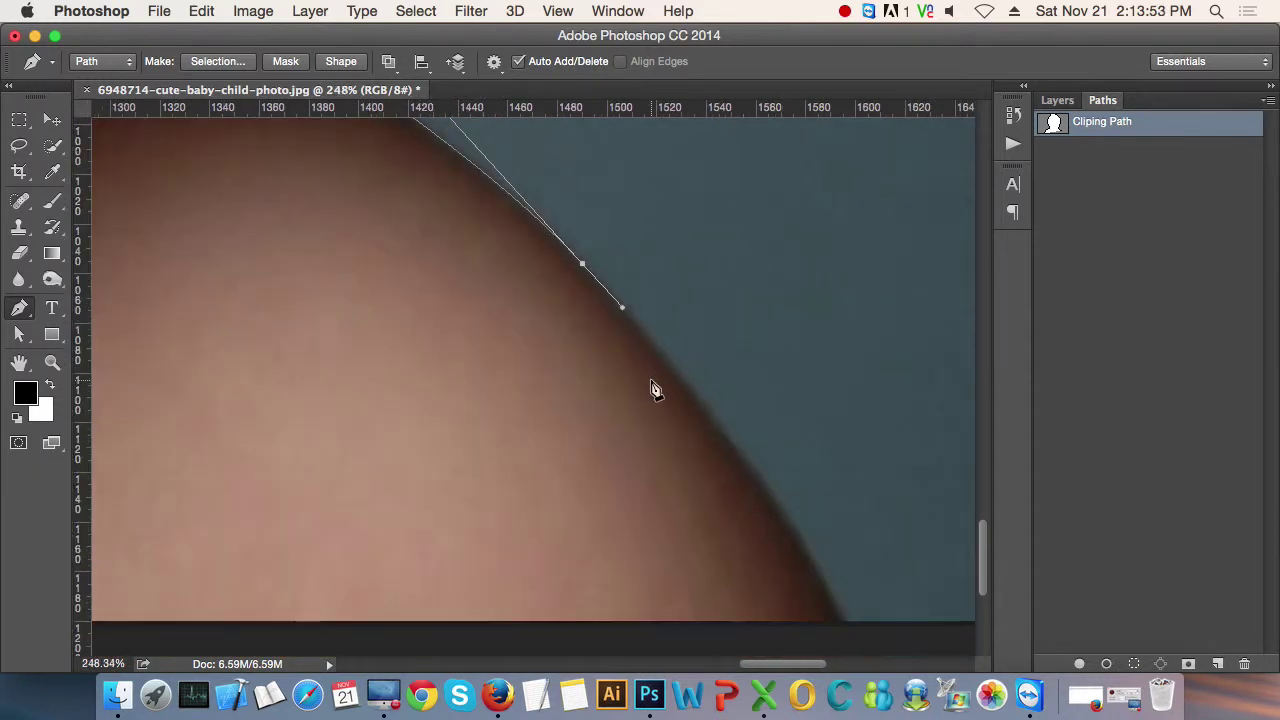
pyautogui.scroll(3, 654, 386)
pyautogui.scroll(-3, 626, 334)
# - Add a curved anchor just below the photo's bottom edge following the lower shoulder
pyautogui.click(750, 507)
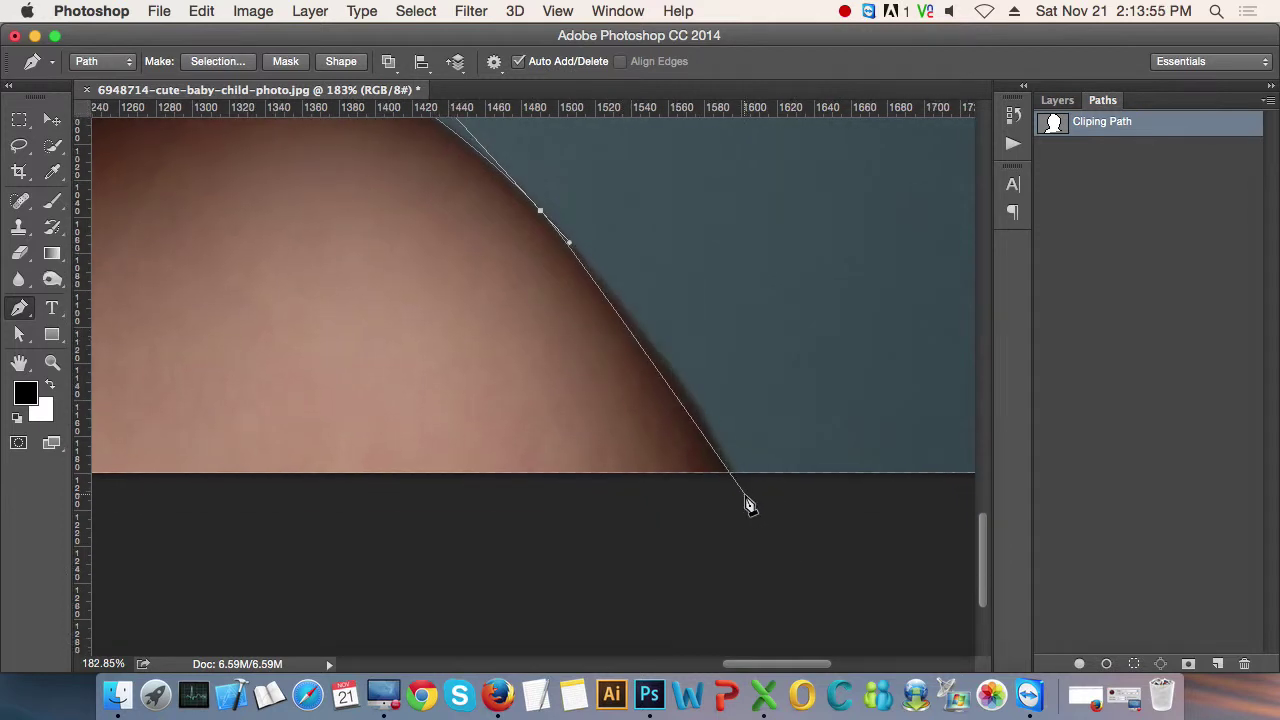
pyautogui.moveTo(750, 503); pyautogui.dragTo(761, 543)
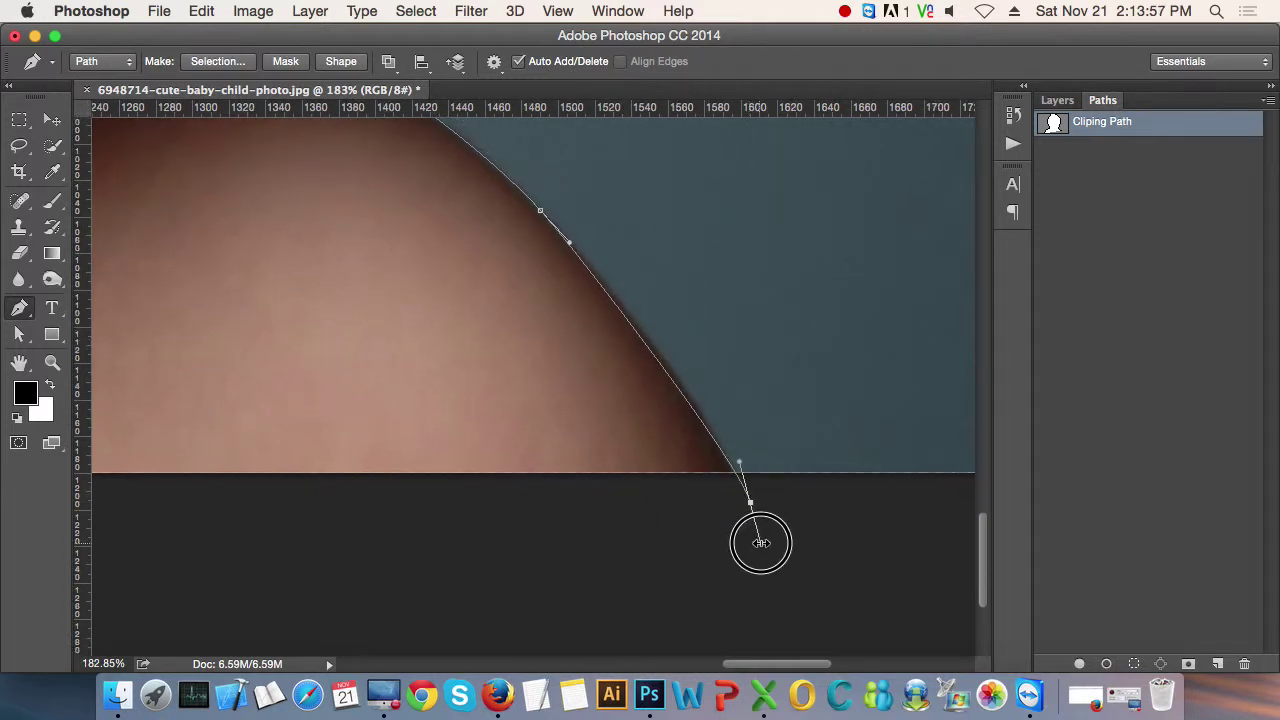
pyautogui.moveTo(740, 466); pyautogui.dragTo(681, 359)
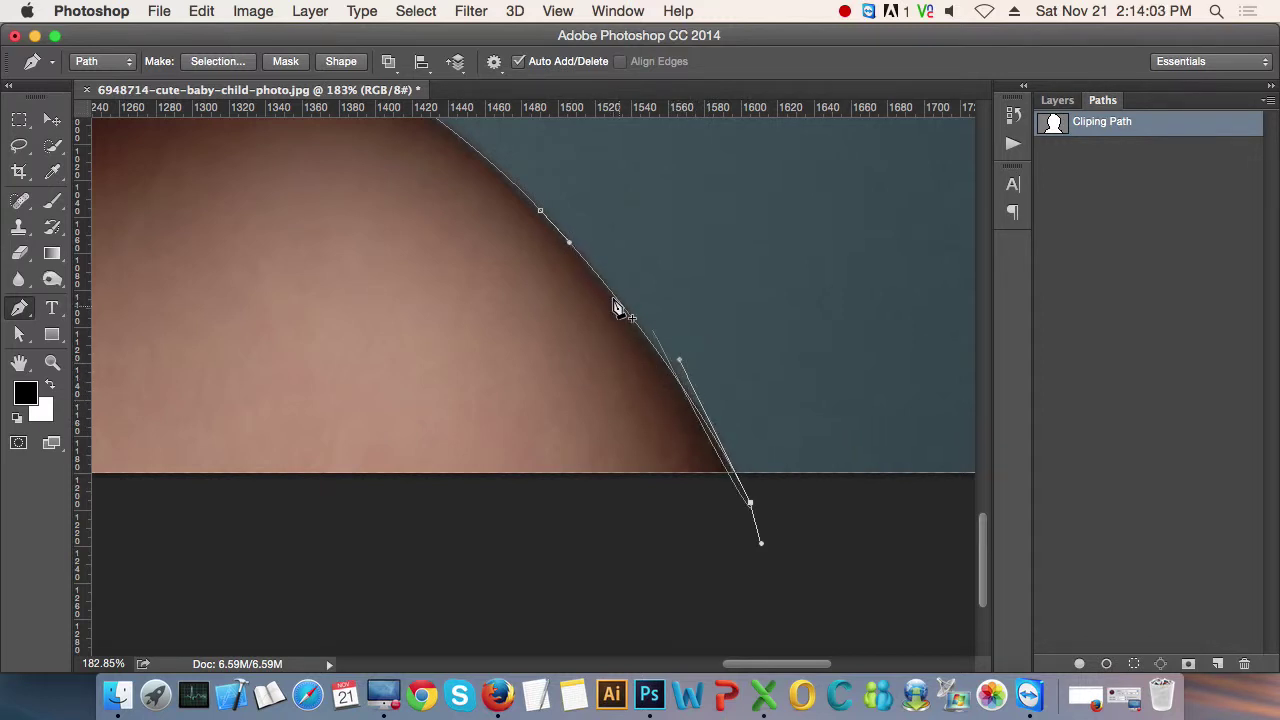
pyautogui.moveTo(571, 243); pyautogui.dragTo(573, 244)
pyautogui.scroll(-1, 677, 374)
pyautogui.scroll(-1, 680, 406)
pyautogui.scroll(-1, 680, 406)
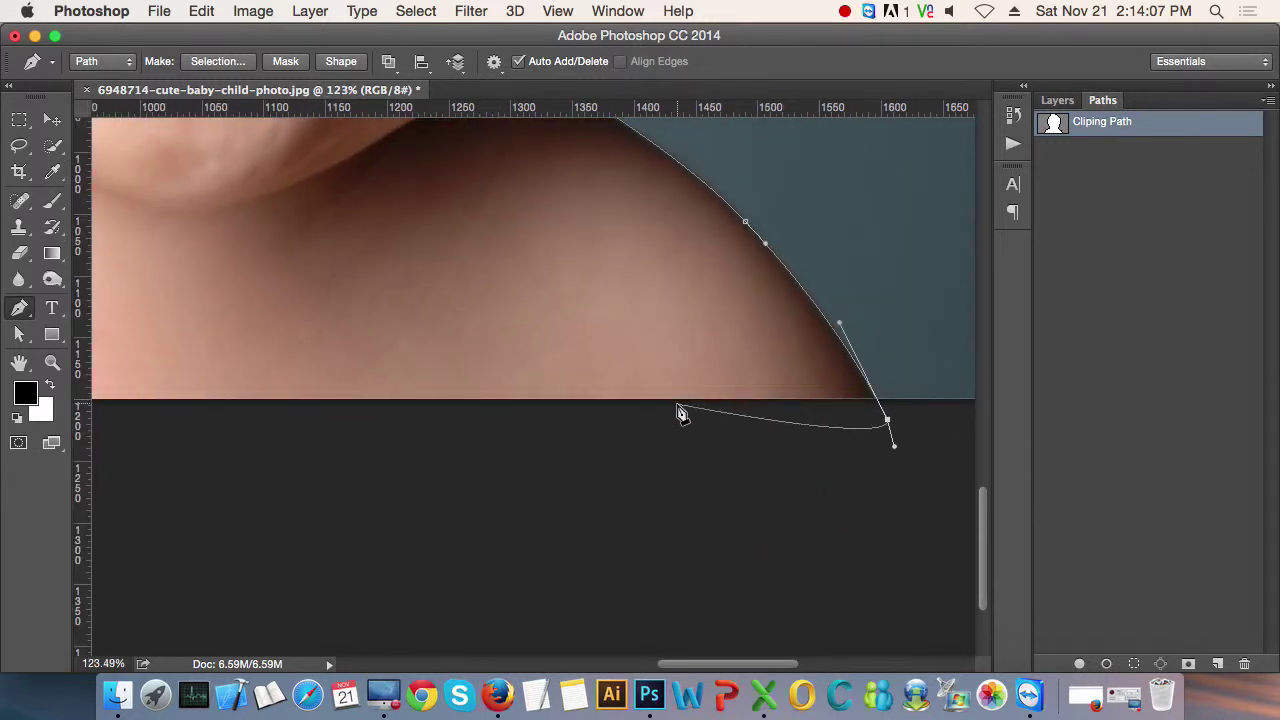
pyautogui.scroll(-1, 680, 414)
# - Make that anchor a corner and run along the bottom to close the path at its start
pyautogui.click(790, 426)
pyautogui.moveTo(789, 428); pyautogui.dragTo(760, 414)
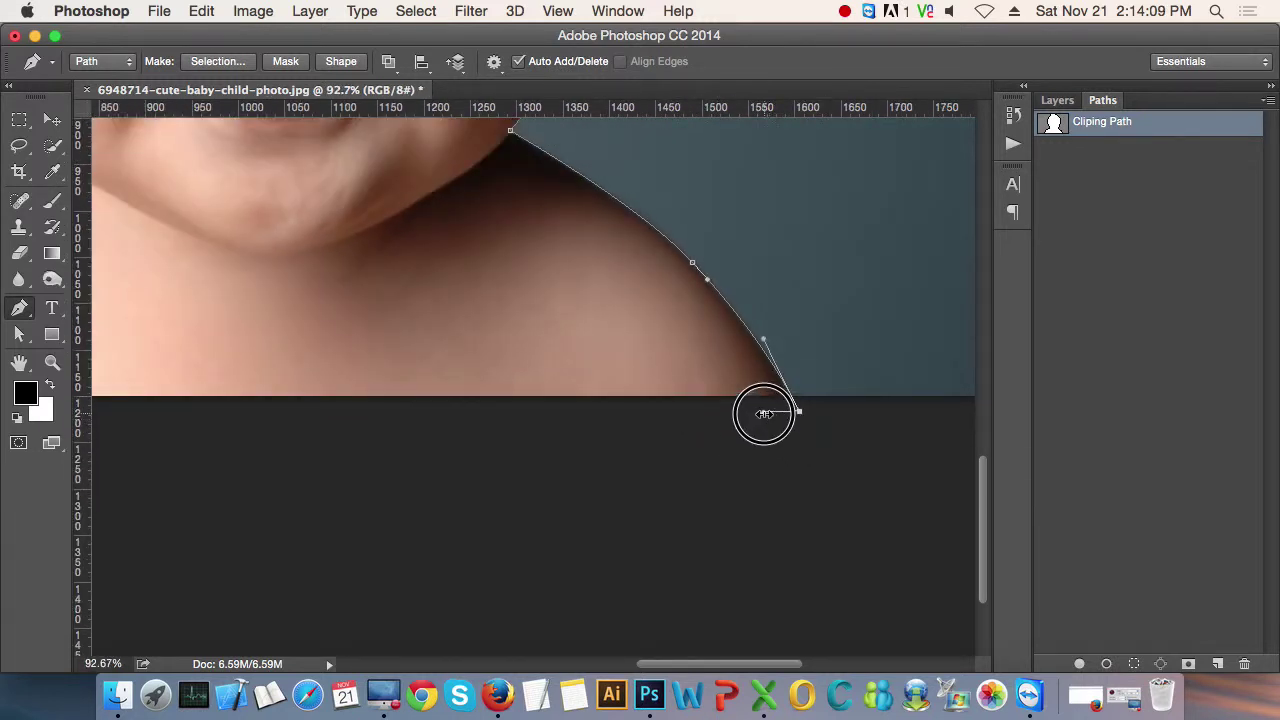
pyautogui.hscroll(-3, 733, 500)
pyautogui.hscroll(-2, 600, 508)
pyautogui.hscroll(-5, 408, 513)
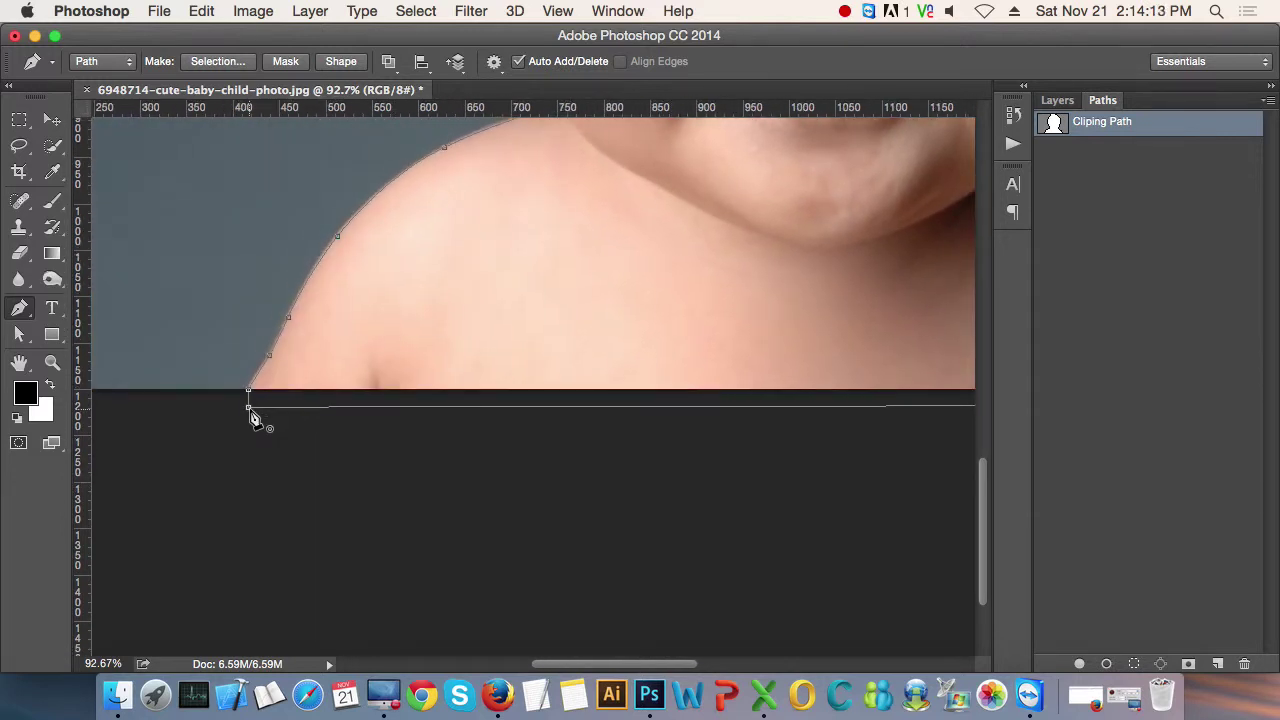
pyautogui.click(249, 409)
pyautogui.scroll(-1, 305, 310)
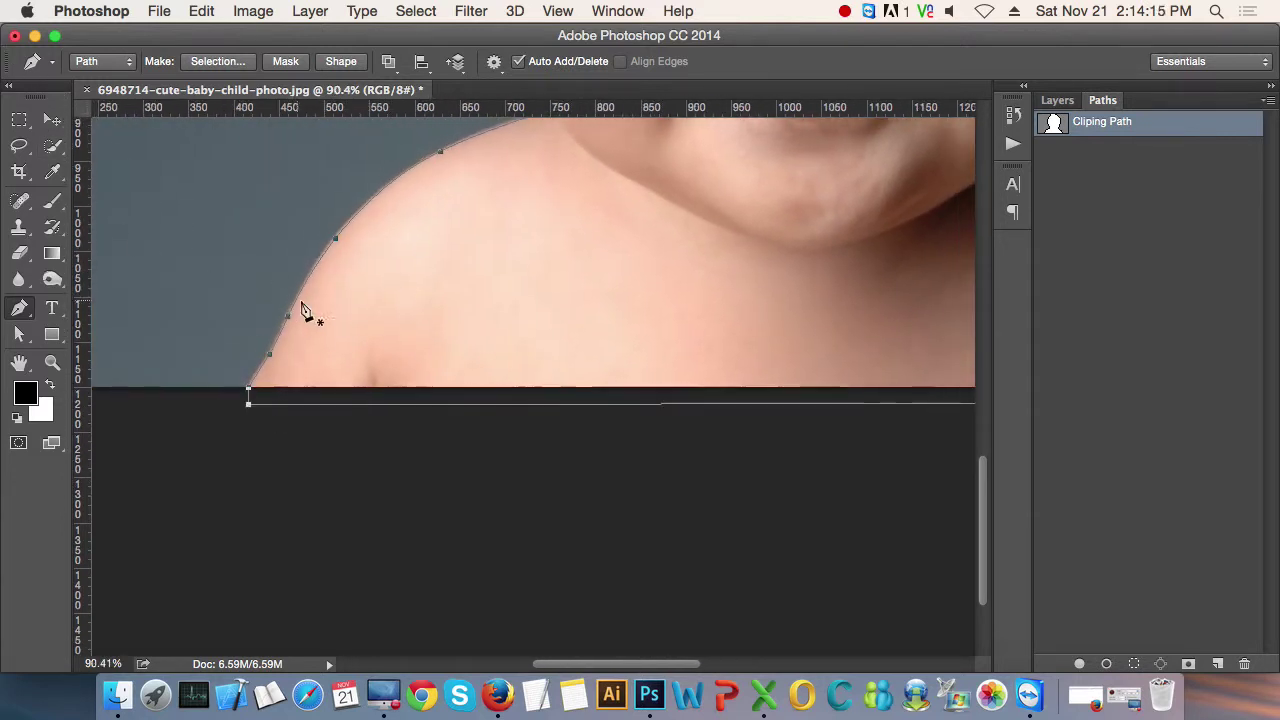
pyautogui.scroll(-2, 386, 314)
pyautogui.scroll(-3, 386, 314)
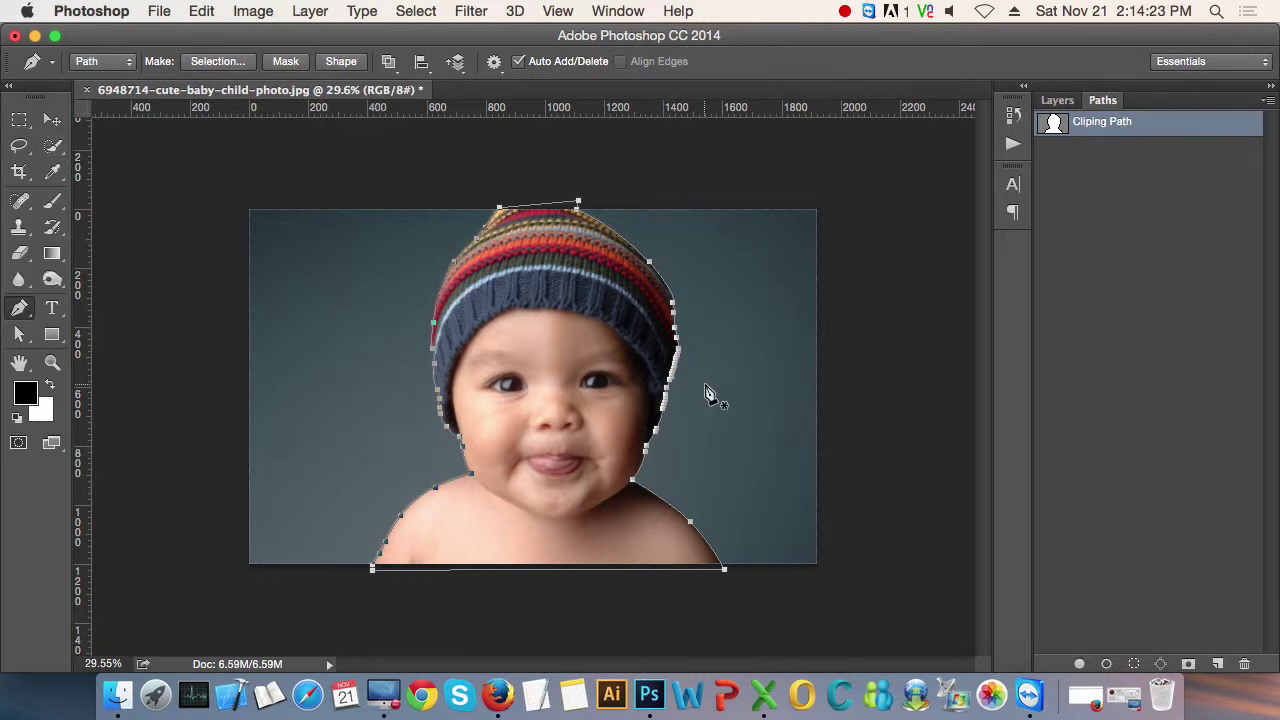
# - Check the Layers and Paths panels and the Path Operations options without changing anything
pyautogui.click(1057, 100)
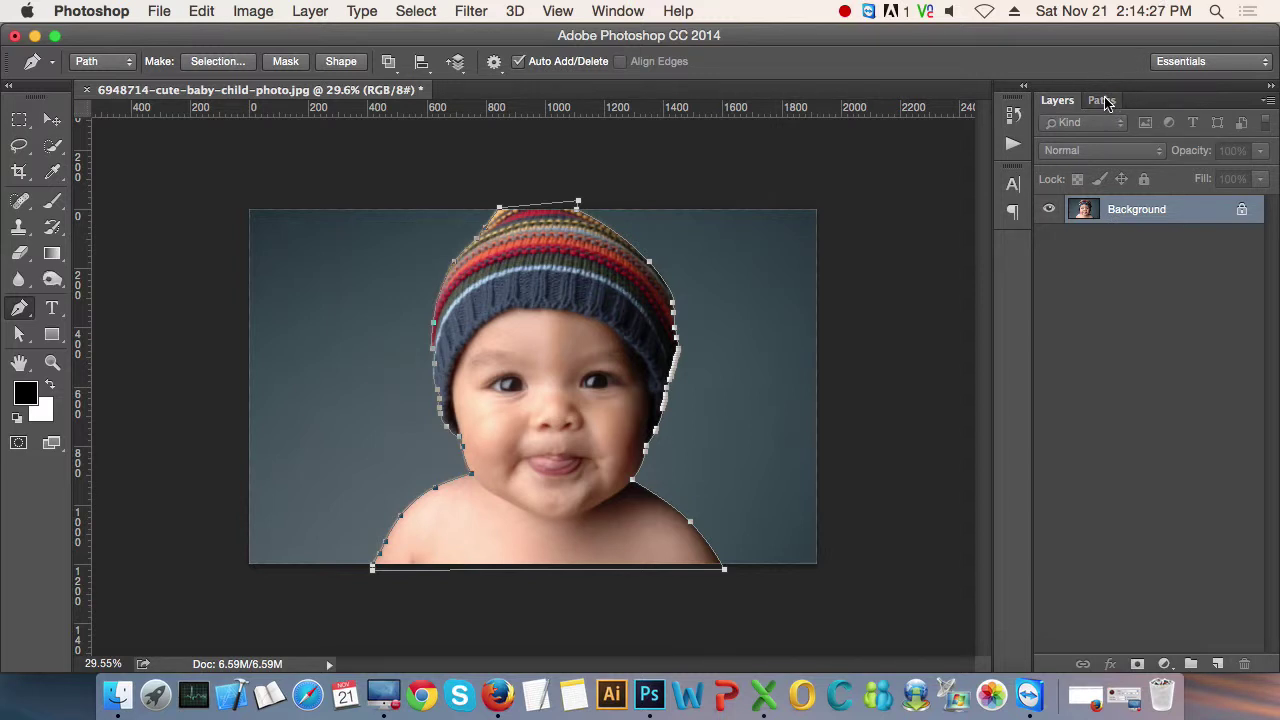
pyautogui.click(1104, 100)
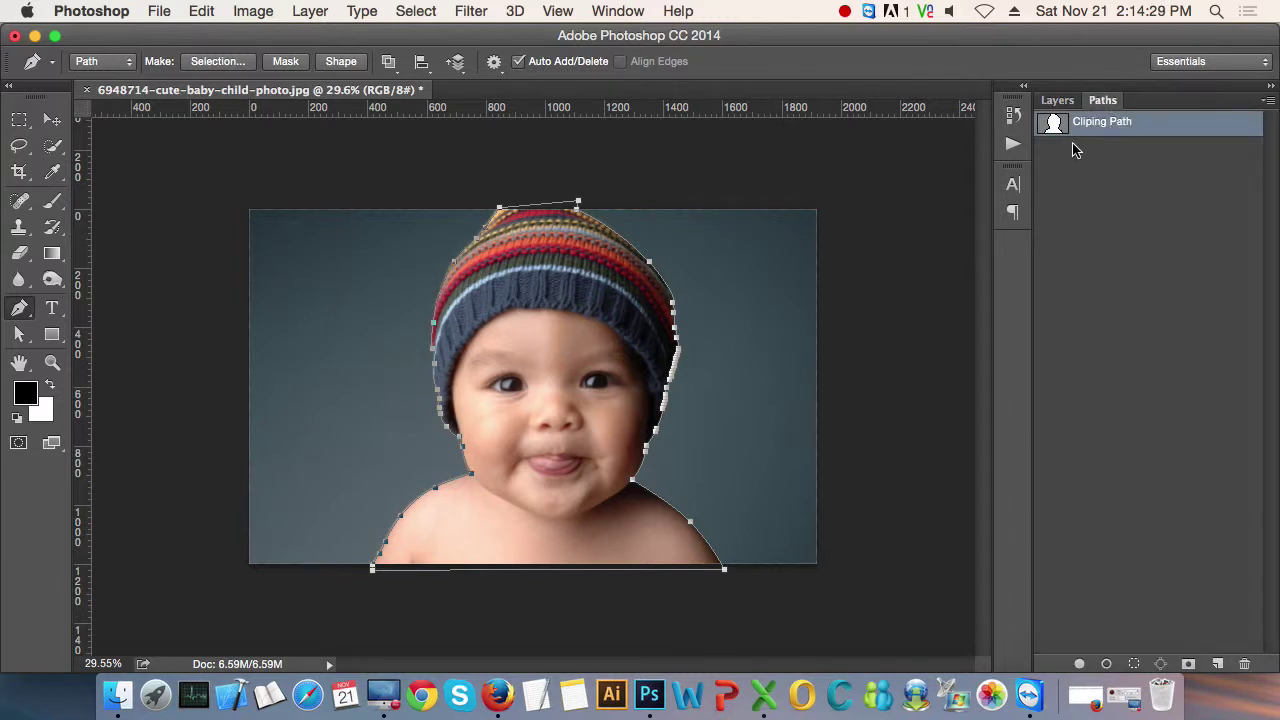
pyautogui.click(390, 63)
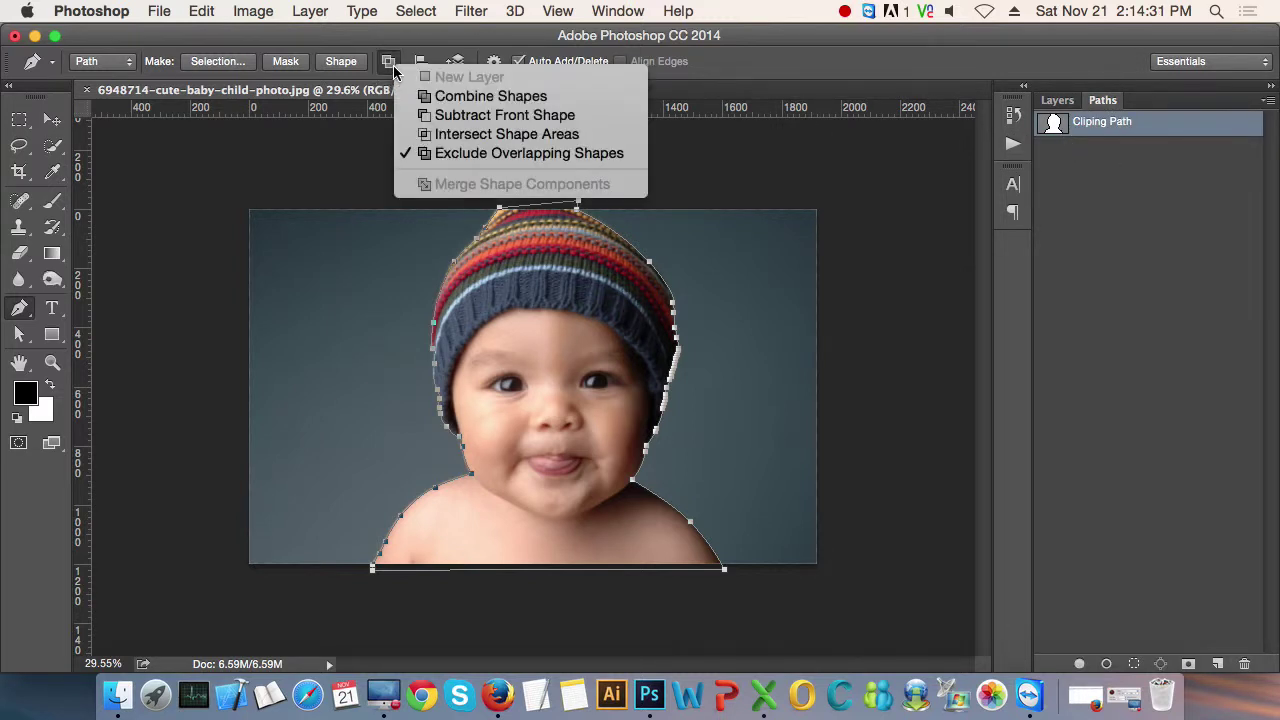
pyautogui.click(394, 67)
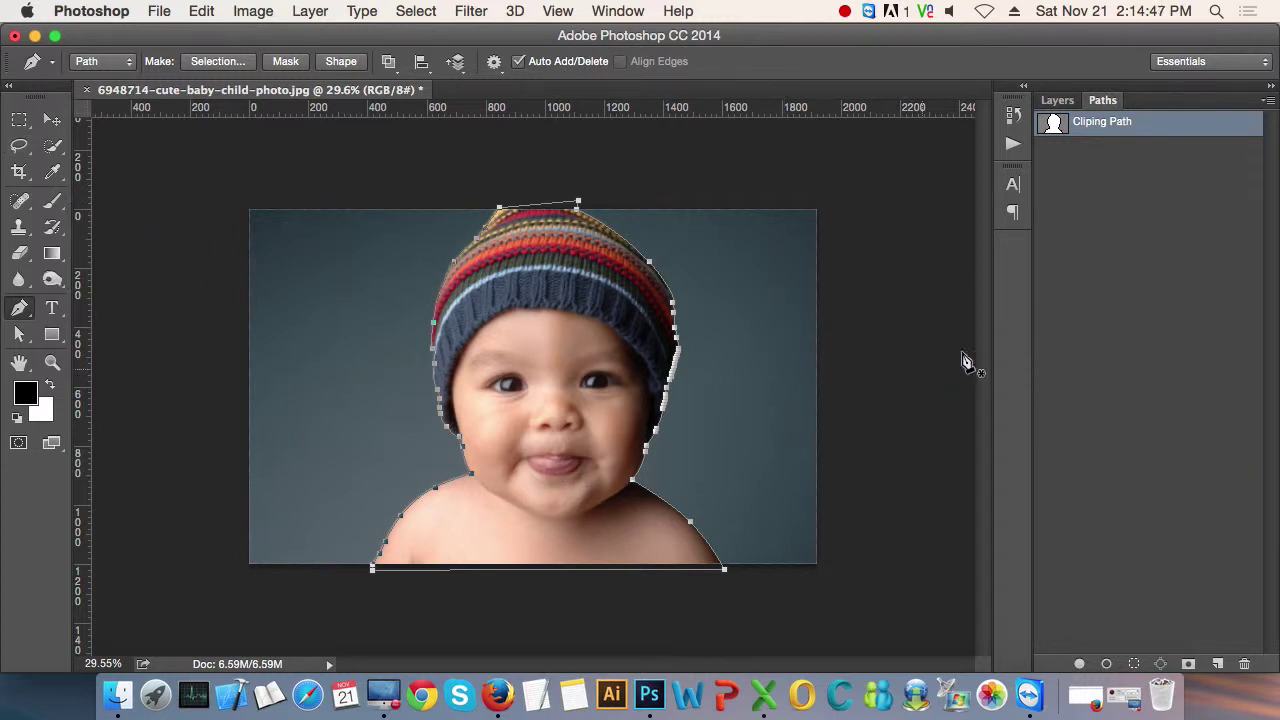
# - Toggle the Cliping Path outline off and on, then choose the Rectangular Marquee tool
pyautogui.click(1117, 294)
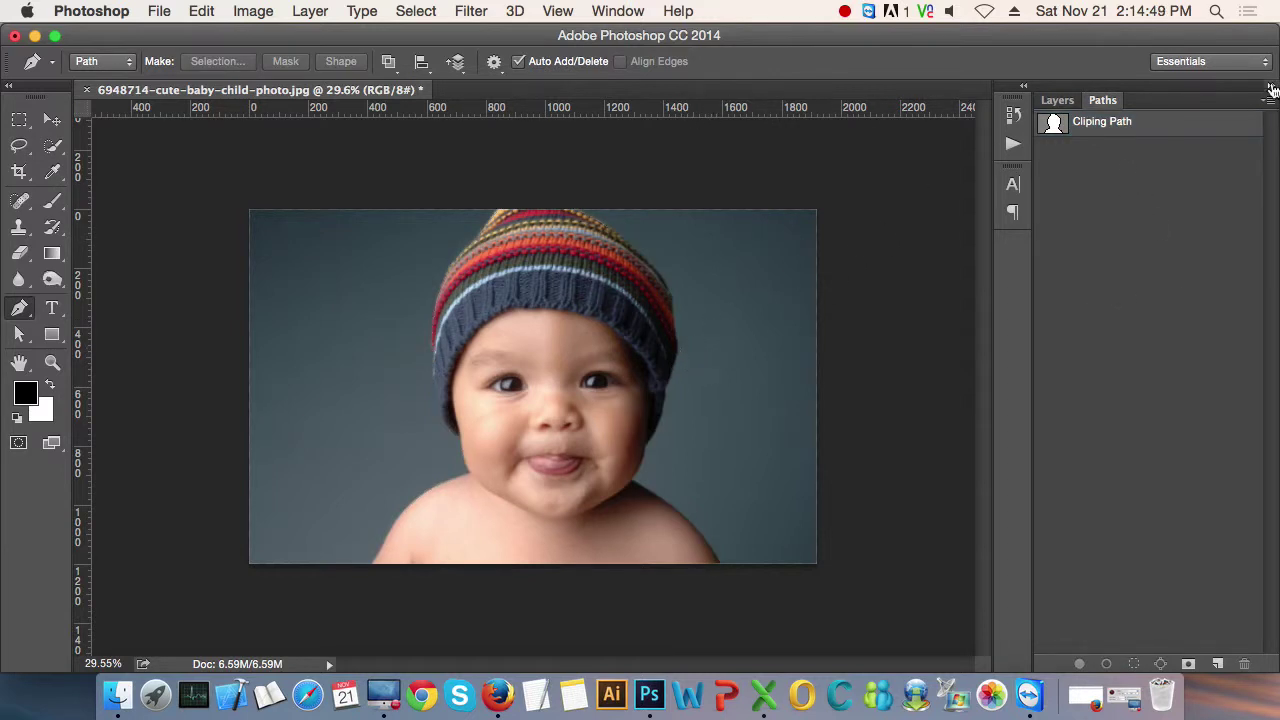
pyautogui.click(1210, 130)
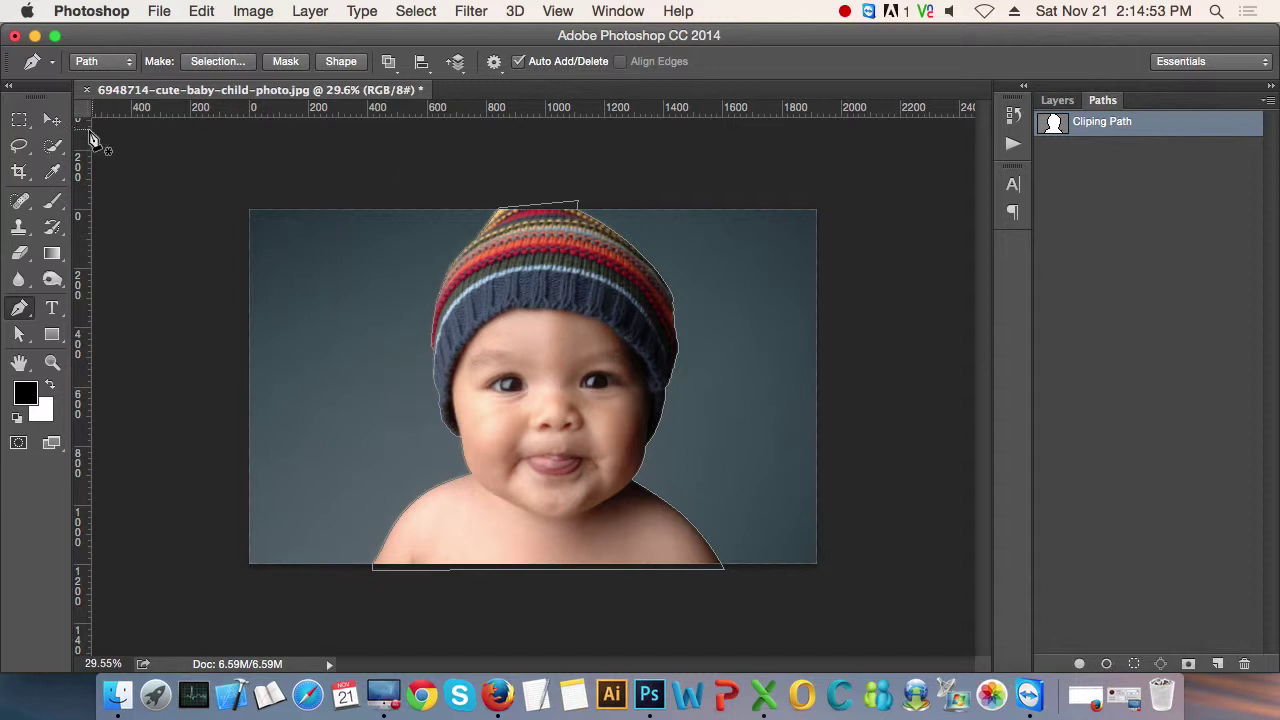
pyautogui.click(19, 120)
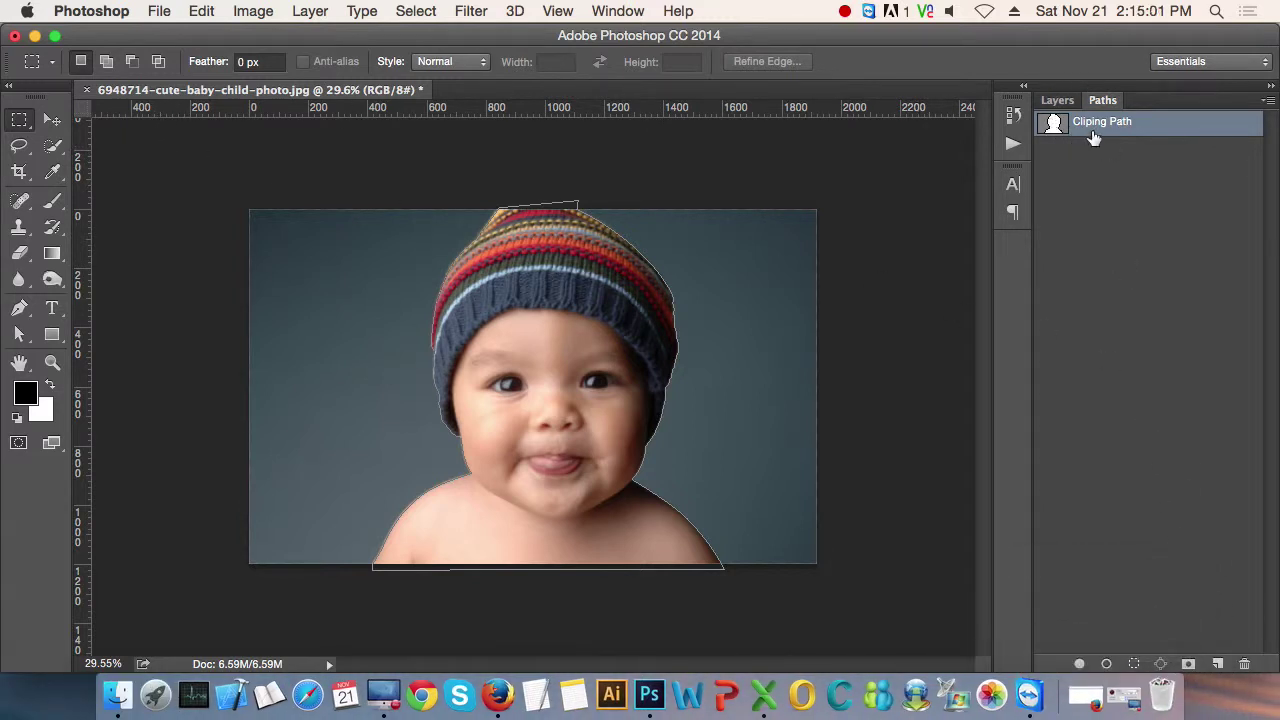
pyautogui.click(1135, 666)
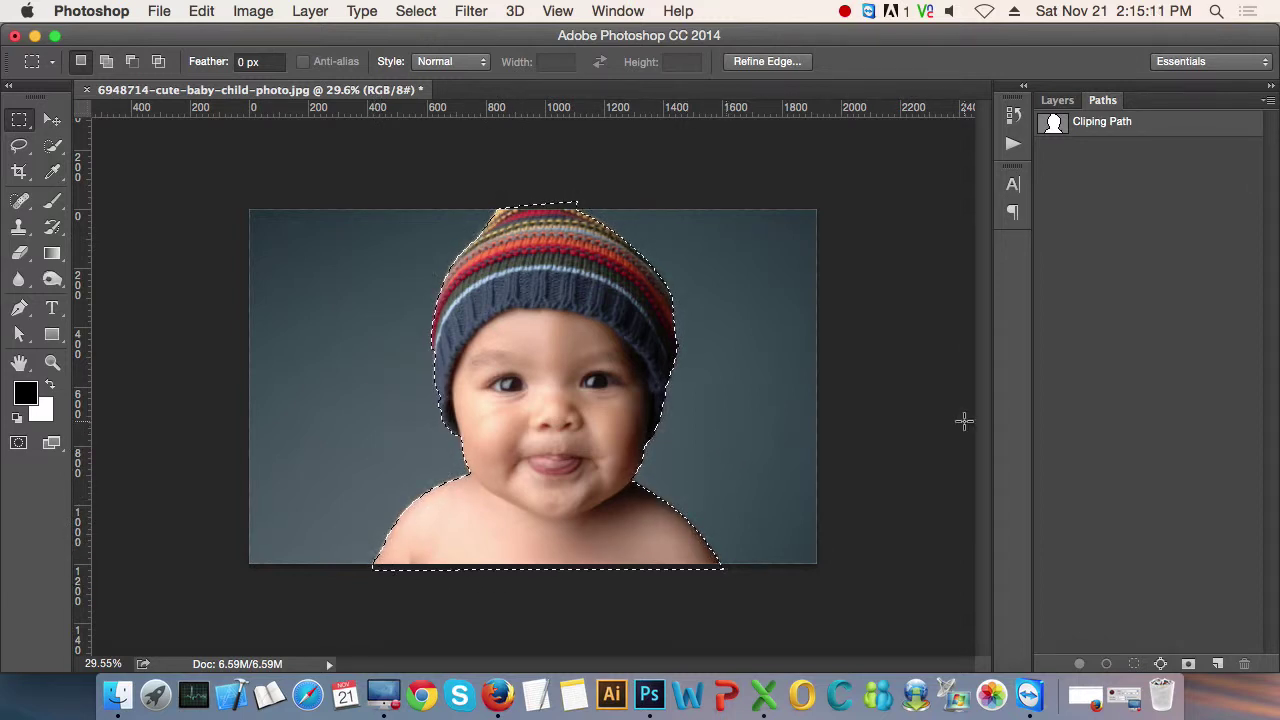
pyautogui.hotkey('ctrl', 'z')
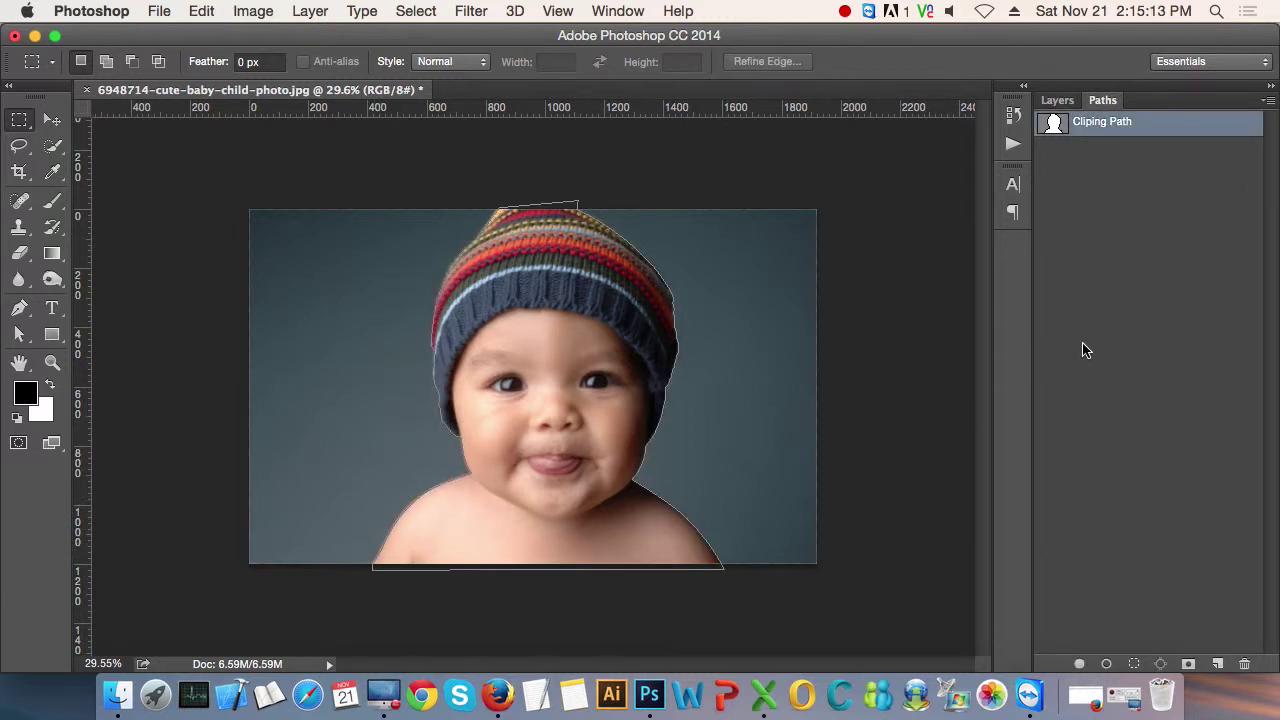
pyautogui.keyDown('super'); pyautogui.click(1053, 124); pyautogui.keyUp('super')
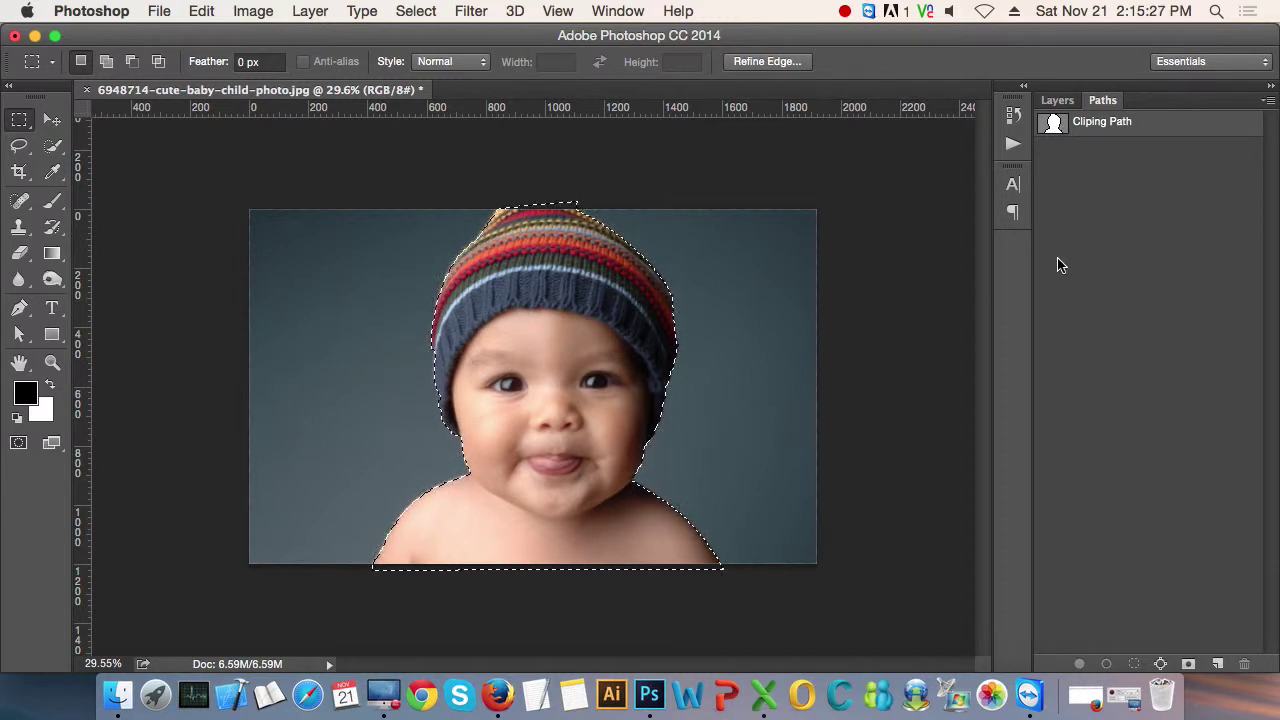
pyautogui.press('super+z')
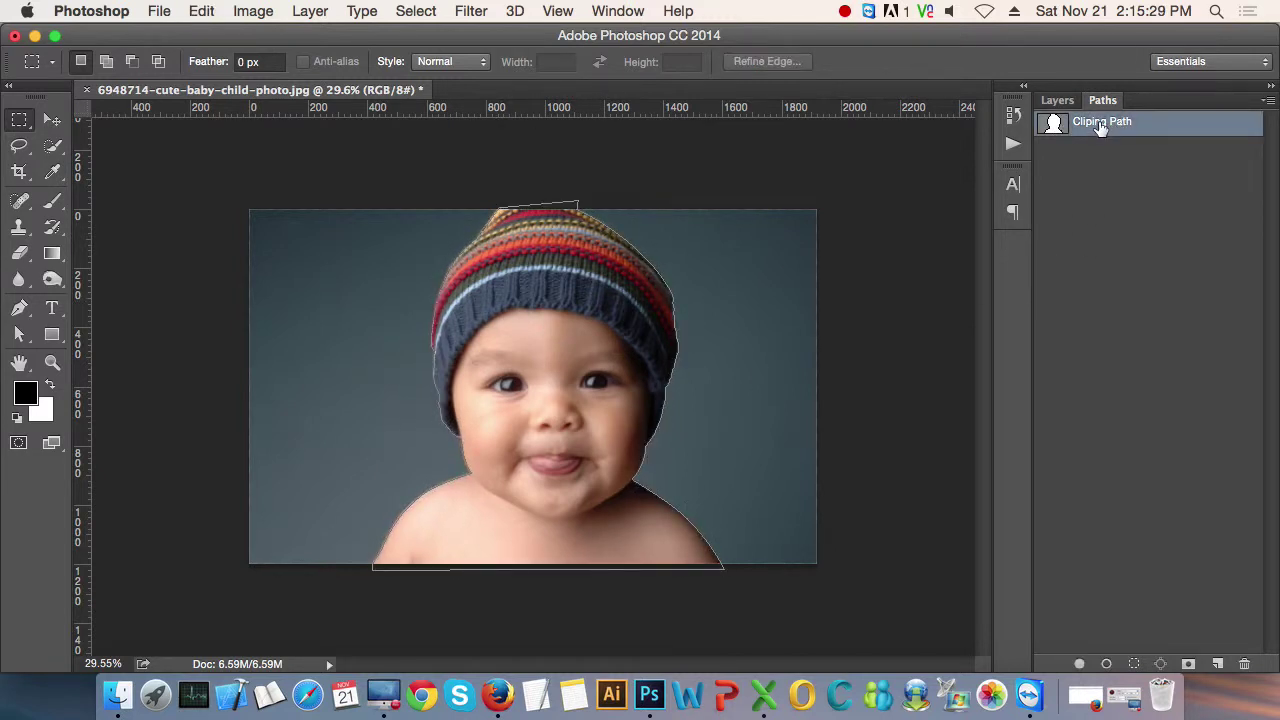
# - Make a selection from Cliping Path with Feather Radius 0, undo it, then reload it
pyautogui.rightClick(1100, 127)
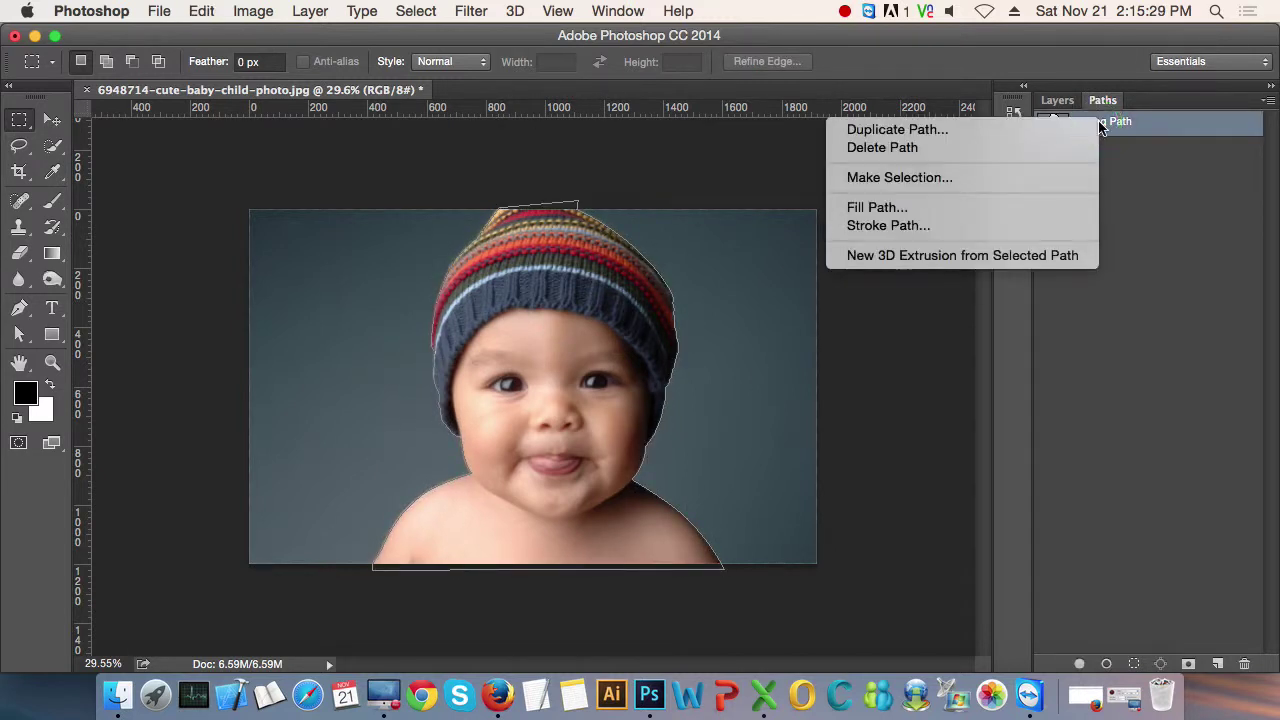
pyautogui.click(923, 177)
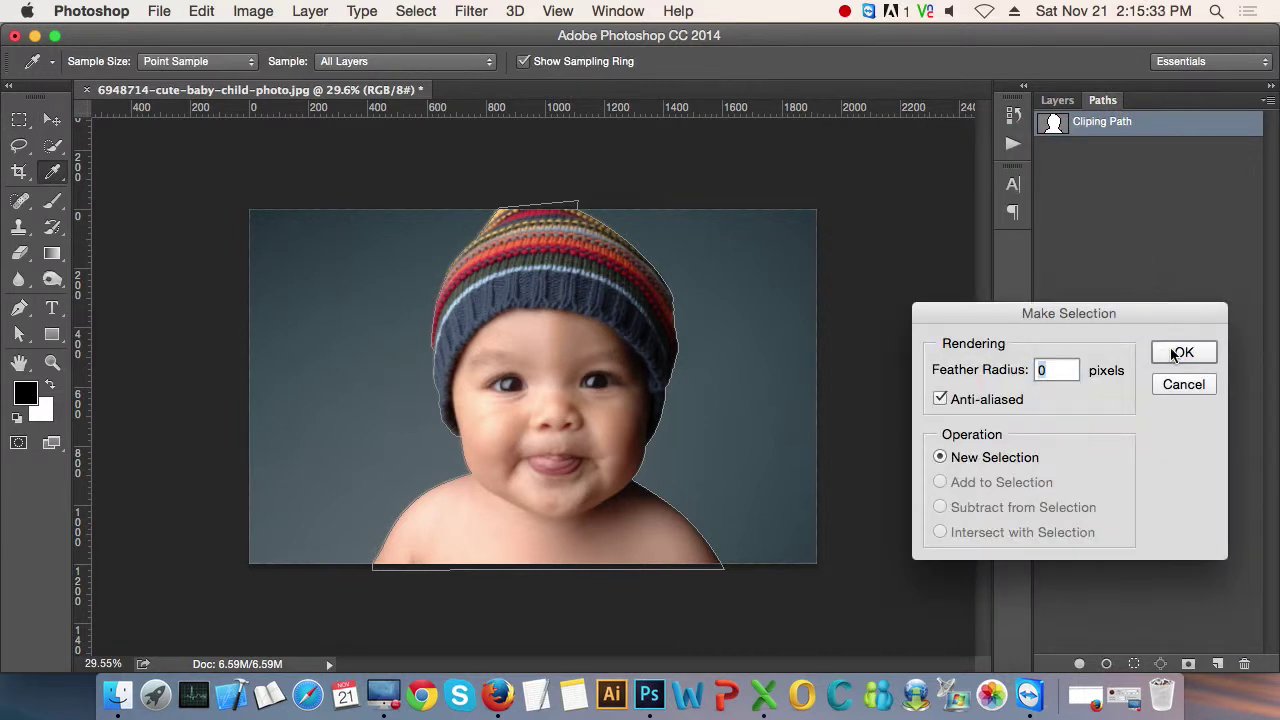
pyautogui.click(1178, 353)
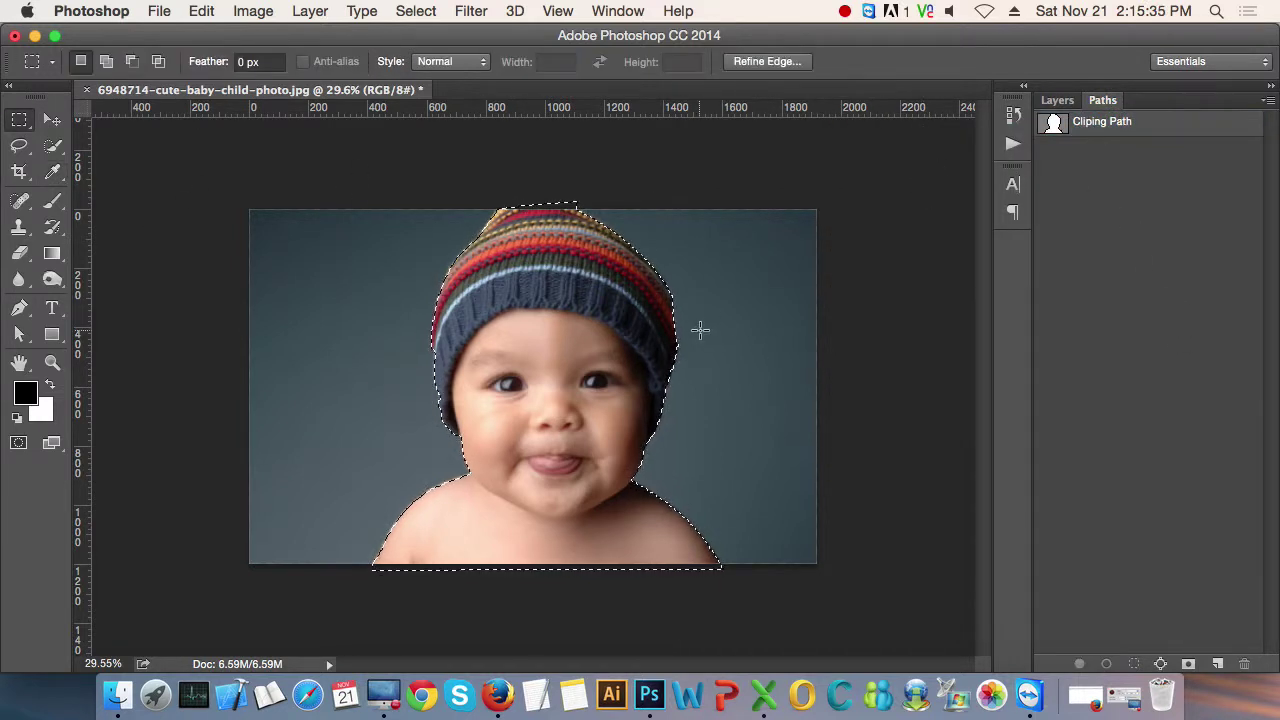
pyautogui.hotkey('ctrl', 'z')
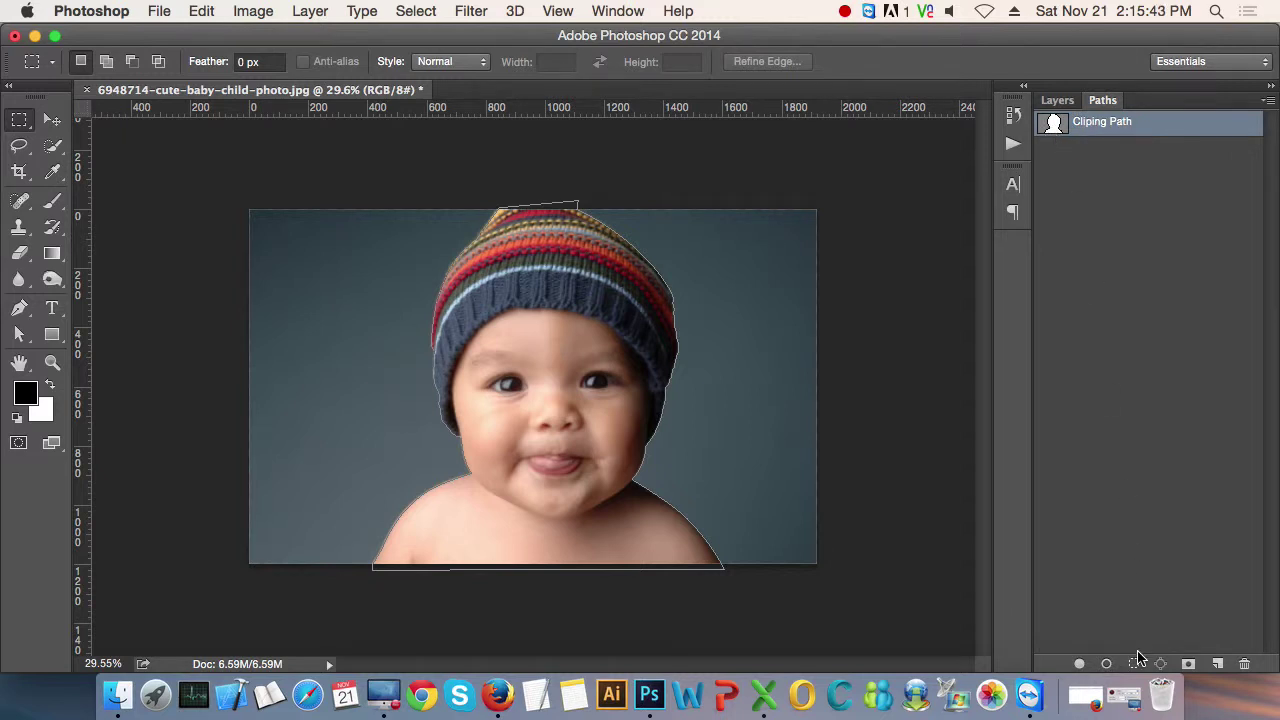
pyautogui.click(1136, 660)
# - Load Cliping Path as a selection and use Layer Via Copy to create Layer 1
pyautogui.click(19, 145)
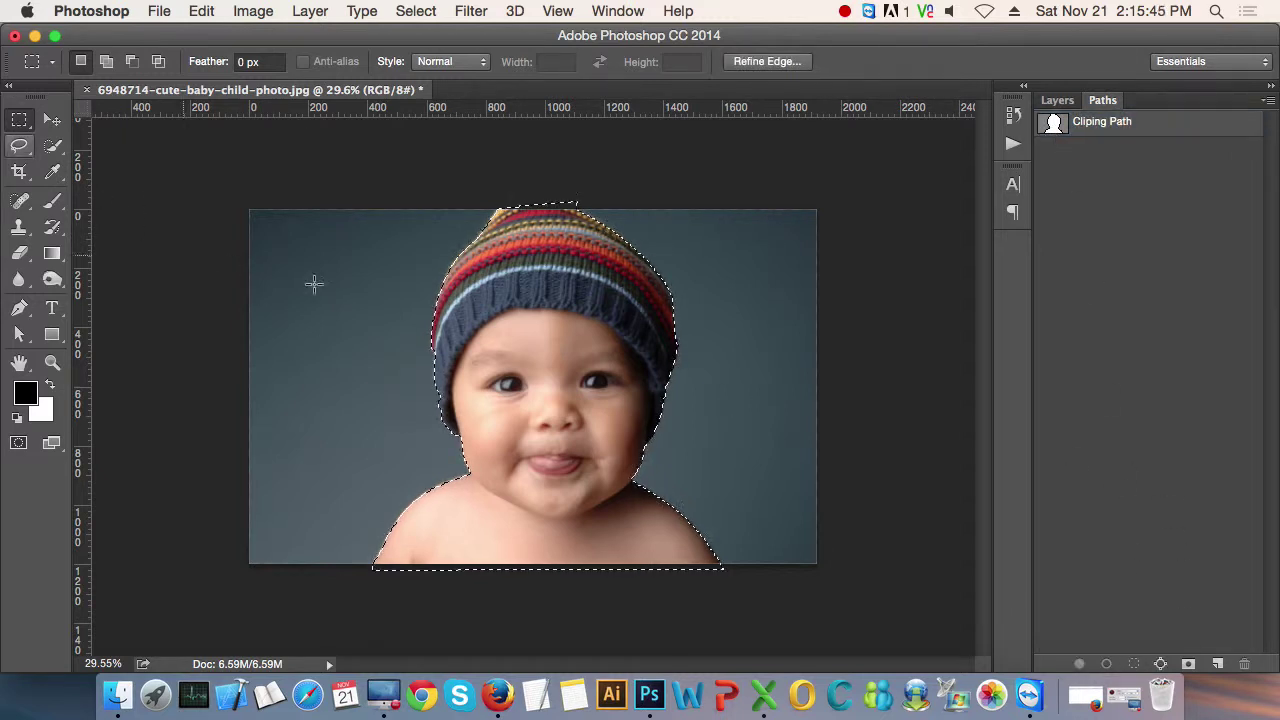
pyautogui.press('m')
pyautogui.click(1153, 130)
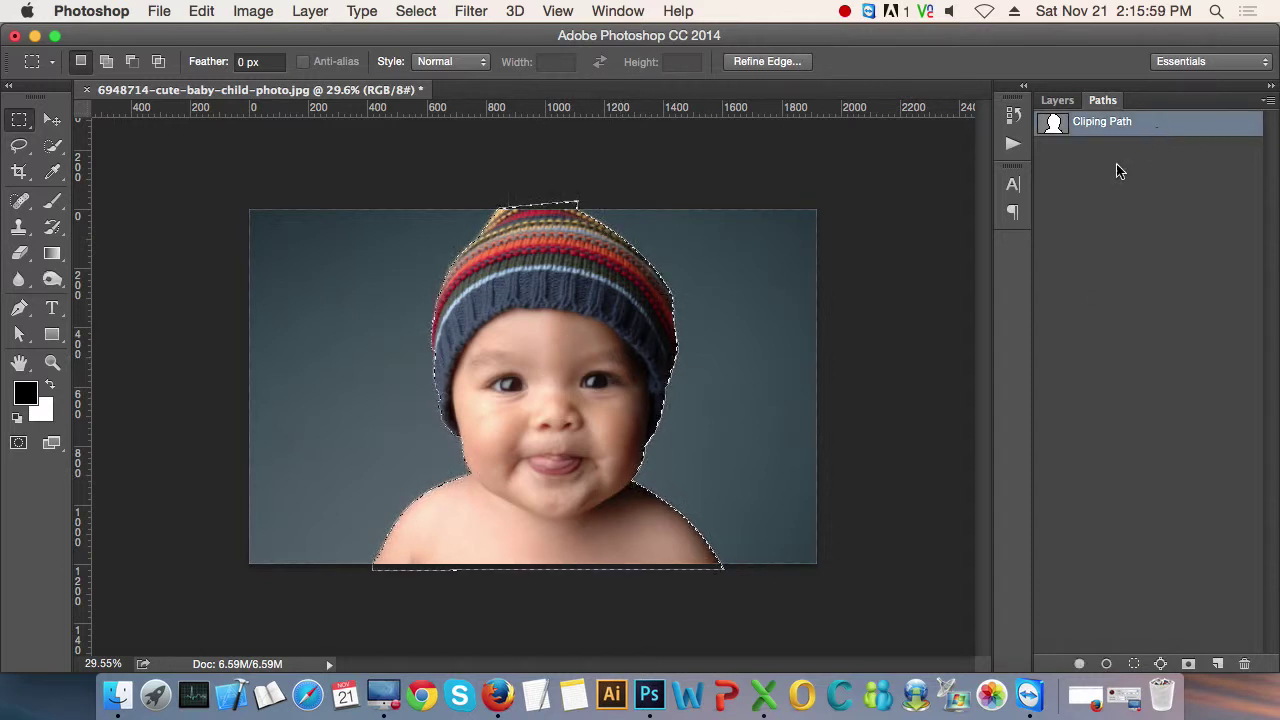
pyautogui.click(1057, 100)
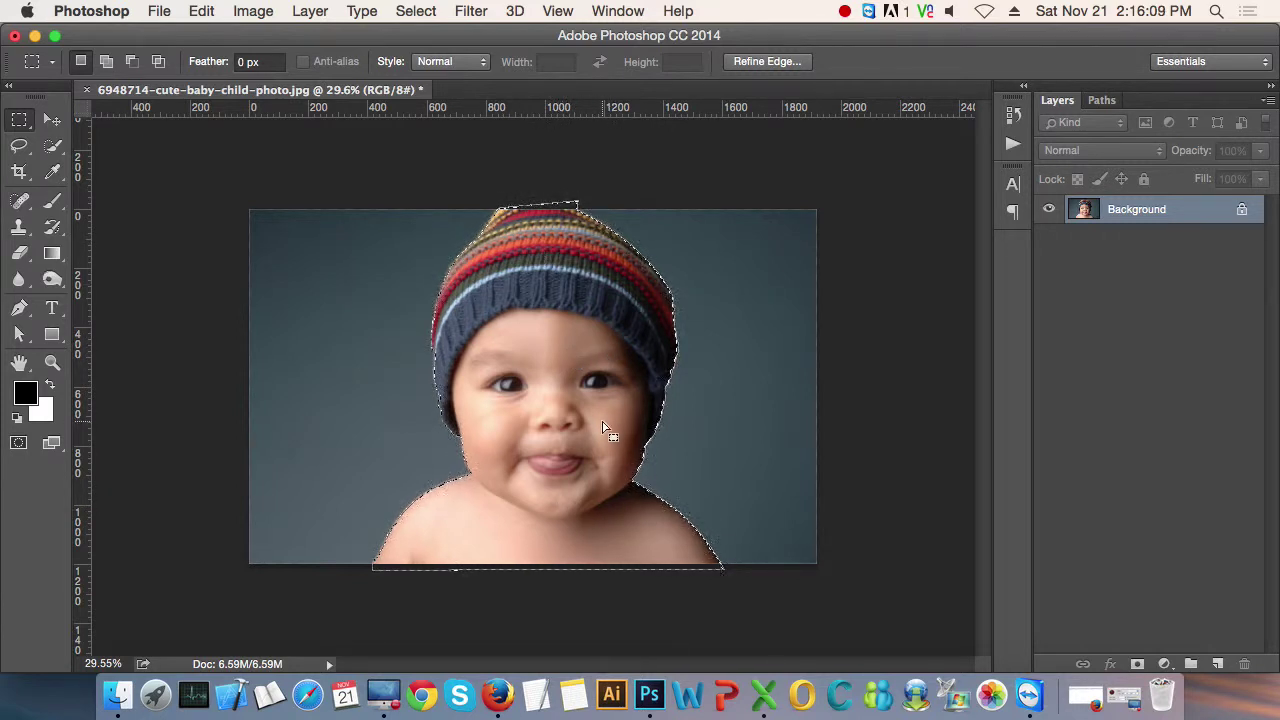
pyautogui.click(1101, 101)
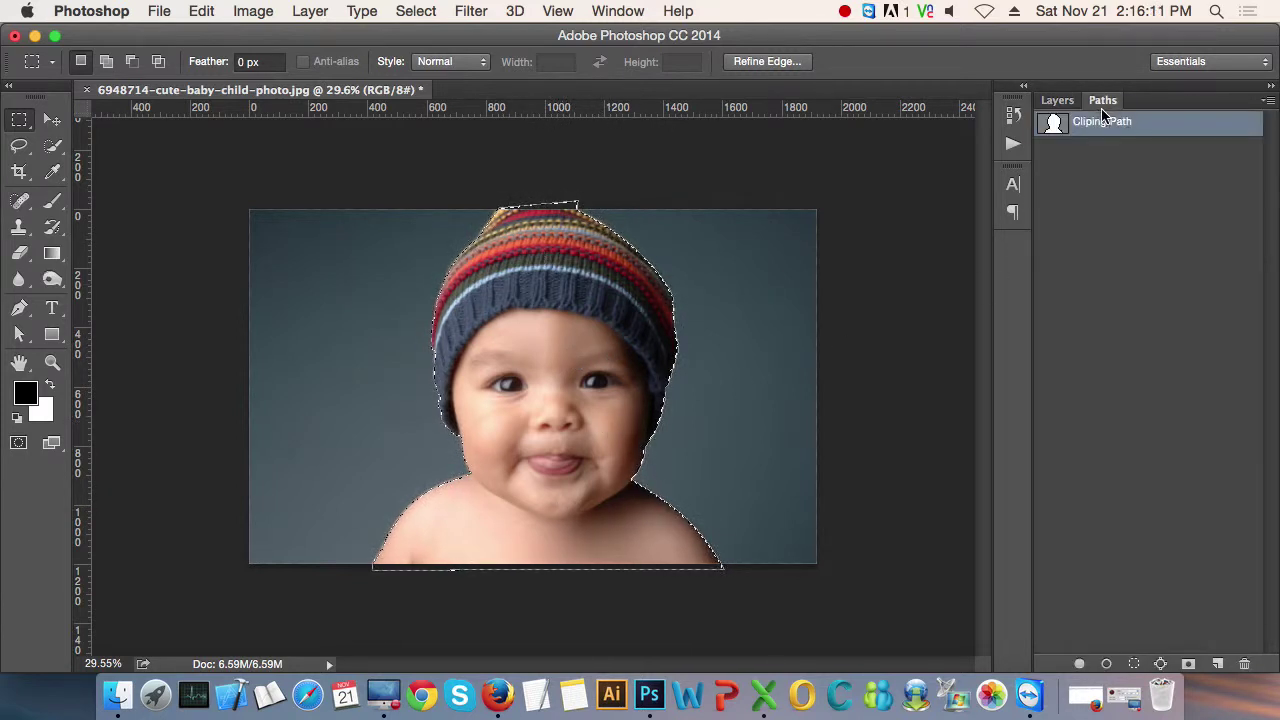
pyautogui.rightClick(533, 309)
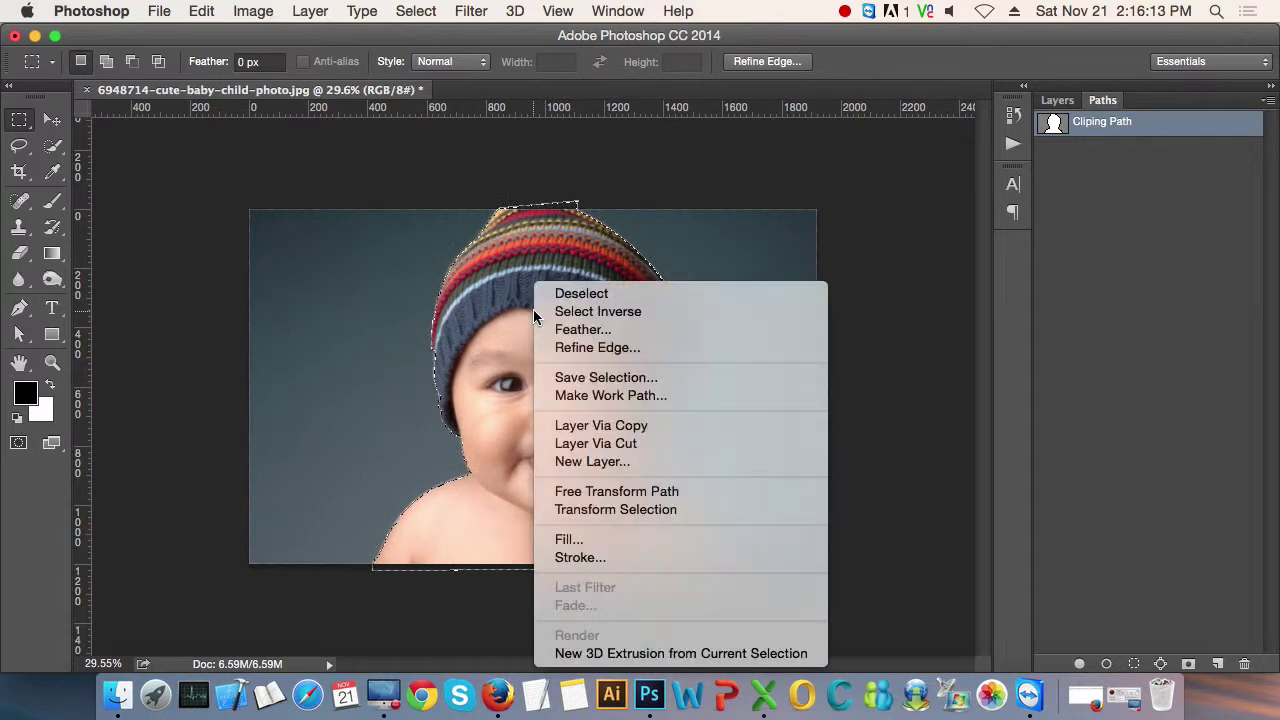
pyautogui.click(636, 426)
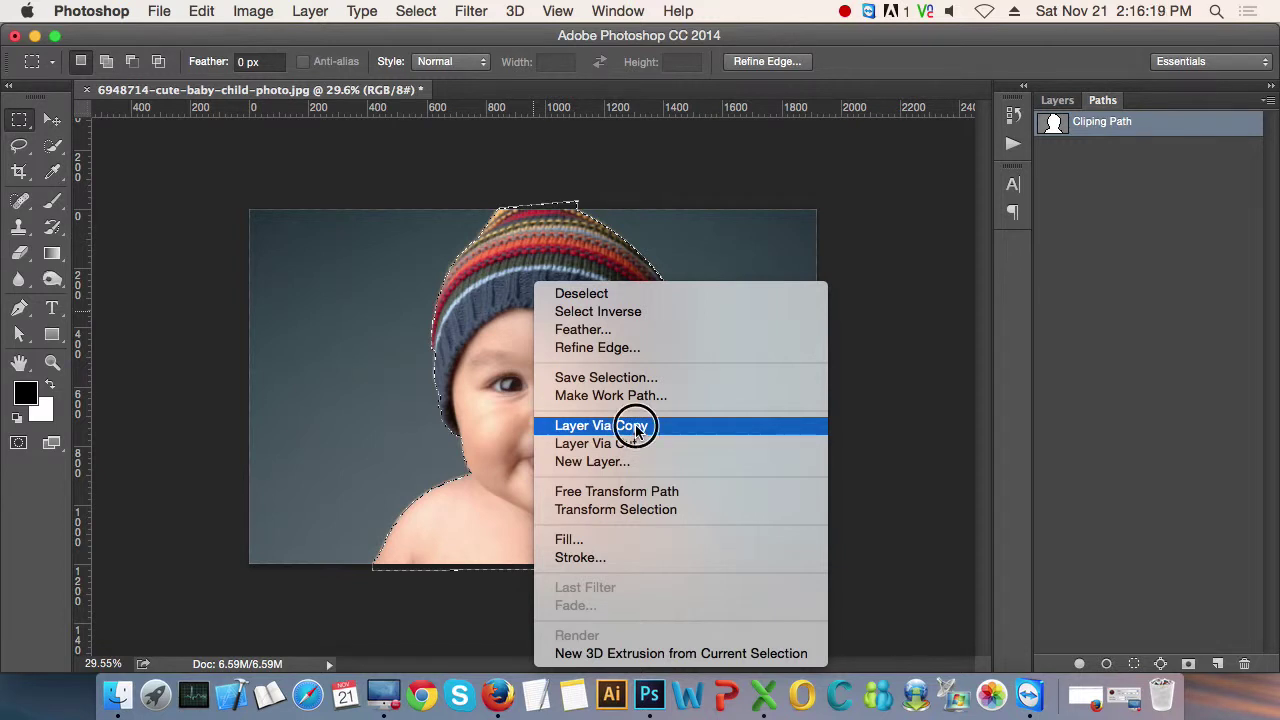
pyautogui.click(1057, 101)
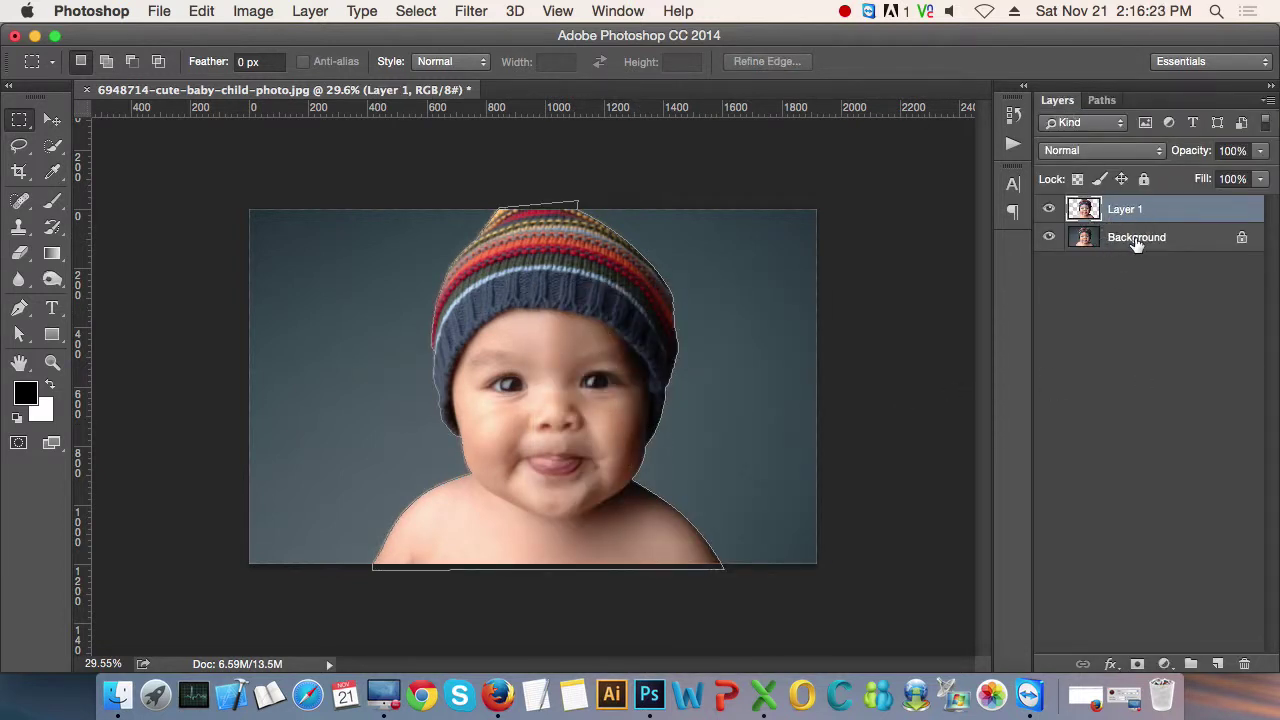
# - Preview the cut-out by hiding Background, add Layer 2 above it, and deselect
pyautogui.click(1049, 238)
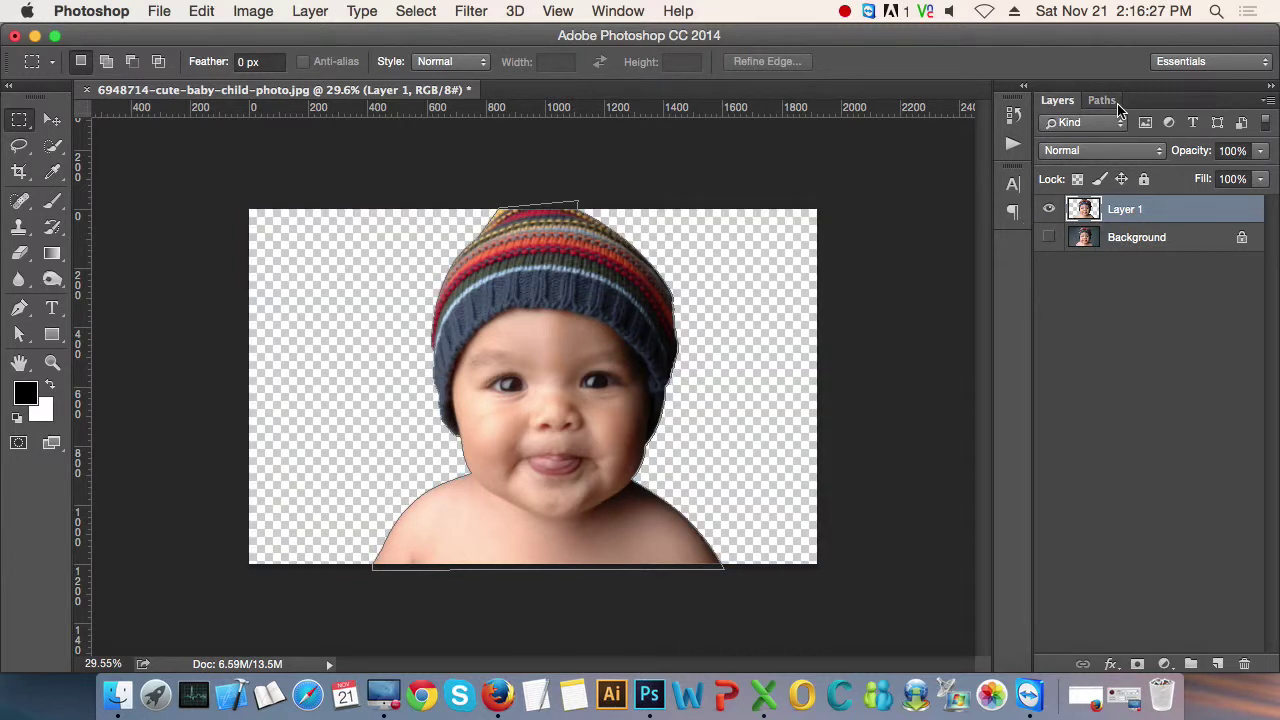
pyautogui.click(1049, 237)
pyautogui.click(1140, 238)
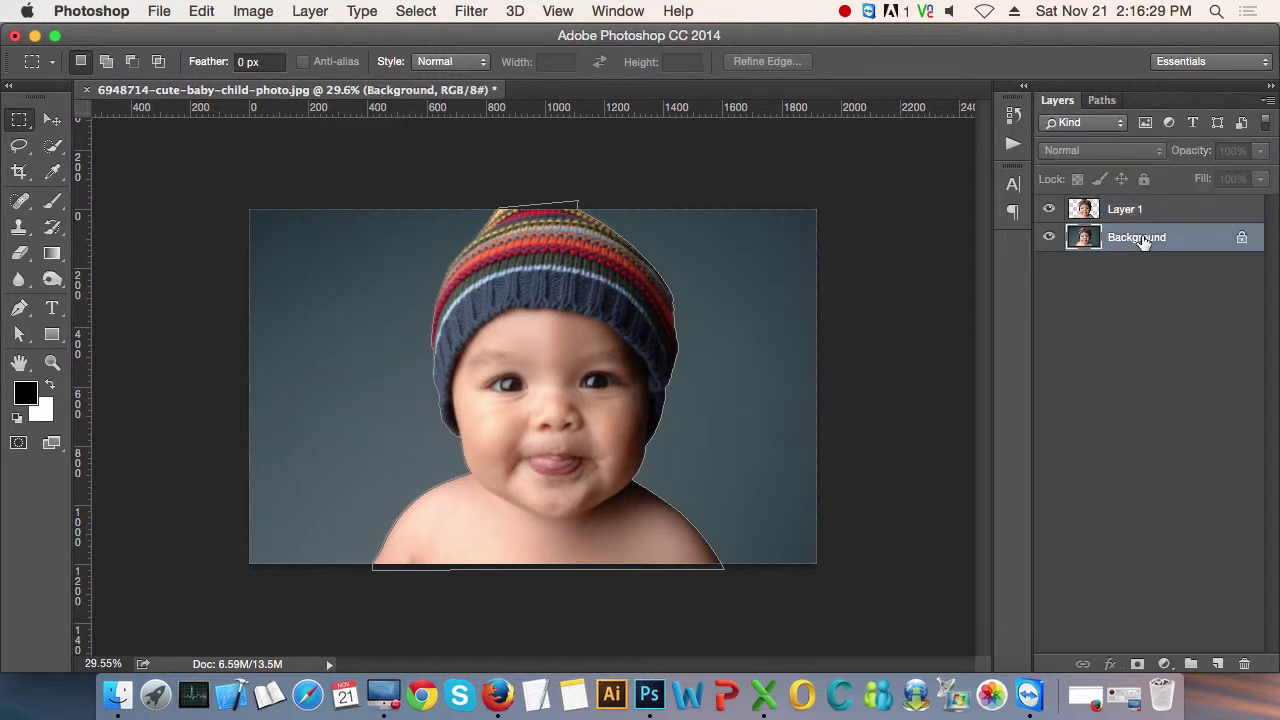
pyautogui.click(1220, 665)
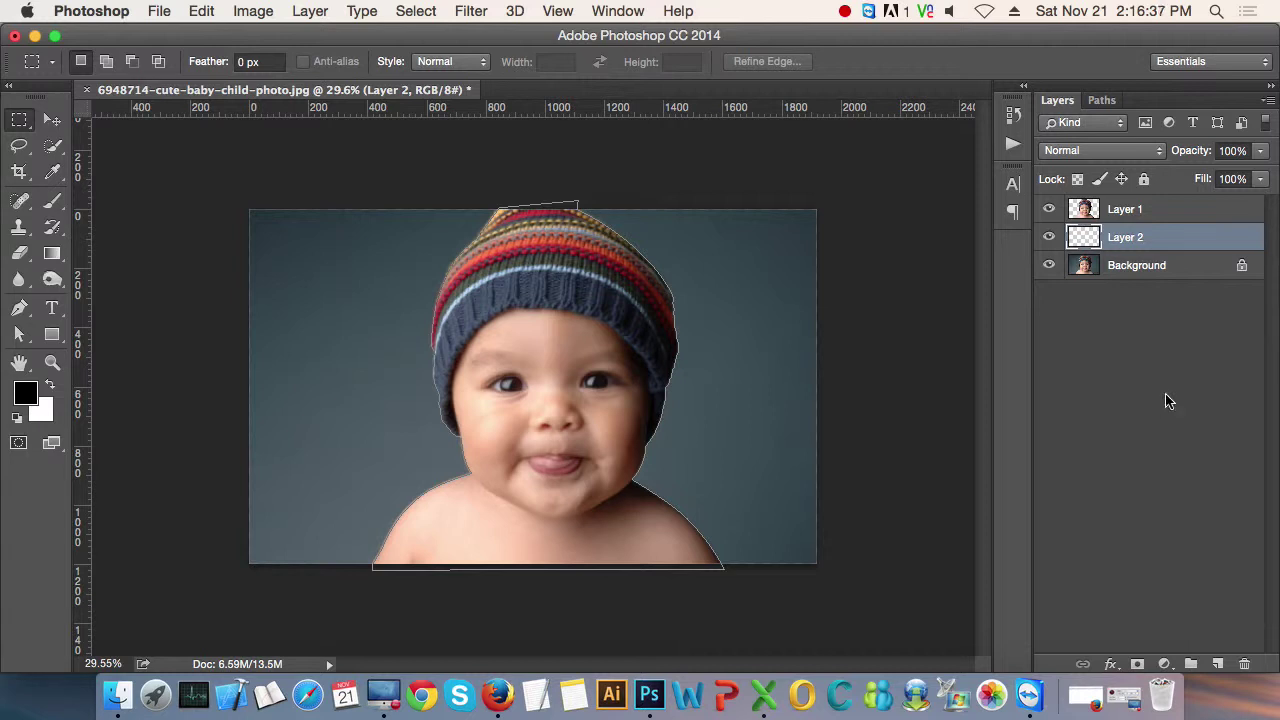
pyautogui.press('super+d')
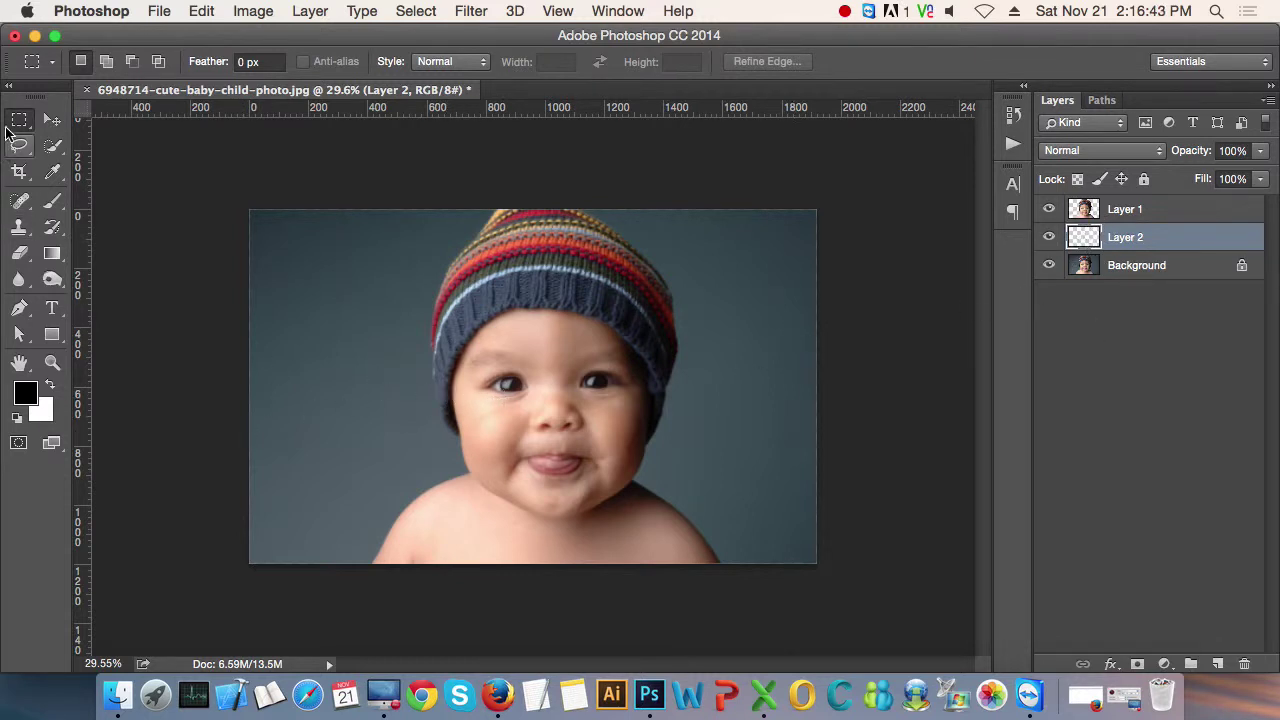
# - Fill Layer 2 with white, zoom out, and switch to the 3_can.jpg document
pyautogui.press('super+BackSpace')
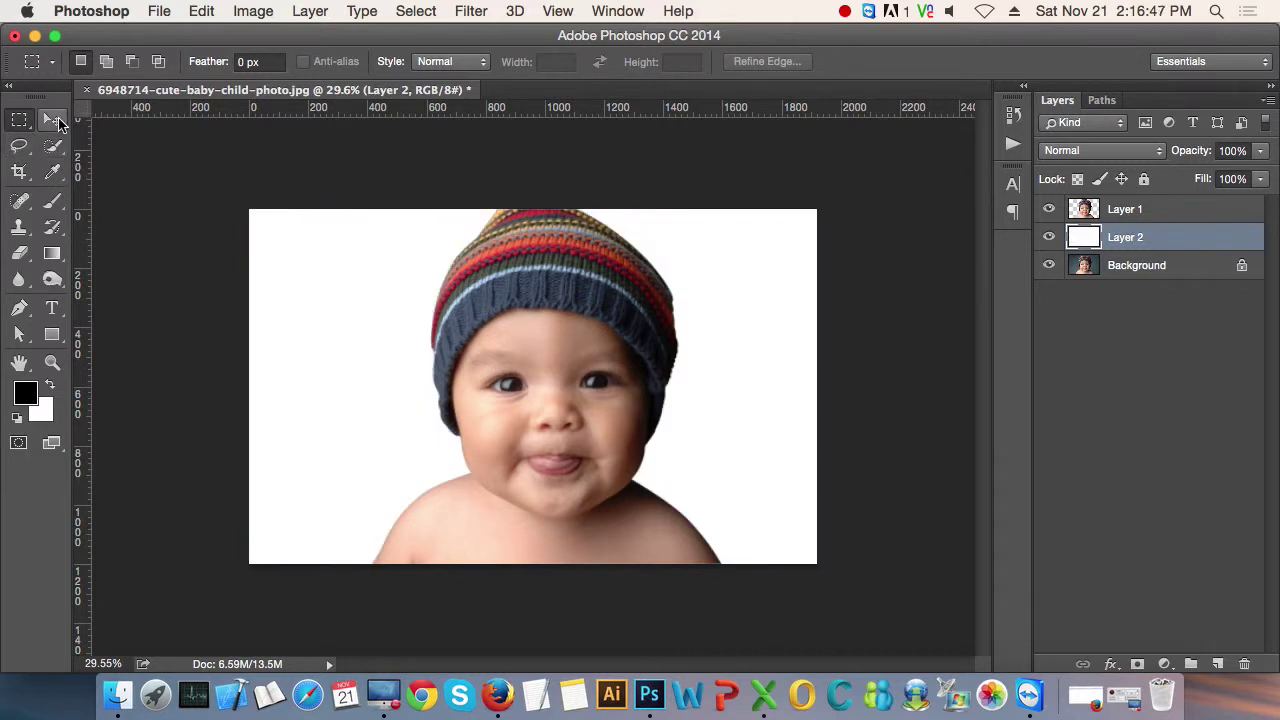
pyautogui.click(52, 119)
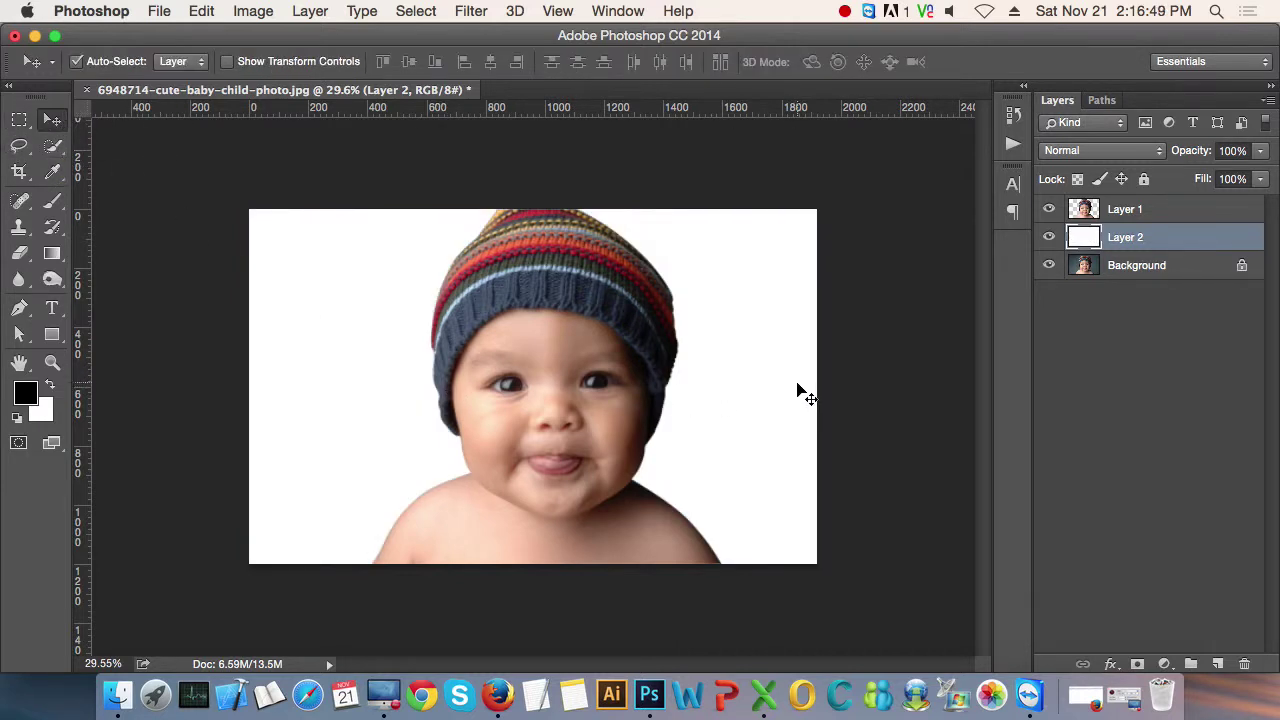
pyautogui.scroll(-1, 655, 443)
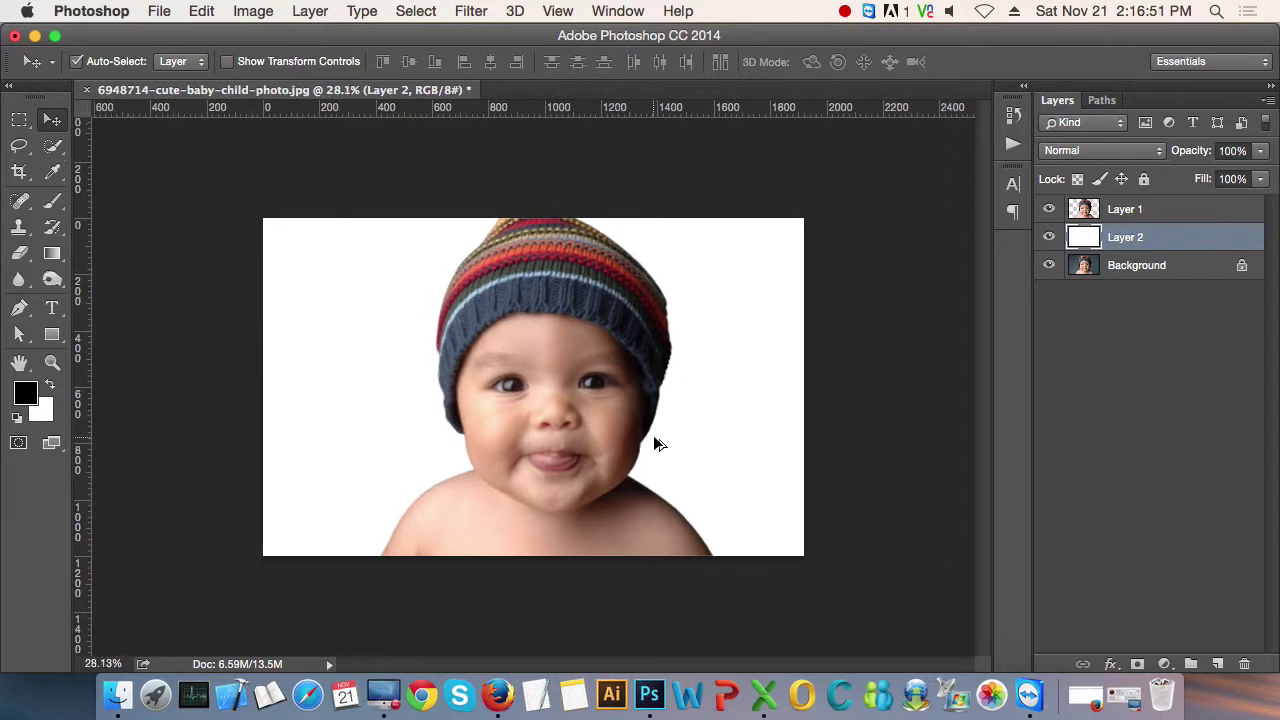
pyautogui.scroll(-1, 654, 443)
pyautogui.scroll(-3, 652, 455)
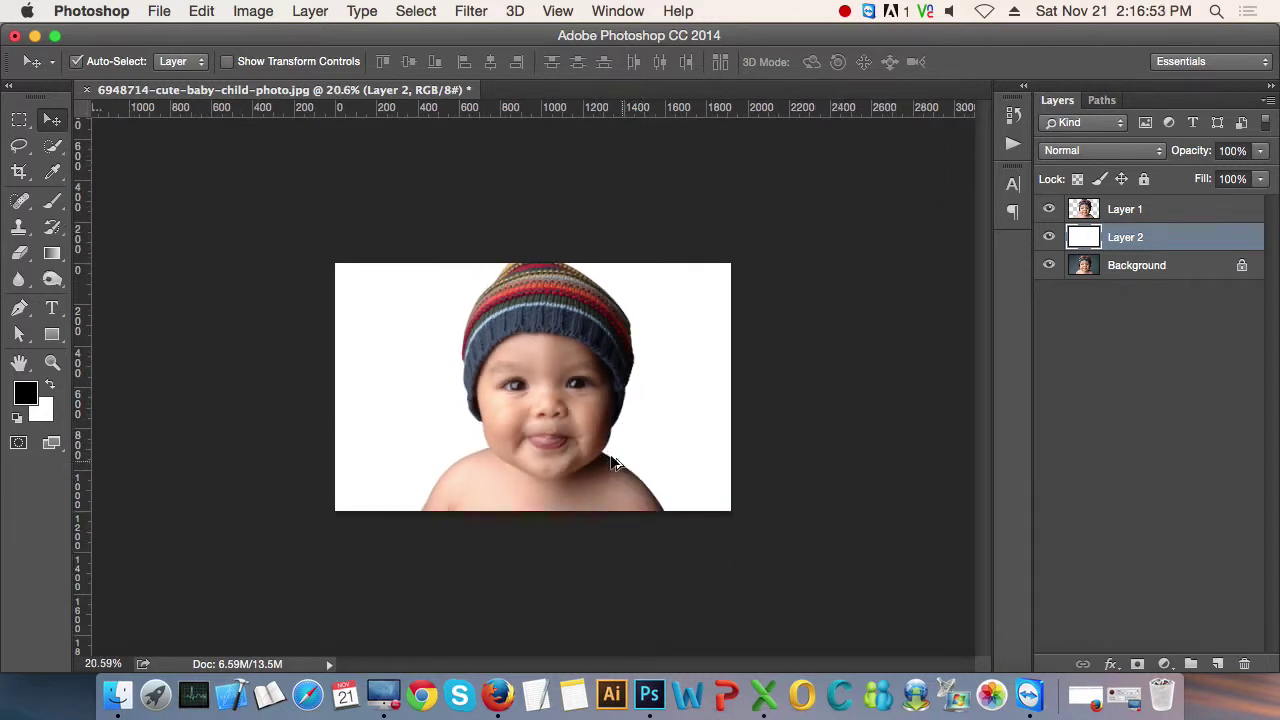
pyautogui.scroll(1, 552, 435)
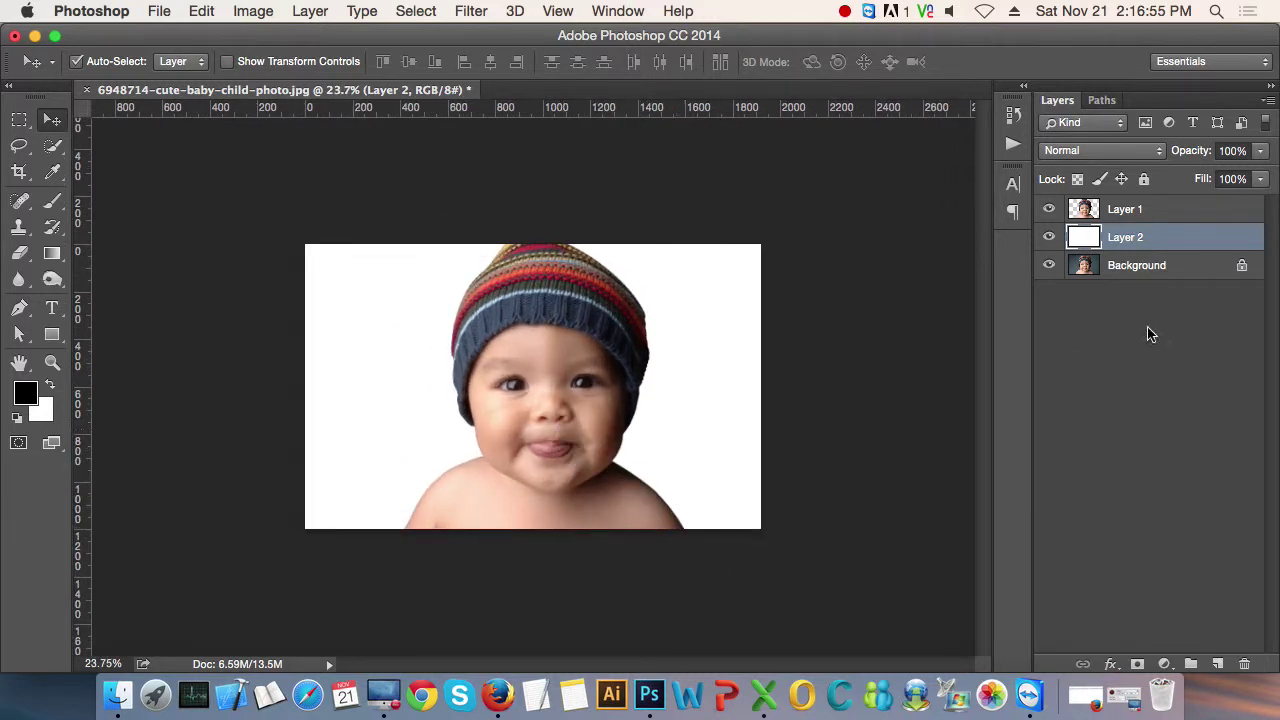
pyautogui.click(849, 12)
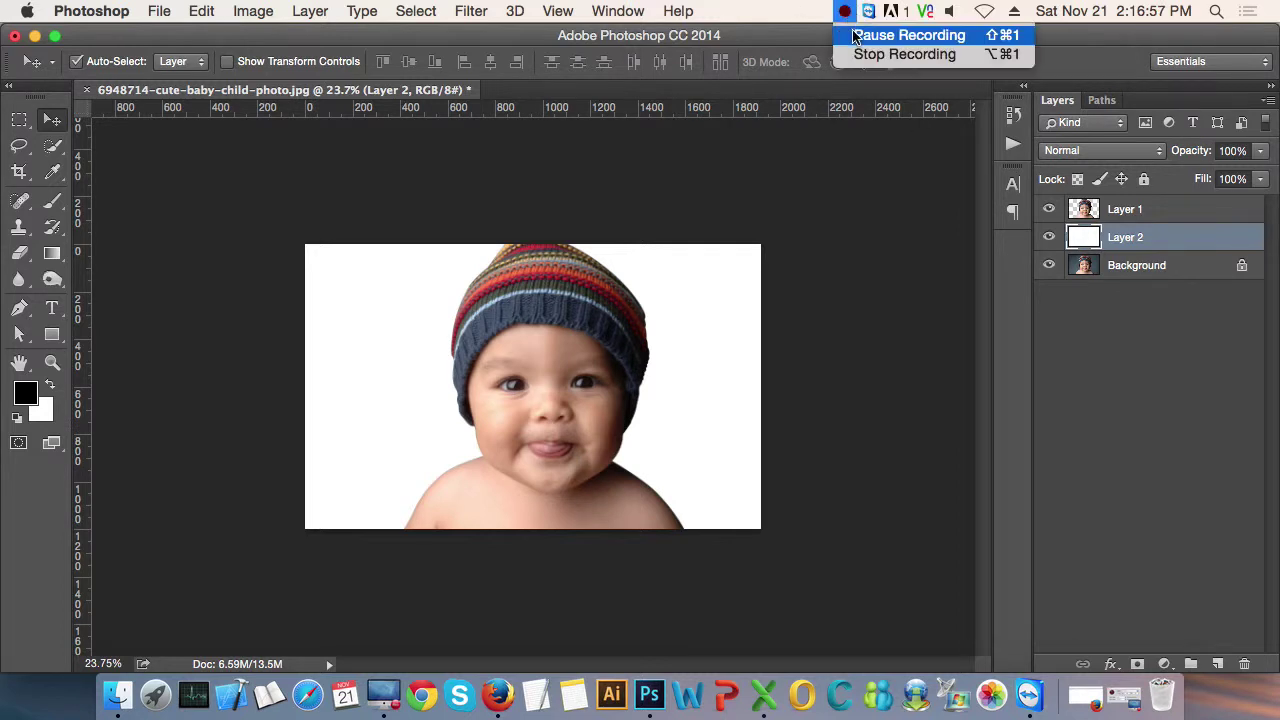
pyautogui.click(880, 34)
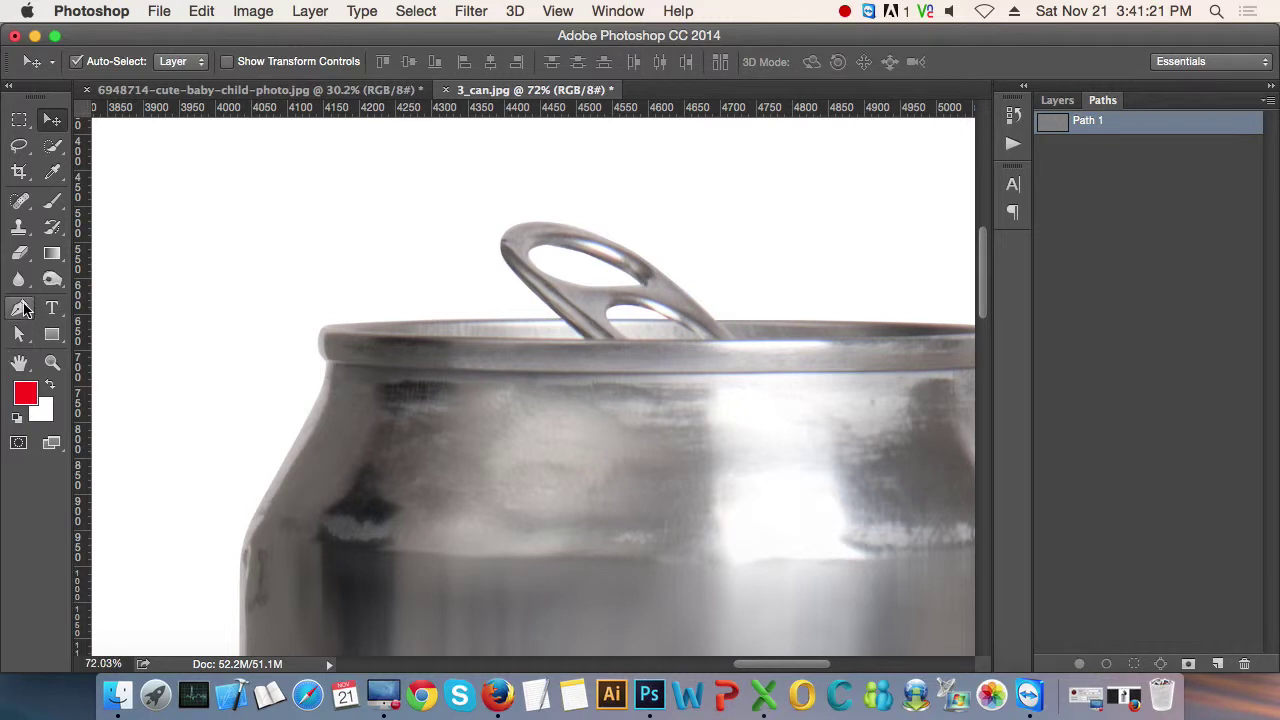
# - With the Pen tool, draw a closed curved outer path around the pull-tab and rim
pyautogui.click(22, 309)
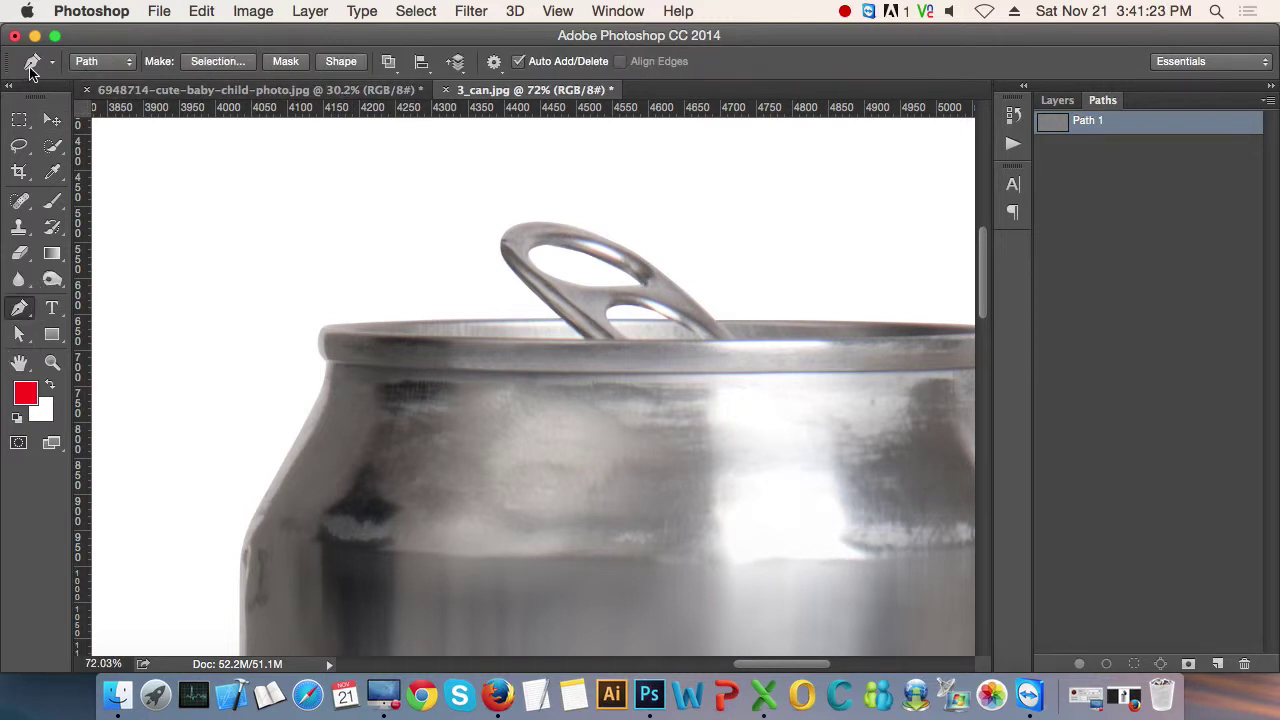
pyautogui.click(388, 61)
pyautogui.click(724, 321)
pyautogui.moveTo(490, 233); pyautogui.dragTo(484, 240)
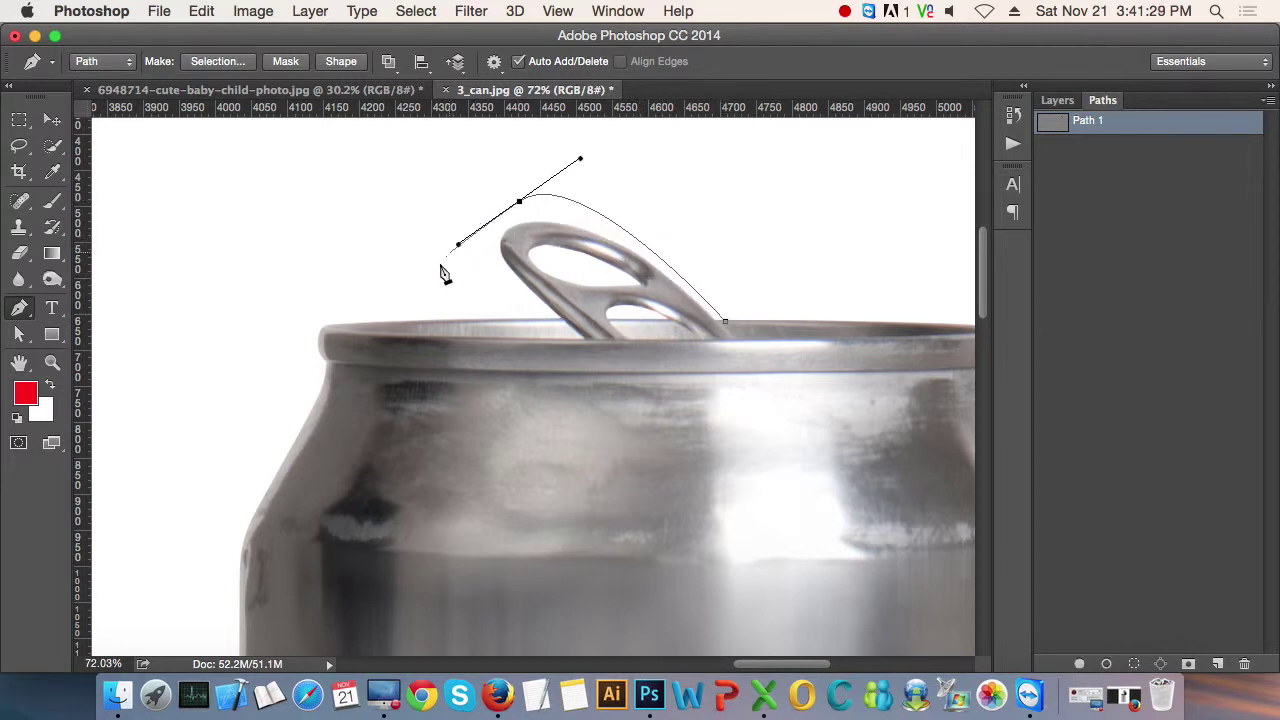
pyautogui.moveTo(429, 347); pyautogui.dragTo(459, 450)
pyautogui.moveTo(598, 487); pyautogui.dragTo(746, 467)
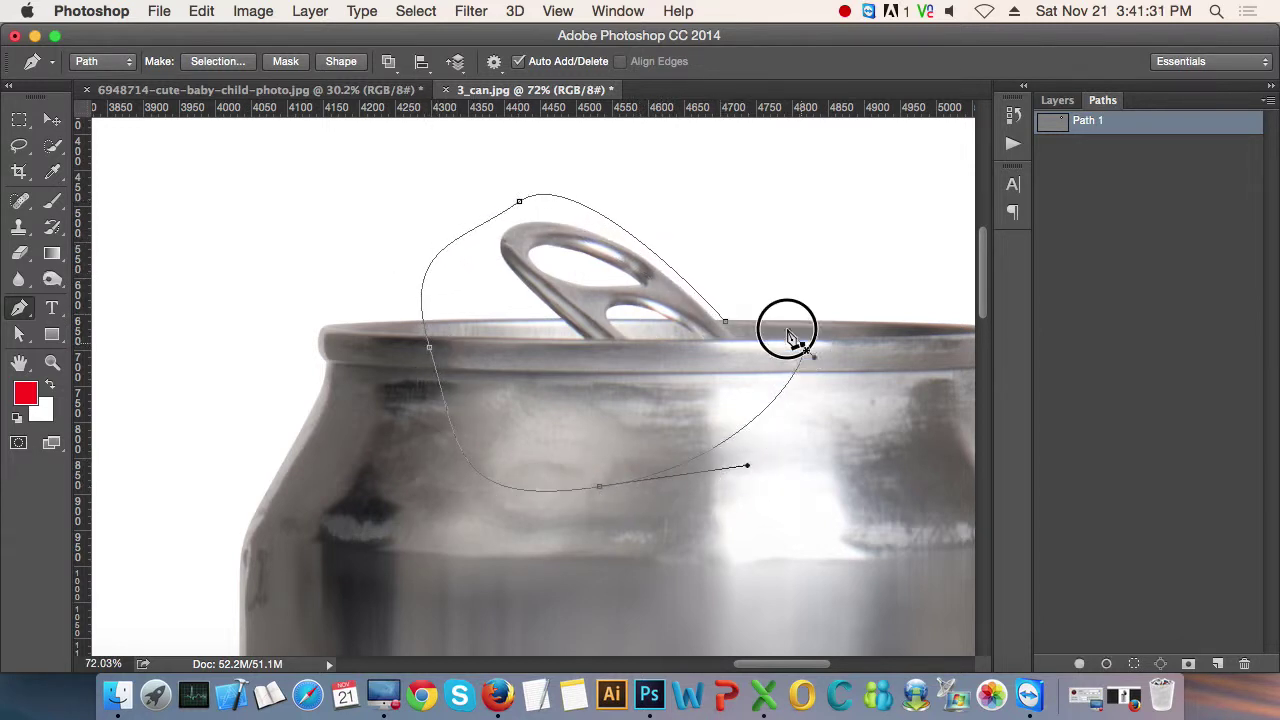
pyautogui.moveTo(802, 344); pyautogui.dragTo(818, 358)
pyautogui.click(726, 325)
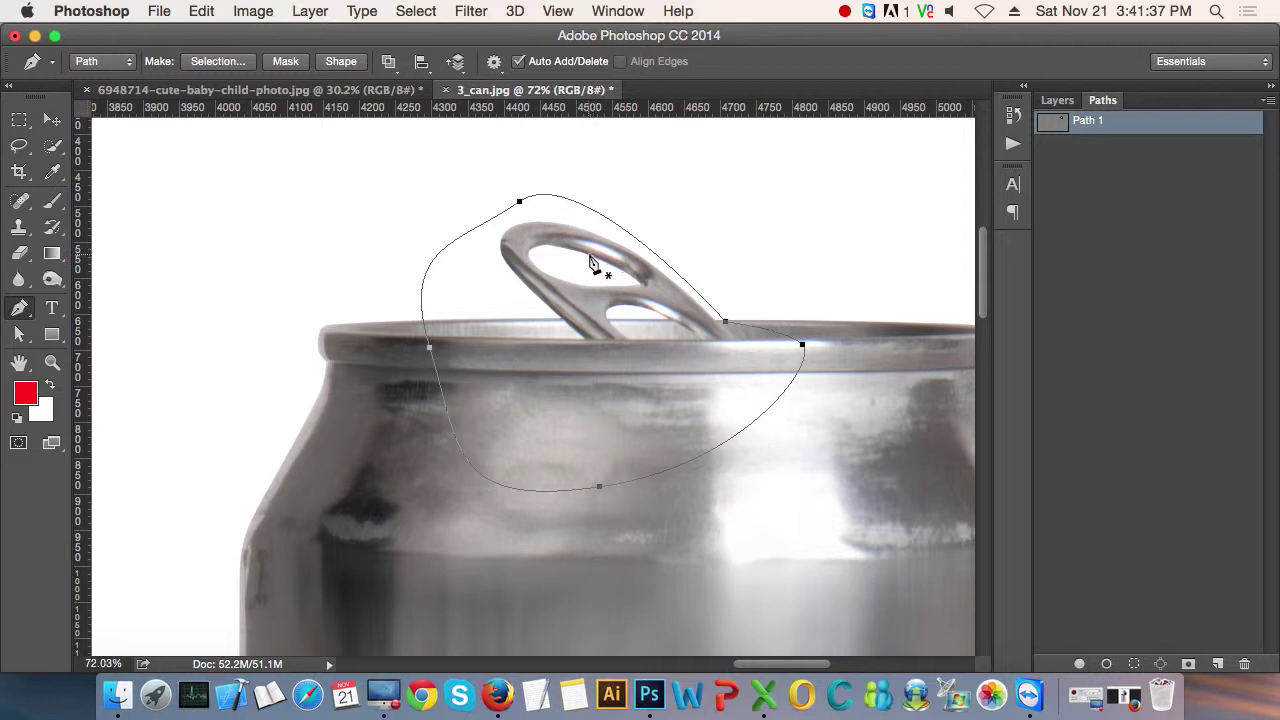
# - Draw a closed inner path on the pull-tab with two curved and two corner anchors
pyautogui.moveTo(536, 243); pyautogui.dragTo(506, 271)
pyautogui.moveTo(493, 408); pyautogui.dragTo(533, 436)
pyautogui.click(634, 427)
pyautogui.click(685, 344)
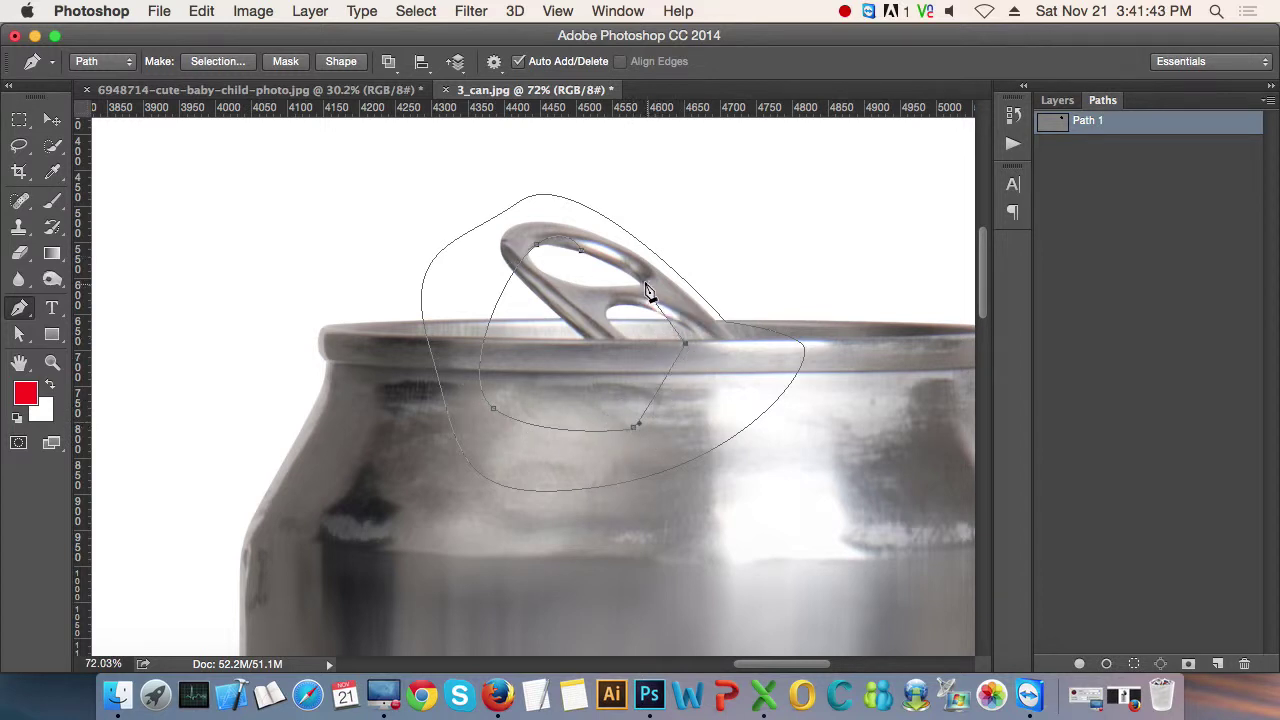
pyautogui.click(583, 252)
# - Return to Path 1 in the Paths panel and undo the inner path
pyautogui.click(1057, 101)
pyautogui.click(1101, 101)
pyautogui.press('super+z')
pyautogui.press('super+z')
pyautogui.press('super+alt+z')
pyautogui.press('super+alt+z')
# - Set Path Operations to Subtract Front Shape and draw a closed inner loop from the tab across the rim
pyautogui.click(390, 62)
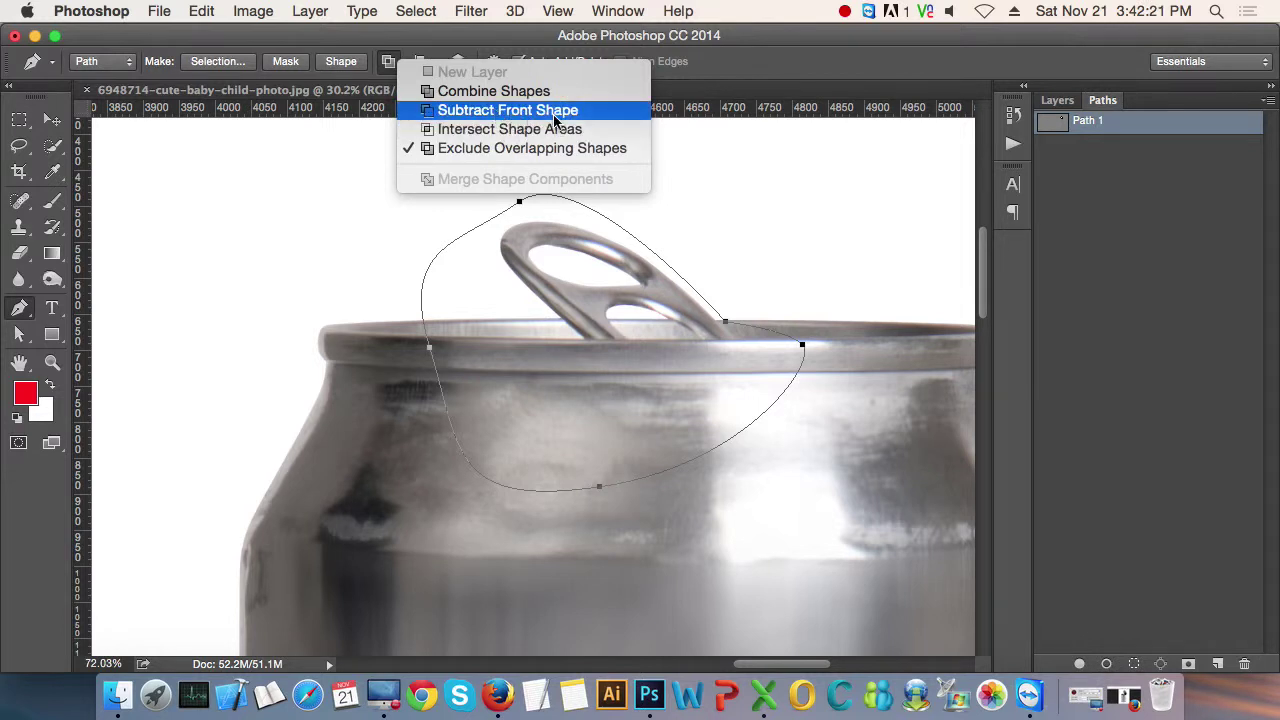
pyautogui.click(503, 112)
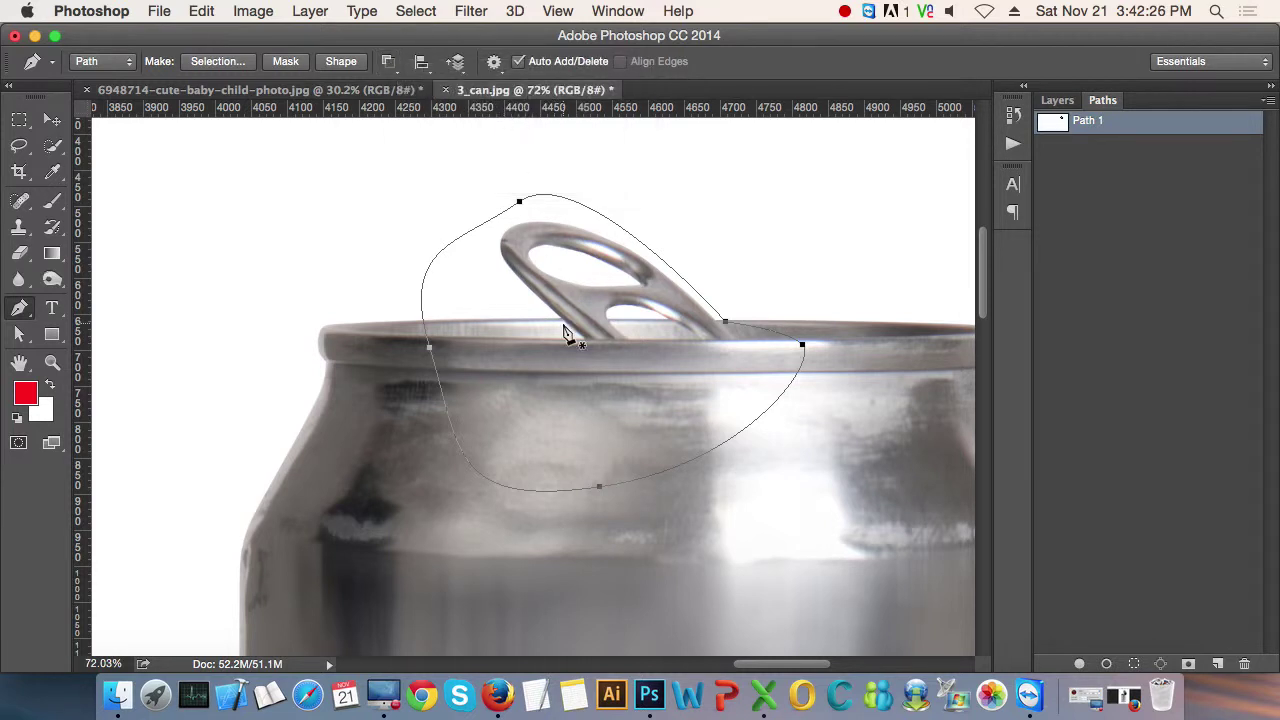
pyautogui.click(532, 255)
pyautogui.moveTo(481, 342); pyautogui.dragTo(518, 392)
pyautogui.moveTo(570, 452); pyautogui.dragTo(643, 429)
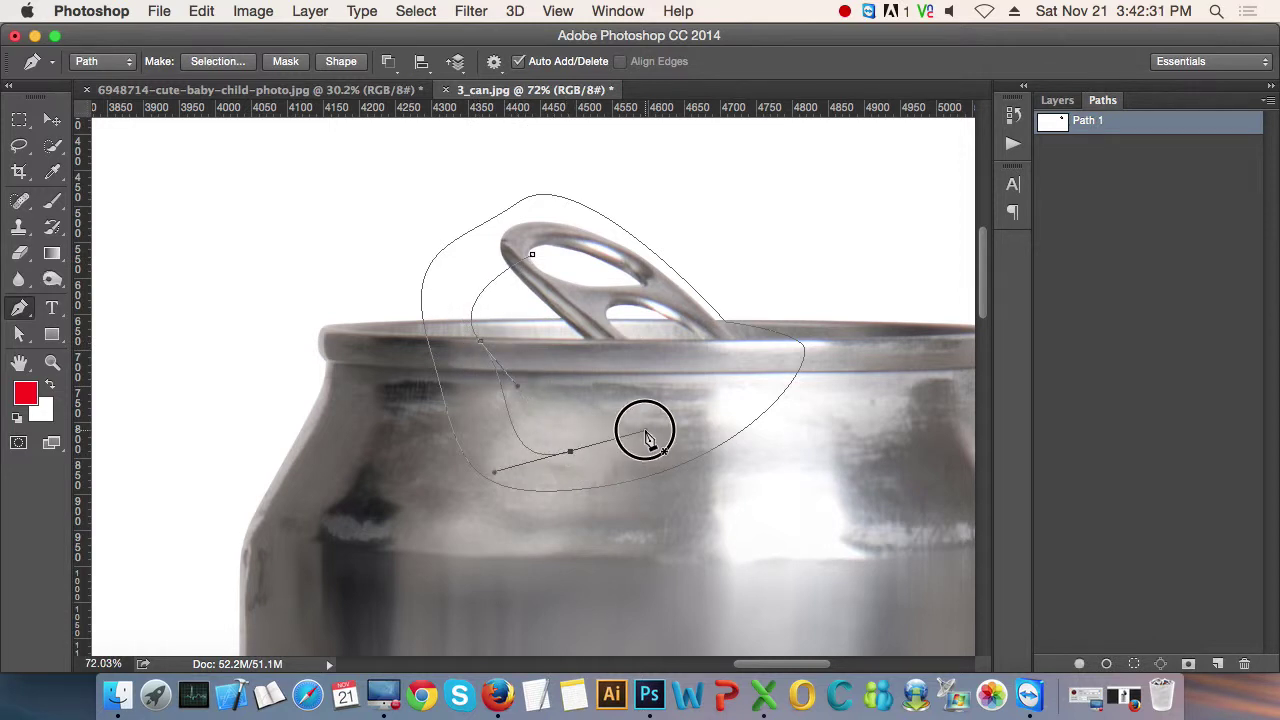
pyautogui.moveTo(715, 400); pyautogui.dragTo(715, 361)
pyautogui.moveTo(638, 301); pyautogui.dragTo(601, 275)
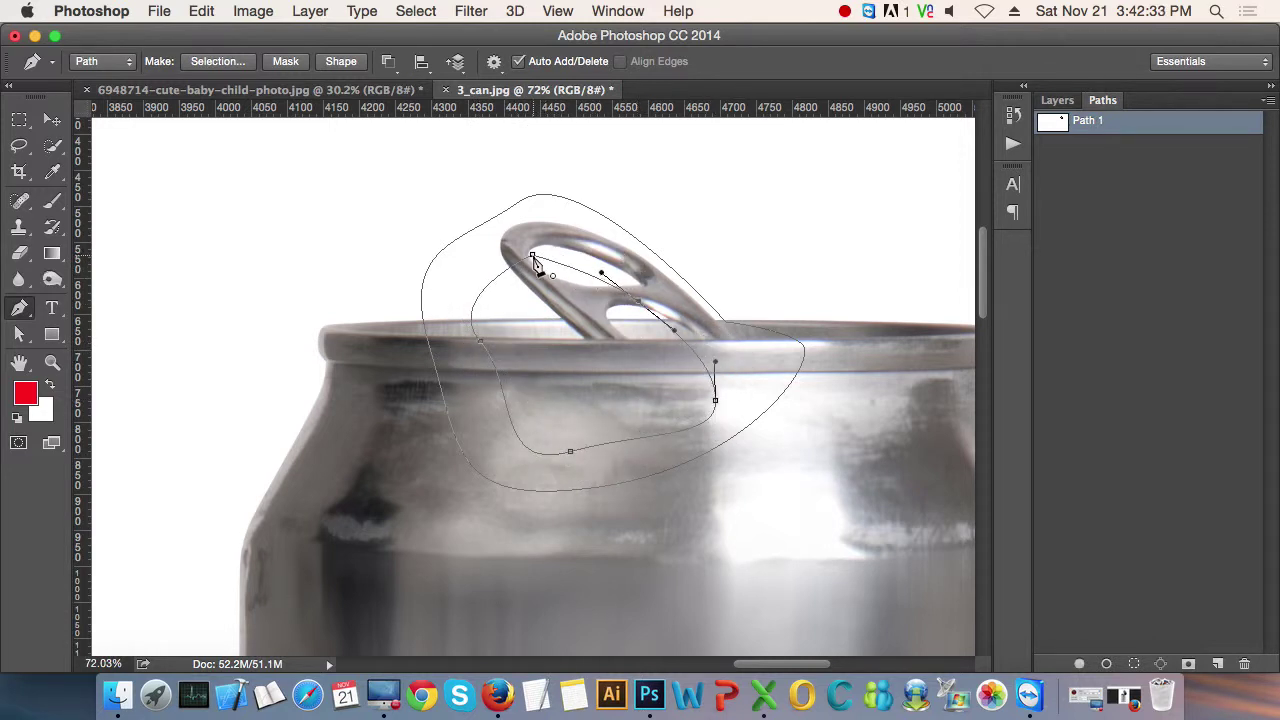
pyautogui.click(532, 255)
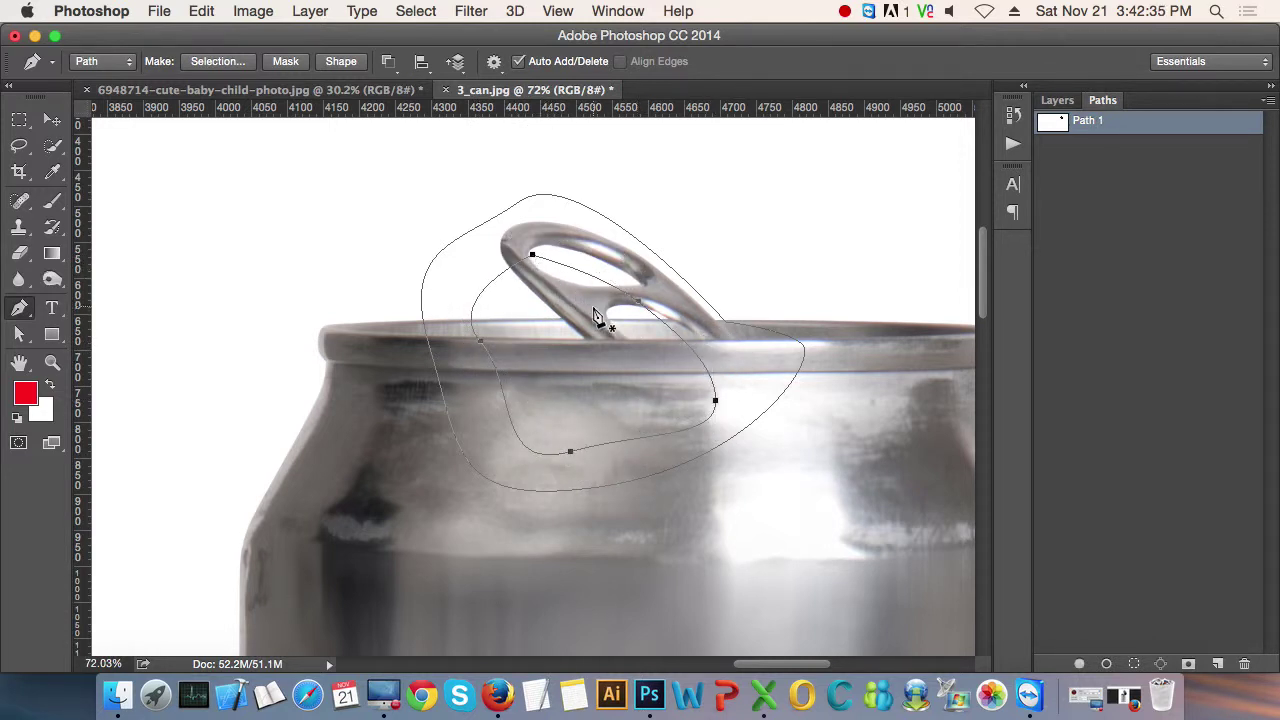
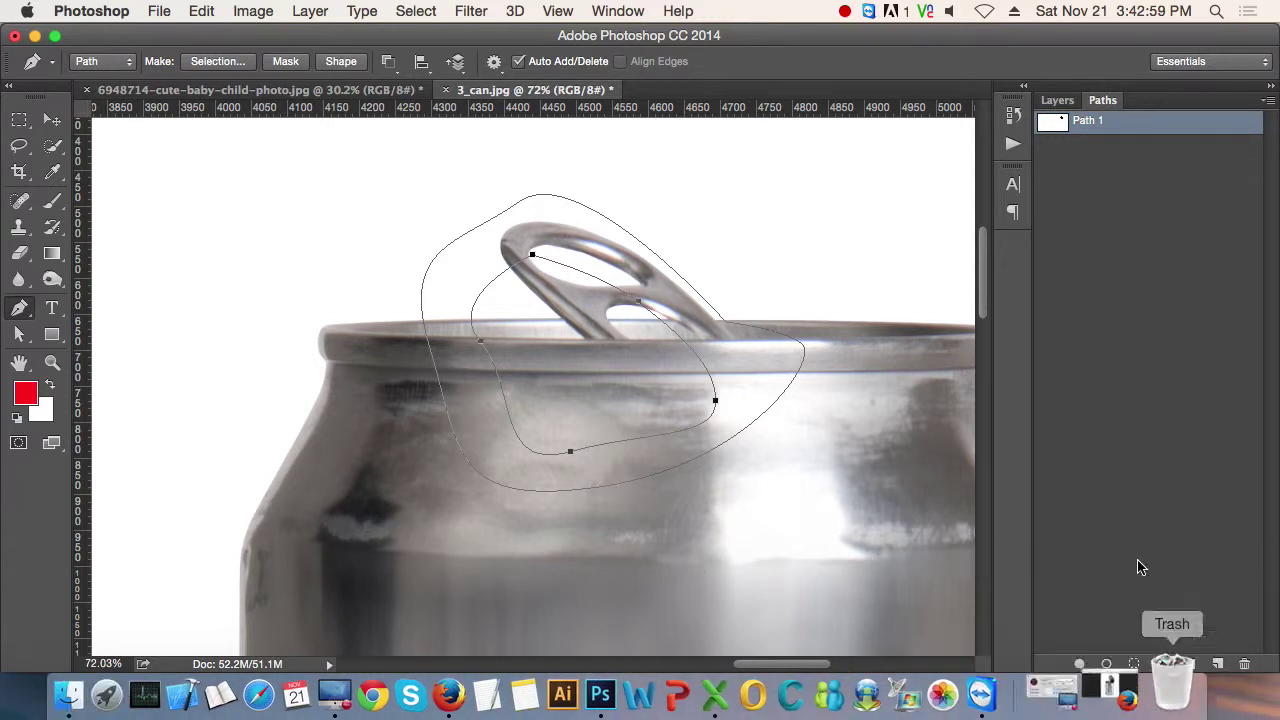
# - Load Path 1 as a selection, undo it, and toggle the path outline off and on
pyautogui.click(1134, 664)
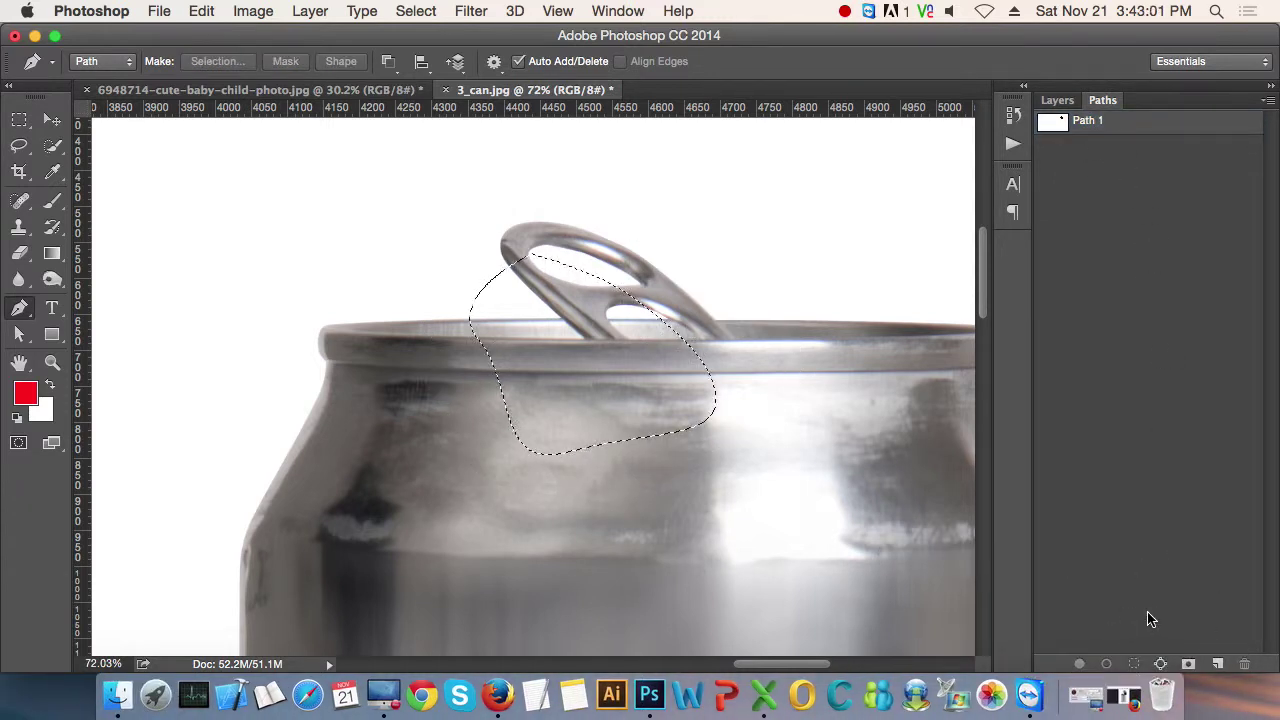
pyautogui.press('super+z')
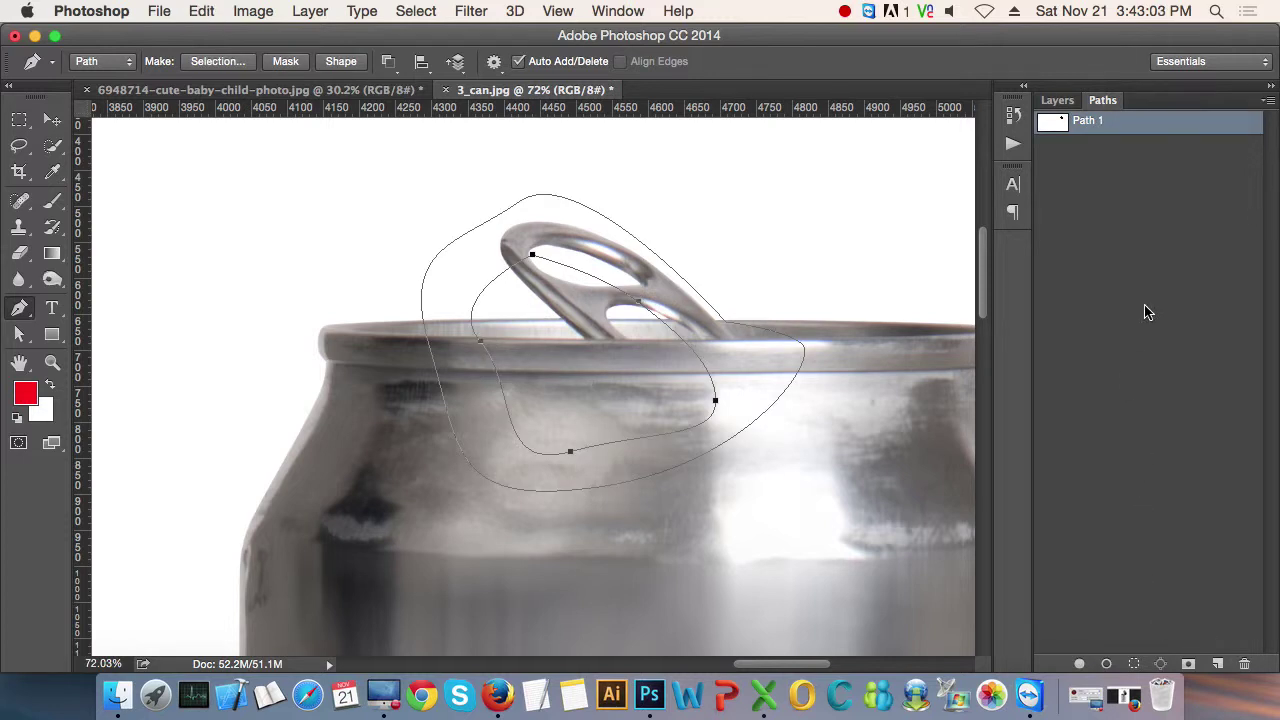
pyautogui.click(1147, 312)
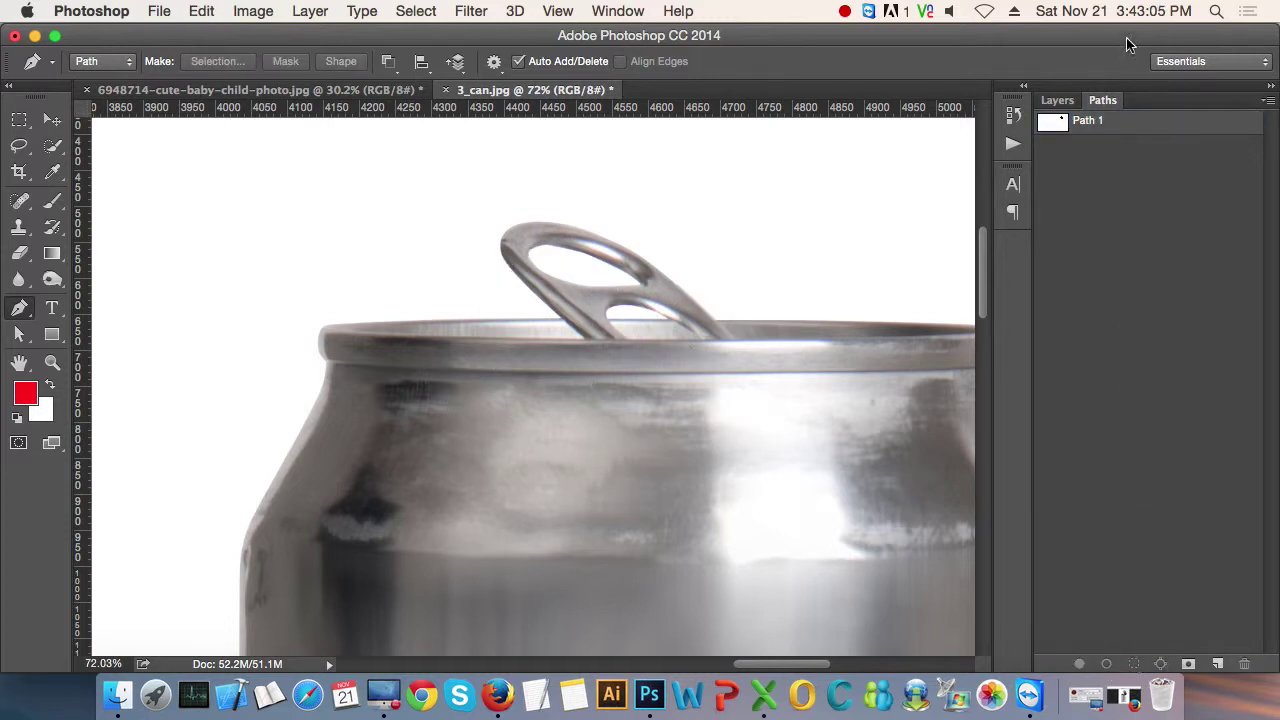
pyautogui.click(1120, 122)
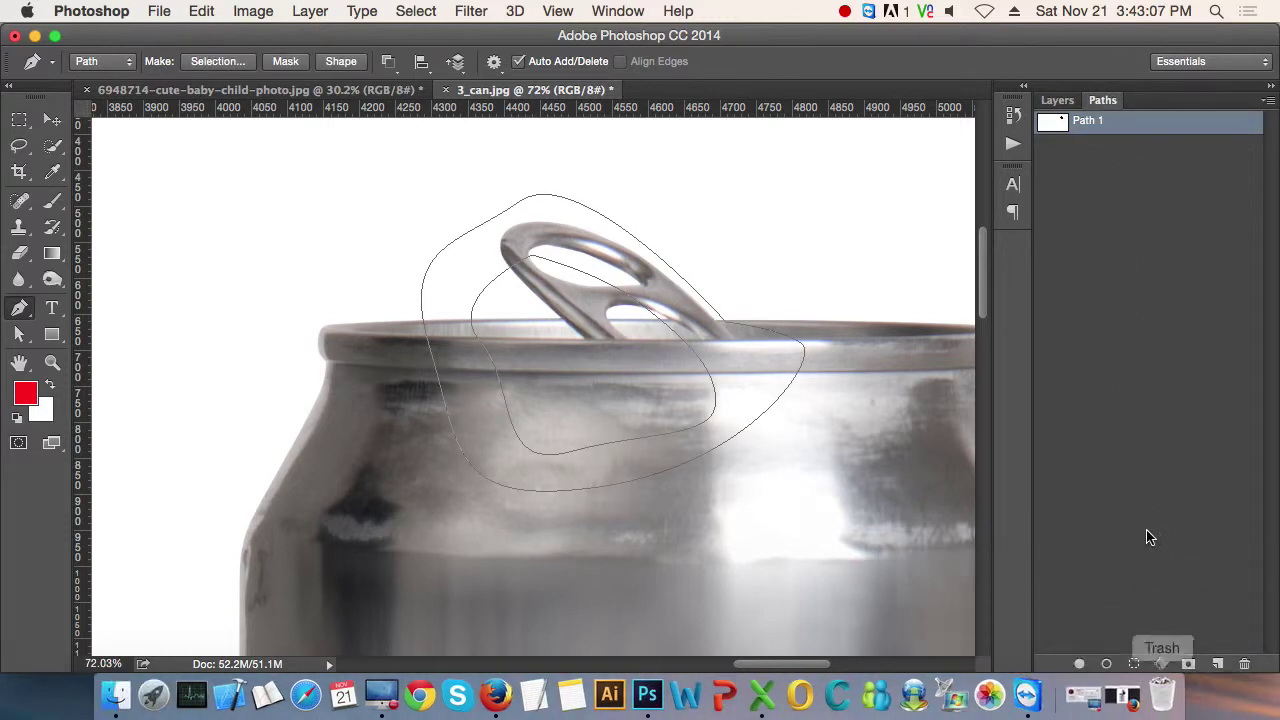
pyautogui.click(1134, 664)
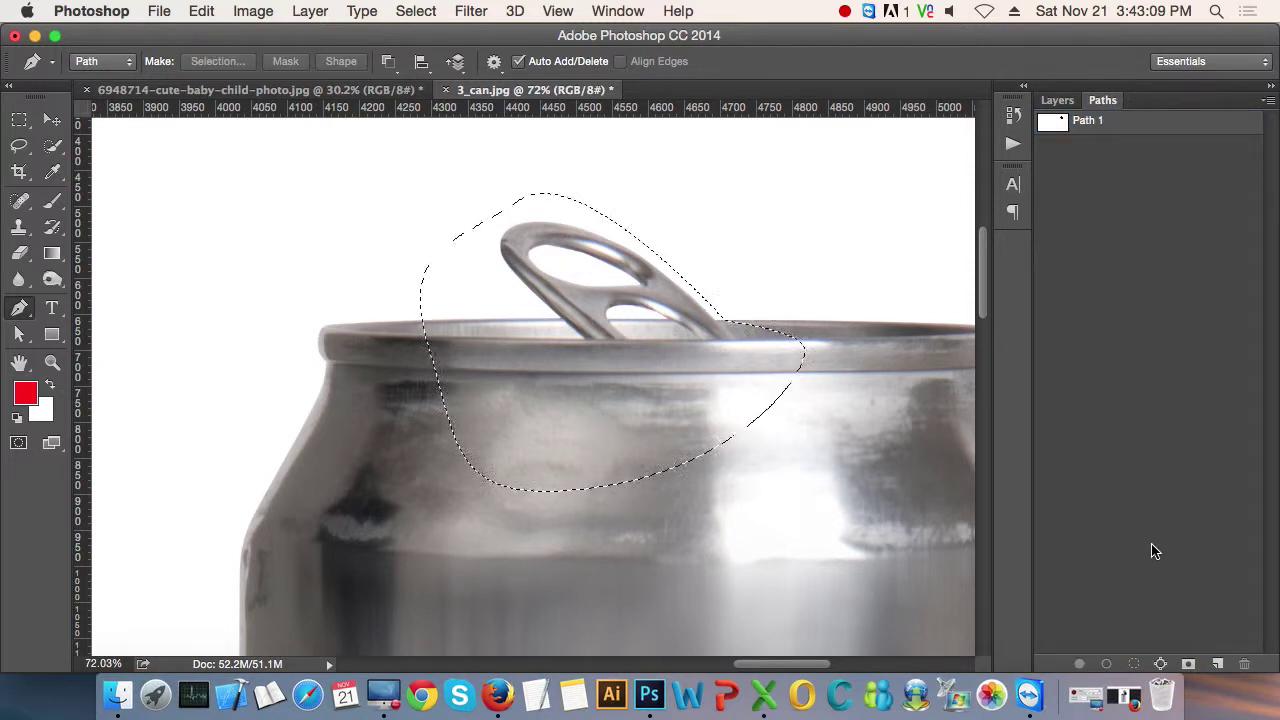
pyautogui.press('super+z')
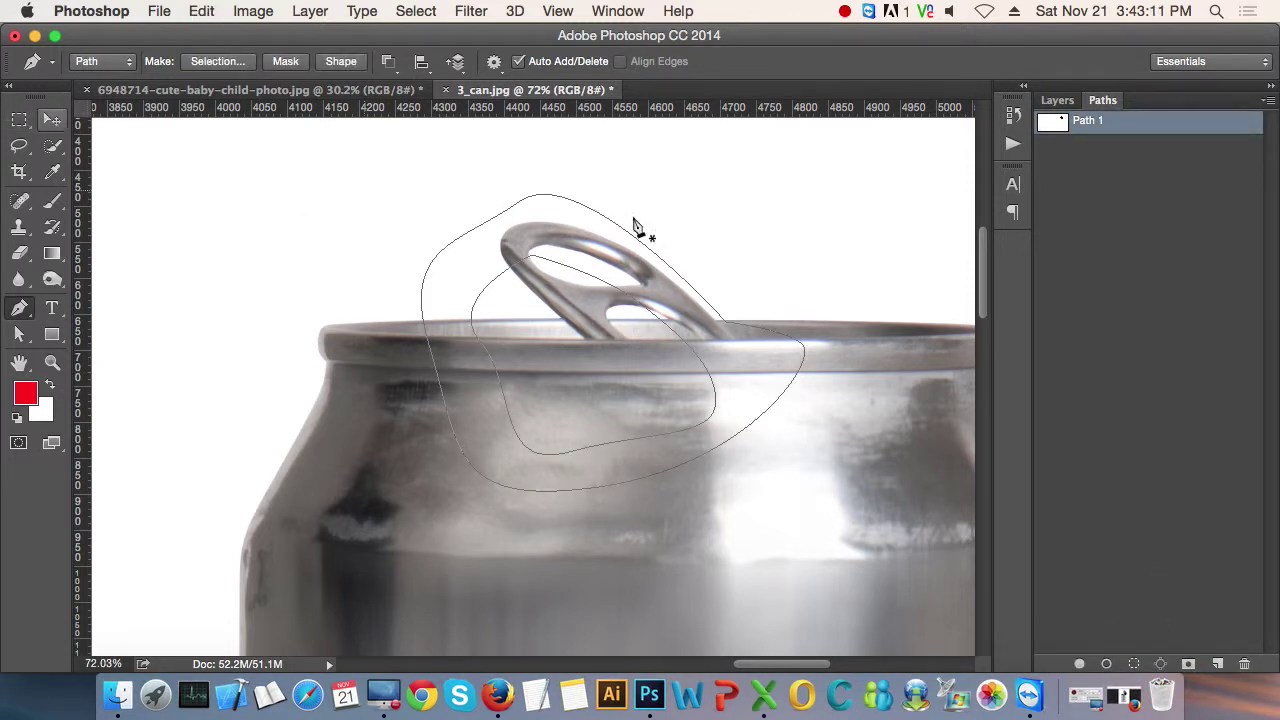
# - Step back in history until the pull-tab path's inner shape anchors are removed
pyautogui.click(392, 62)
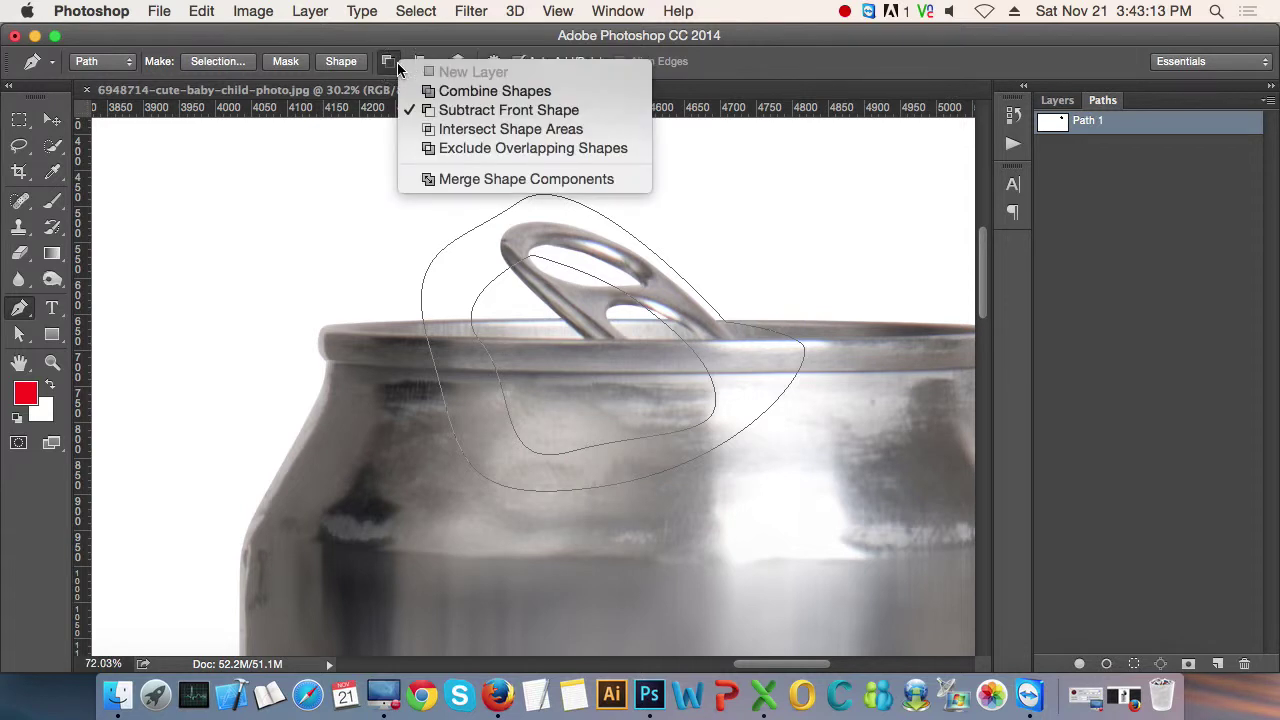
pyautogui.click(1094, 270)
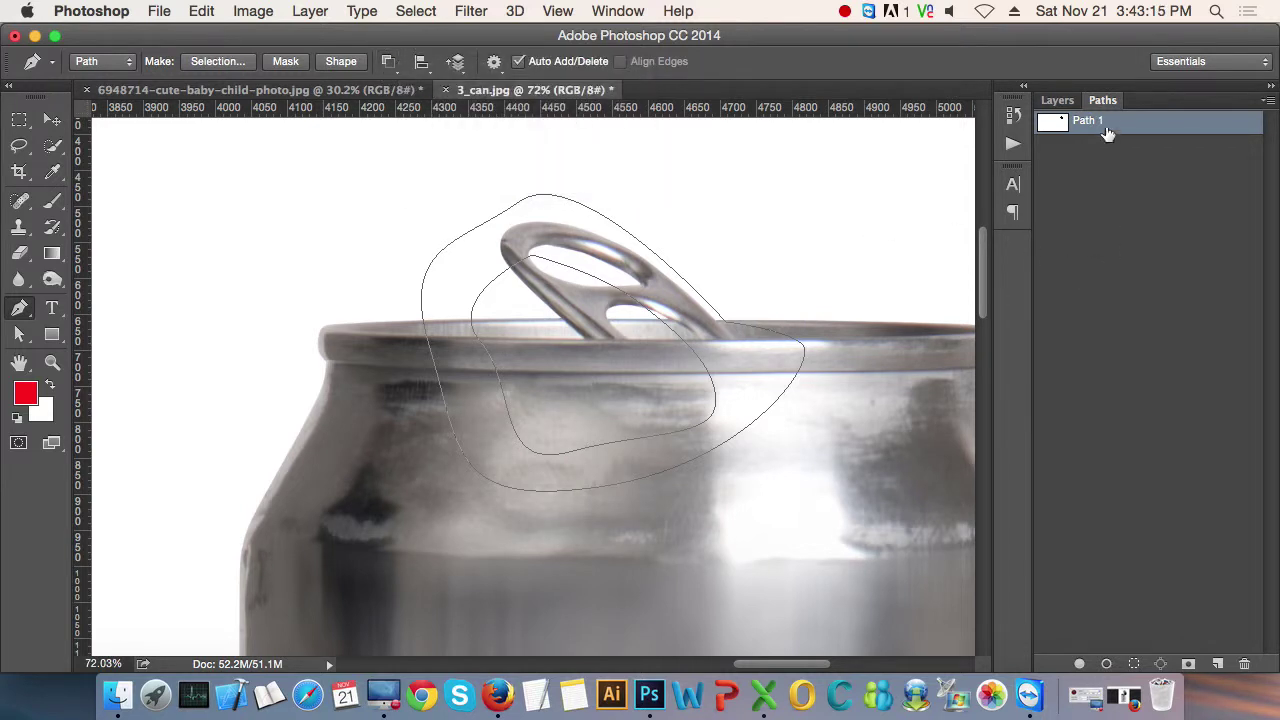
pyautogui.click(1057, 100)
pyautogui.click(1102, 100)
pyautogui.press('super+Return')
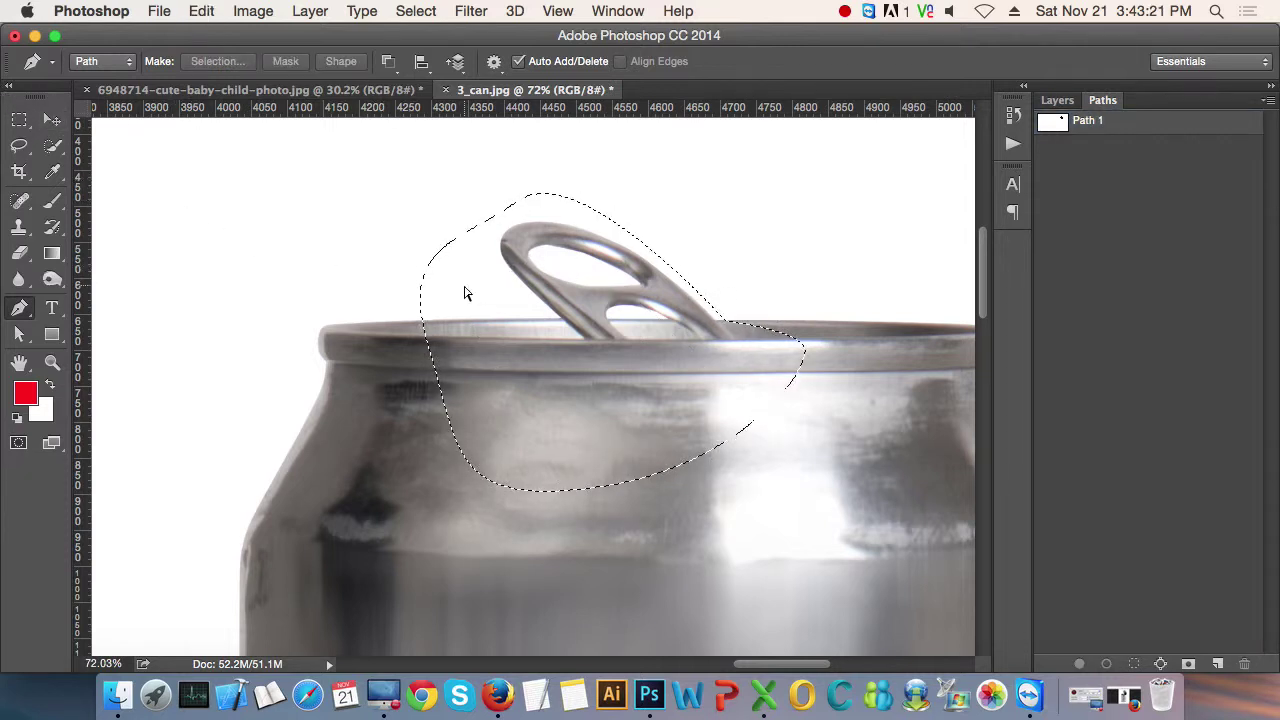
pyautogui.press('super+z')
pyautogui.press('super+alt+z')
pyautogui.press('super+alt+z')
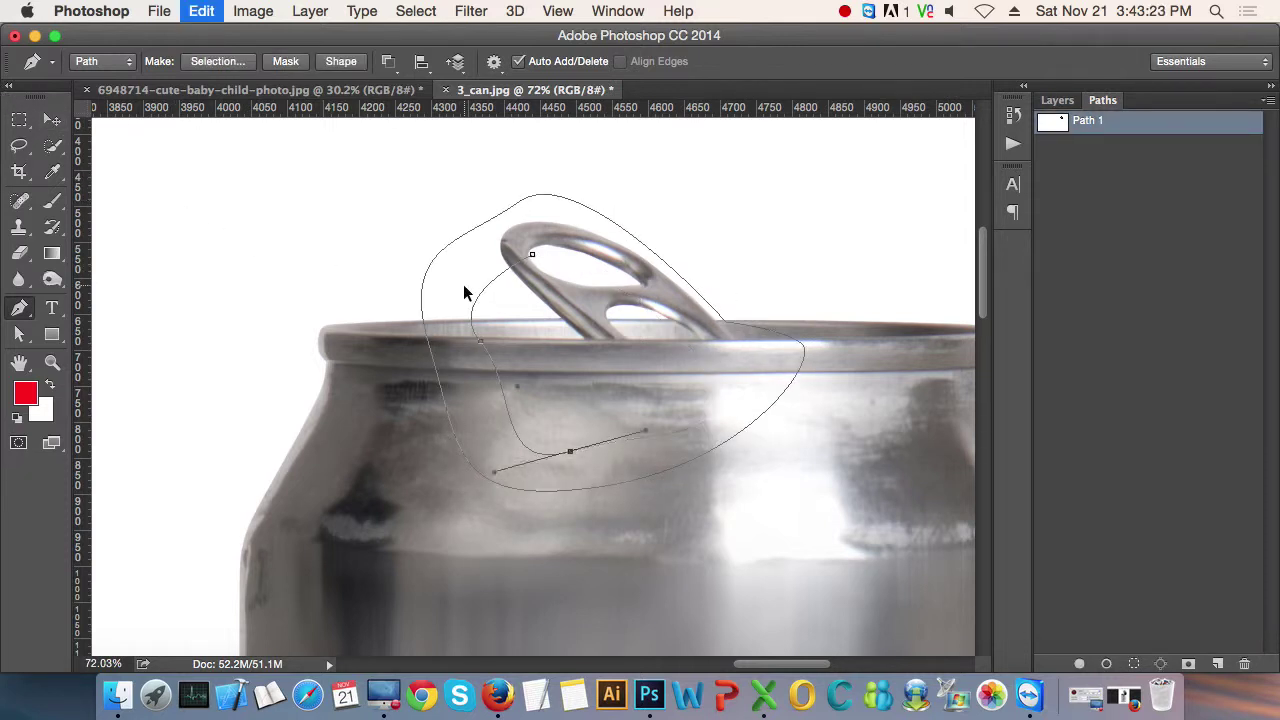
pyautogui.press('super+alt+z')
pyautogui.press('super+alt+z')
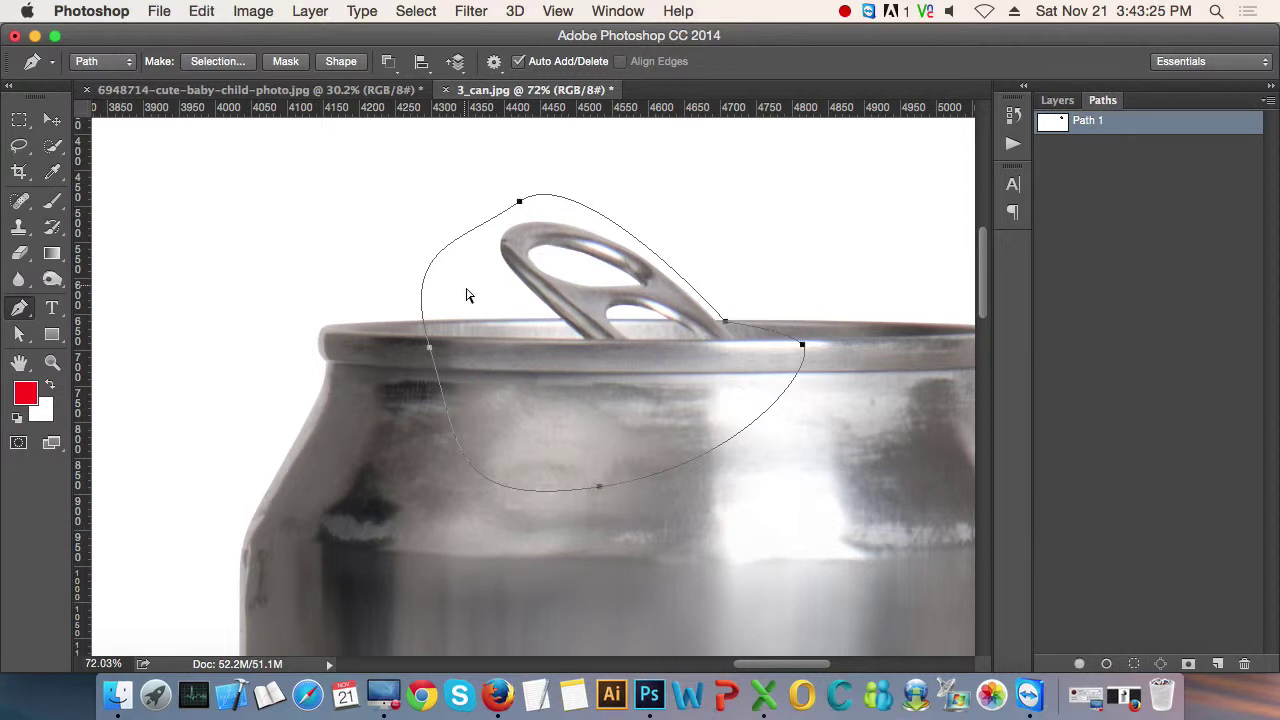
# - Set the path operation to Subtract Front Shape and pen an inner shape inside the pull tab
pyautogui.click(399, 64)
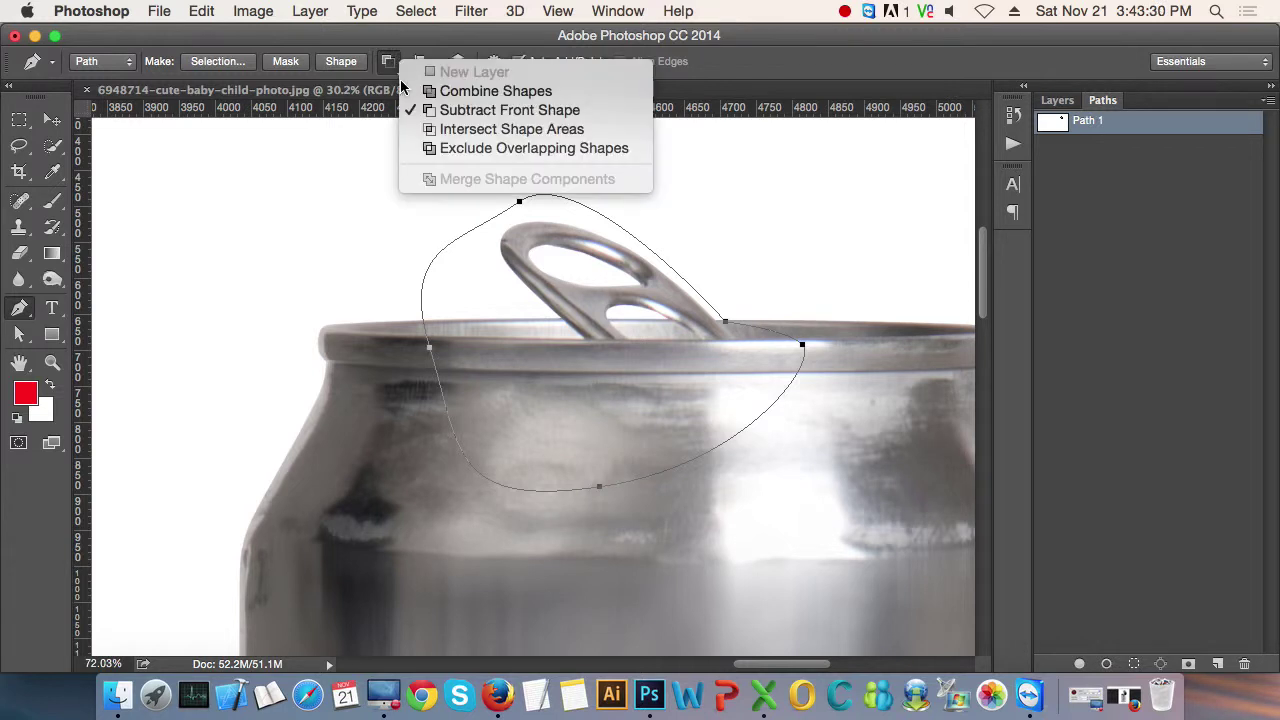
pyautogui.click(460, 113)
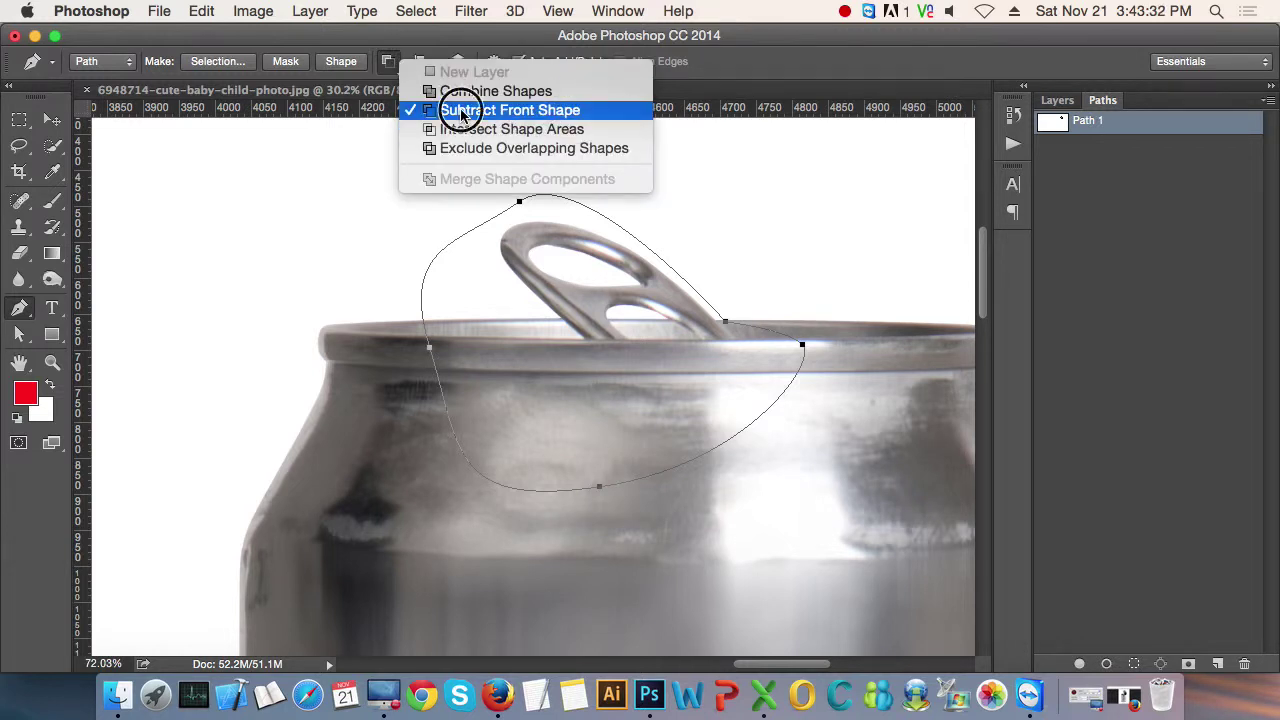
pyautogui.click(563, 256)
pyautogui.moveTo(497, 307); pyautogui.dragTo(519, 420)
pyautogui.click(682, 417)
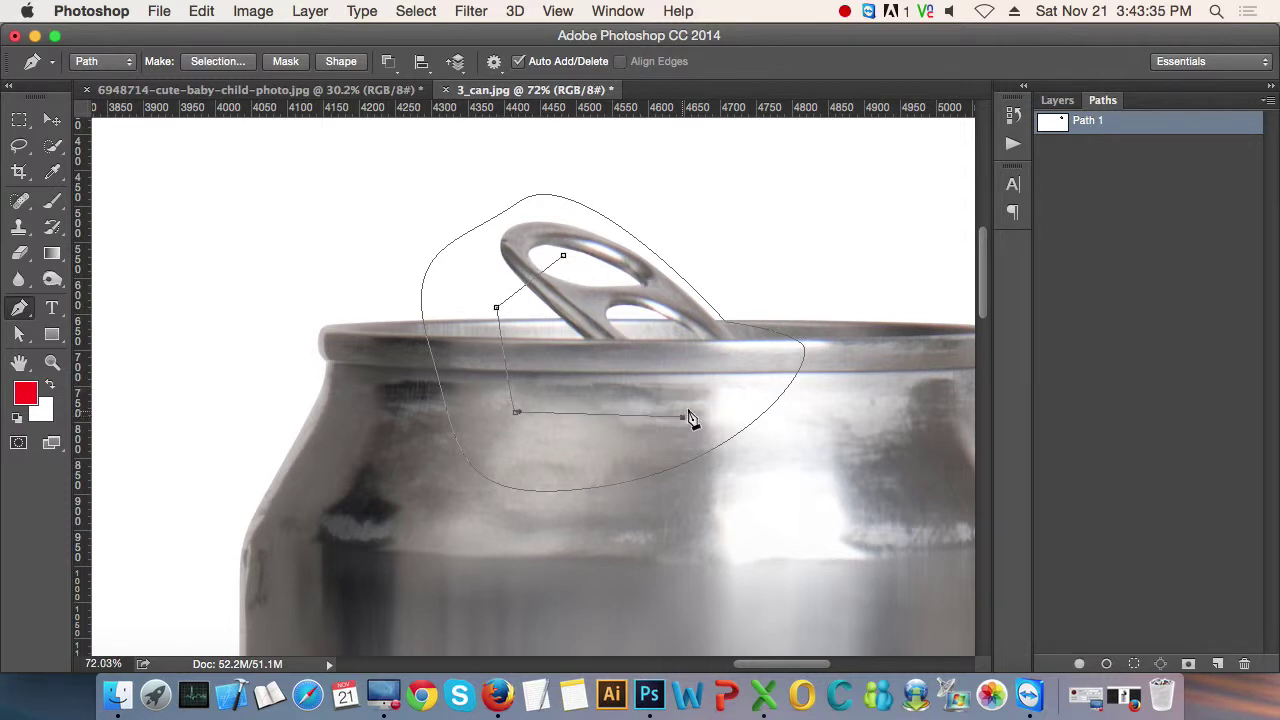
pyautogui.click(685, 329)
pyautogui.click(563, 257)
# - Load the pull-tab path as a selection, then undo back to the editable path
pyautogui.click(1095, 278)
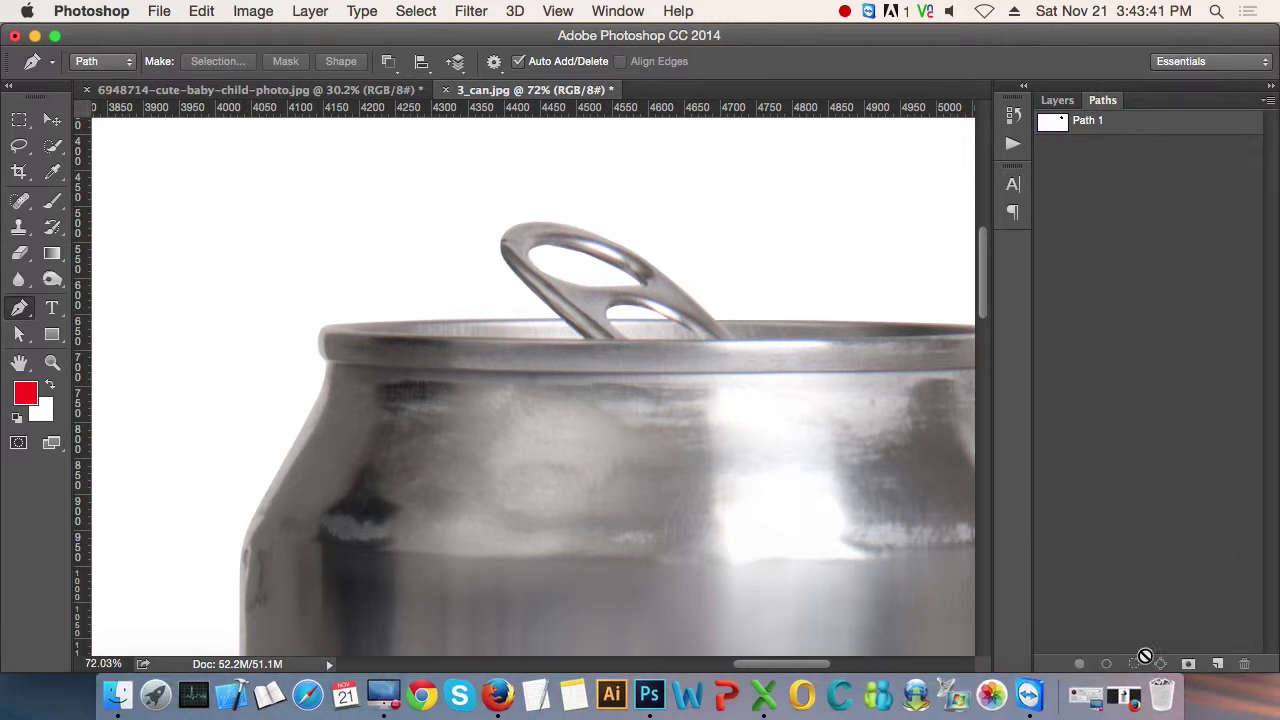
pyautogui.click(1127, 128)
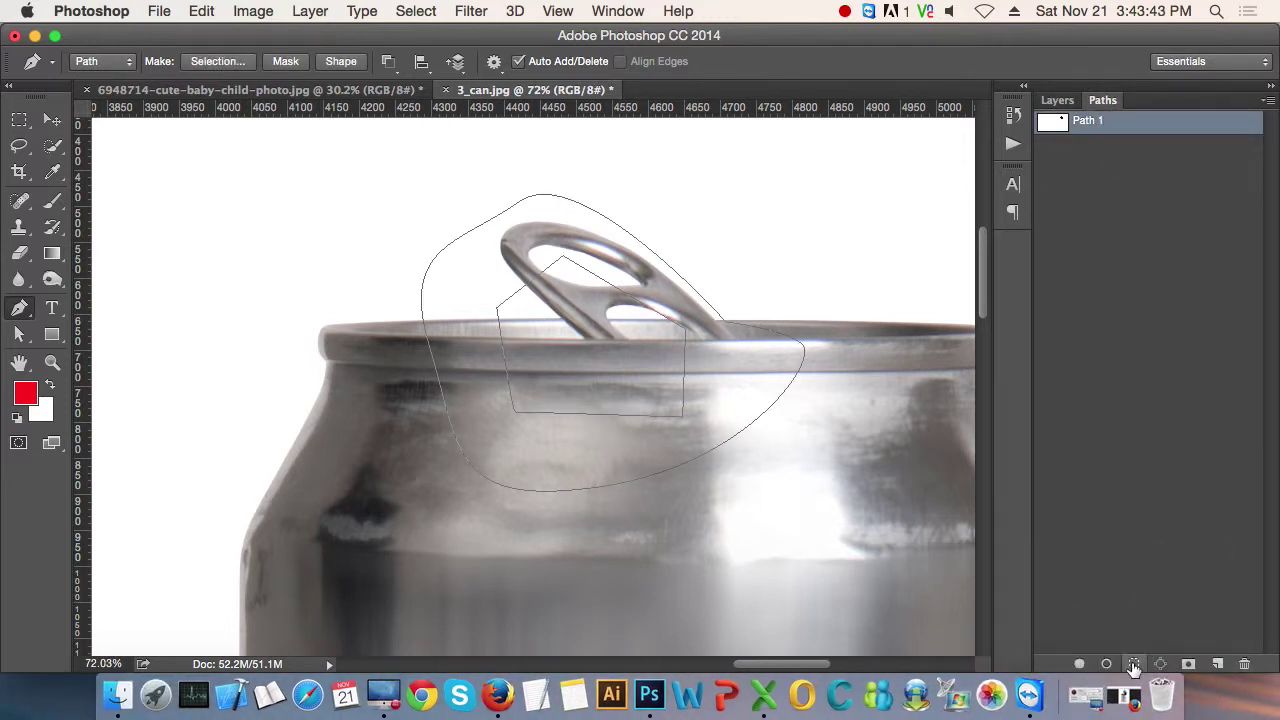
pyautogui.click(1133, 663)
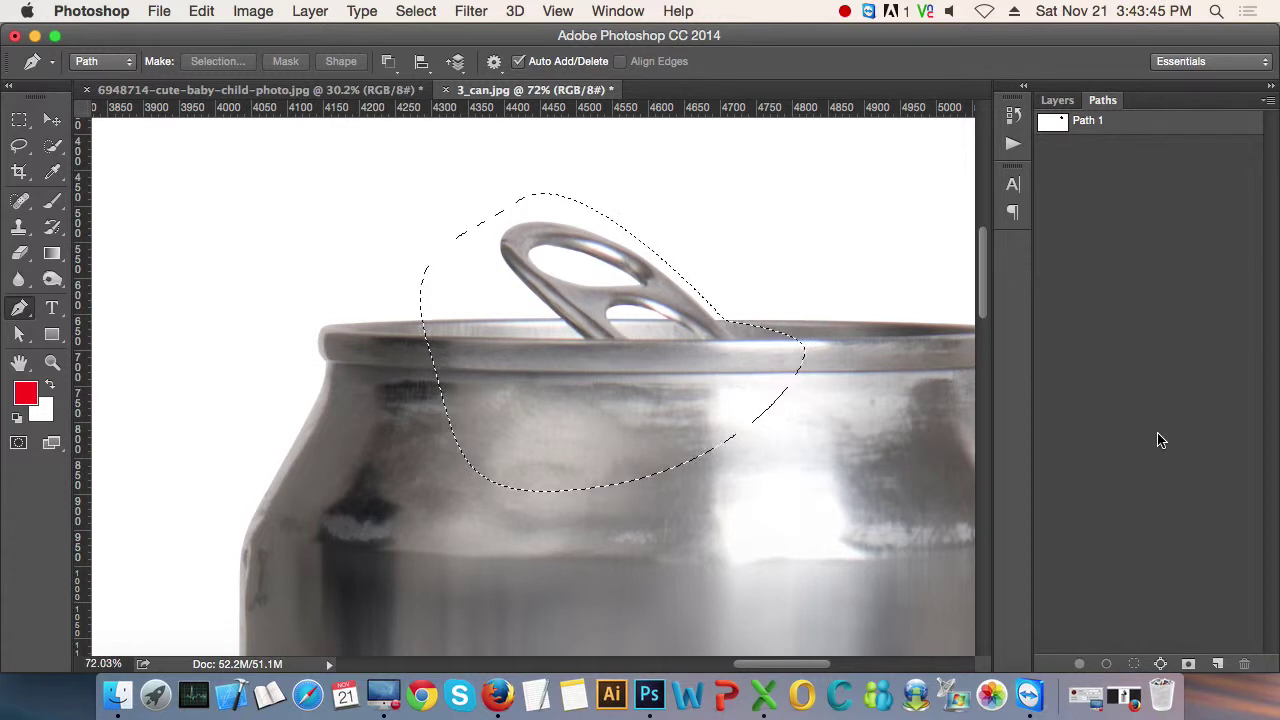
pyautogui.hotkey('ctrl', 'z')
pyautogui.hotkey('ctrl', 'z')
pyautogui.hotkey('ctrl', 'z')
pyautogui.hotkey('ctrl', 'z')
pyautogui.hotkey('ctrl', 'z')
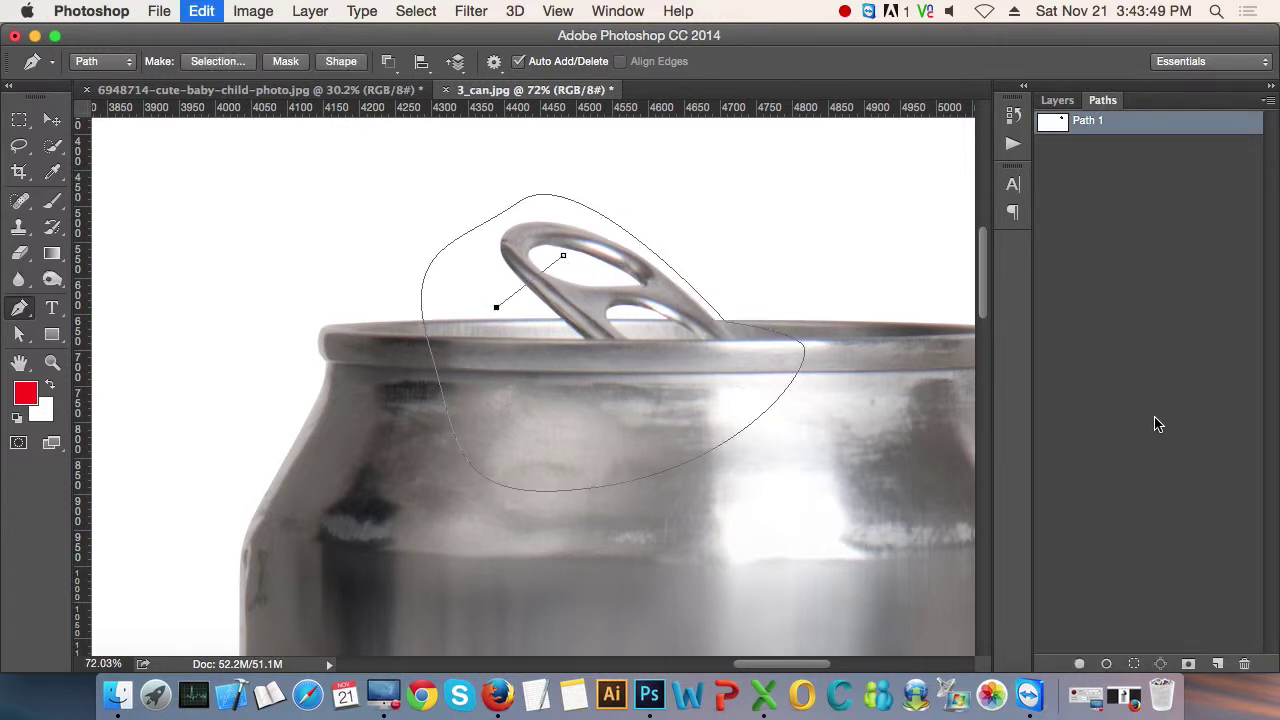
pyautogui.hotkey('ctrl', 'z')
# - Set Exclude Overlapping Shapes and pen a closed four-corner inner shape over the pull tab
pyautogui.click(1058, 101)
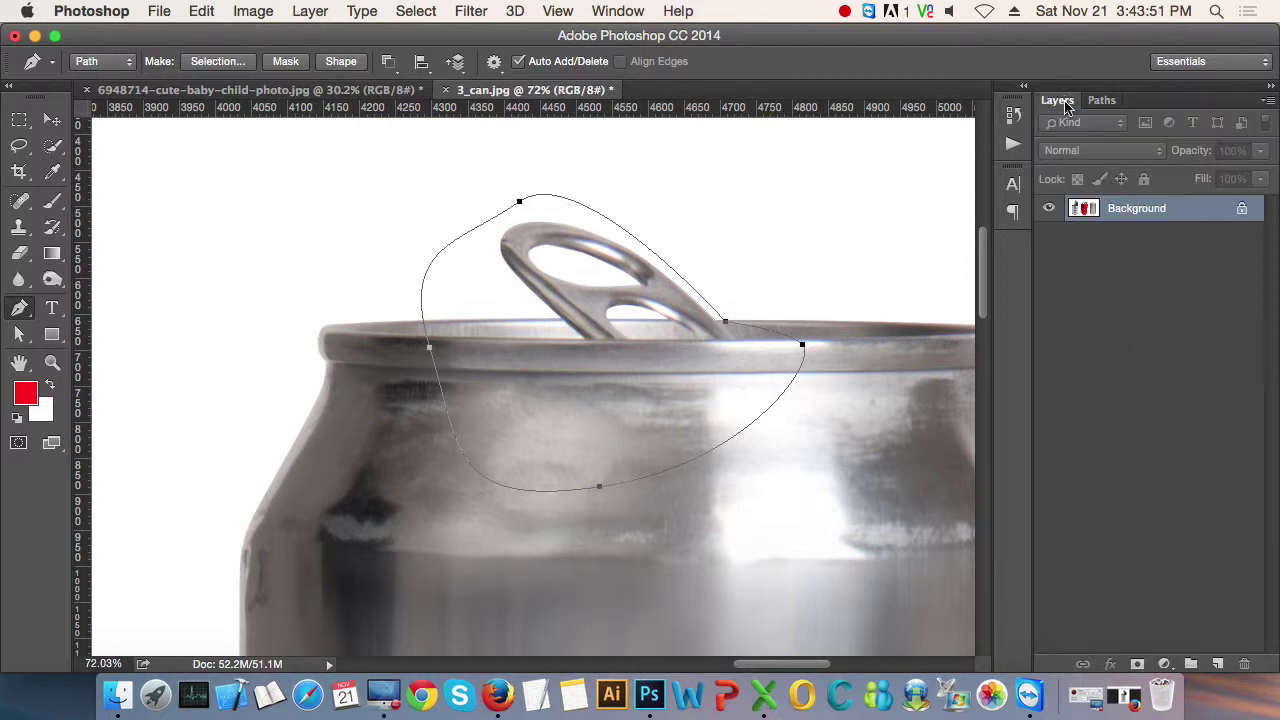
pyautogui.click(1103, 101)
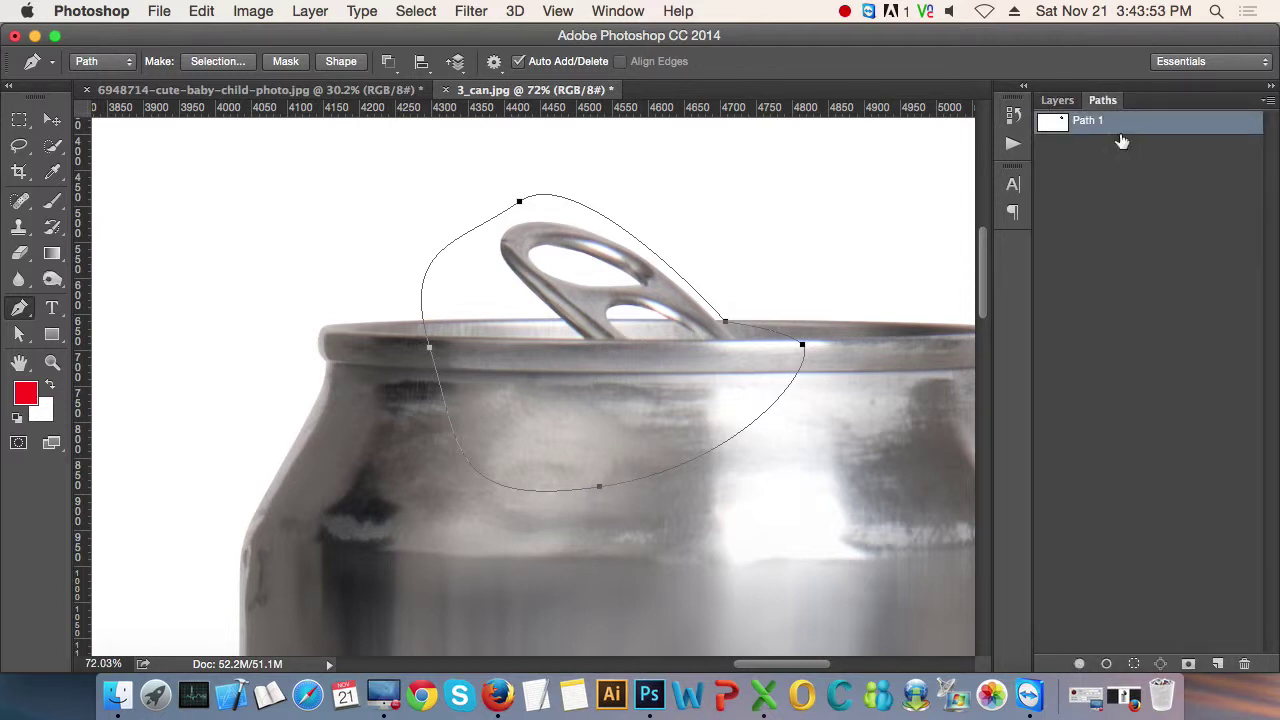
pyautogui.click(388, 61)
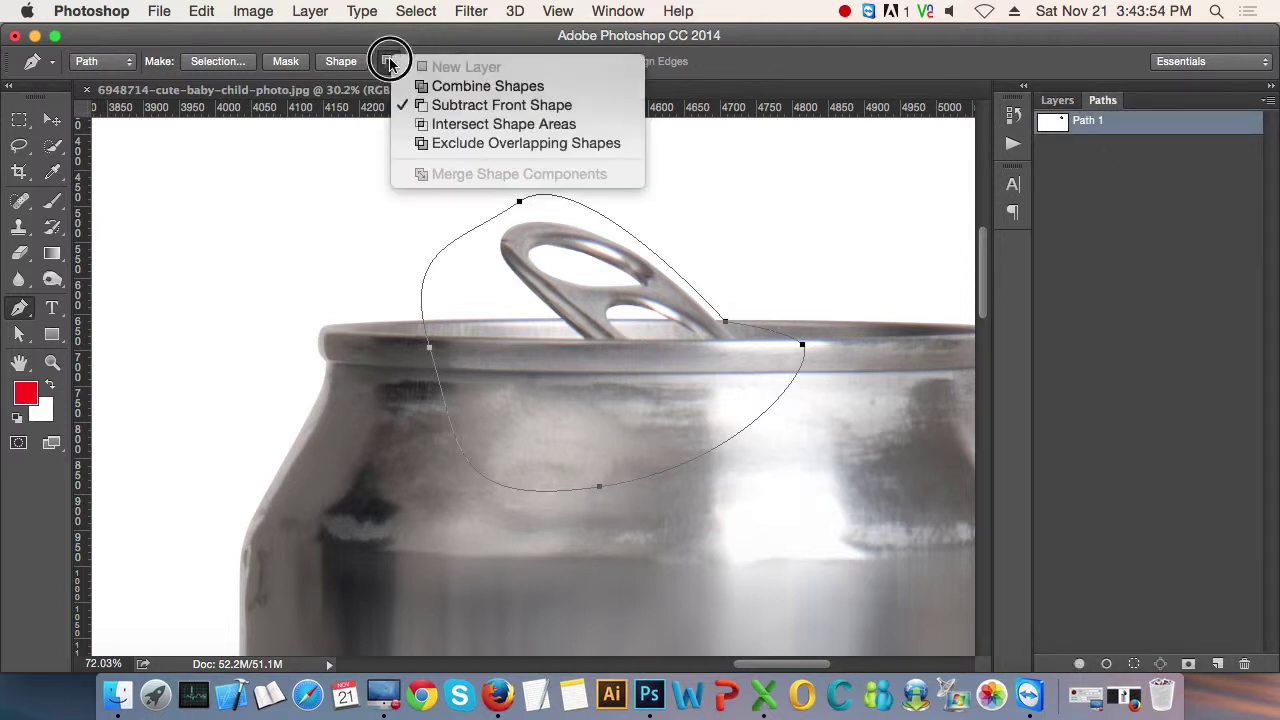
pyautogui.click(432, 142)
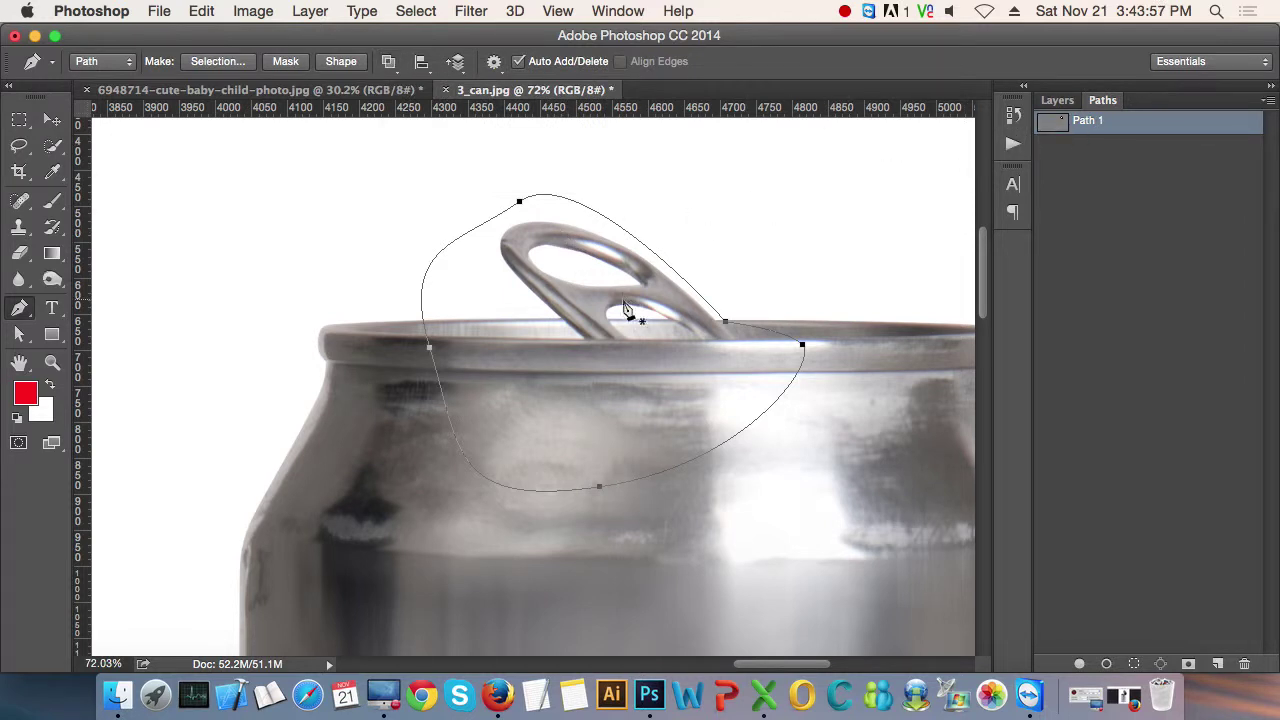
pyautogui.click(551, 268)
pyautogui.click(677, 365)
pyautogui.click(581, 452)
pyautogui.click(465, 347)
pyautogui.click(551, 268)
# - Load the combined pull-tab path as a marching-ants selection with the Rectangular Marquee active
pyautogui.click(1150, 433)
pyautogui.click(1136, 122)
pyautogui.click(1135, 665)
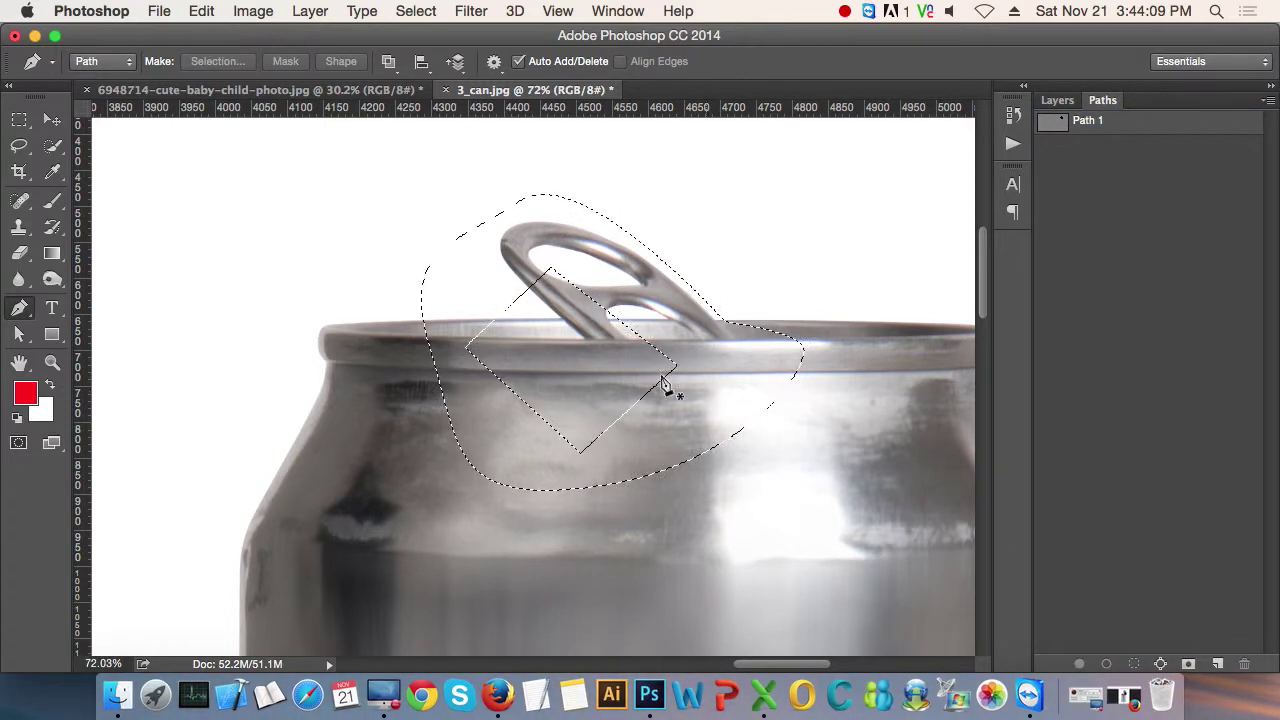
pyautogui.press('m')
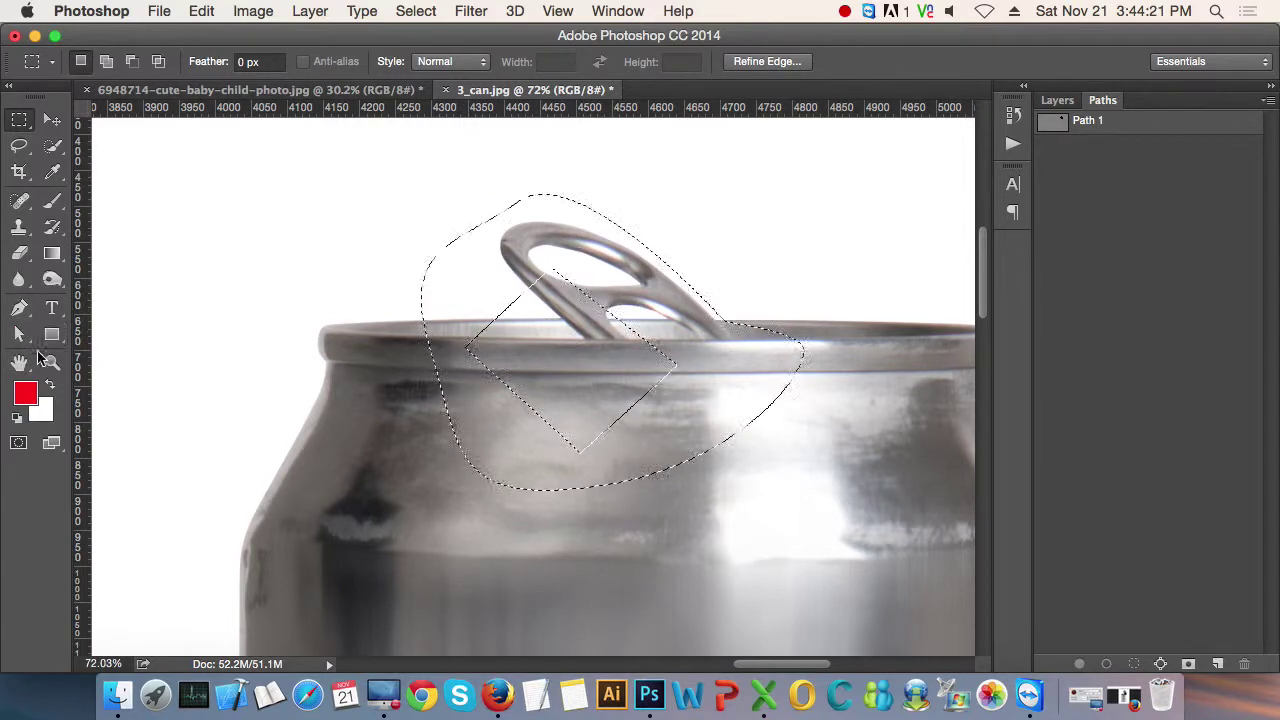
# - With the Pen tool, set the path operation to Subtract Front Shape for the inner square
pyautogui.click(19, 308)
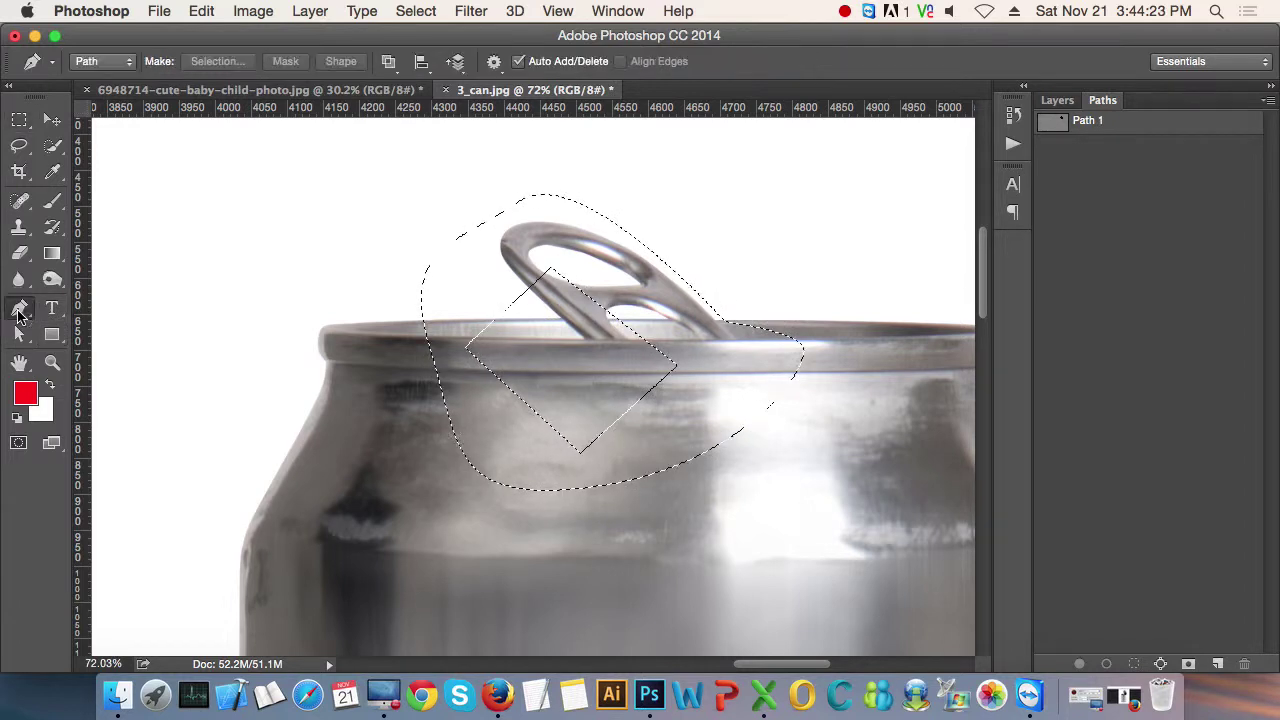
pyautogui.click(389, 62)
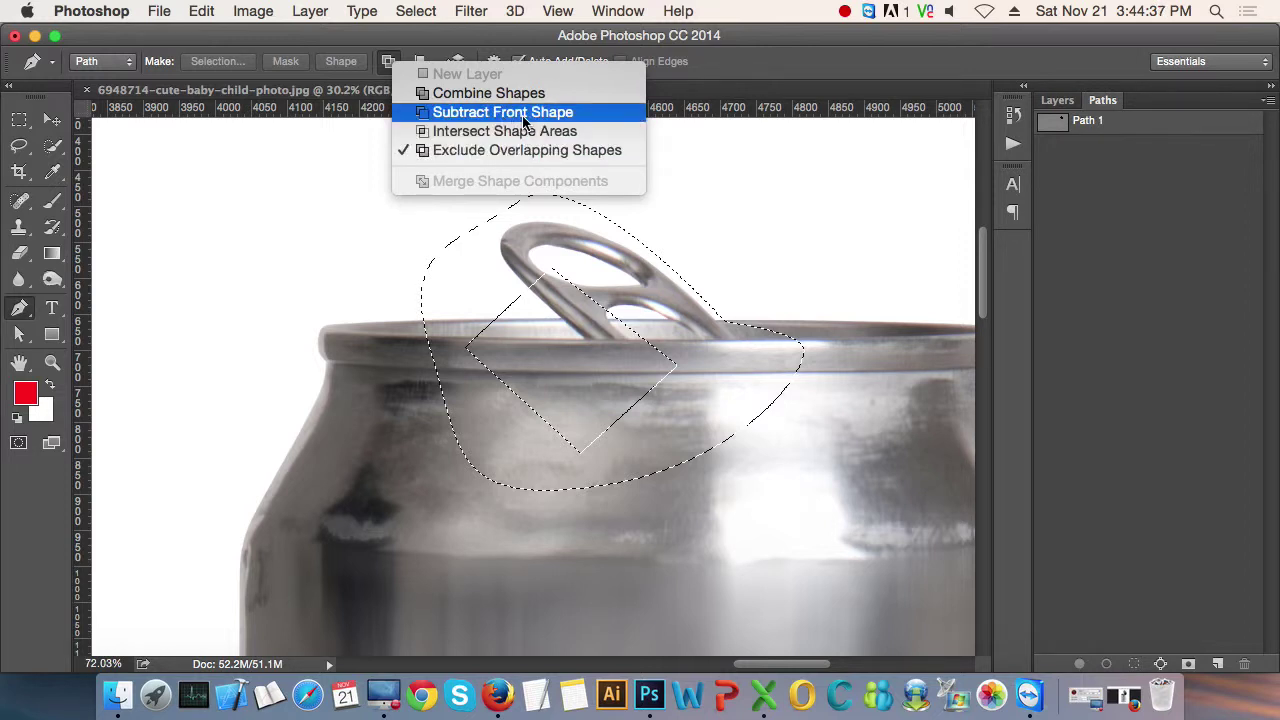
pyautogui.click(395, 62)
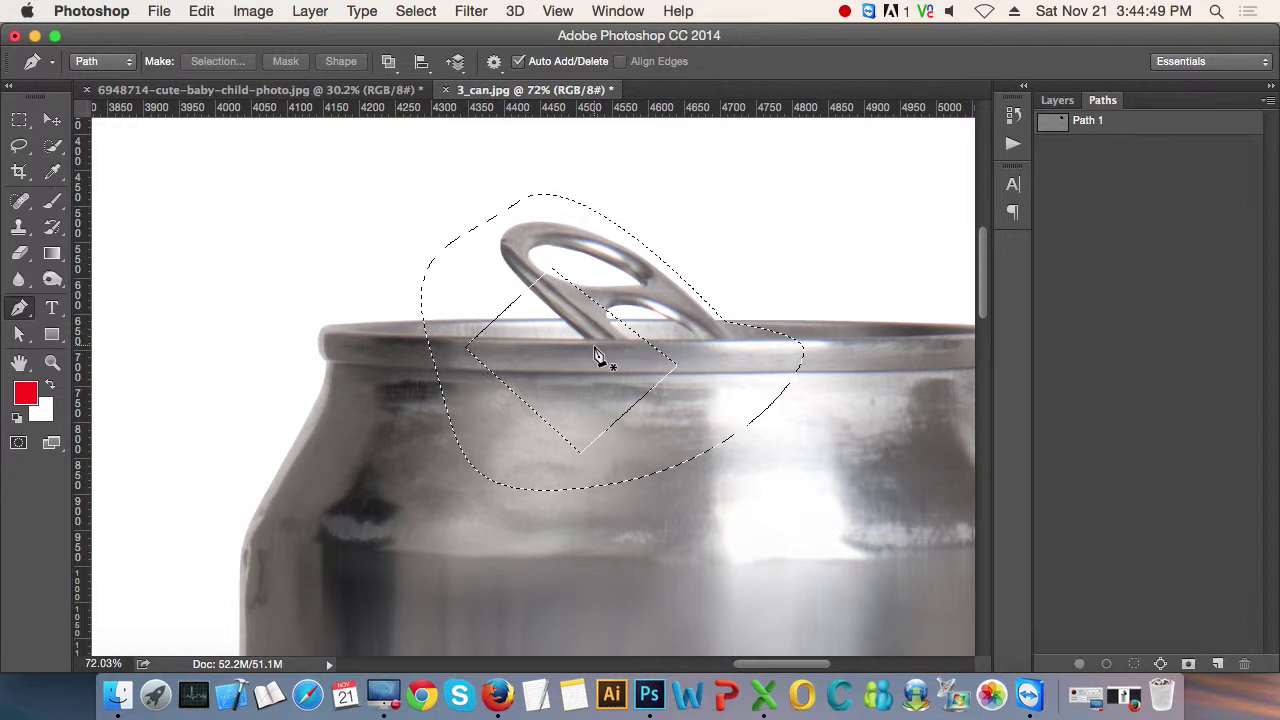
# - Deselect and scroll around the 3_can.jpg image
pyautogui.press('super+d')
pyautogui.scroll(-1, 597, 350)
pyautogui.scroll(-2, 597, 355)
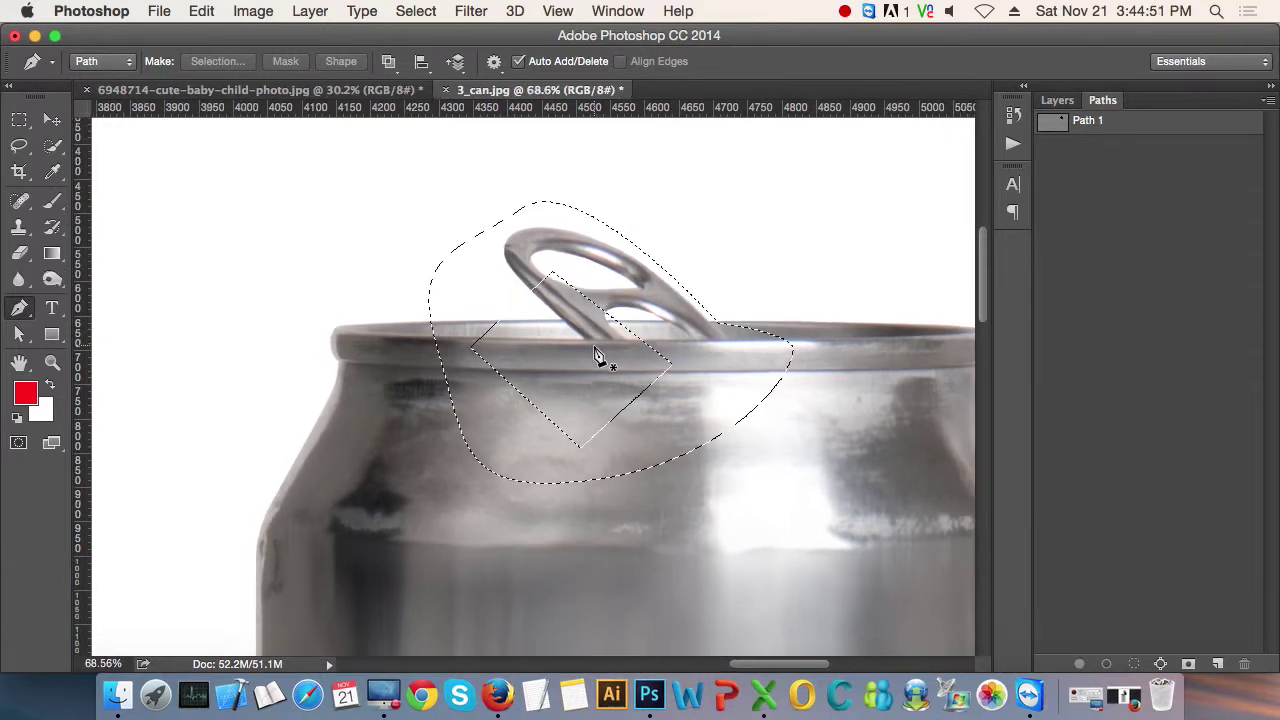
pyautogui.scroll(-2, 597, 355)
pyautogui.scroll(-3, 597, 355)
pyautogui.scroll(-2, 600, 362)
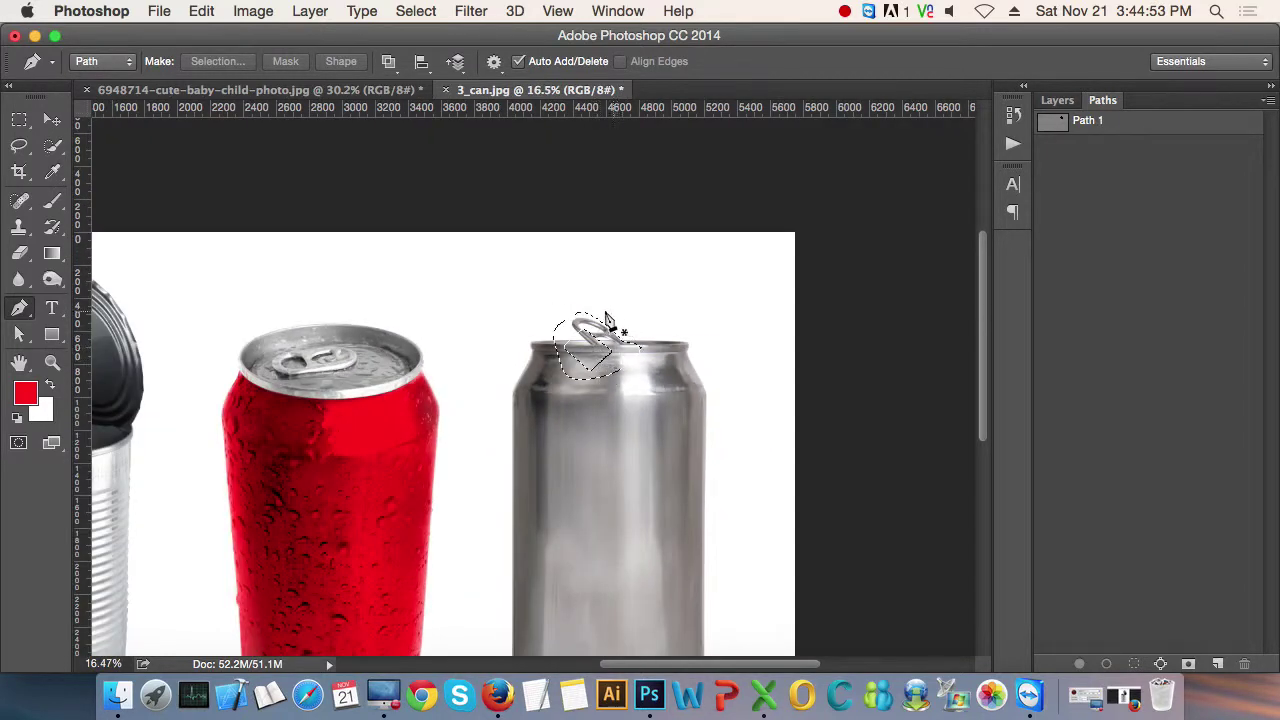
pyautogui.scroll(-1, 565, 397)
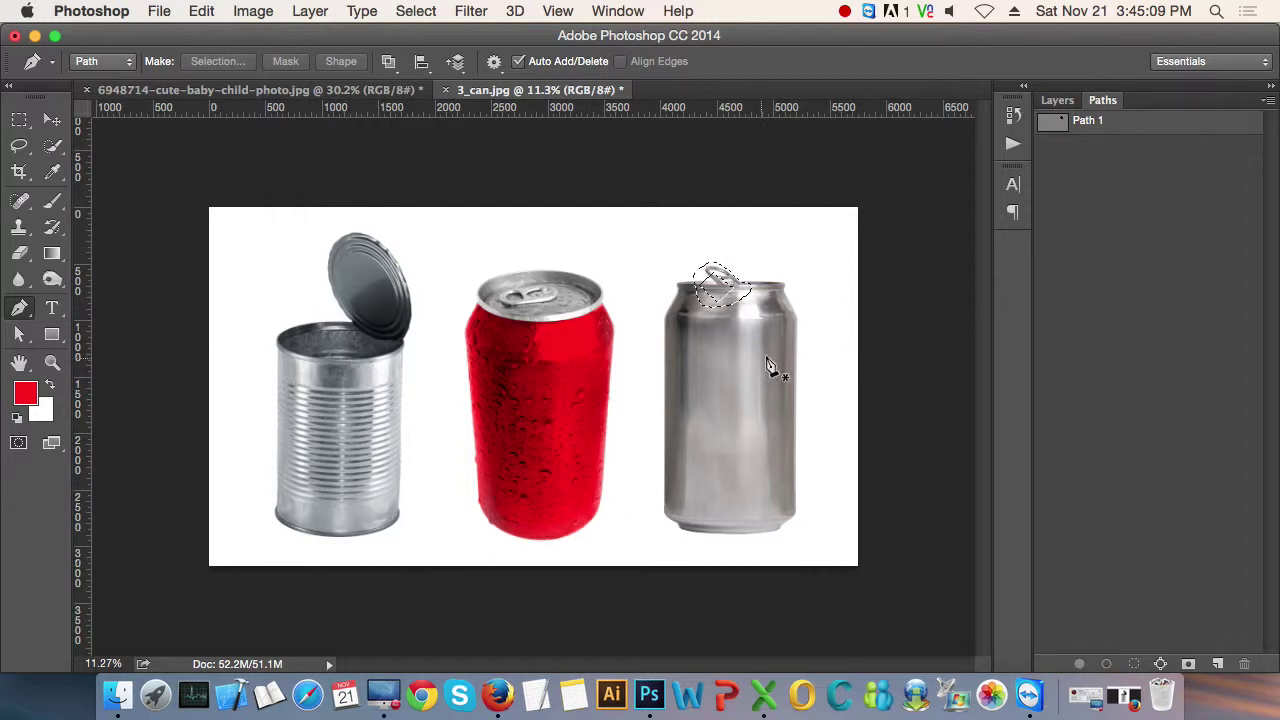
pyautogui.scroll(5, 725, 255)
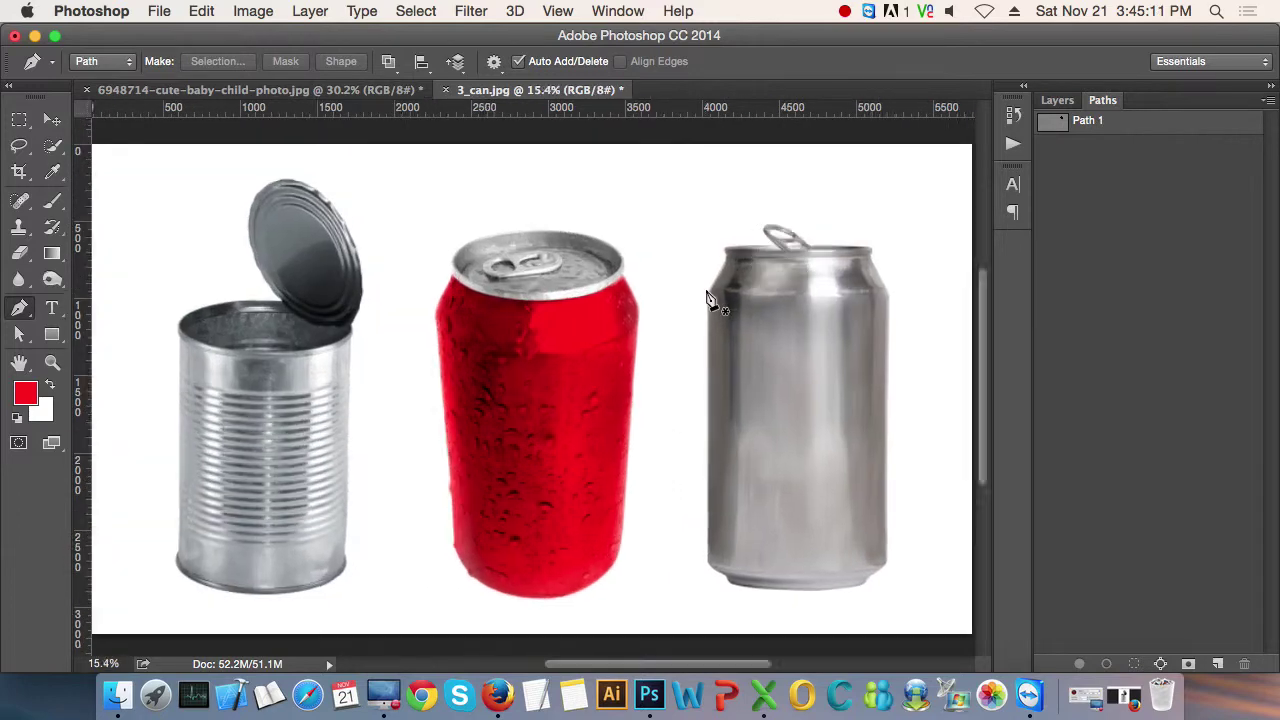
pyautogui.scroll(3, 762, 340)
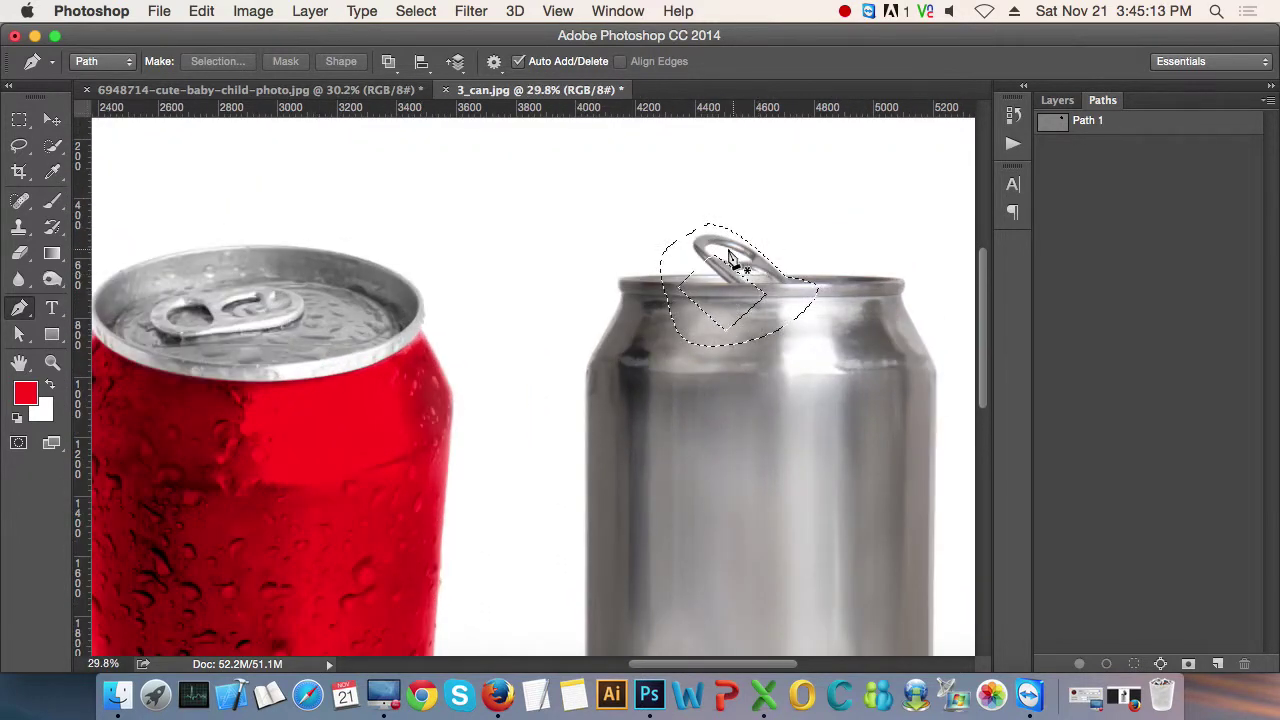
pyautogui.scroll(3, 745, 283)
pyautogui.scroll(3, 748, 277)
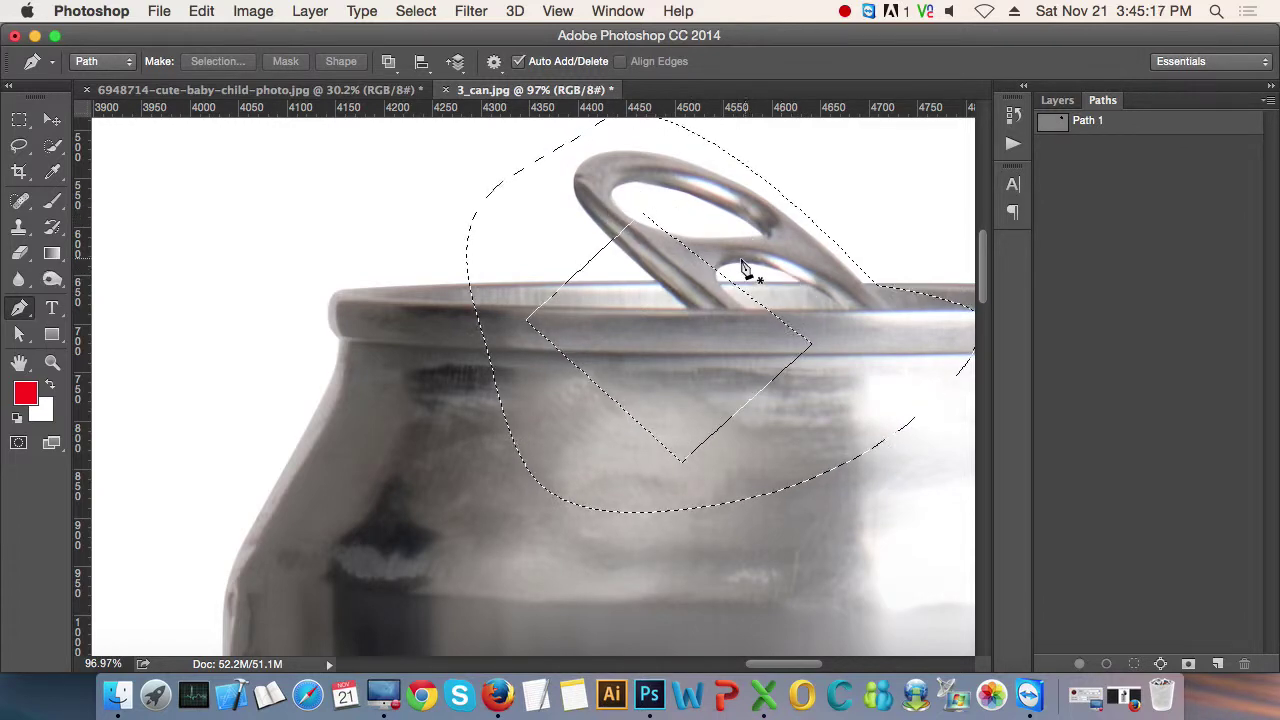
pyautogui.scroll(-5, 771, 286)
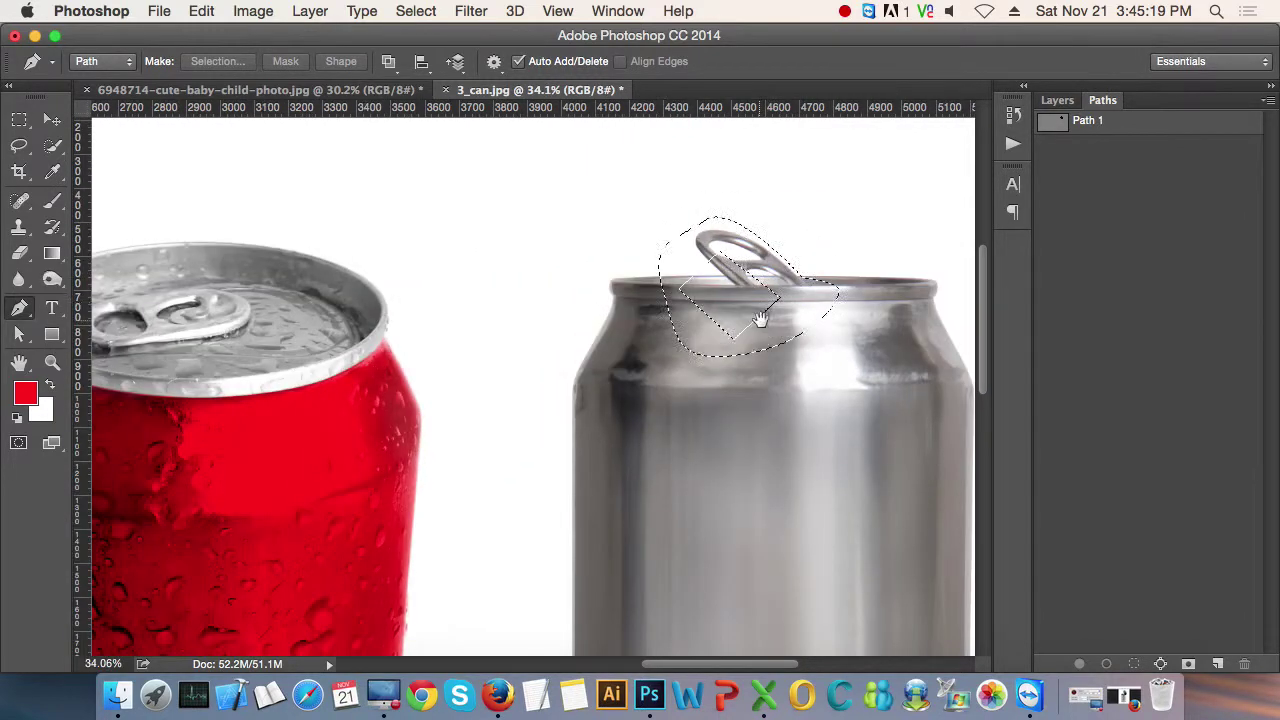
pyautogui.scroll(-2, 714, 290)
# - Load Path 1 as a selection and copy the pull-tab area to Layer 1 via Layer Via Copy
pyautogui.press('m')
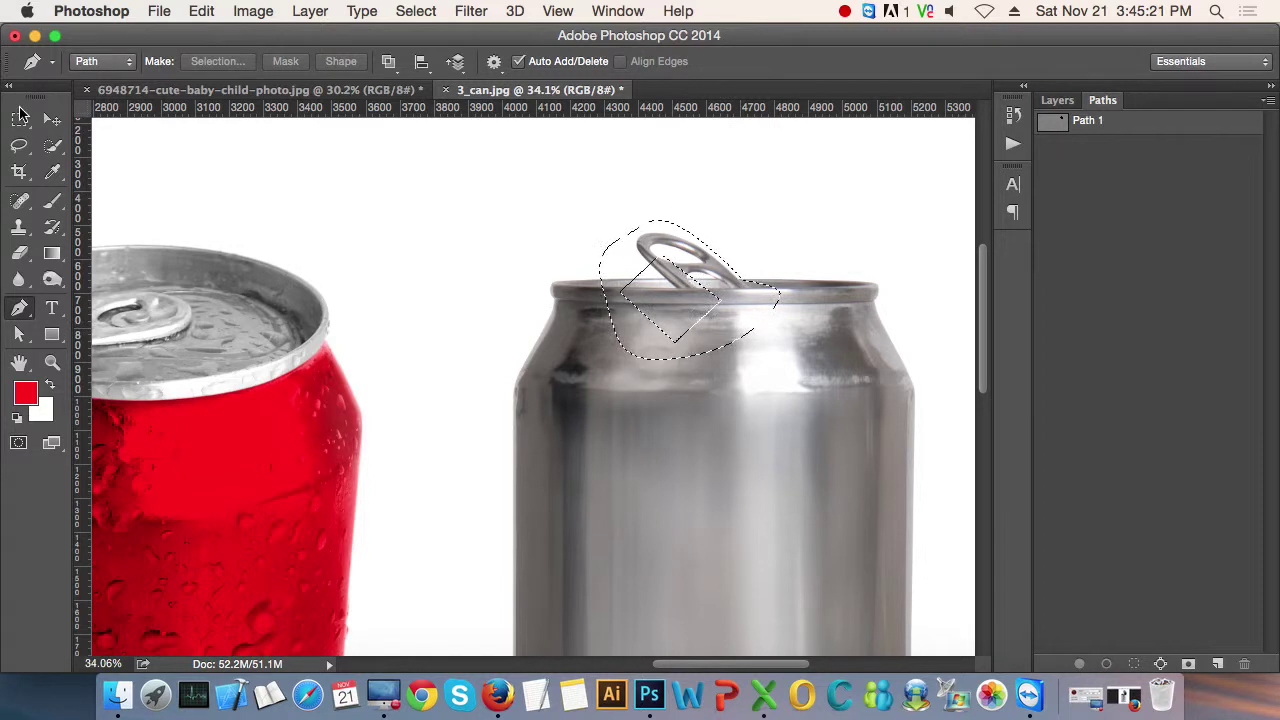
pyautogui.click(1154, 137)
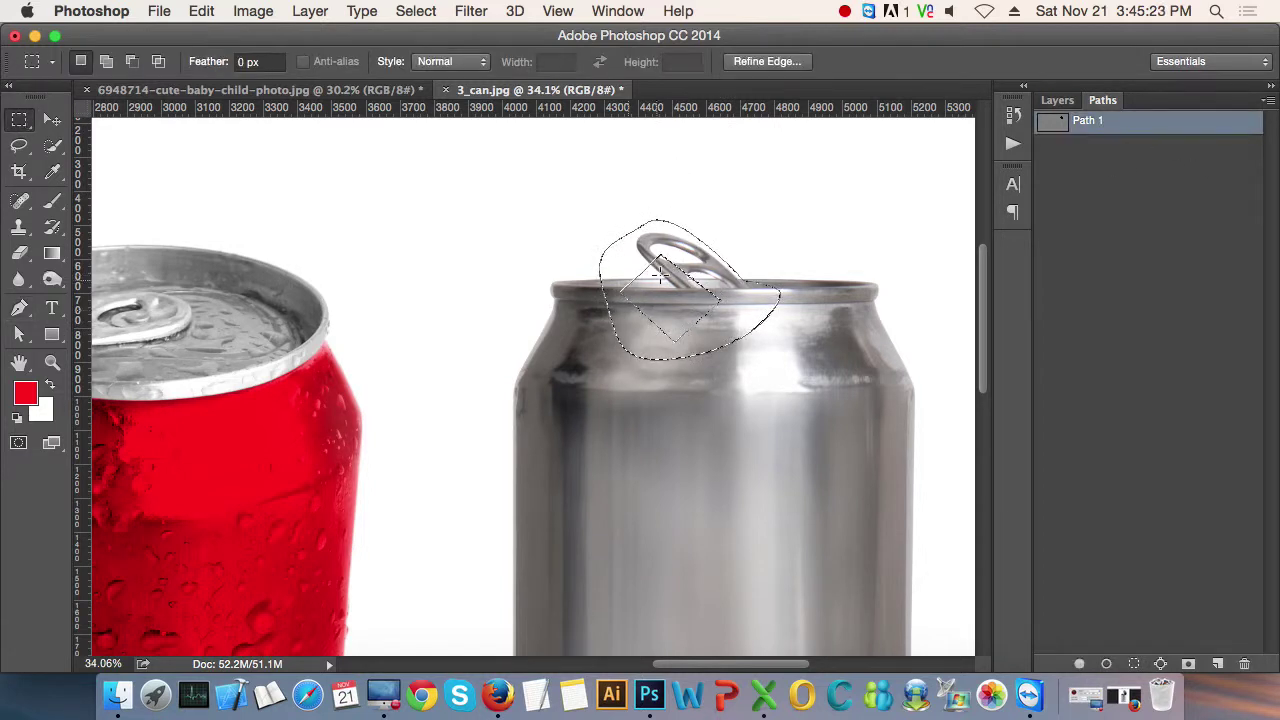
pyautogui.rightClick(700, 257)
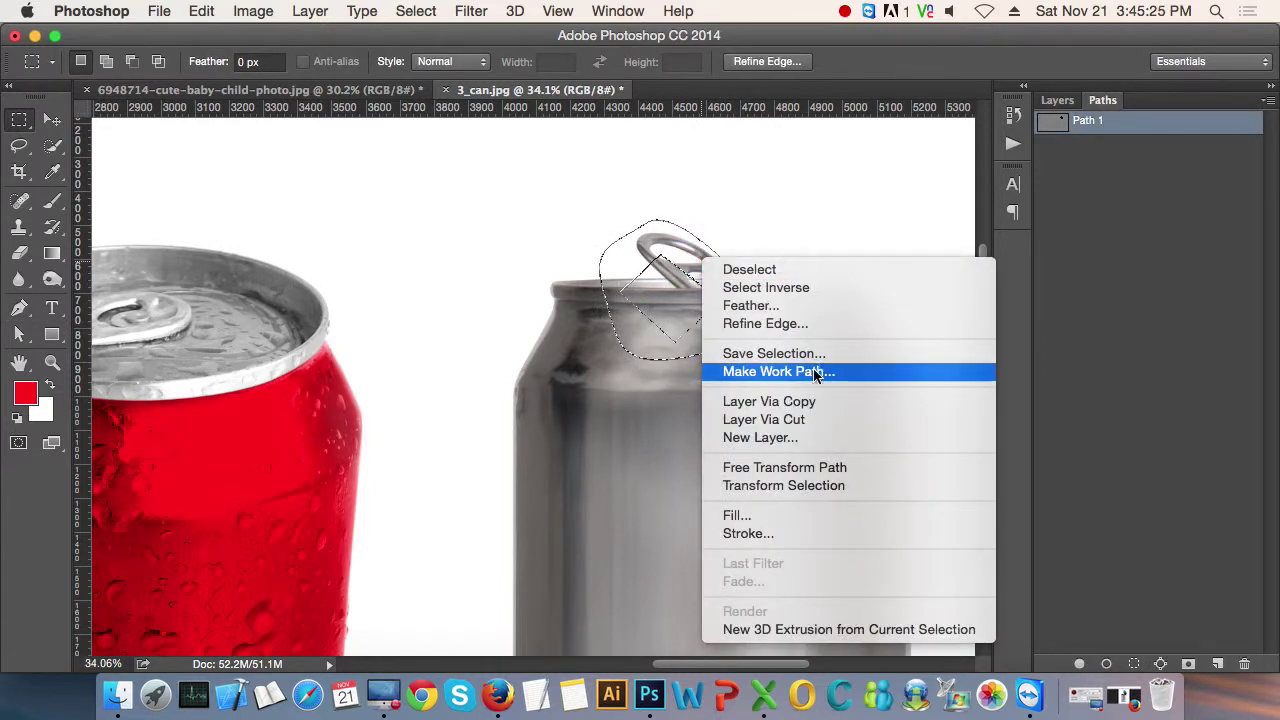
pyautogui.click(812, 401)
# - Select Background, add Layer 2 above it and fill it red around the pull tab
pyautogui.click(1057, 102)
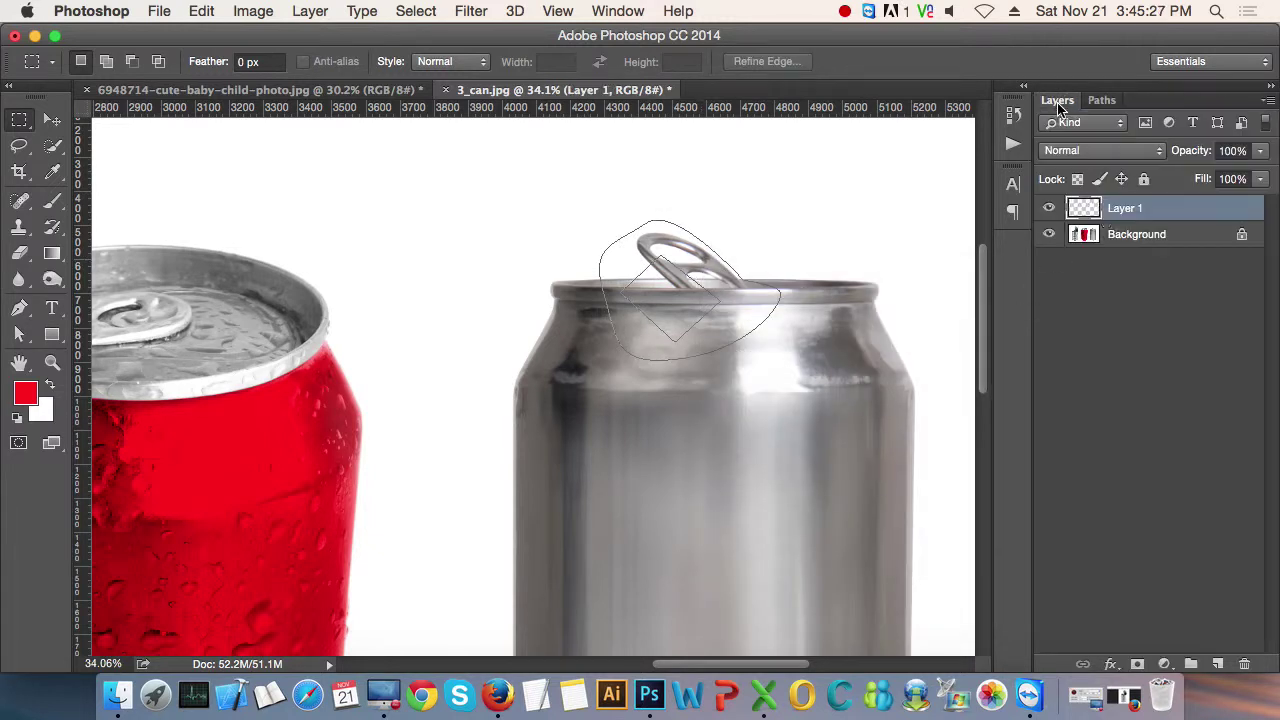
pyautogui.click(1123, 236)
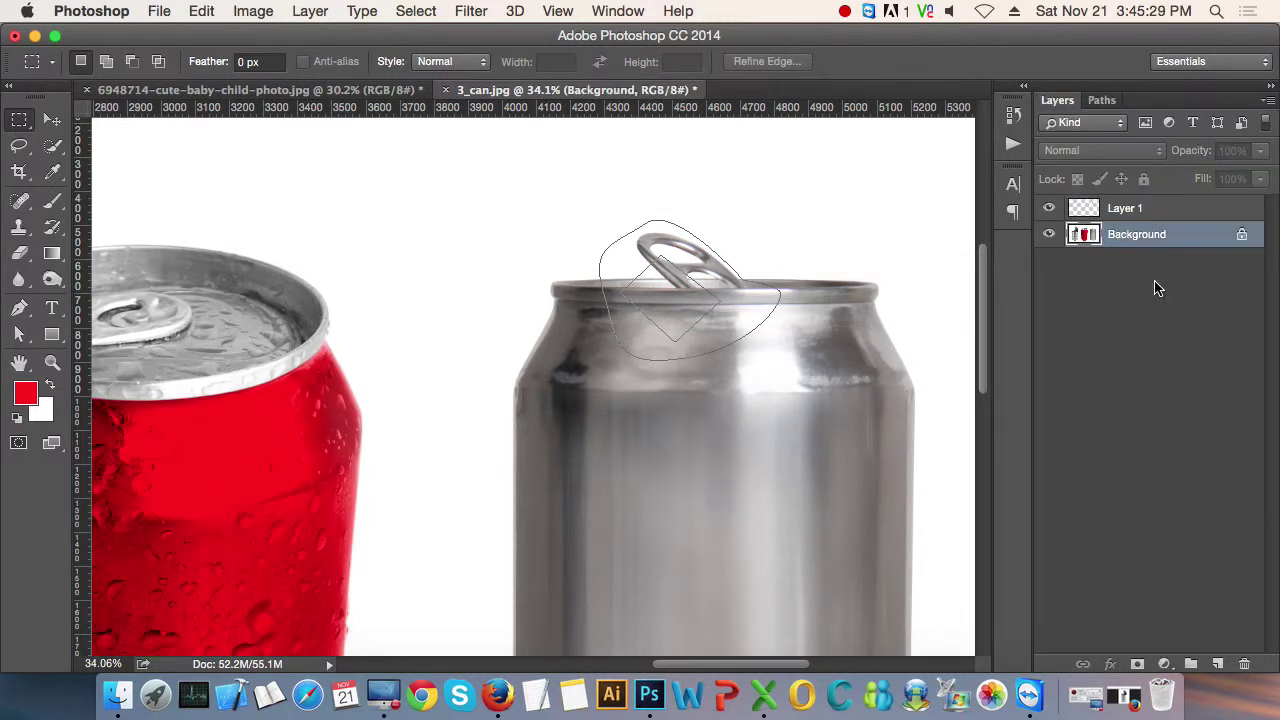
pyautogui.click(1217, 664)
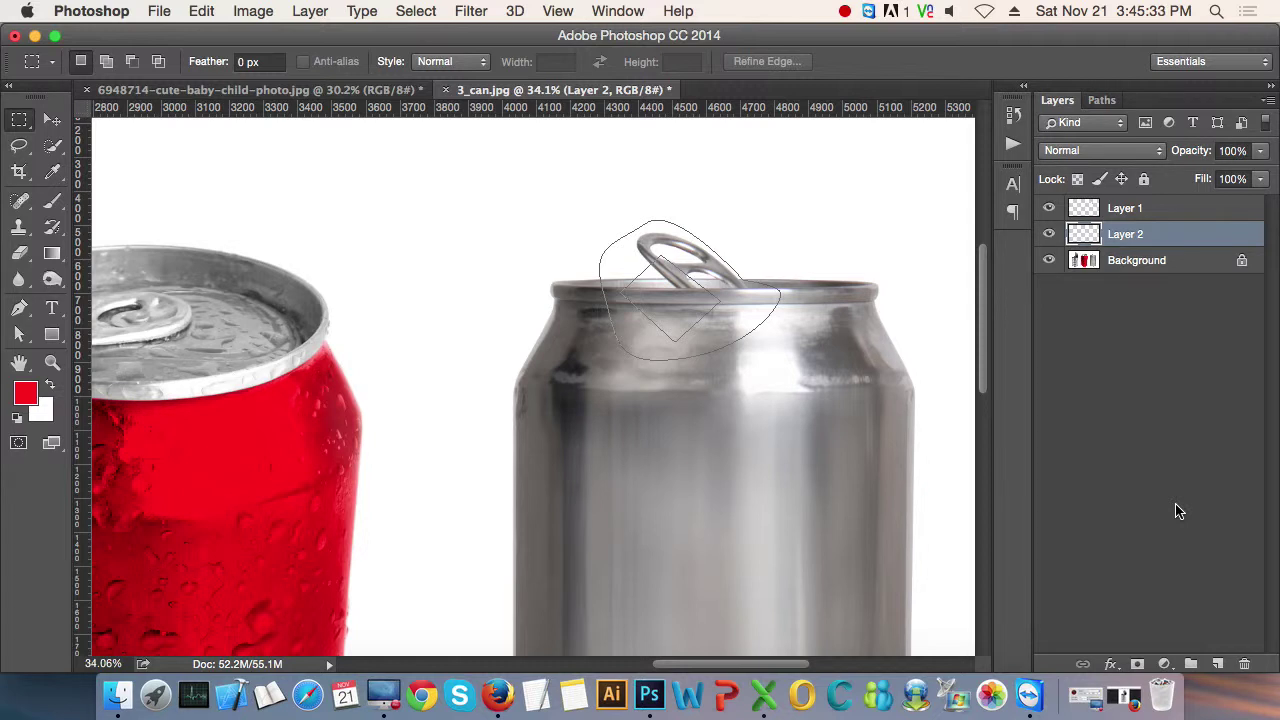
pyautogui.hotkey('alt', 'BackSpace')
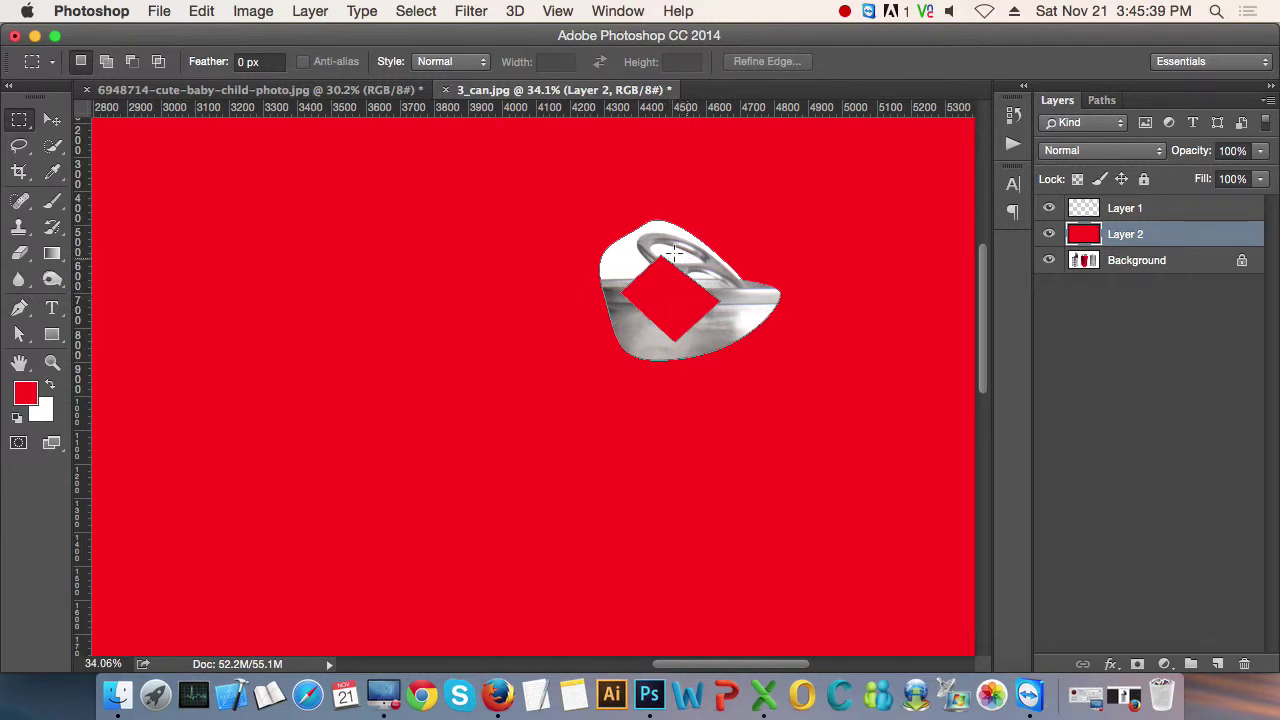
# - Scroll over the canvas, then use the top menu to display the full three-can image
pyautogui.scroll(-1, 719, 330)
pyautogui.scroll(-1, 719, 330)
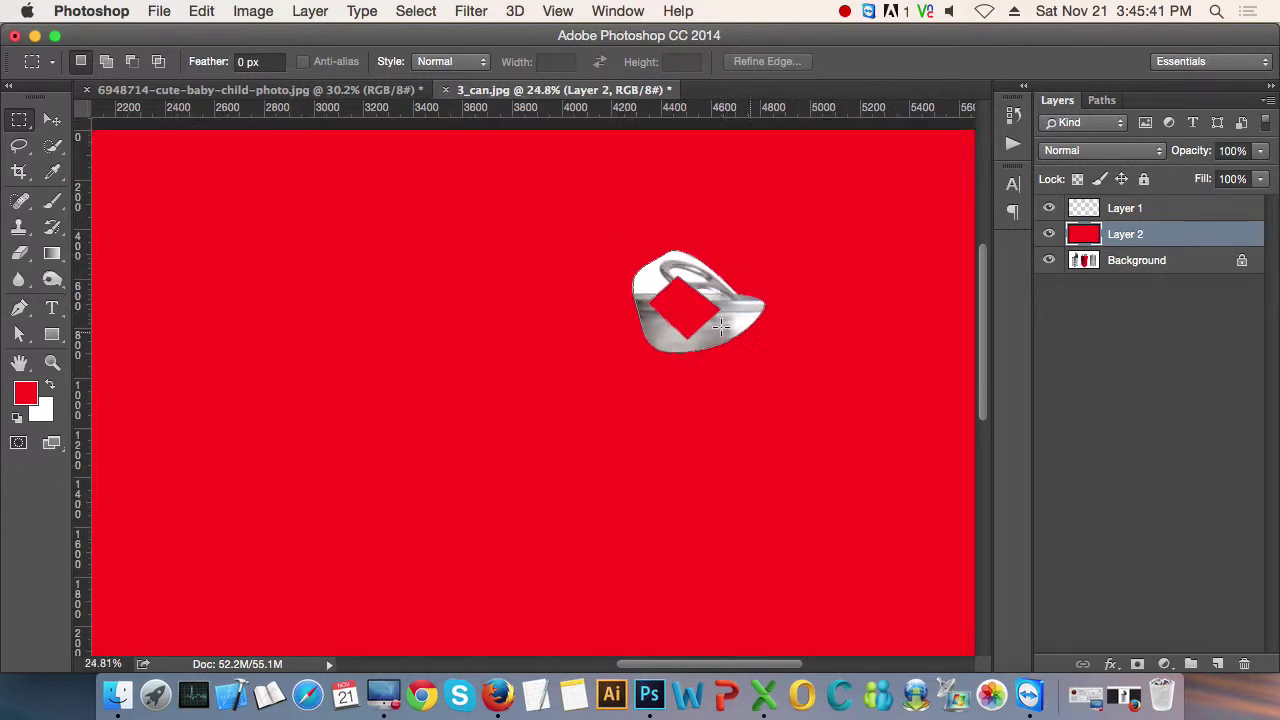
pyautogui.scroll(-1, 719, 330)
pyautogui.scroll(-1, 719, 330)
pyautogui.scroll(1, 719, 330)
pyautogui.scroll(1, 715, 320)
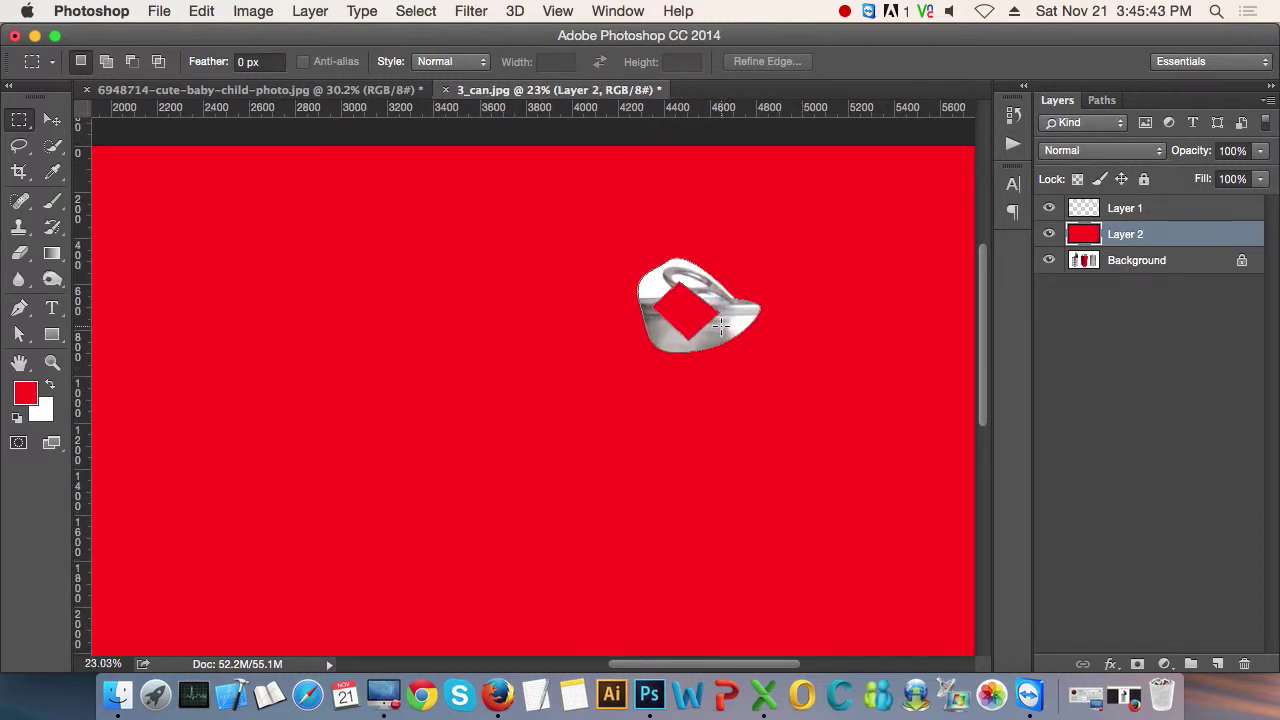
pyautogui.scroll(1, 705, 305)
pyautogui.scroll(2, 691, 287)
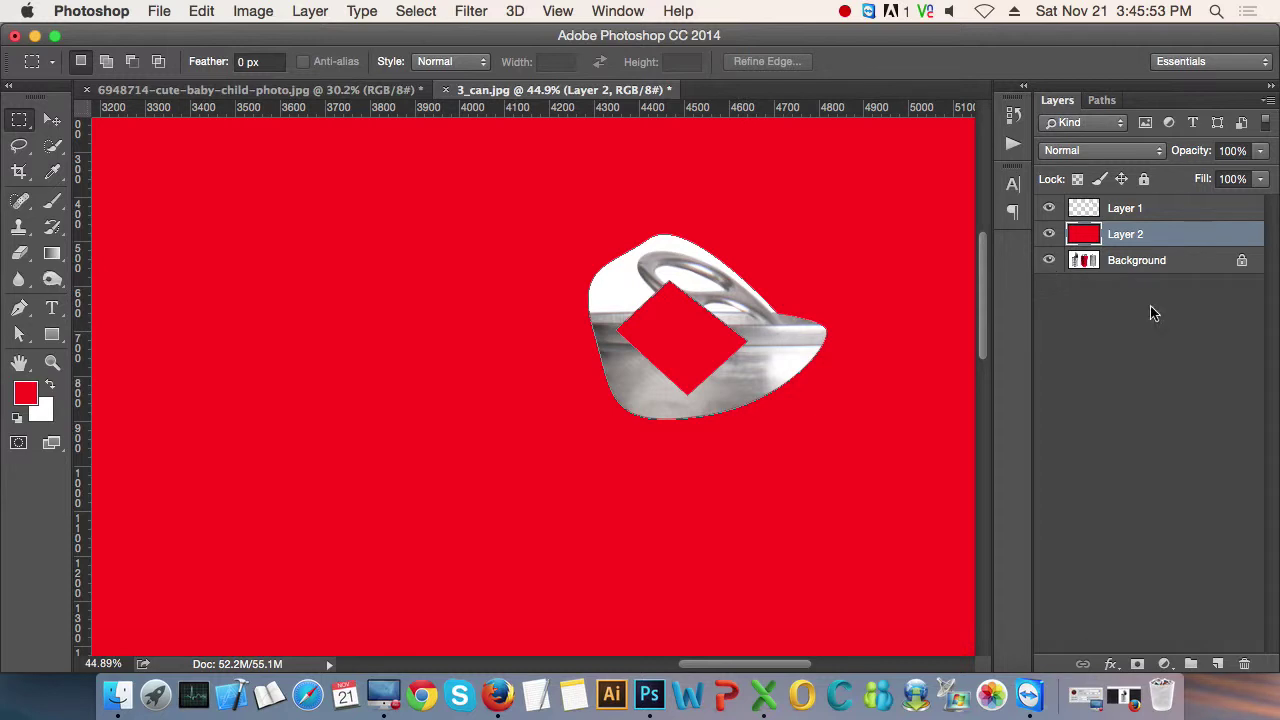
pyautogui.click(845, 11)
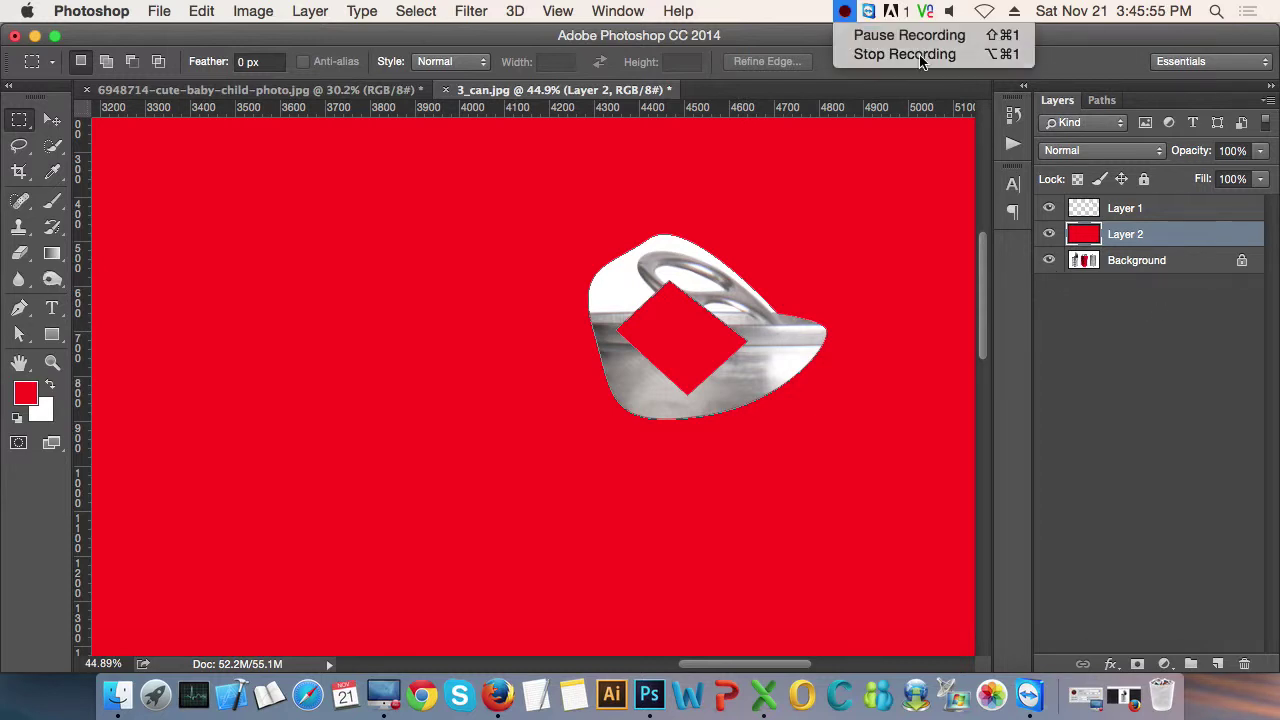
pyautogui.click(923, 50)
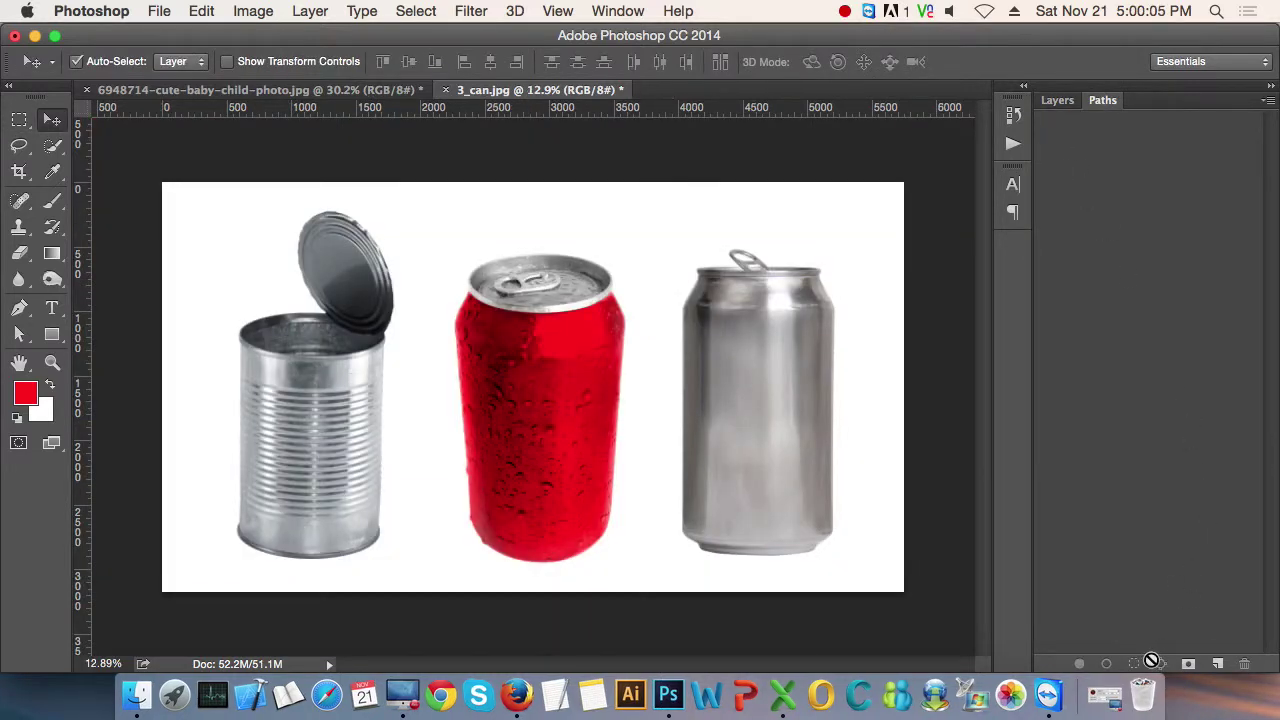
# - Create a new path named dxfh and set the Pen tool's path operation
pyautogui.click(1217, 664)
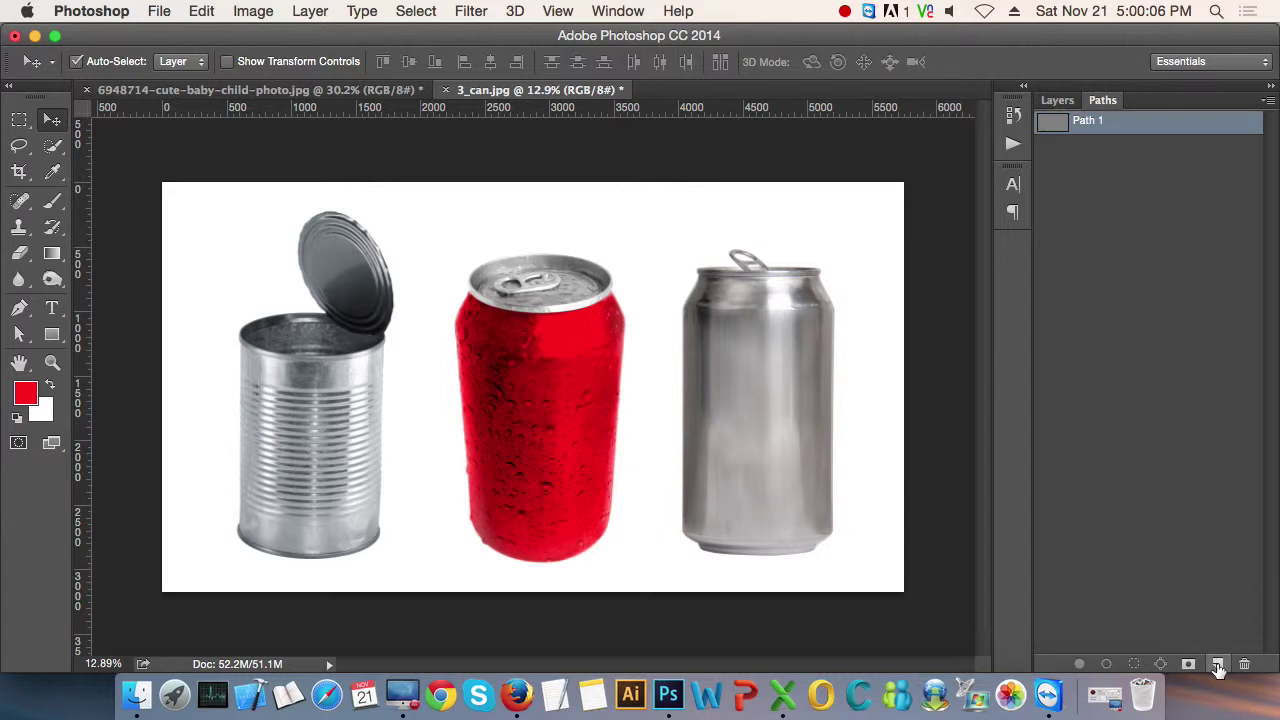
pyautogui.doubleClick(1087, 123)
pyautogui.write('dxfh')
pyautogui.press('Return')
pyautogui.click(19, 308)
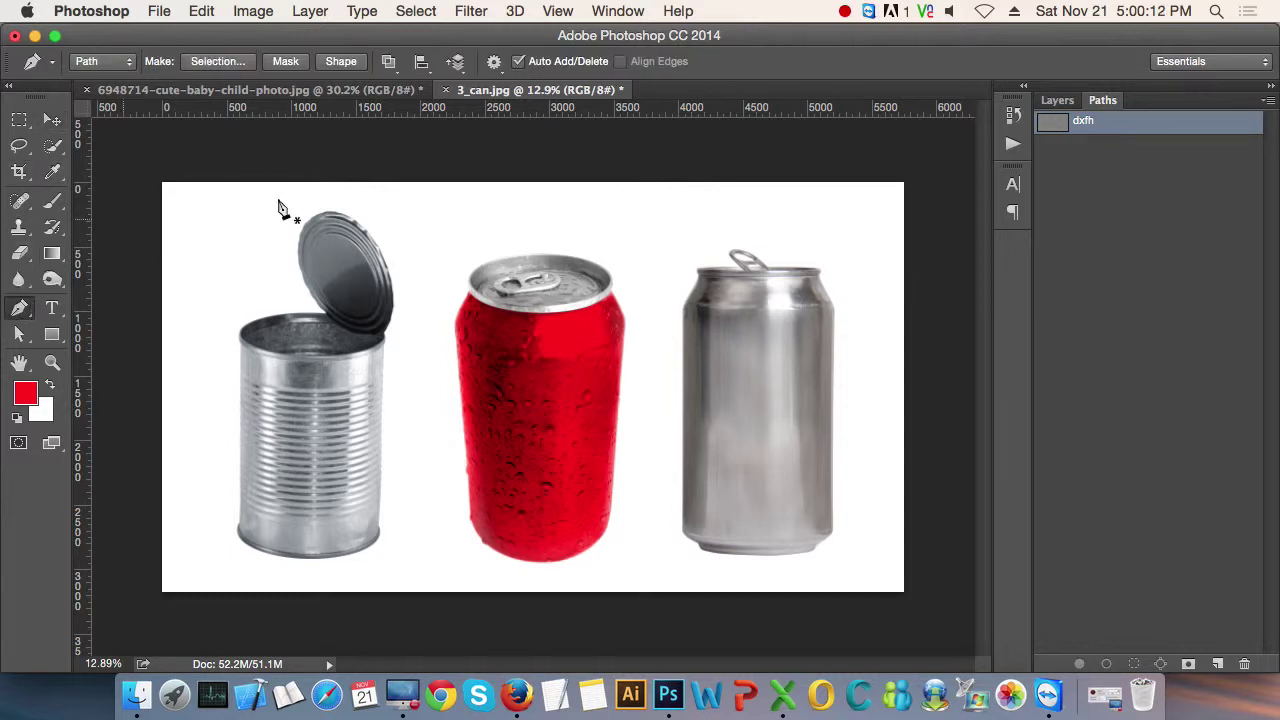
pyautogui.click(389, 62)
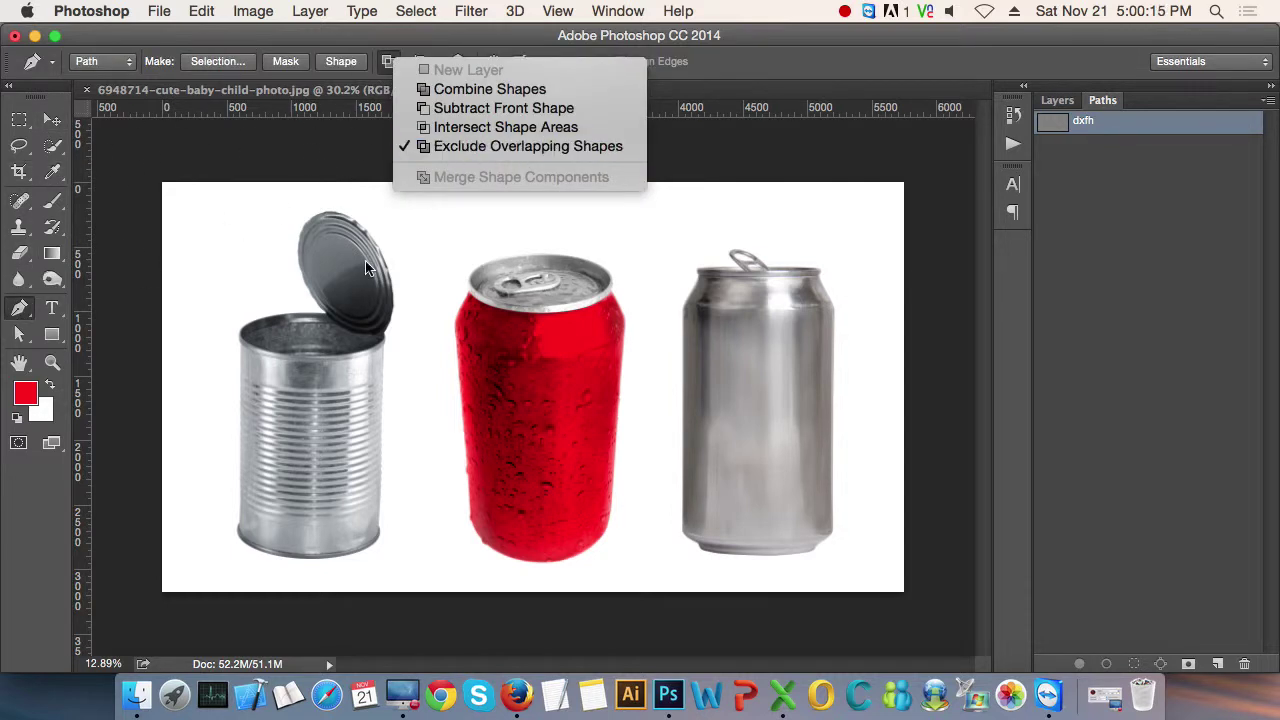
pyautogui.click(318, 297)
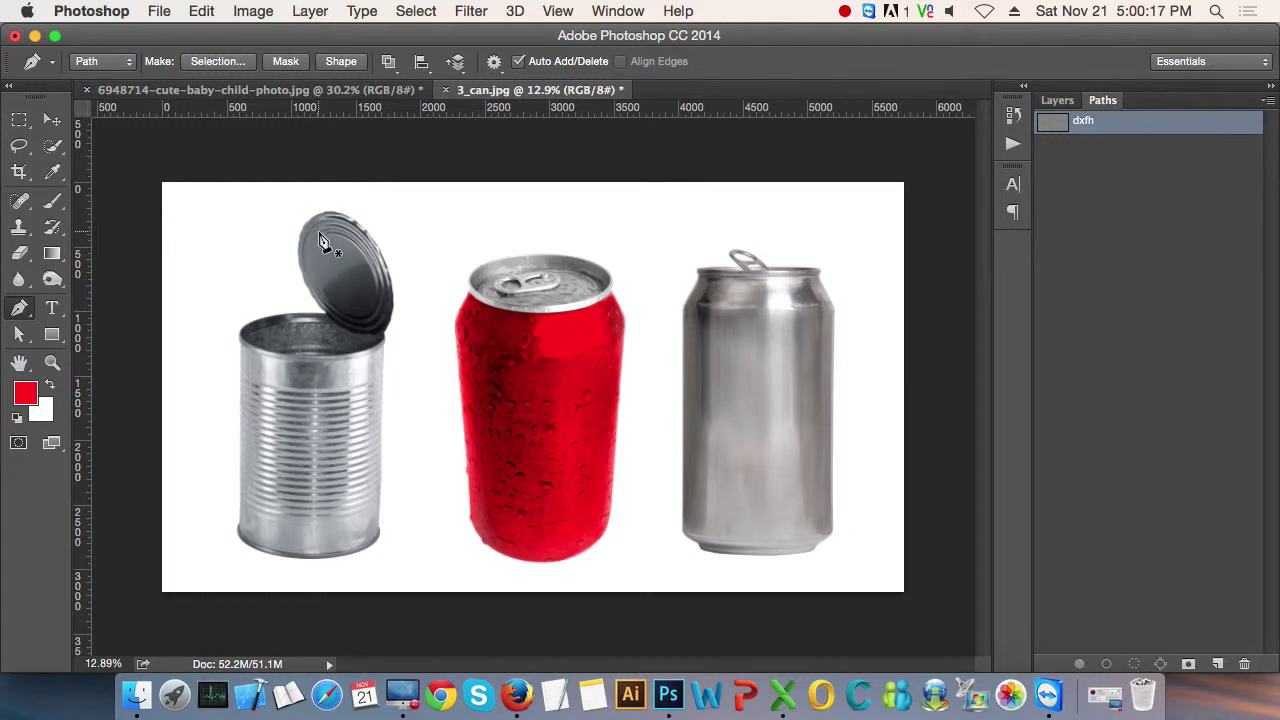
# - Outline the tin can with a closed pen path
pyautogui.click(310, 238)
pyautogui.click(253, 388)
pyautogui.click(302, 518)
pyautogui.moveTo(352, 528); pyautogui.dragTo(360, 507)
pyautogui.click(392, 316)
pyautogui.click(395, 230)
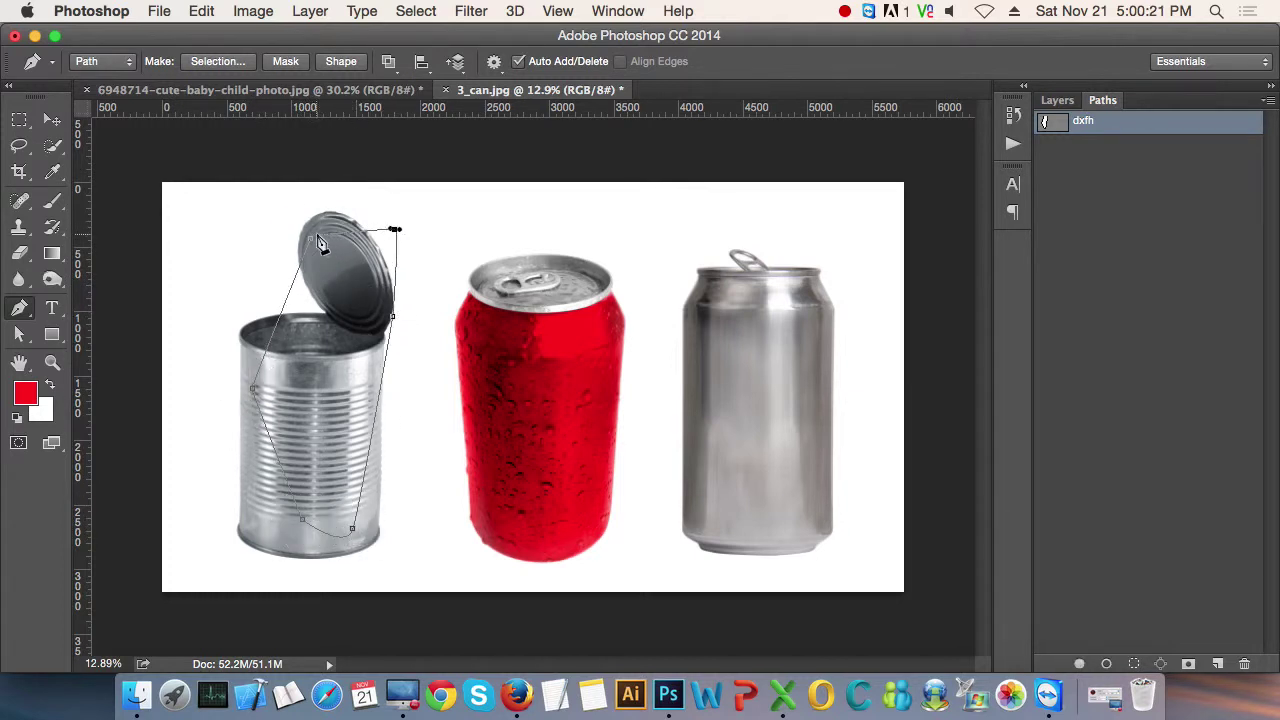
pyautogui.click(310, 239)
# - Outline the red can with a closed eight-click pen path
pyautogui.click(507, 265)
pyautogui.click(455, 394)
pyautogui.click(484, 527)
pyautogui.click(563, 548)
pyautogui.click(603, 416)
pyautogui.click(614, 270)
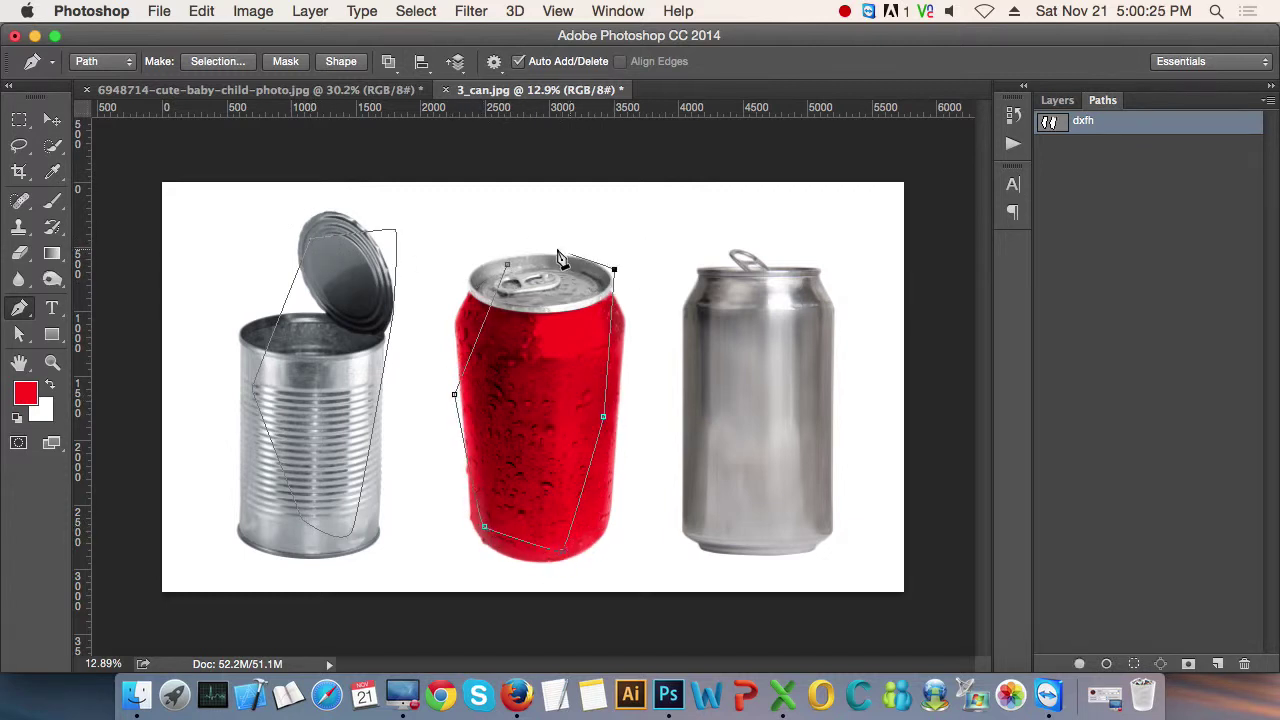
pyautogui.click(555, 251)
pyautogui.click(508, 266)
# - Outline the silver can with a closed pen path starting at its tab
pyautogui.click(729, 258)
pyautogui.click(694, 312)
pyautogui.click(678, 478)
pyautogui.click(731, 567)
pyautogui.click(825, 565)
pyautogui.moveTo(886, 479); pyautogui.dragTo(868, 444)
pyautogui.moveTo(839, 295); pyautogui.dragTo(806, 250)
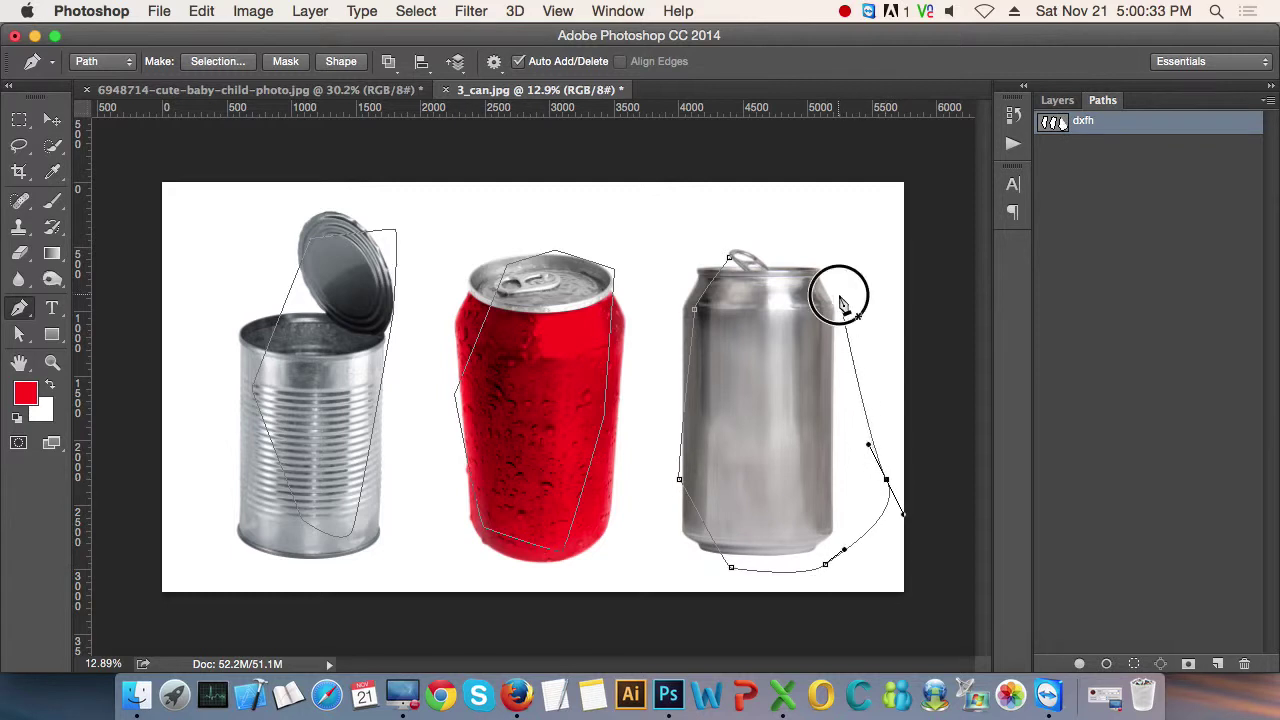
pyautogui.click(730, 259)
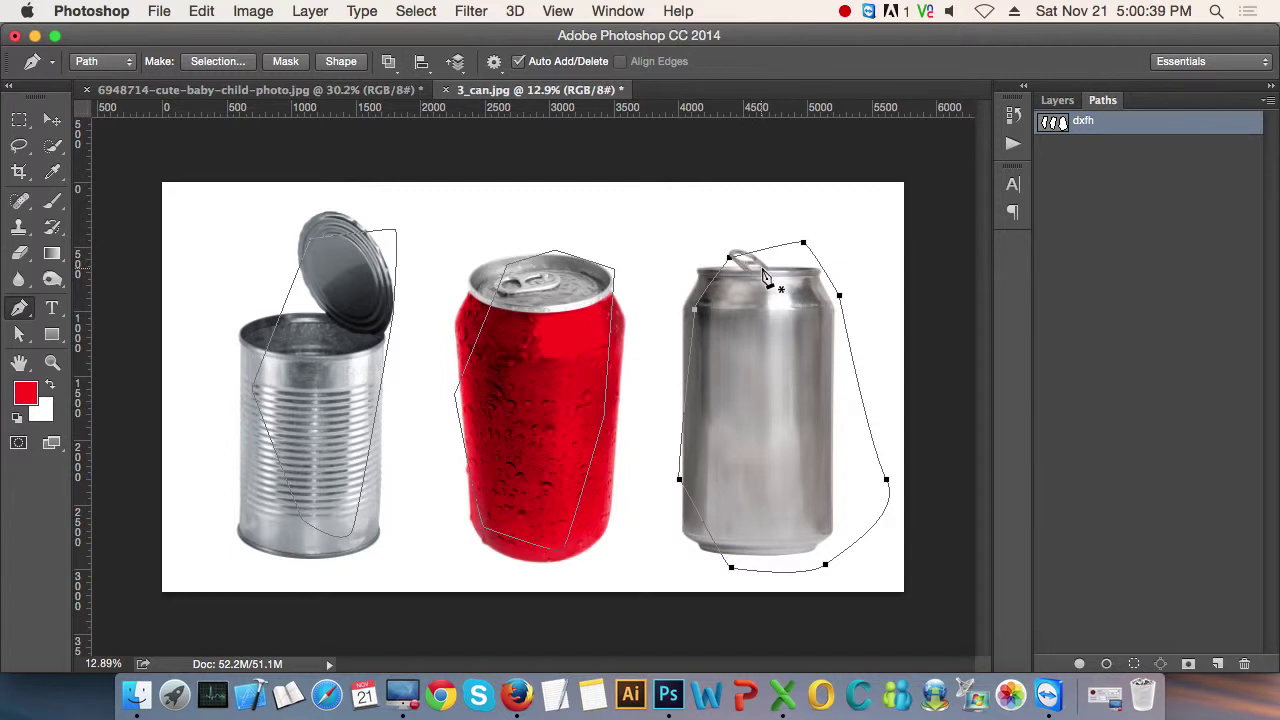
# - Add two closed inner shapes on the silver can, one at the tab and one mid-can
pyautogui.click(758, 280)
pyautogui.moveTo(737, 334); pyautogui.dragTo(767, 345)
pyautogui.click(784, 332)
pyautogui.click(796, 284)
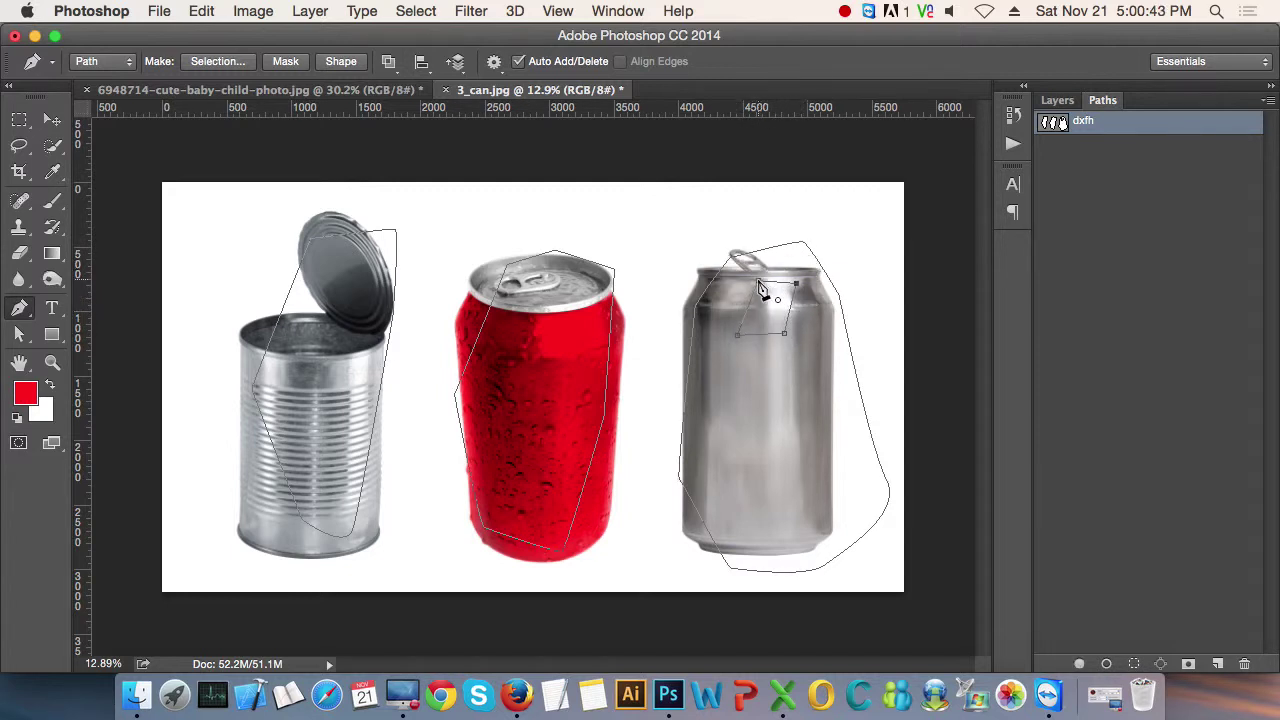
pyautogui.click(758, 281)
pyautogui.click(762, 372)
pyautogui.click(766, 424)
pyautogui.click(815, 411)
pyautogui.click(821, 352)
pyautogui.click(784, 346)
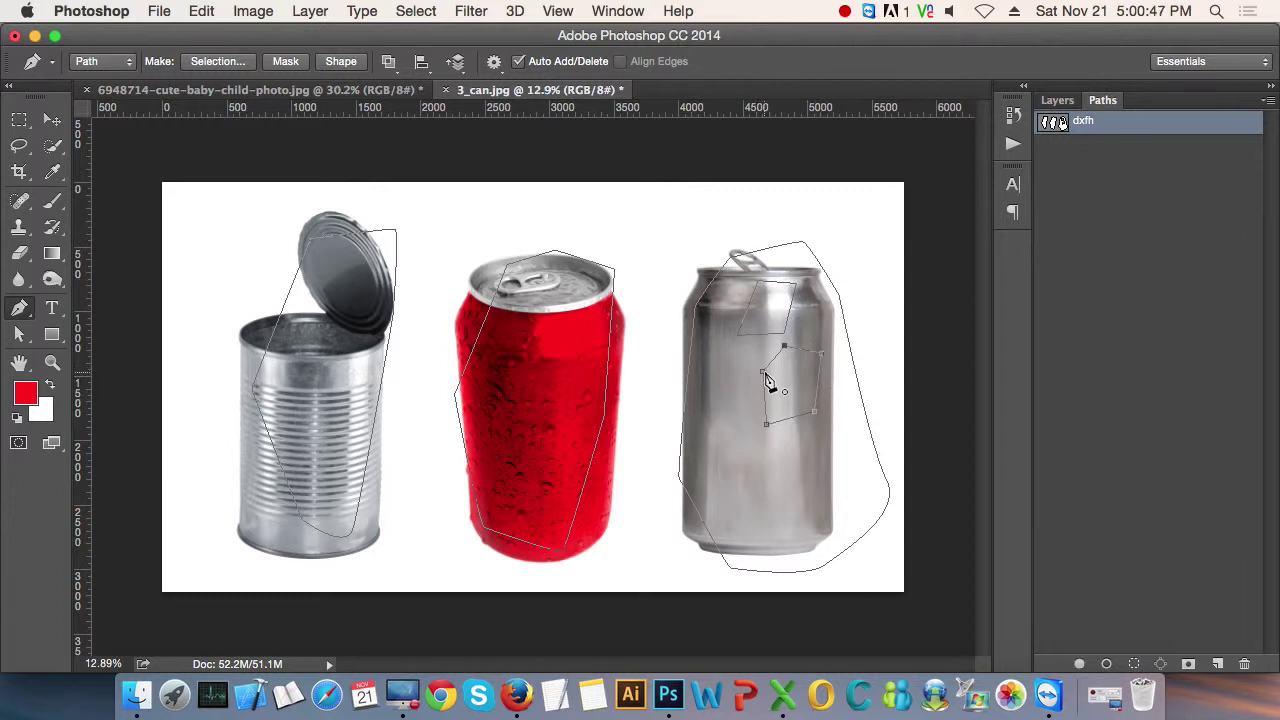
pyautogui.click(763, 373)
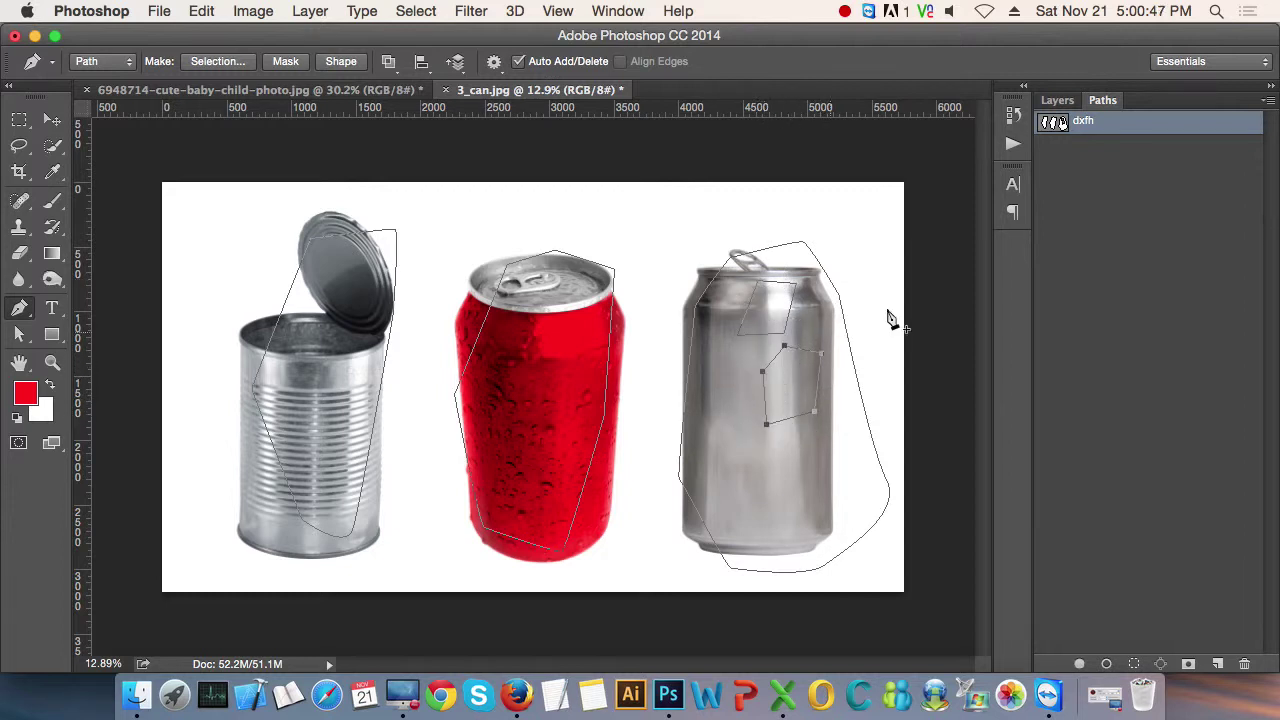
pyautogui.click(1100, 267)
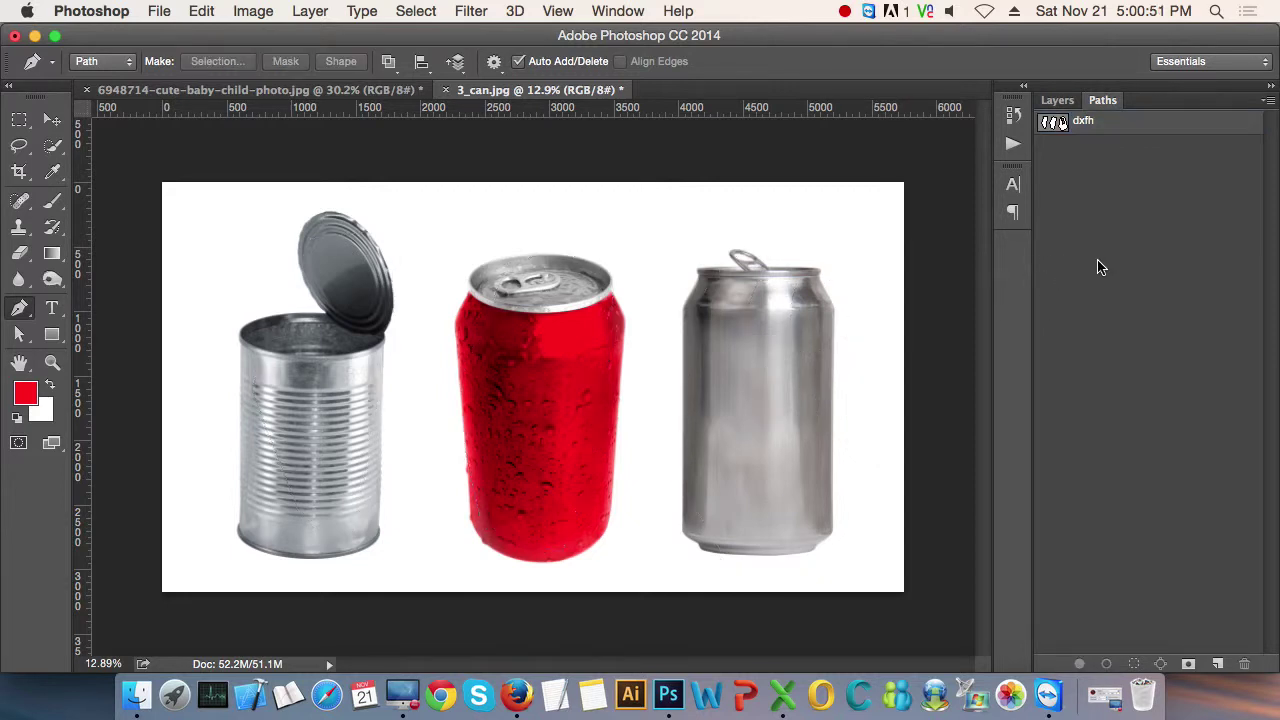
# - Load the dxfh path as a selection using the Rectangular Marquee
pyautogui.click(1124, 128)
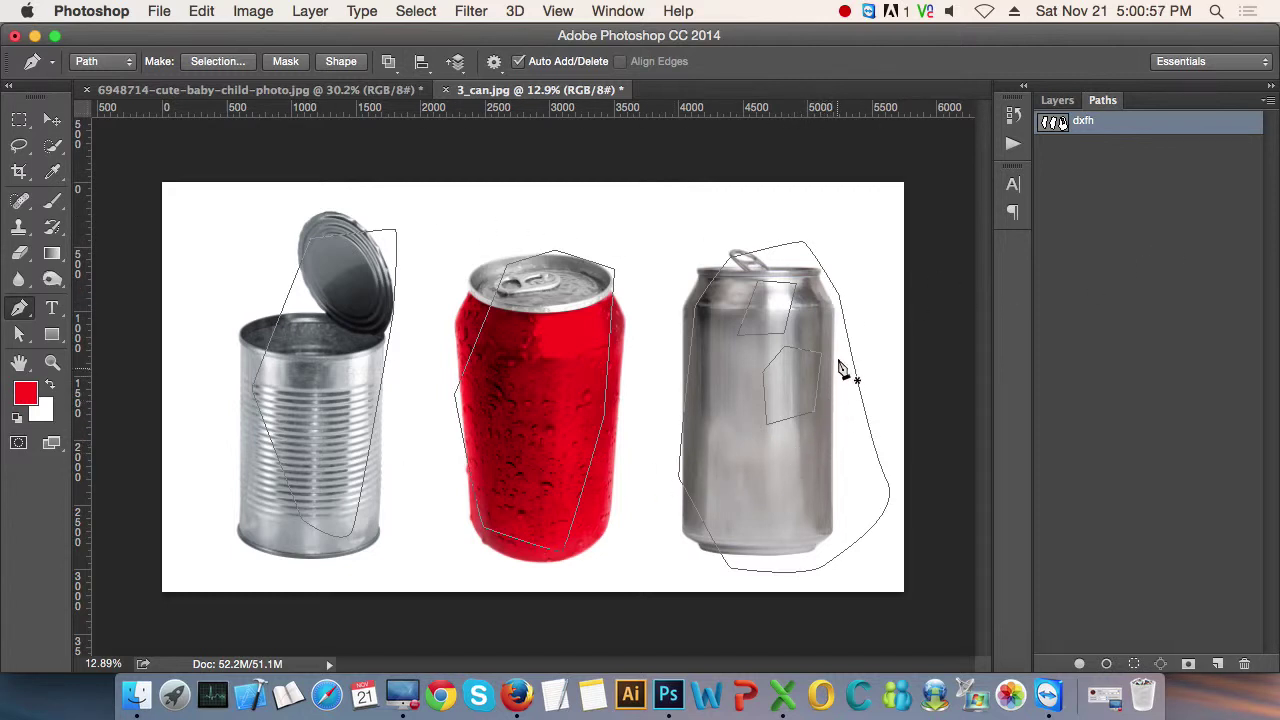
pyautogui.click(19, 119)
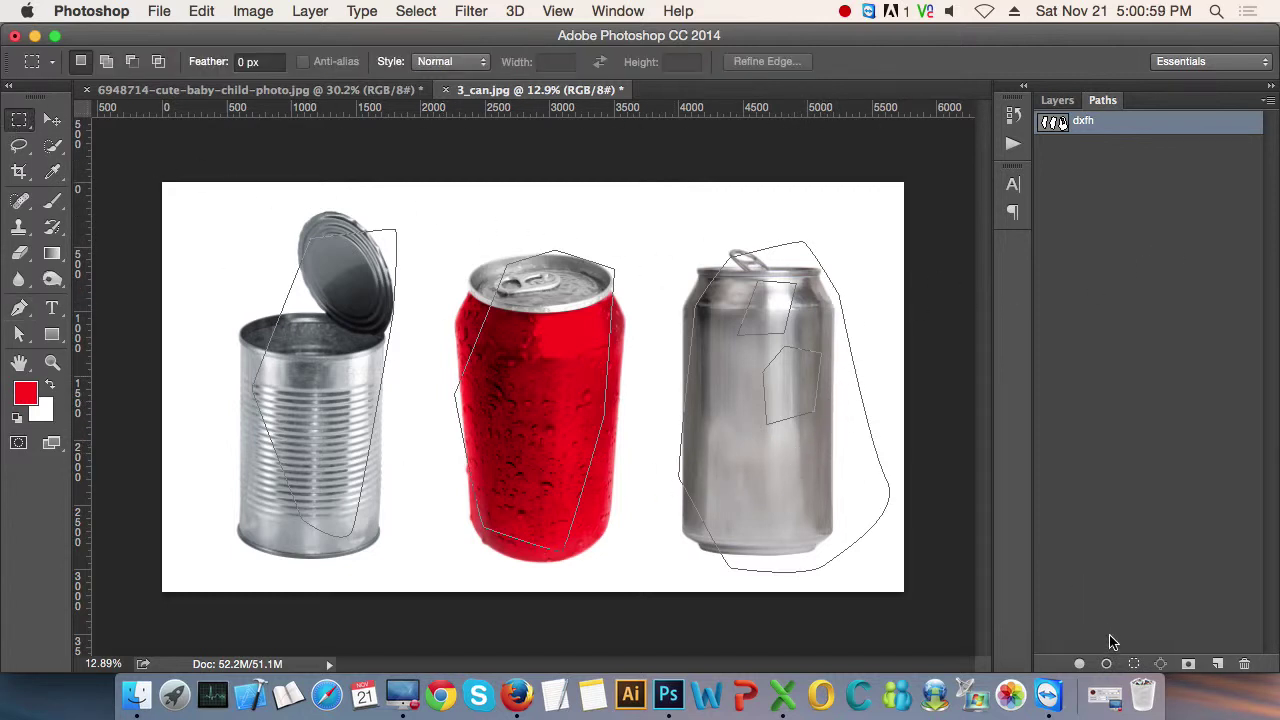
pyautogui.click(1133, 663)
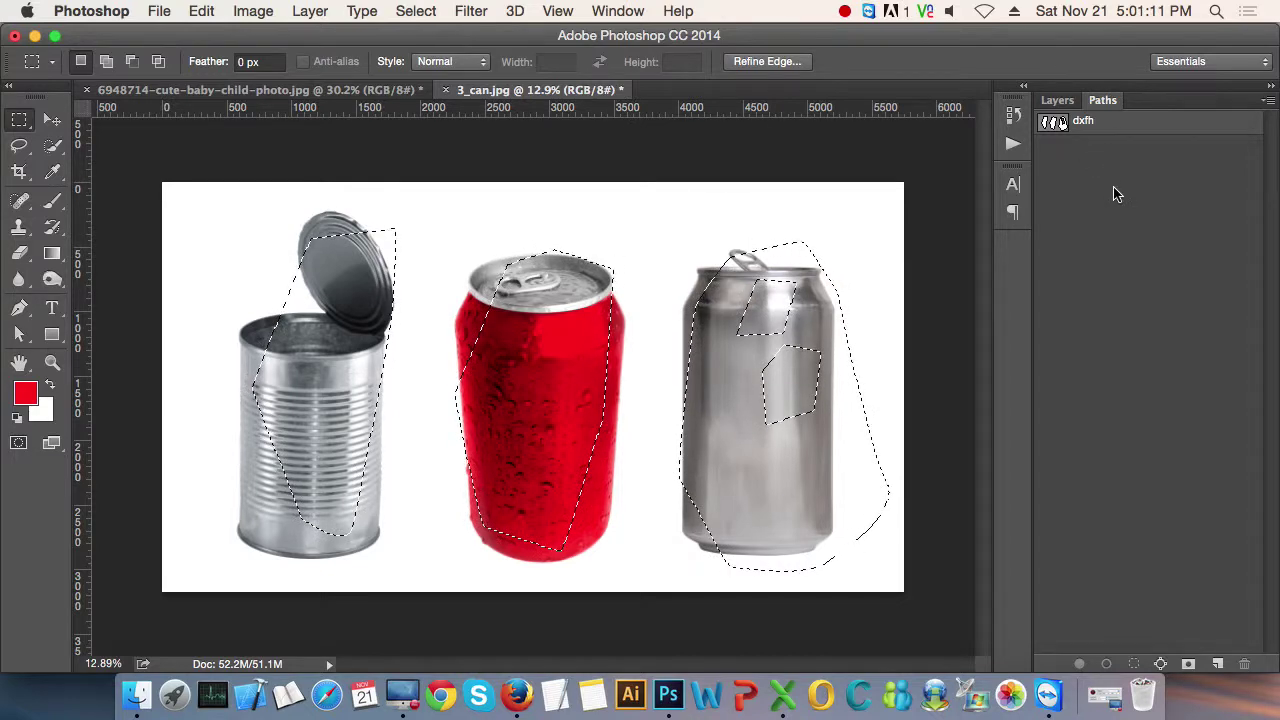
# - Deselect and step back in history to undo the silver can's inner shape edits
pyautogui.click(1131, 126)
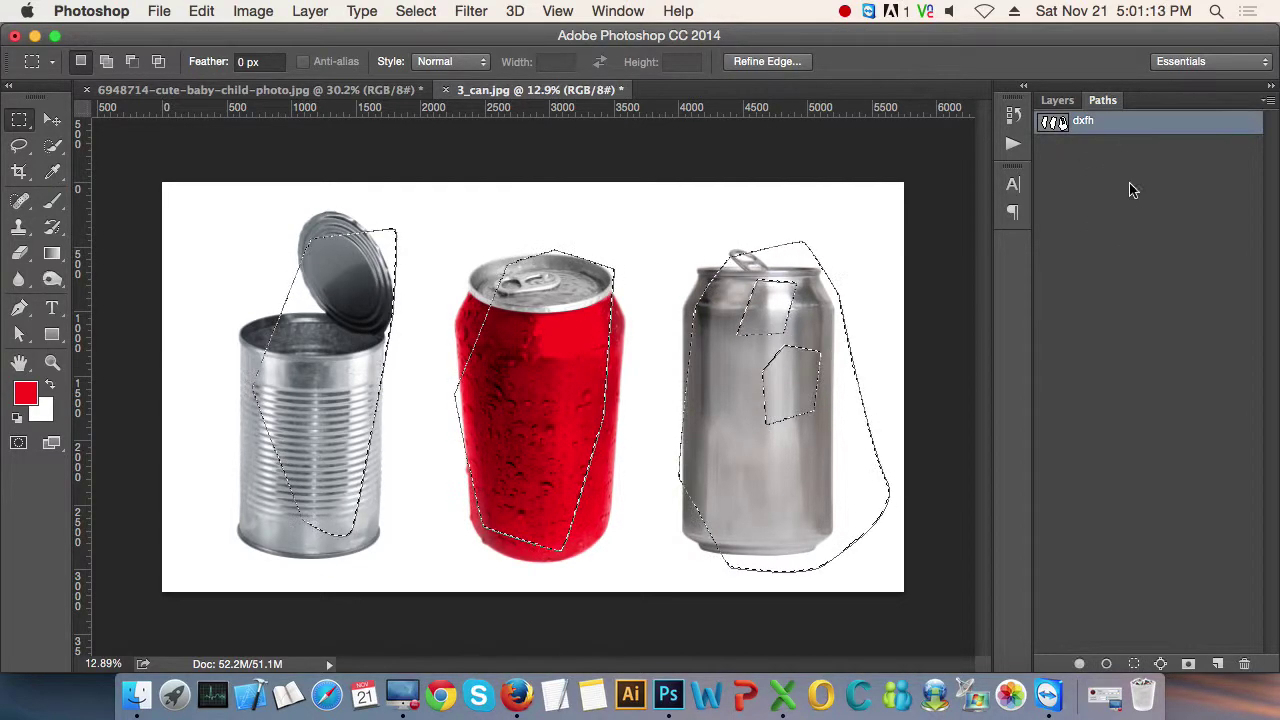
pyautogui.hotkey('ctrl', 'd')
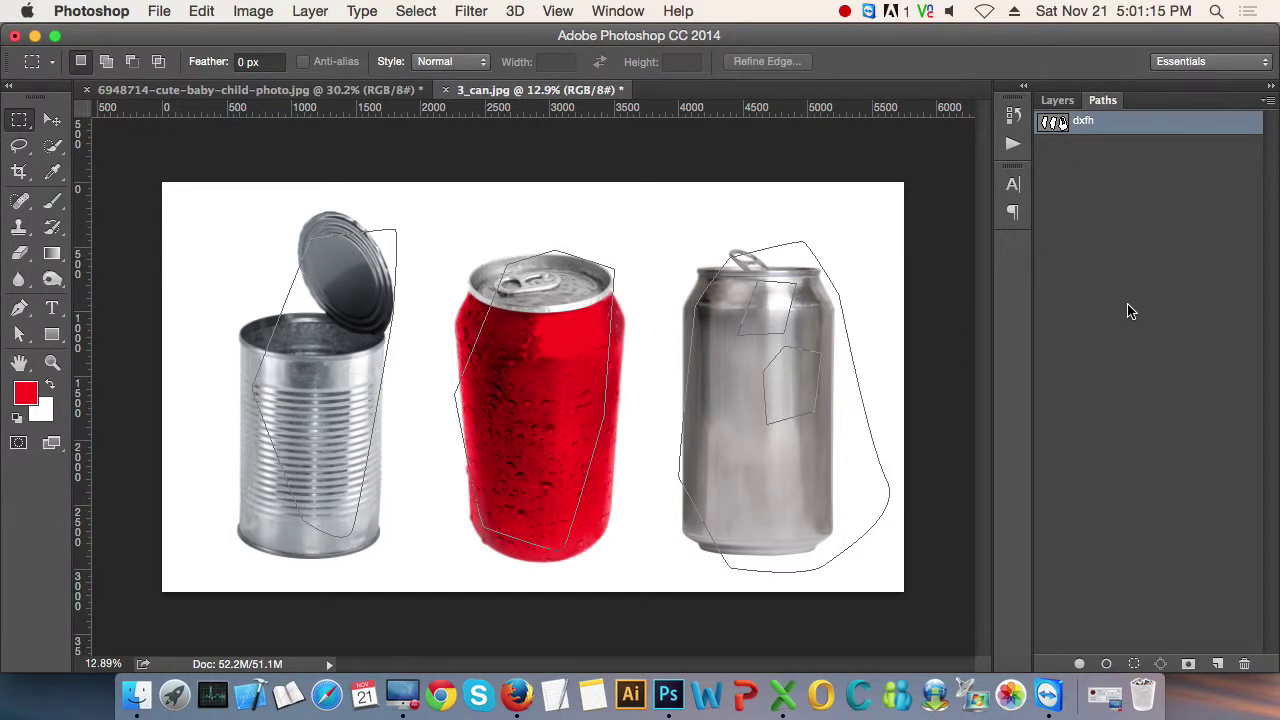
pyautogui.hotkey('ctrl', 'z')
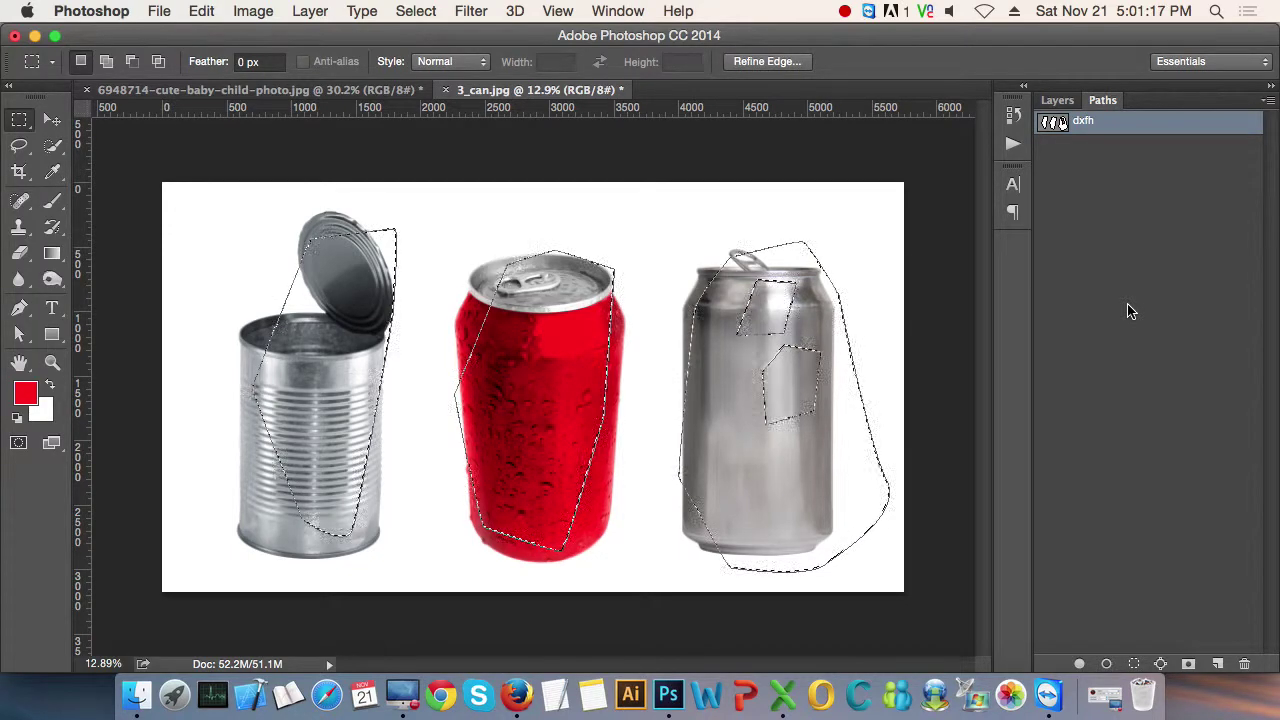
pyautogui.hotkey('ctrl', 'd')
pyautogui.hotkey('ctrl', 'alt', 'z')
pyautogui.hotkey('ctrl', 'alt', 'z')
pyautogui.hotkey('ctrl', 'alt', 'z')
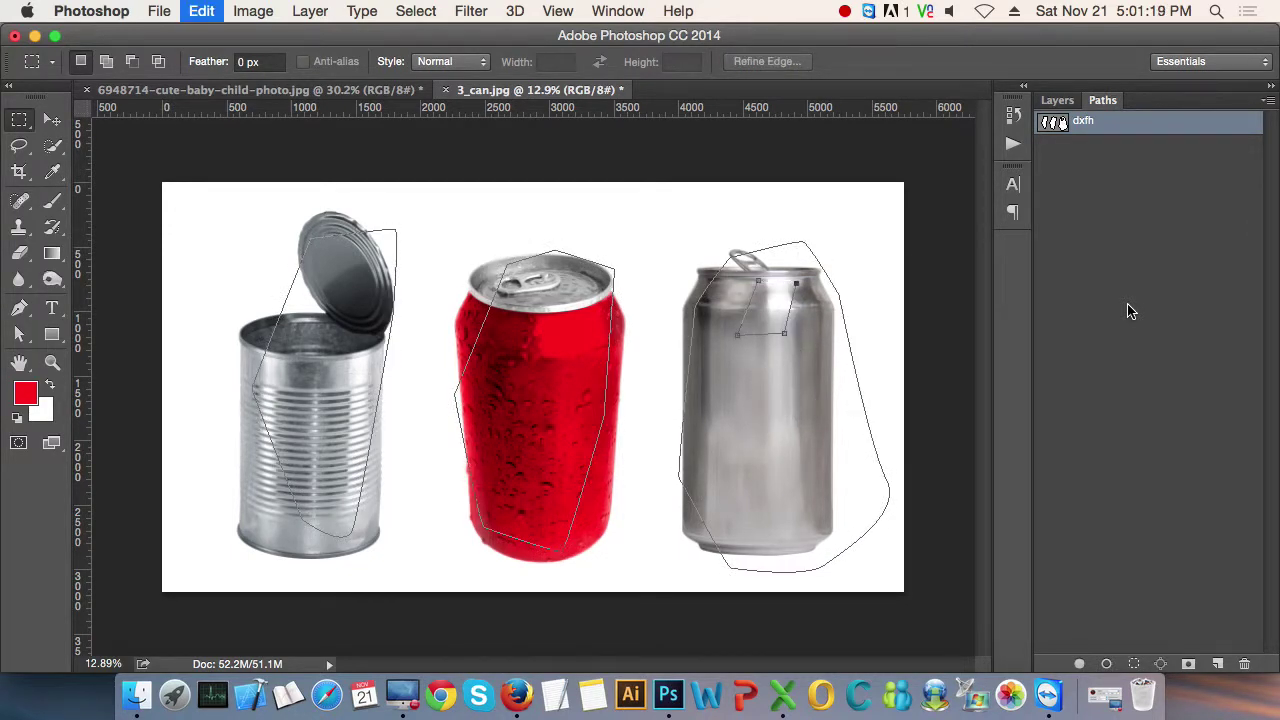
pyautogui.hotkey('ctrl', 'alt', 'z')
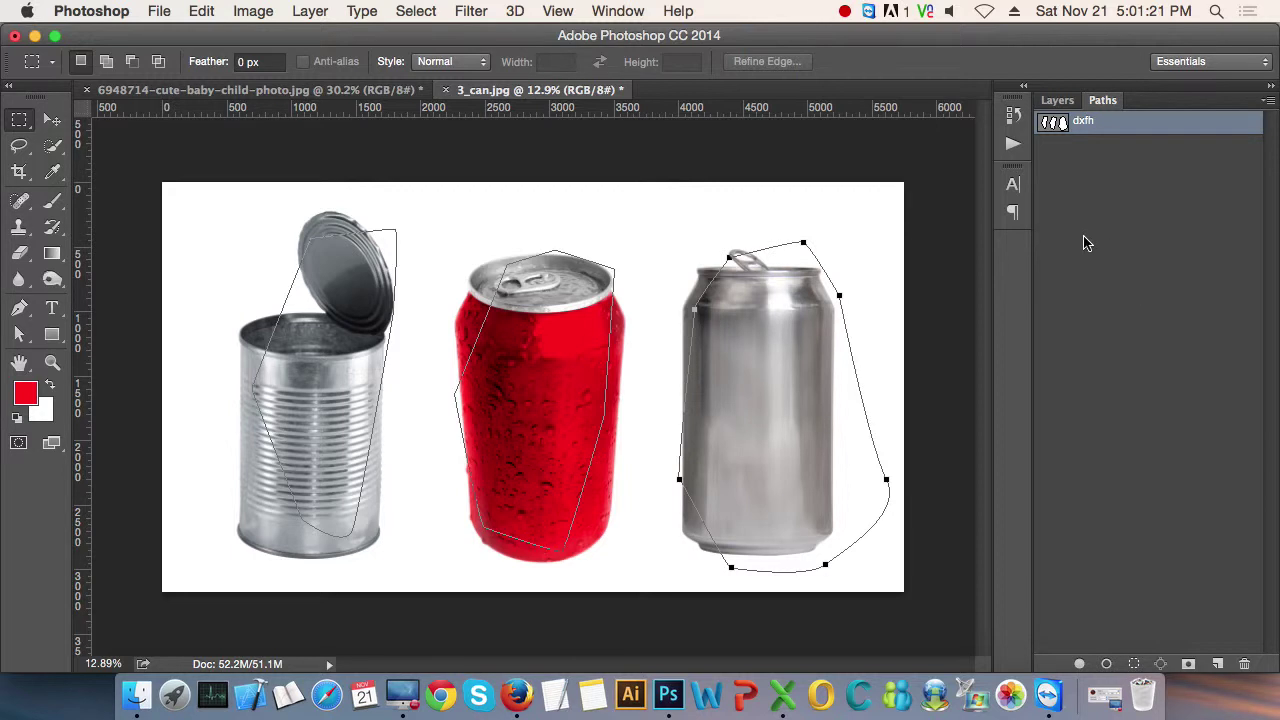
# - With the Pen tool and the dxfh path reselected, set Path Operations to Subtract Front Shape
pyautogui.click(19, 308)
pyautogui.click(410, 63)
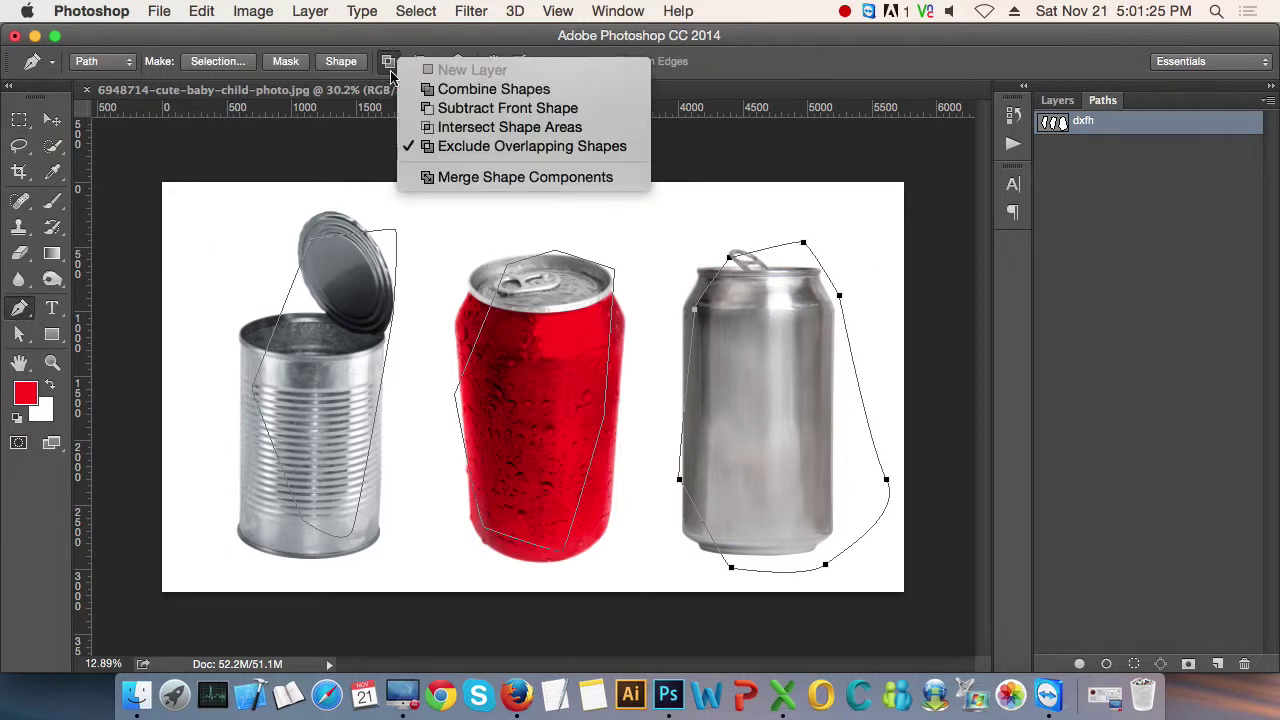
pyautogui.click(514, 106)
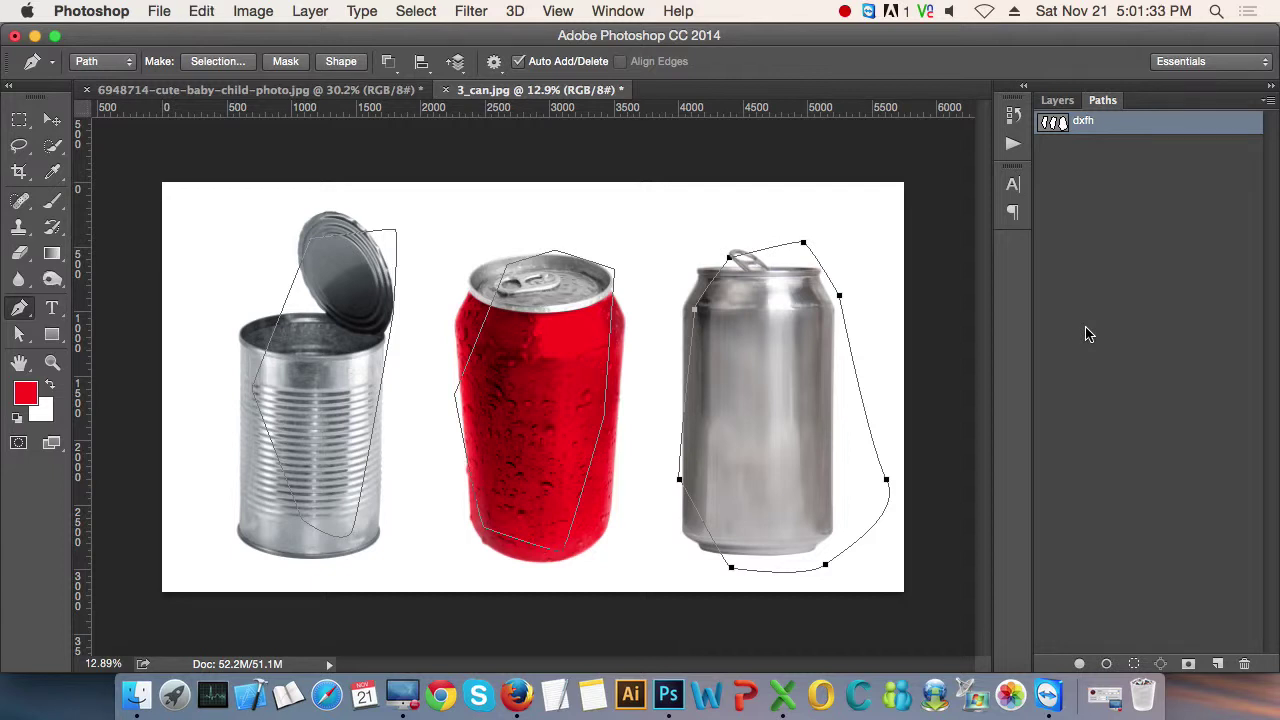
pyautogui.click(1089, 334)
pyautogui.click(1112, 135)
pyautogui.click(398, 63)
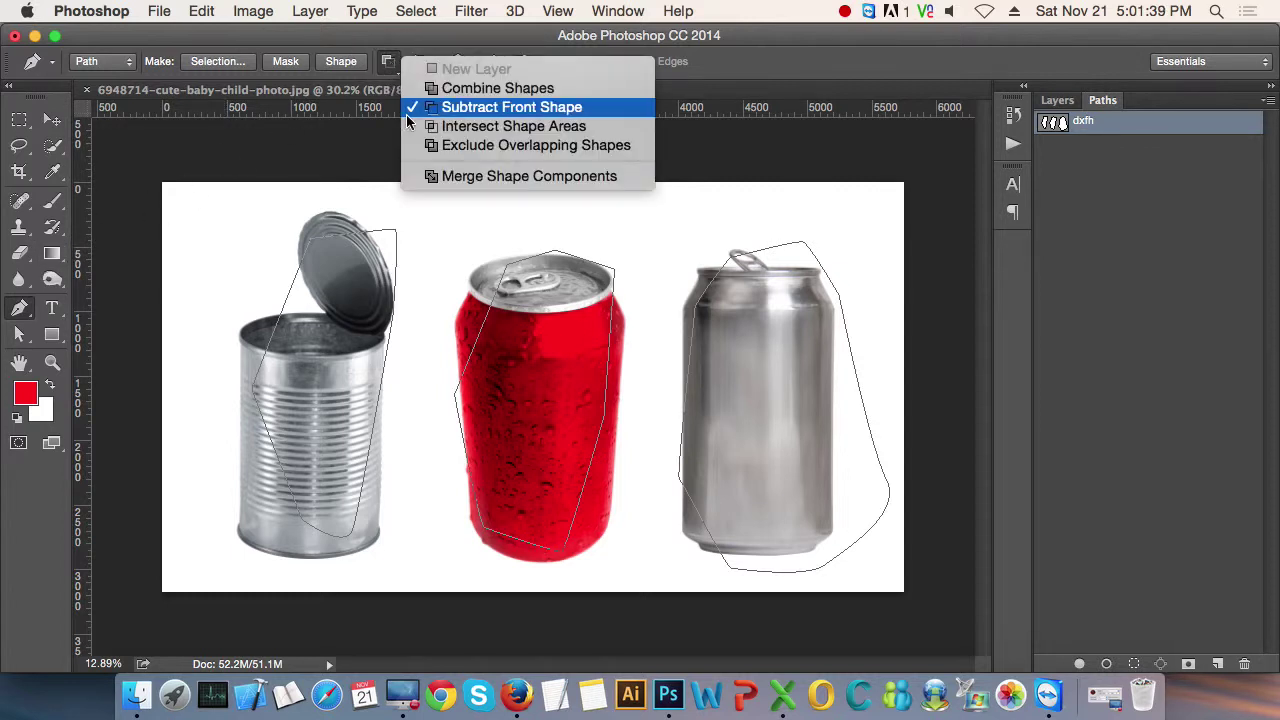
pyautogui.click(767, 334)
# - Draw two closed inner shapes on the silver can, on its upper middle and lower body
pyautogui.click(753, 298)
pyautogui.click(737, 368)
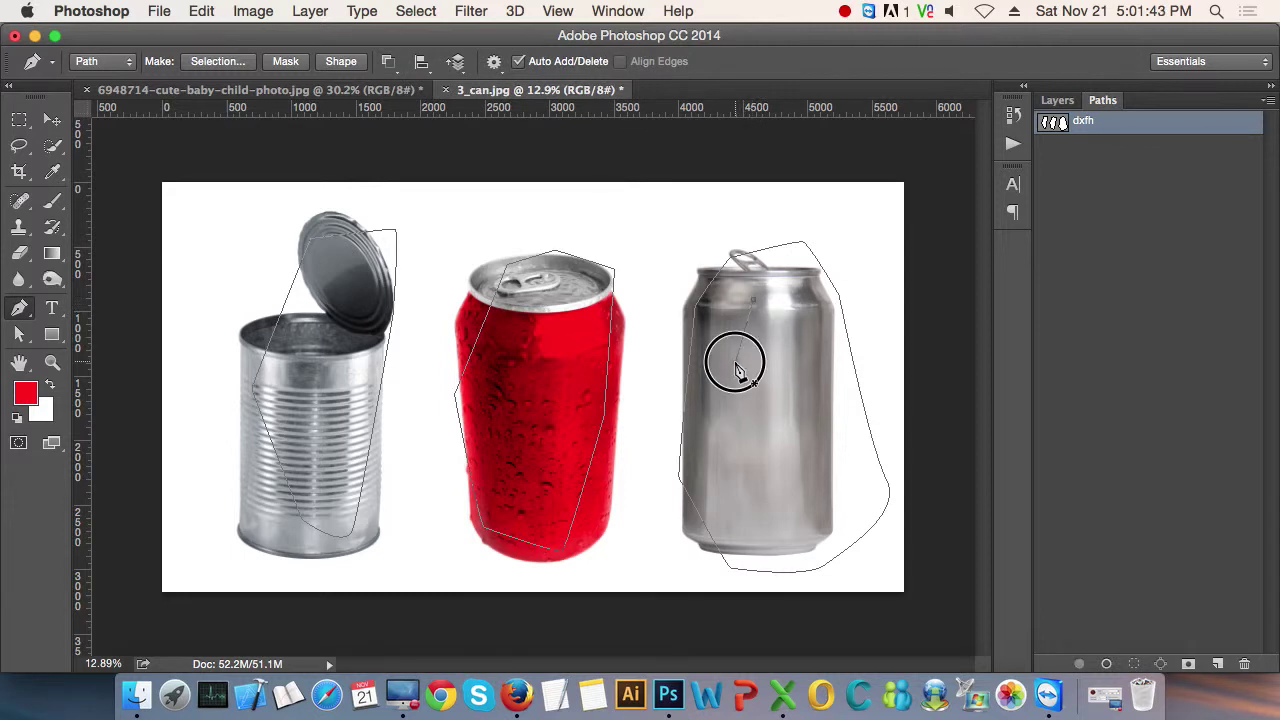
pyautogui.click(777, 397)
pyautogui.click(817, 373)
pyautogui.click(806, 292)
pyautogui.click(755, 299)
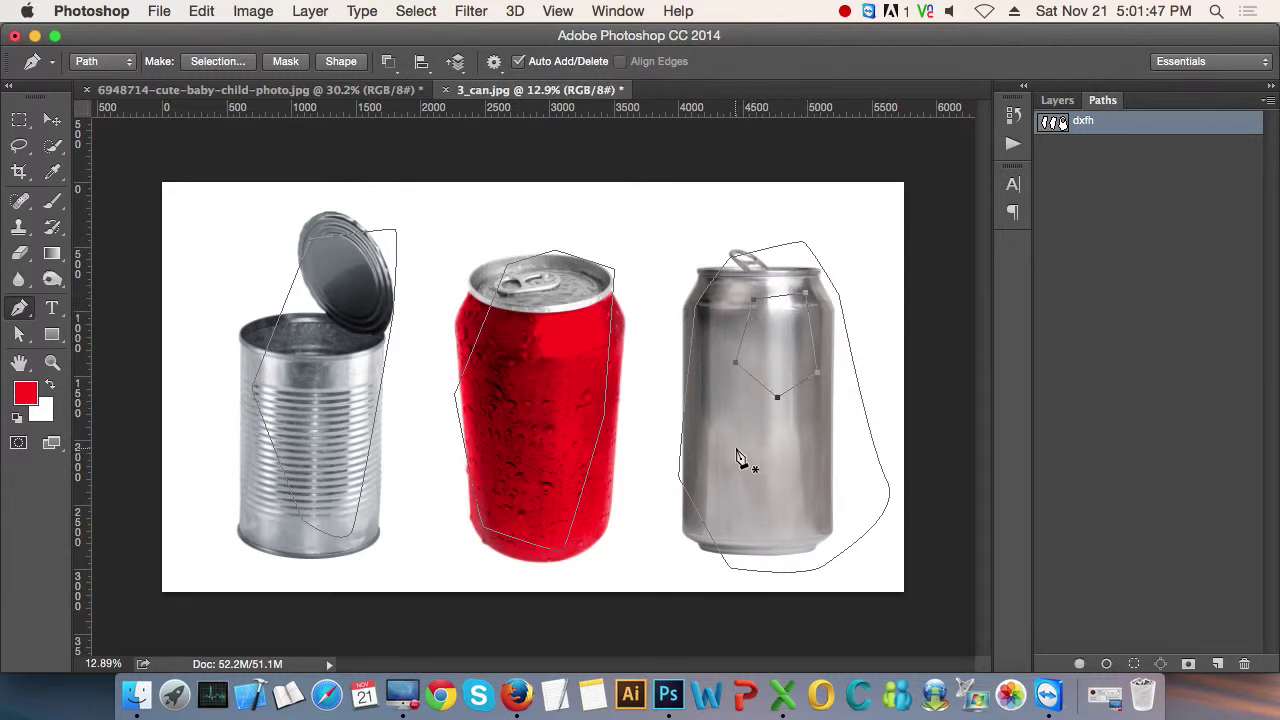
pyautogui.click(736, 448)
pyautogui.click(767, 523)
pyautogui.click(818, 499)
pyautogui.click(833, 417)
pyautogui.click(777, 418)
pyautogui.click(737, 450)
# - Reselect the dxfh path and load it as a marching-ants selection with Cmd+Enter
pyautogui.click(1218, 310)
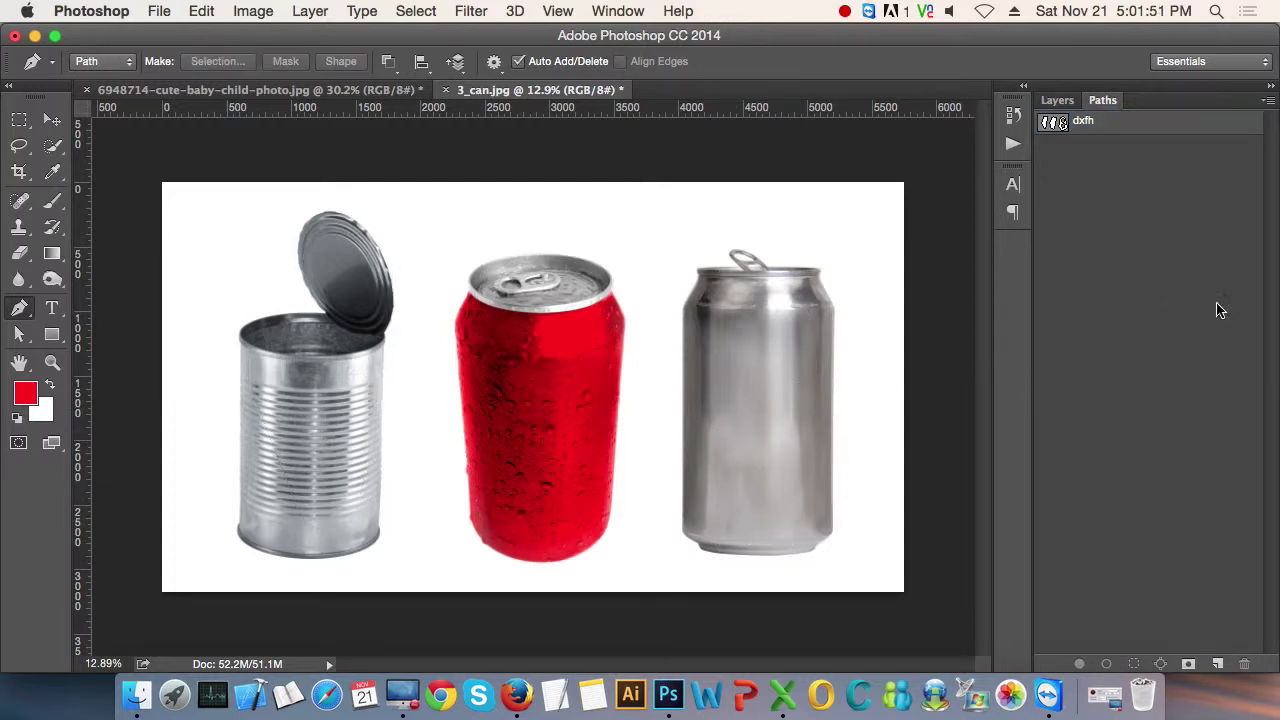
pyautogui.click(1137, 132)
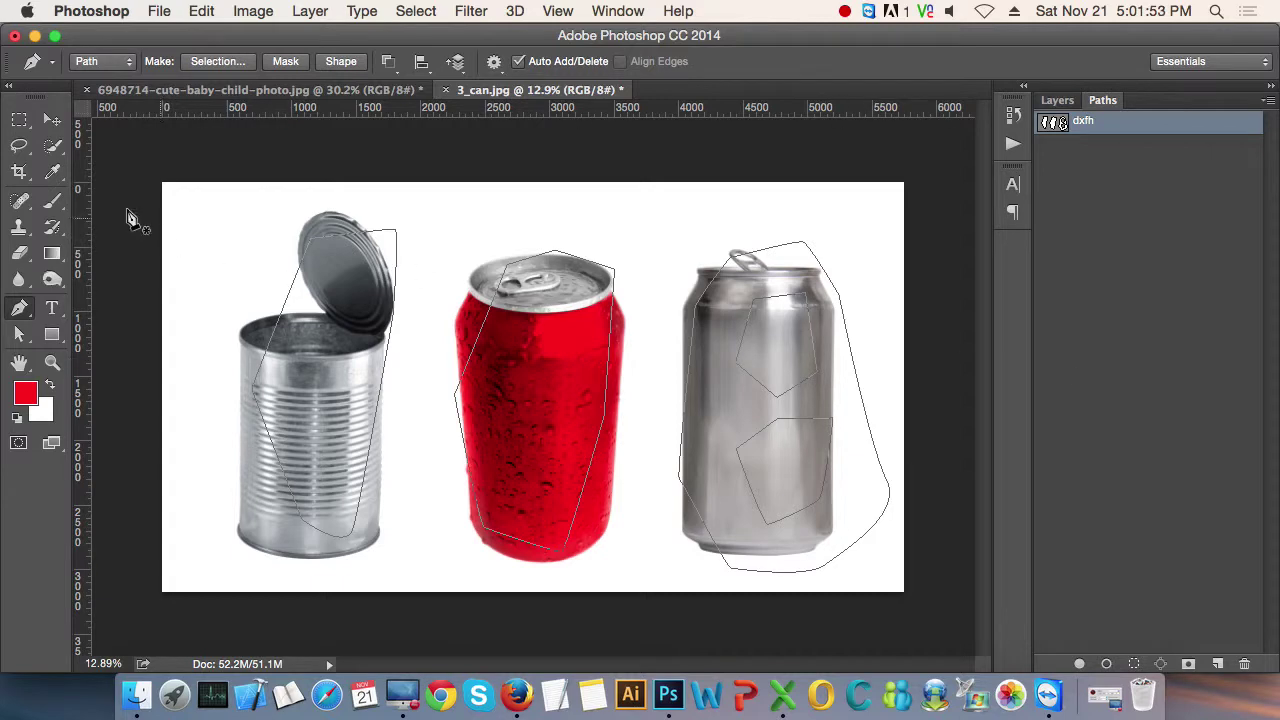
pyautogui.click(19, 119)
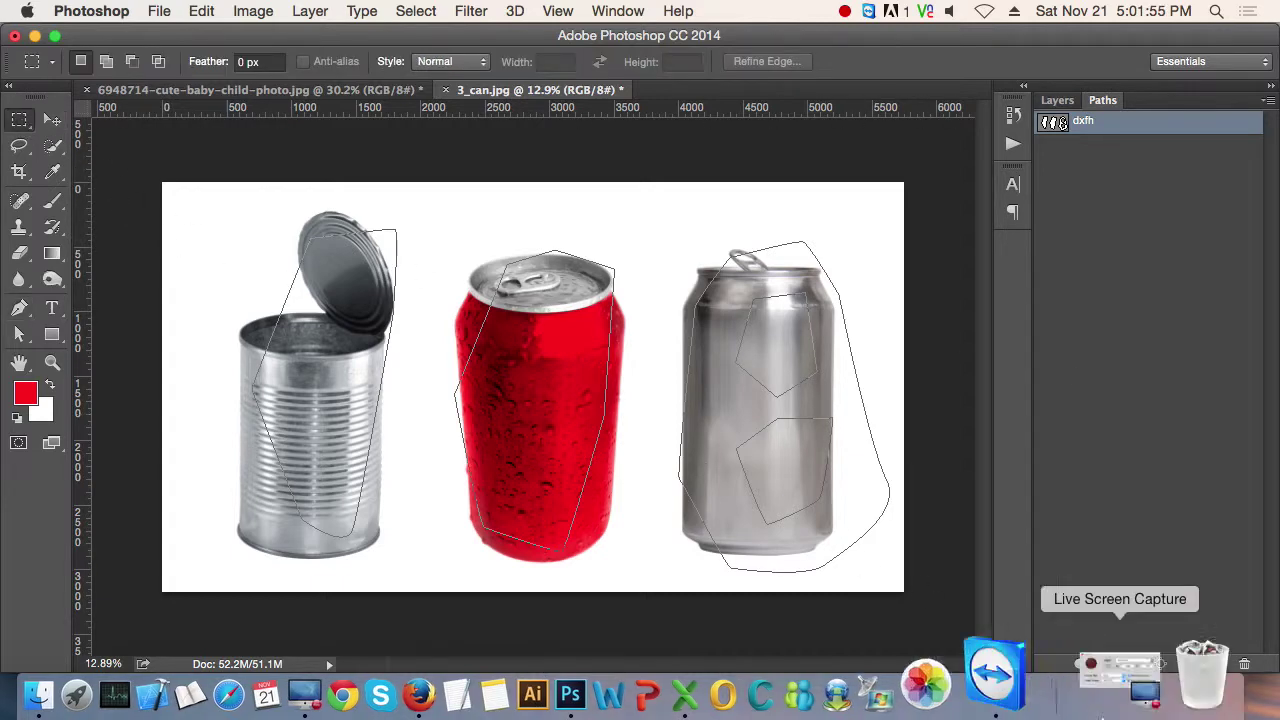
pyautogui.hotkey('ctrl', 'Return')
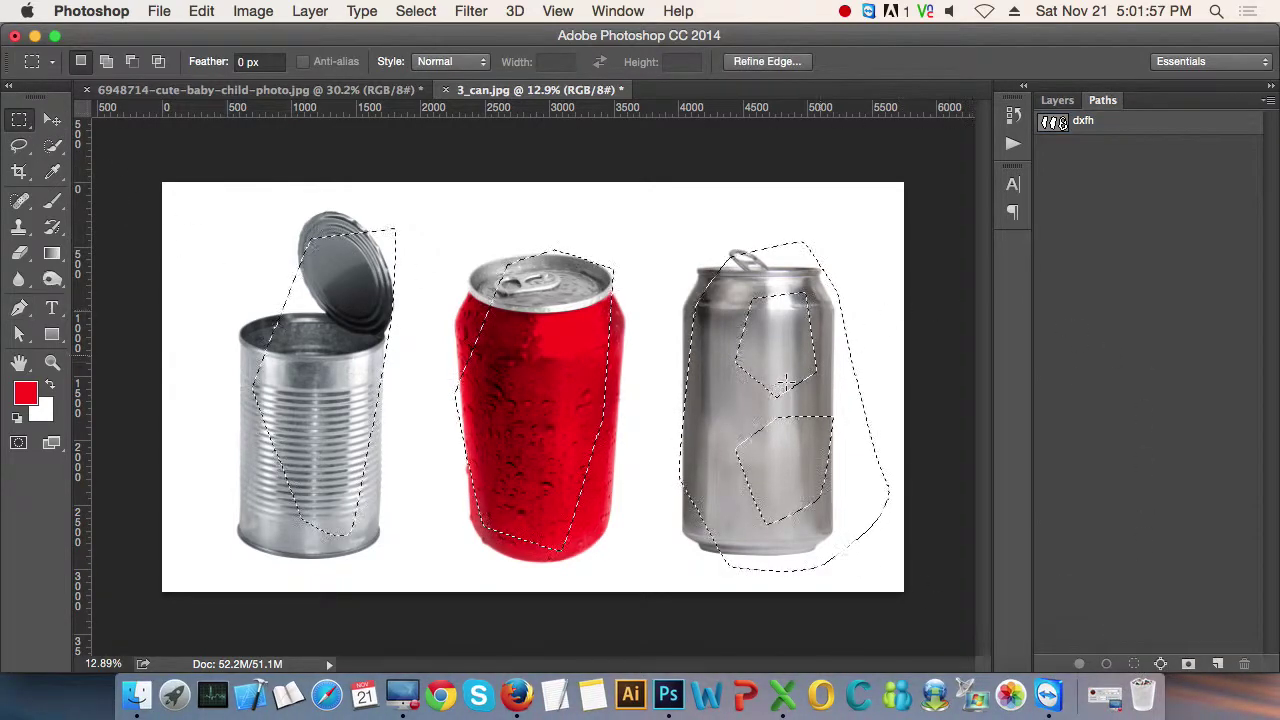